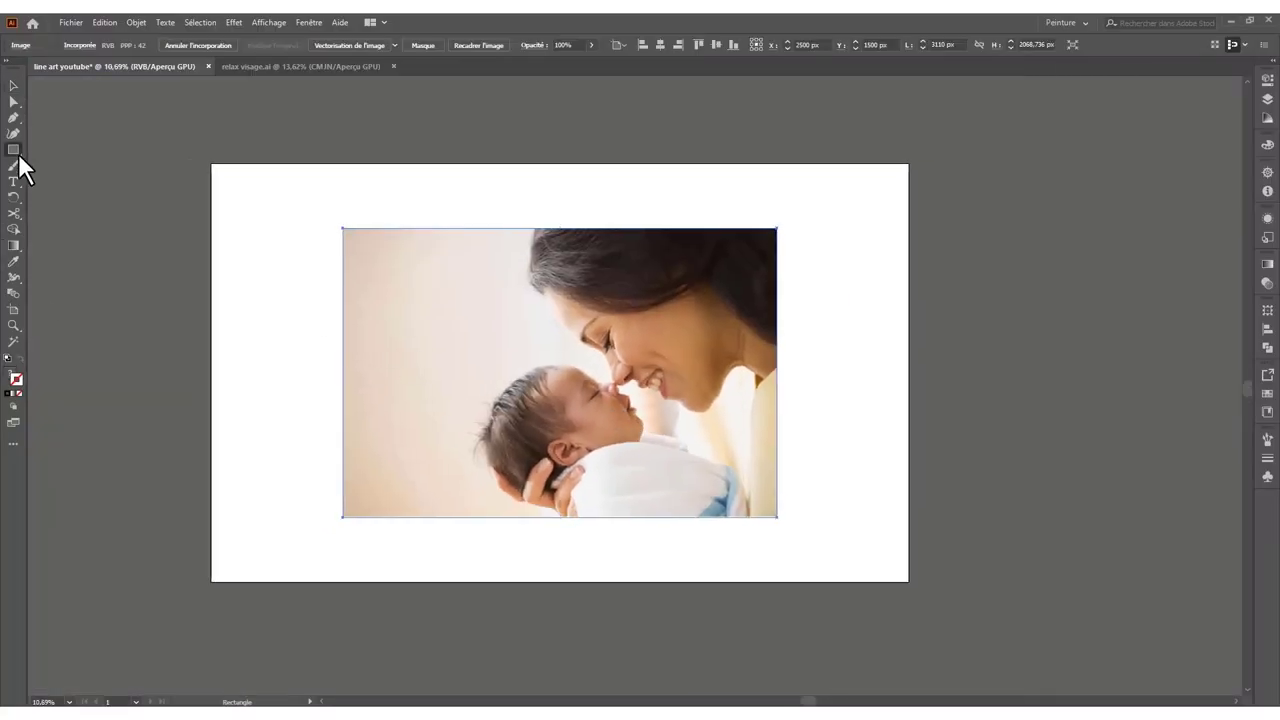
# - Clip the photo to a rectangle around both faces and move it to the artboard's left half
pyautogui.moveTo(457, 228); pyautogui.dragTo(777, 516)
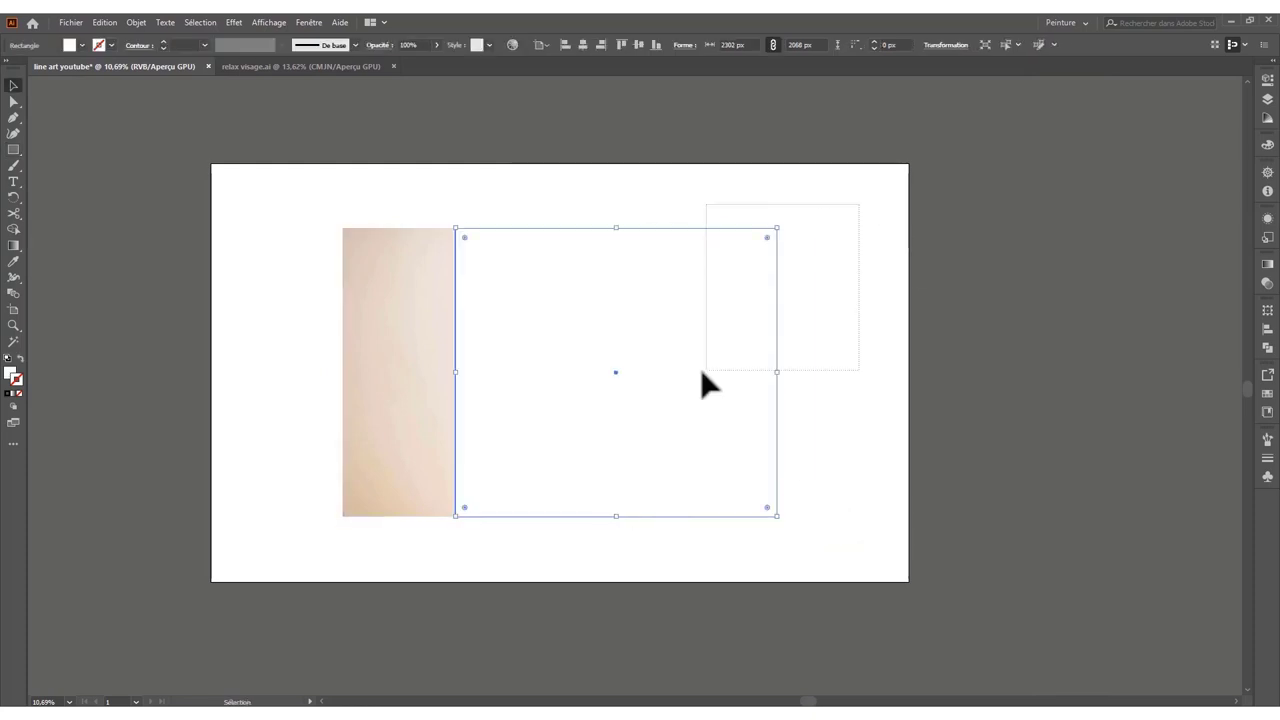
pyautogui.rightClick(705, 383)
pyautogui.click(760, 456)
pyautogui.moveTo(675, 405); pyautogui.dragTo(451, 389)
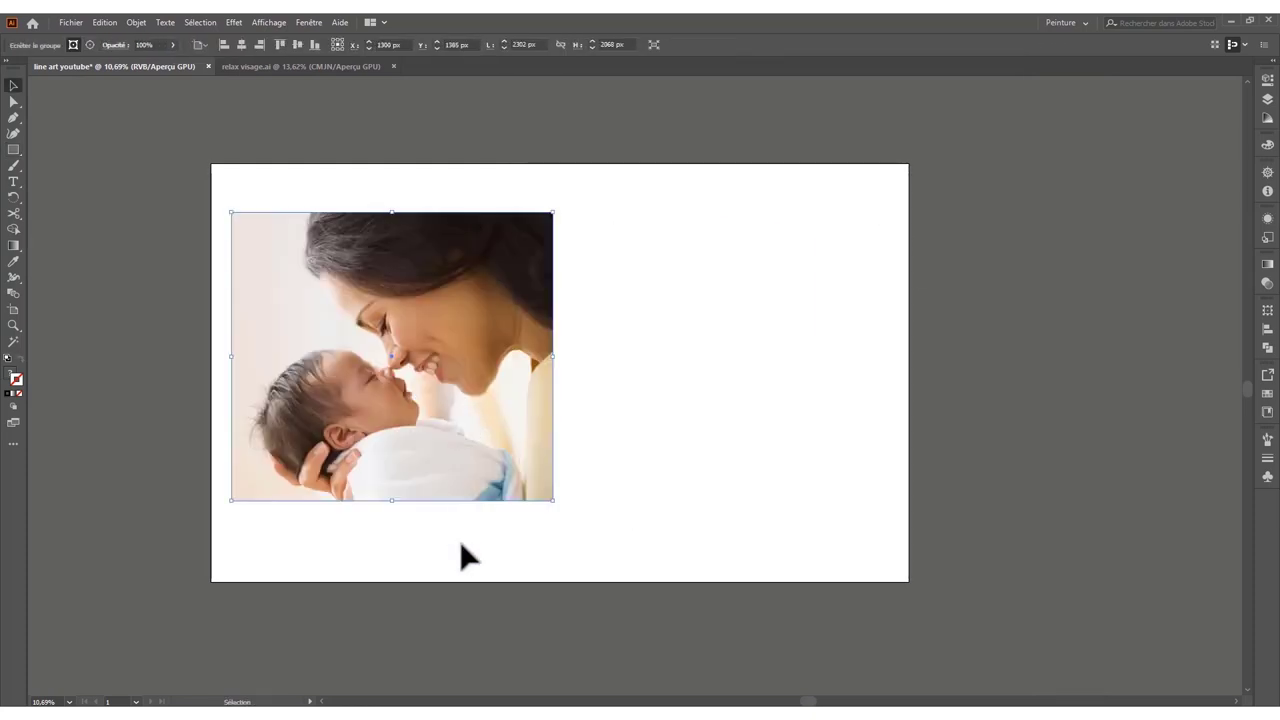
pyautogui.click(460, 545)
pyautogui.scroll(5, 514, 434)
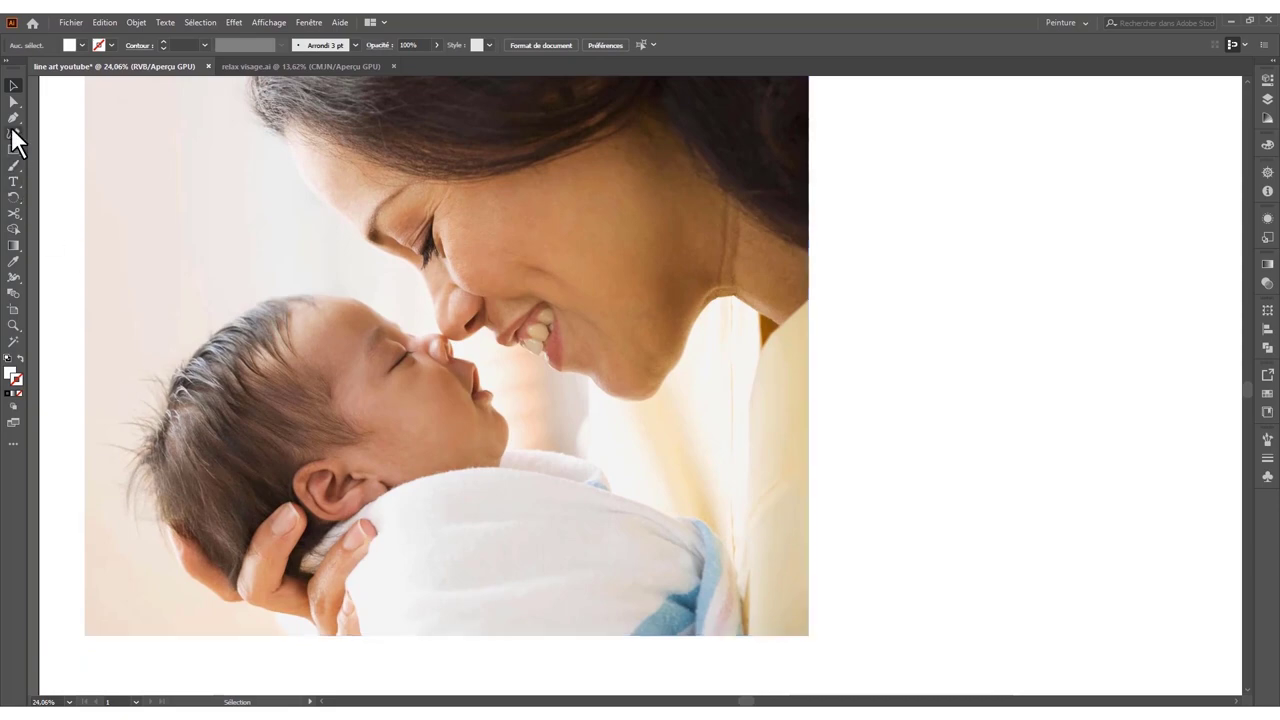
# - Start a Pen path at the baby's neck with a white stroke
pyautogui.scroll(2, 430, 487)
pyautogui.scroll(2, 474, 457)
pyautogui.moveTo(480, 420); pyautogui.dragTo(322, 488)
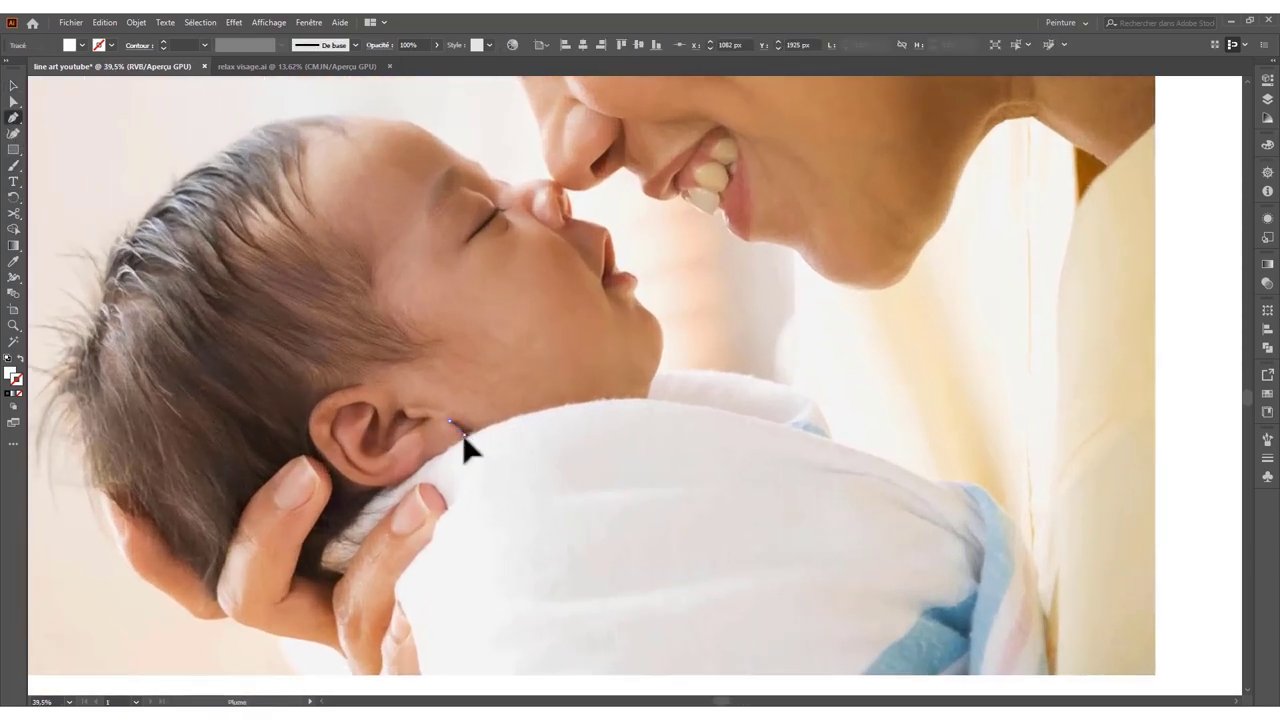
pyautogui.click(10, 378)
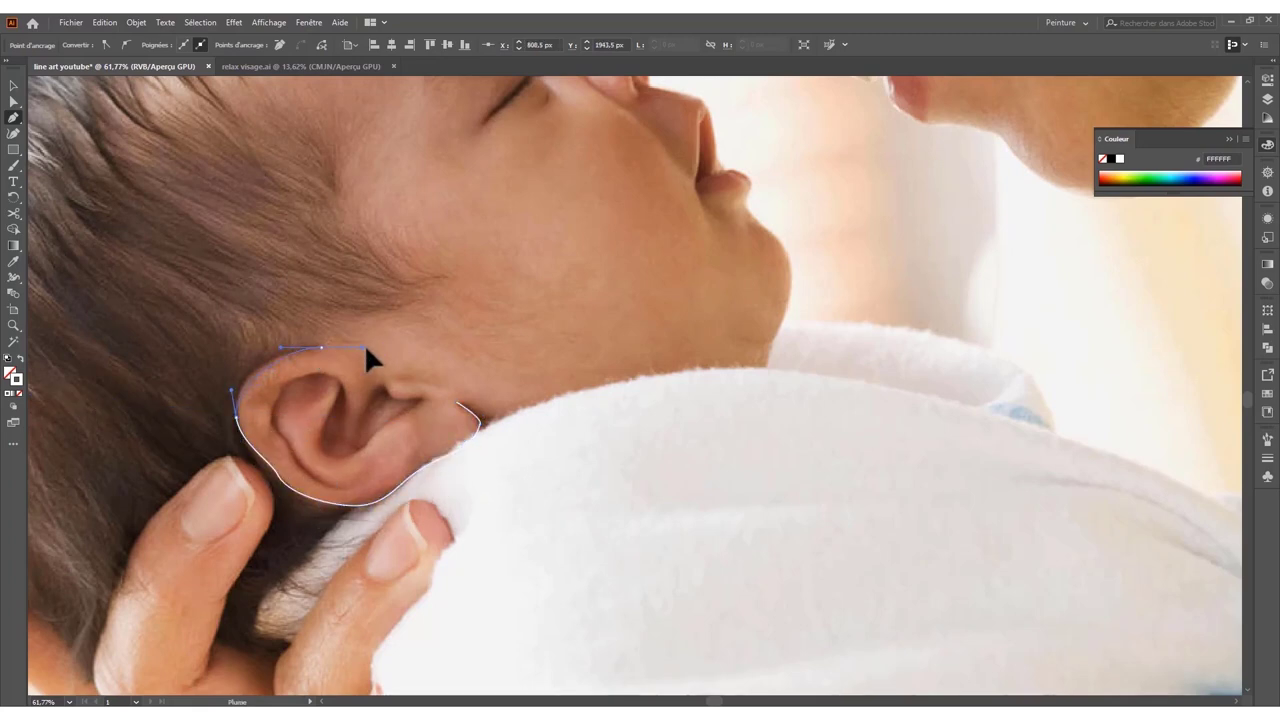
# - Curve the white line around the back of the ear and into its inner folds
pyautogui.moveTo(383, 422); pyautogui.dragTo(358, 450)
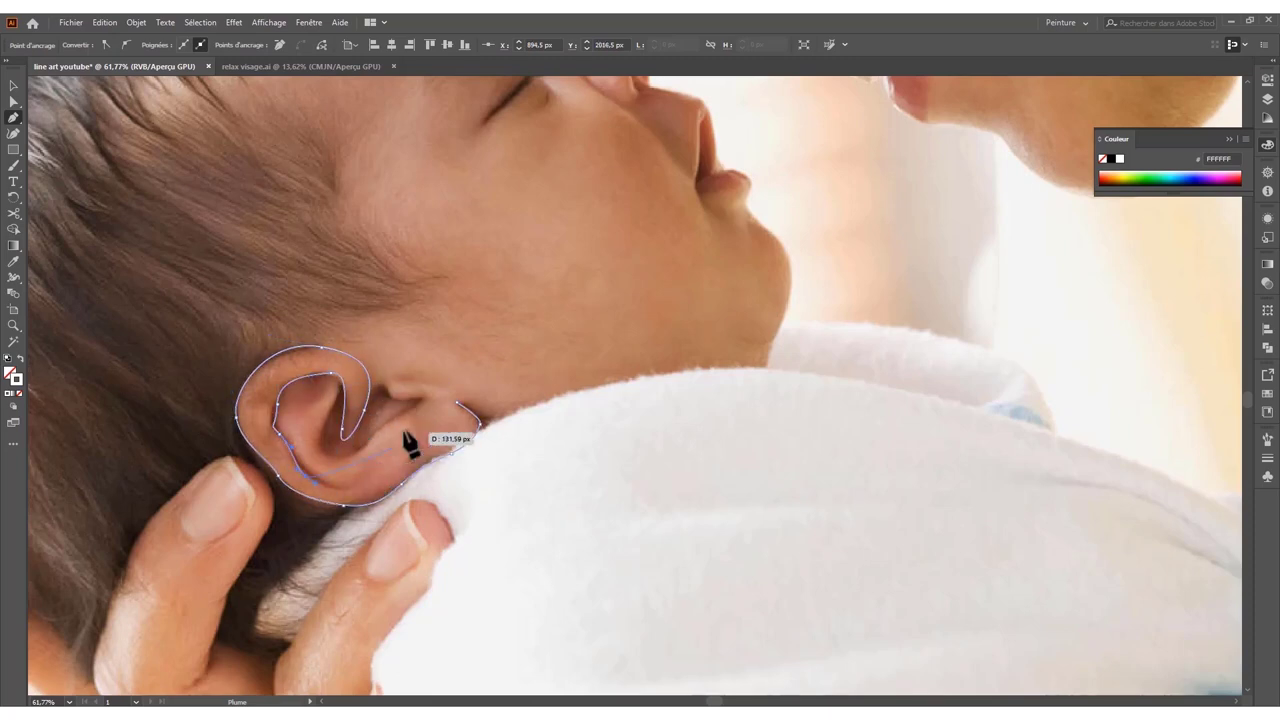
pyautogui.scroll(3, 443, 400)
pyautogui.moveTo(432, 413); pyautogui.dragTo(380, 408)
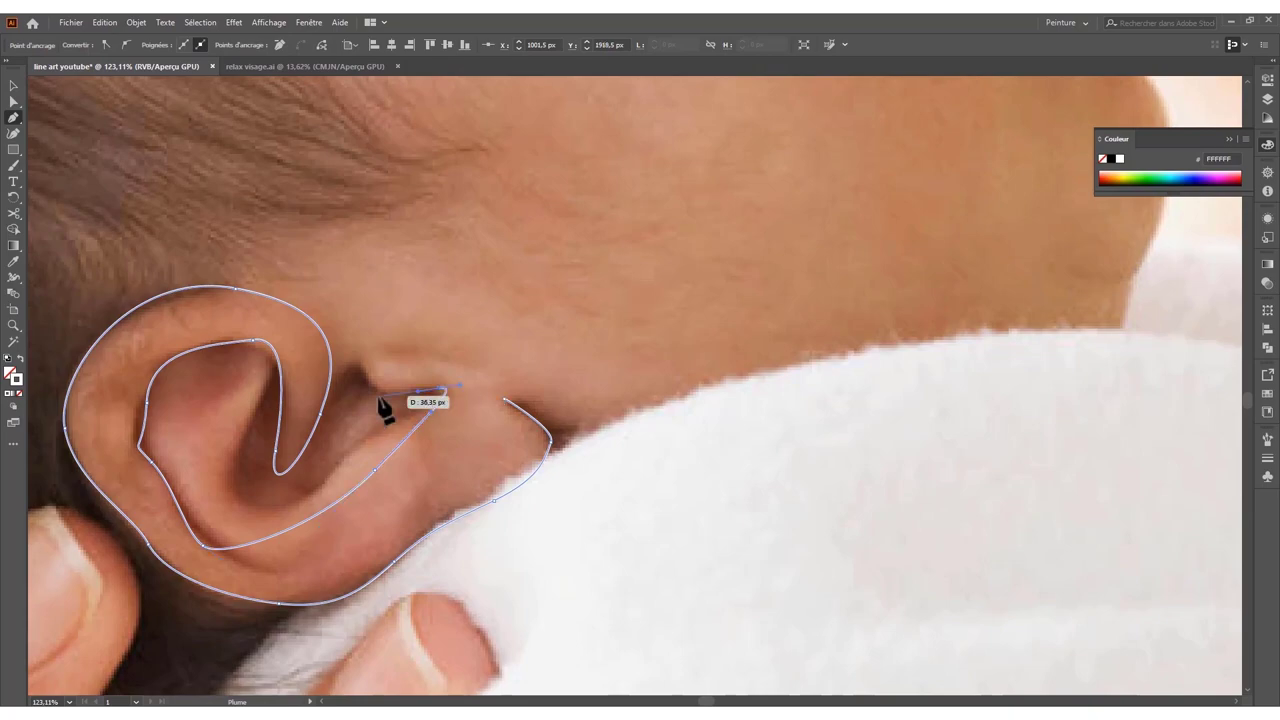
pyautogui.scroll(-5, 414, 346)
pyautogui.scroll(1, 476, 402)
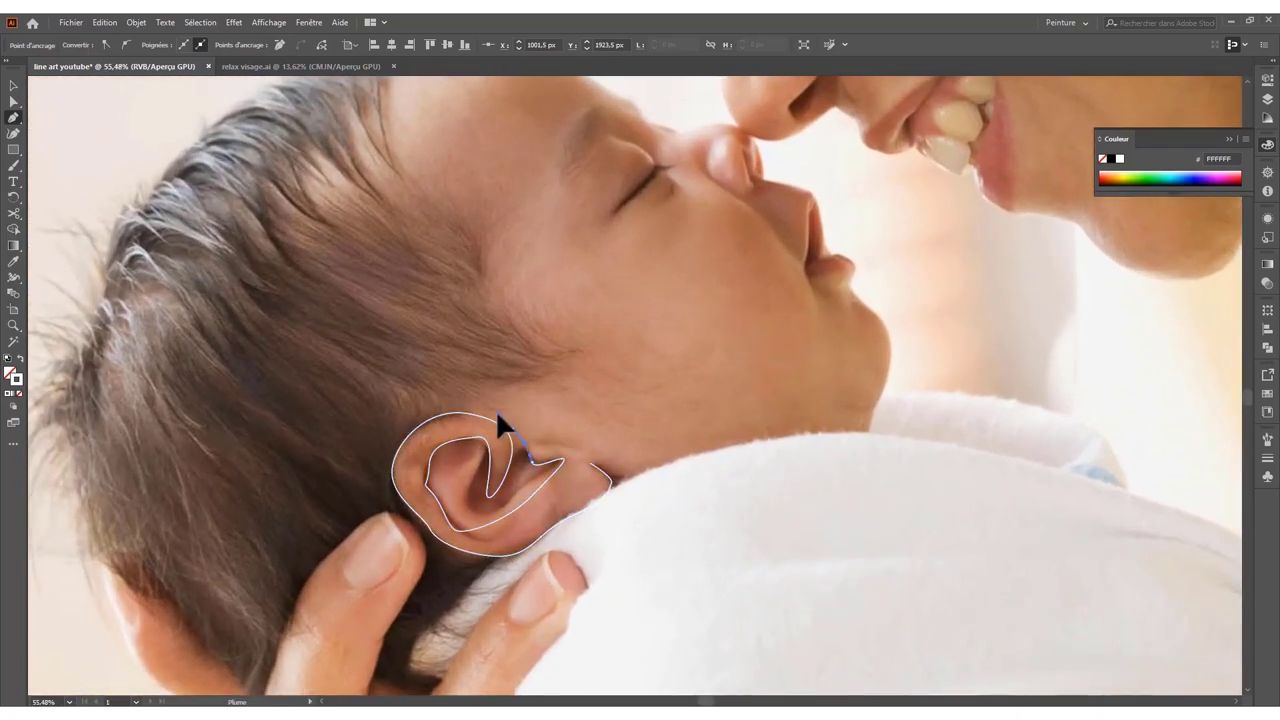
pyautogui.moveTo(497, 413); pyautogui.dragTo(500, 382)
pyautogui.scroll(-2, 549, 423)
# - Curve the line up from the ear past the temple to the baby's forehead hairline
pyautogui.scroll(3, 597, 441)
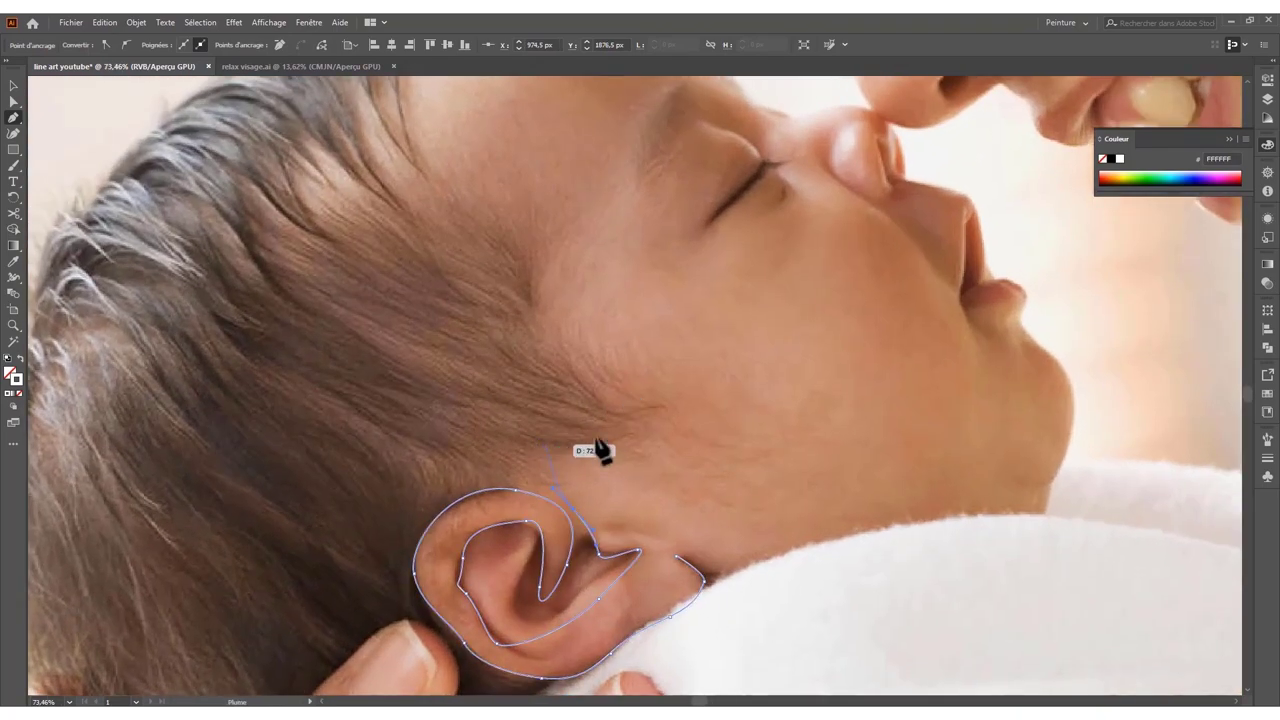
pyautogui.moveTo(597, 440); pyautogui.dragTo(518, 340)
pyautogui.scroll(-2, 470, 370)
pyautogui.scroll(2, 455, 385)
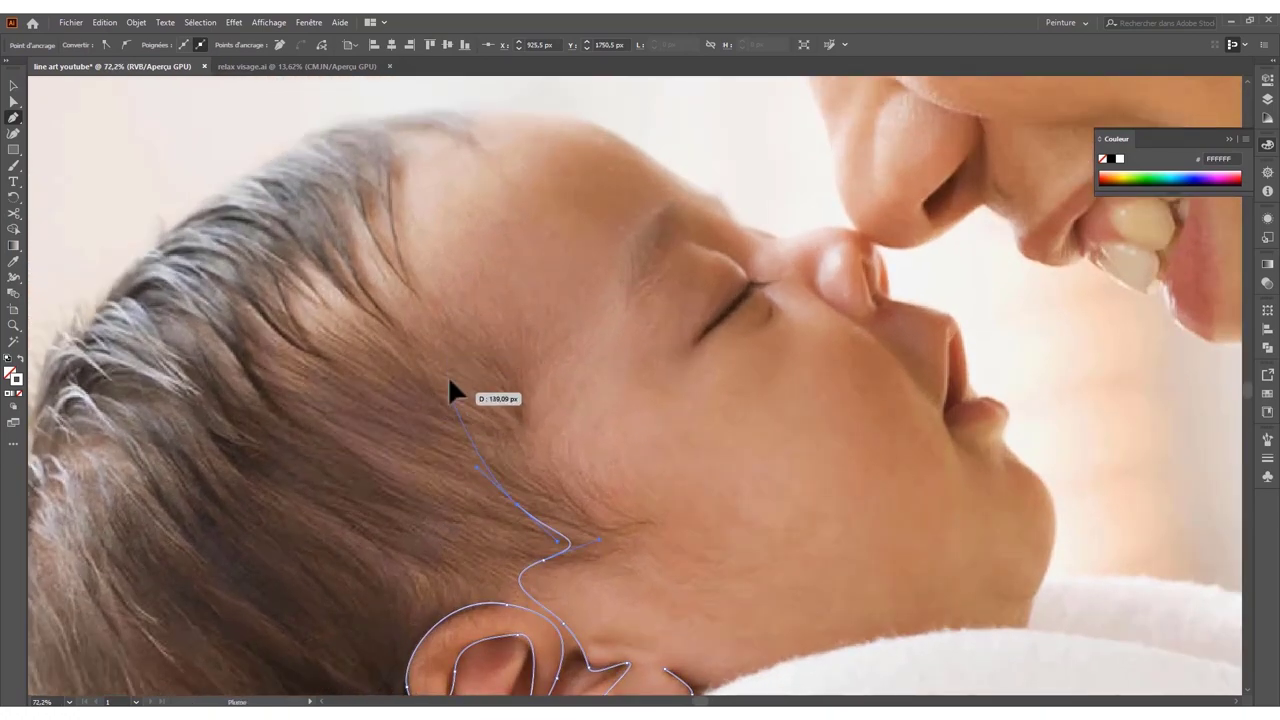
pyautogui.moveTo(316, 324); pyautogui.dragTo(350, 324)
pyautogui.click(366, 171)
pyautogui.scroll(-2, 200, 277)
pyautogui.scroll(2, 491, 309)
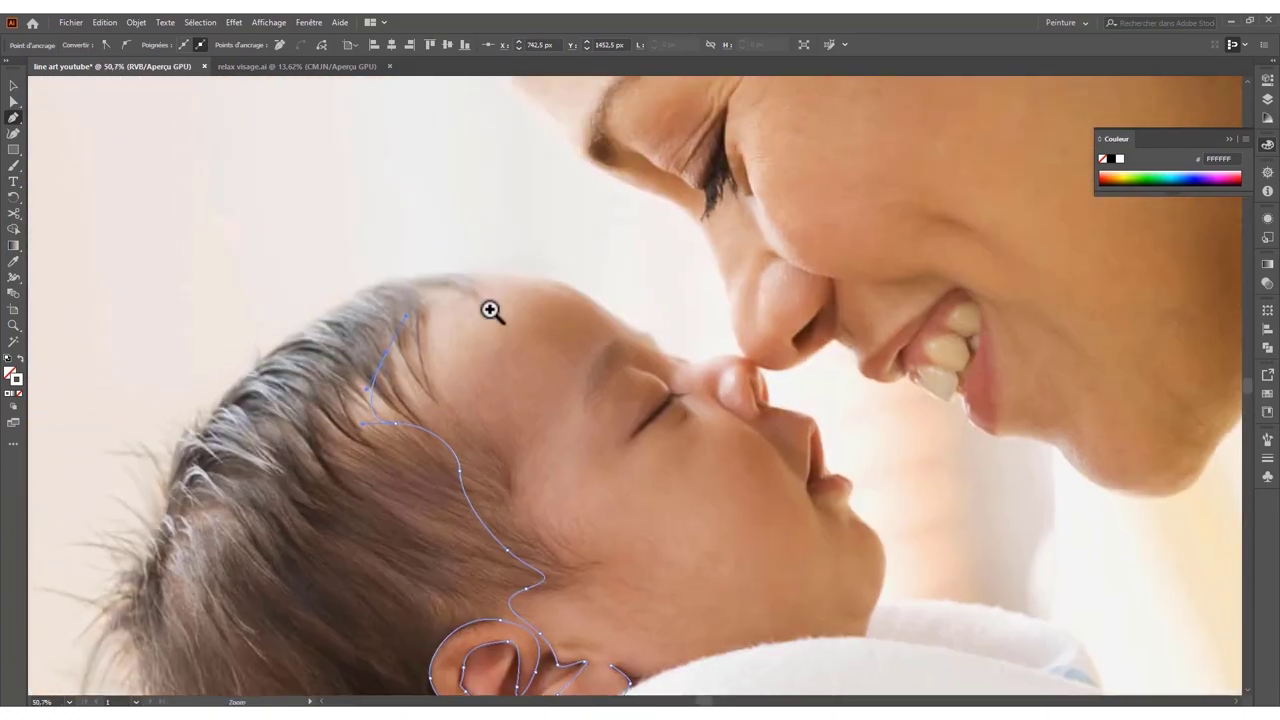
pyautogui.scroll(-3, 436, 316)
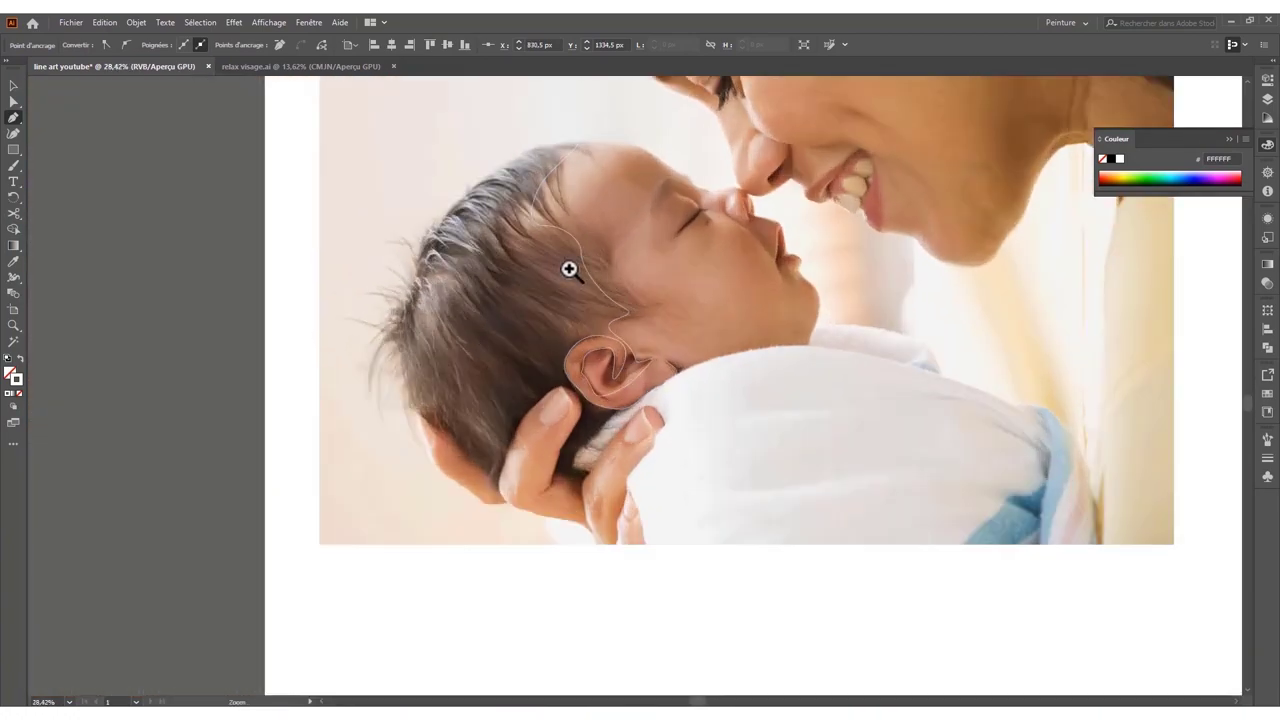
pyautogui.scroll(1, 571, 269)
pyautogui.scroll(3, 351, 348)
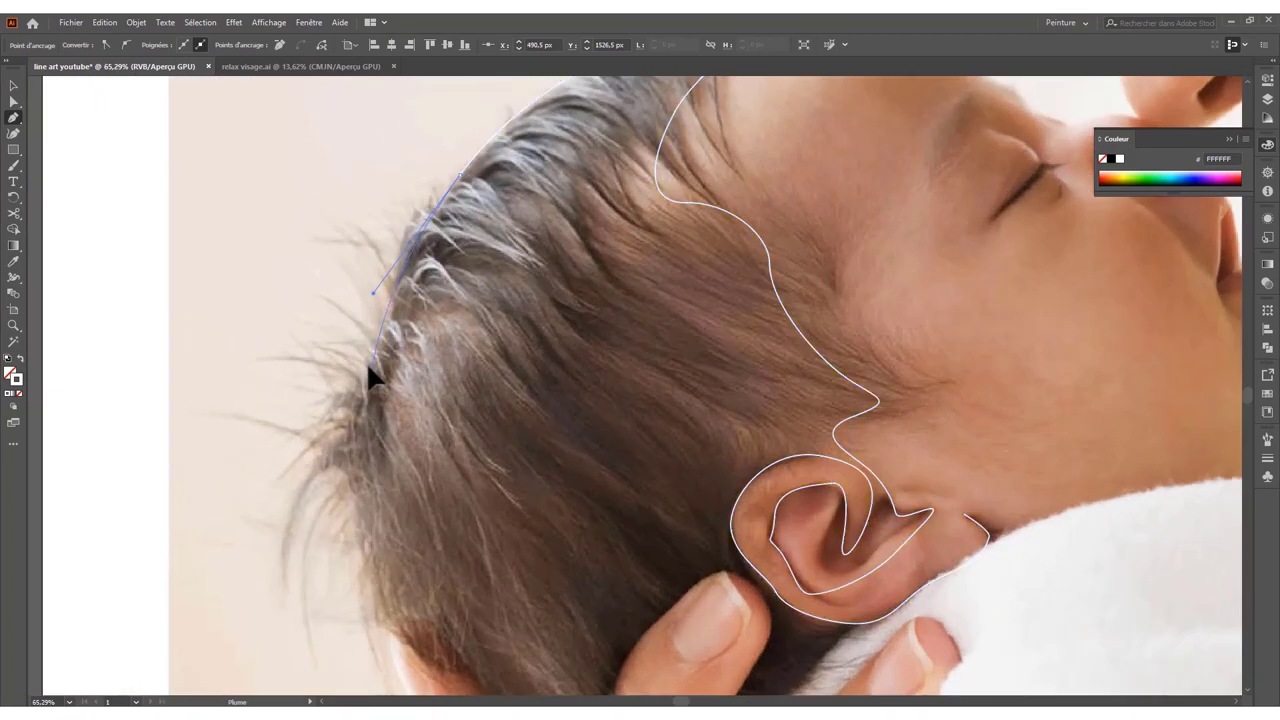
# - Trace the line along the top of the hair and reshape the curve at the hair edge
pyautogui.moveTo(371, 343); pyautogui.dragTo(346, 480)
pyautogui.scroll(1, 281, 437)
pyautogui.scroll(-1, 300, 400)
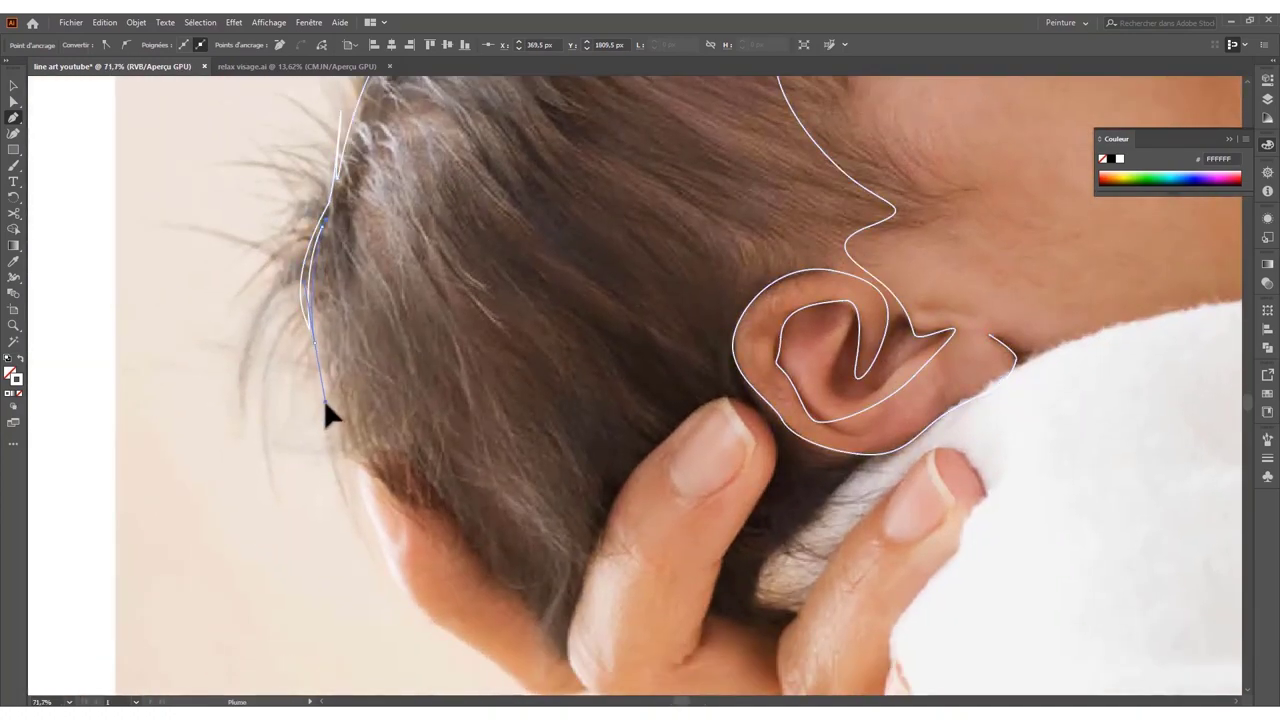
pyautogui.scroll(-5, 268, 401)
pyautogui.scroll(5, 268, 401)
pyautogui.scroll(2, 297, 231)
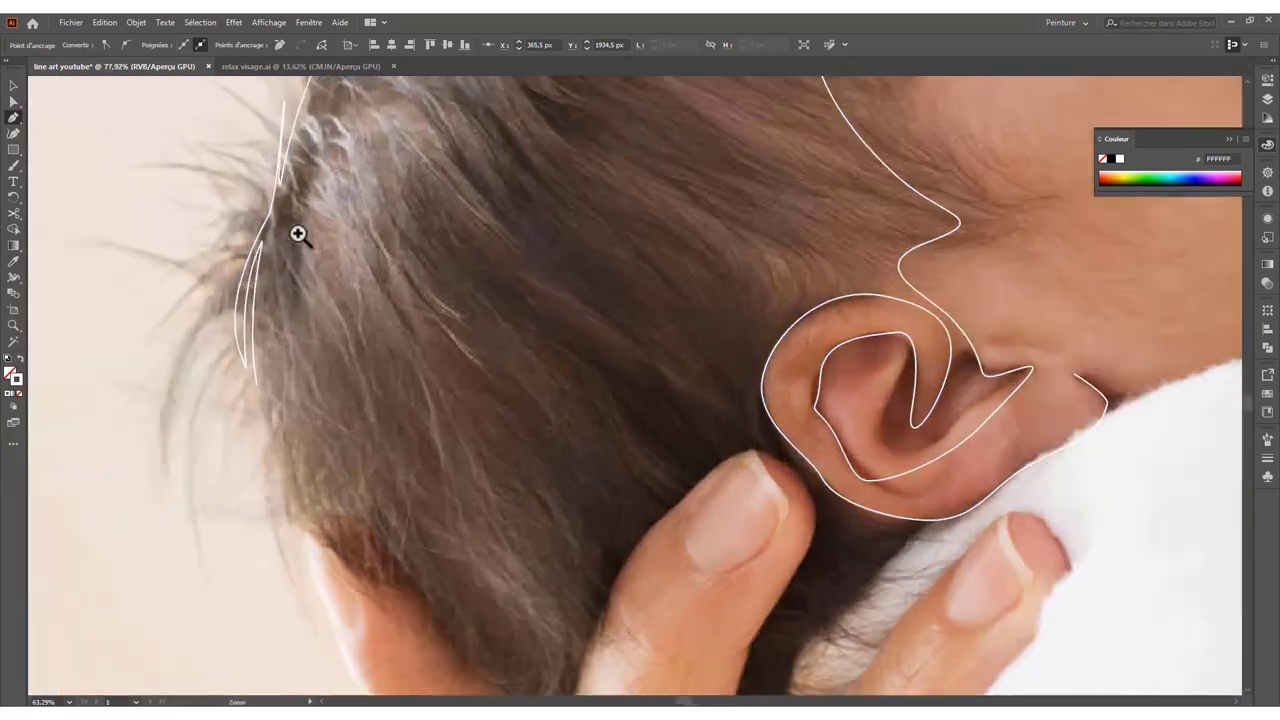
pyautogui.scroll(2, 305, 505)
pyautogui.moveTo(279, 463); pyautogui.dragTo(284, 472)
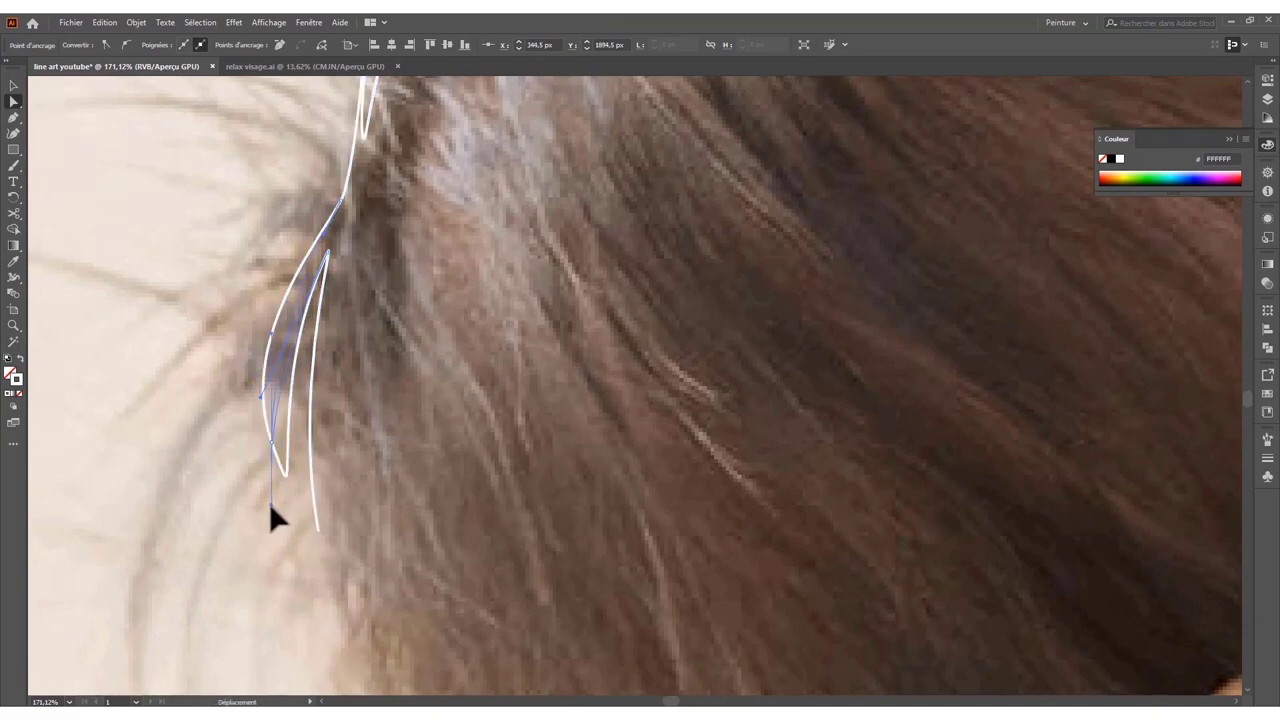
pyautogui.scroll(-5, 272, 510)
pyautogui.press('p')
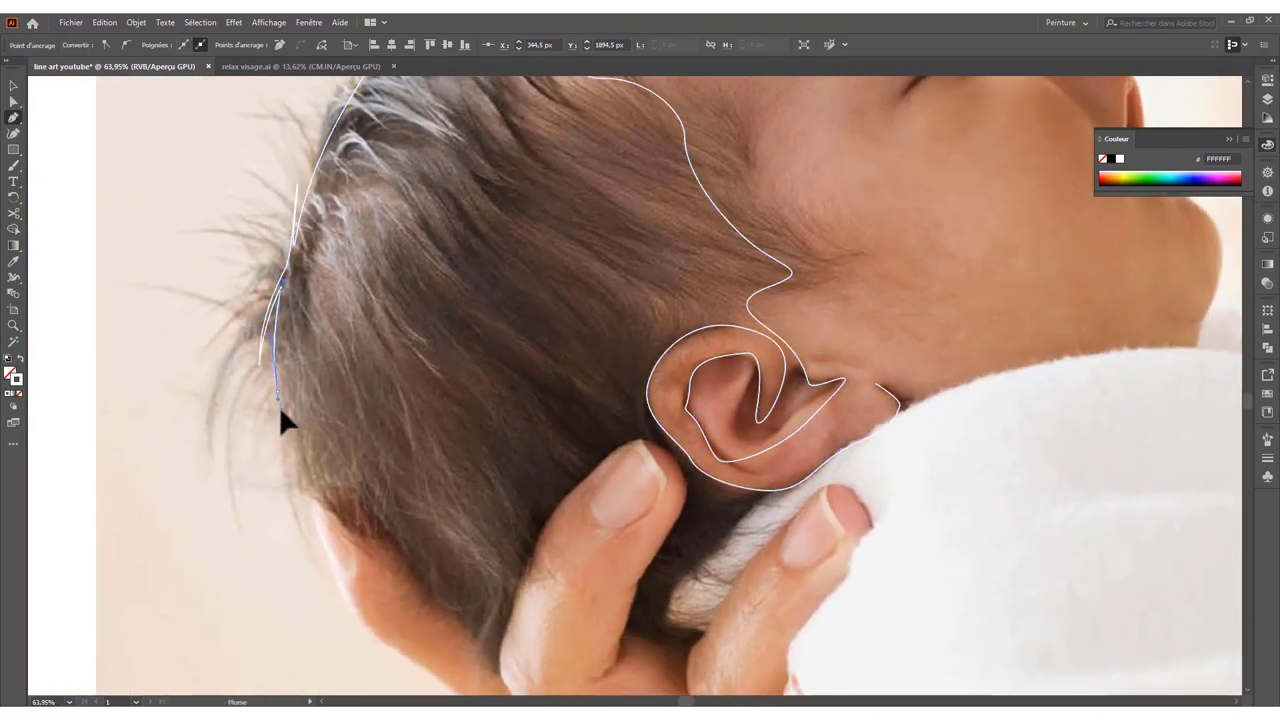
# - Carry the line down the back of the baby's head and up the mother's finger
pyautogui.scroll(-1, 282, 421)
pyautogui.scroll(-1, 357, 480)
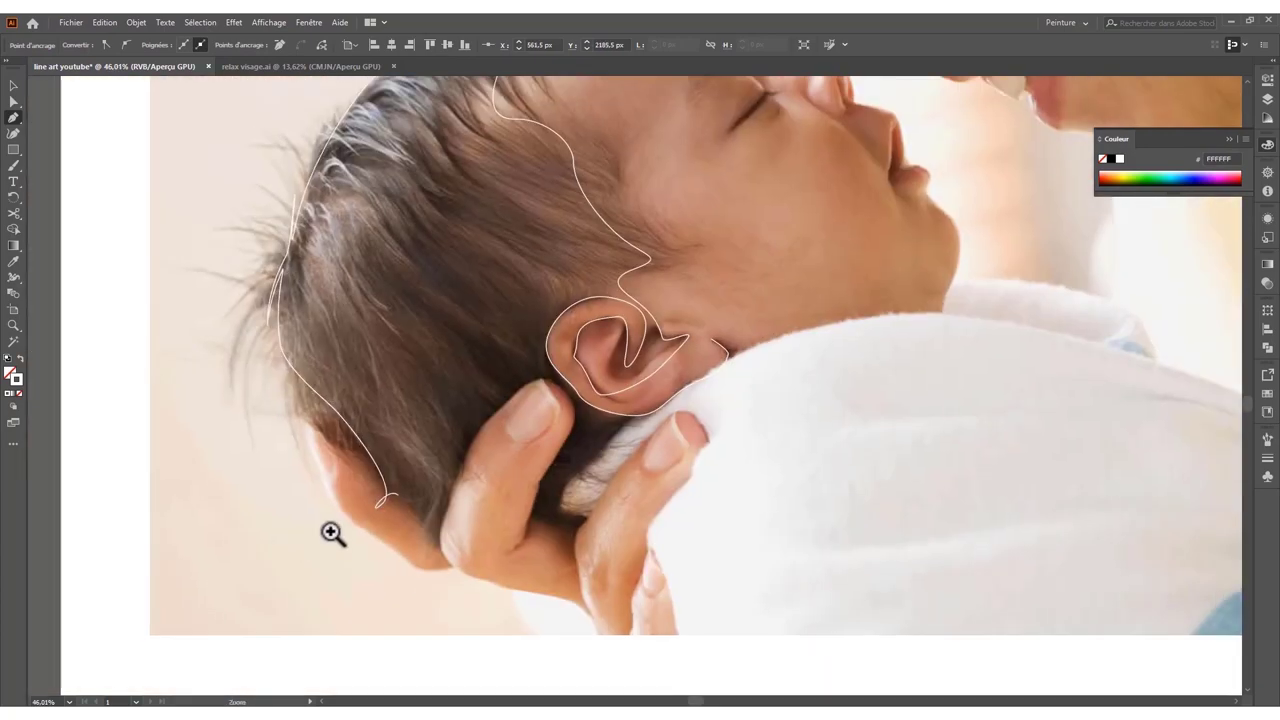
pyautogui.click(331, 531)
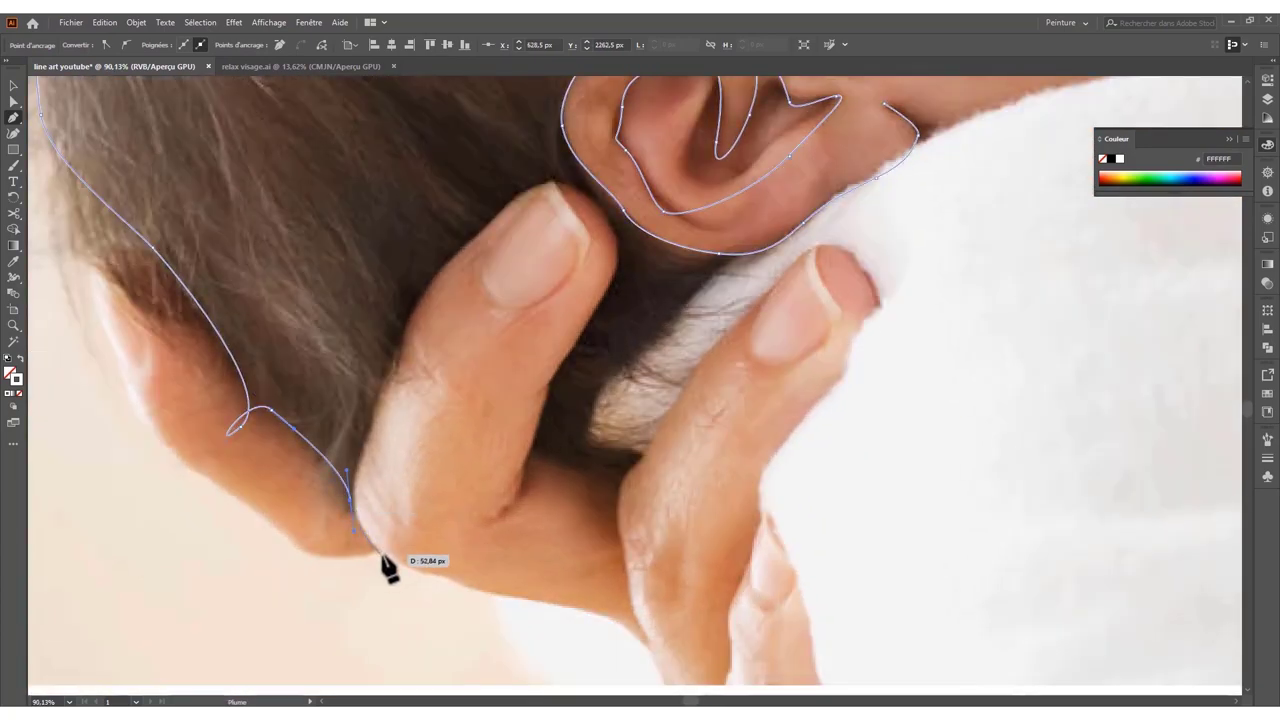
pyautogui.keyDown('ctrl'); pyautogui.keyDown('alt'); pyautogui.click(203, 493); pyautogui.keyUp('alt'); pyautogui.keyUp('ctrl')
pyautogui.keyDown('ctrl'); pyautogui.keyDown('alt'); pyautogui.click(203, 493); pyautogui.keyUp('alt'); pyautogui.keyUp('ctrl')
pyautogui.moveTo(203, 493); pyautogui.dragTo(408, 443)
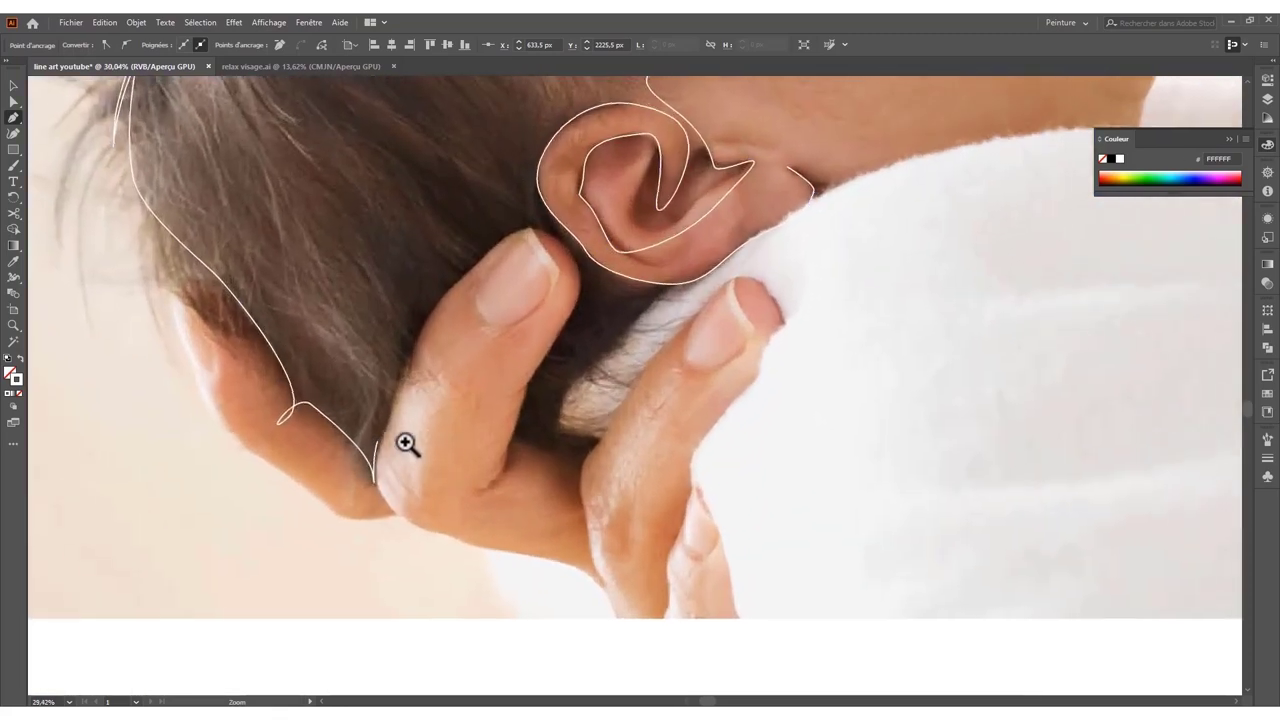
pyautogui.click(363, 425)
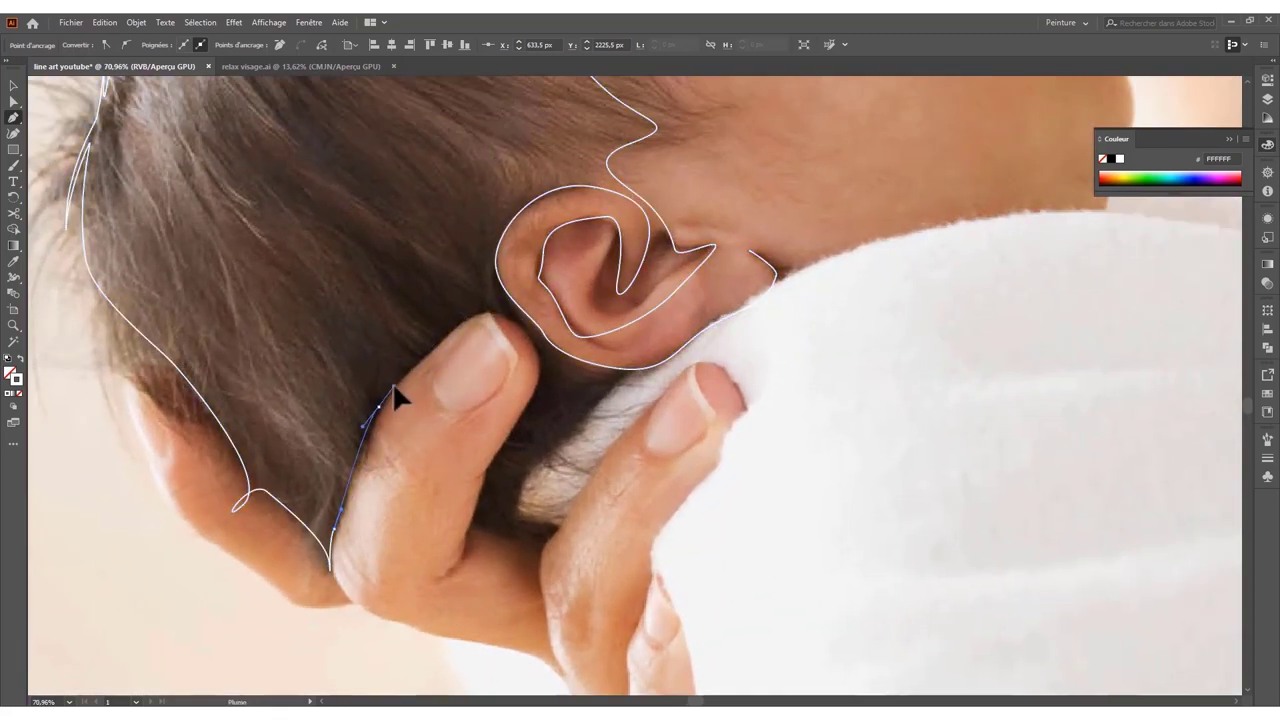
# - Outline the mother's fingertip and fingernail with curved anchors
pyautogui.click(464, 318)
pyautogui.scroll(3, 490, 318)
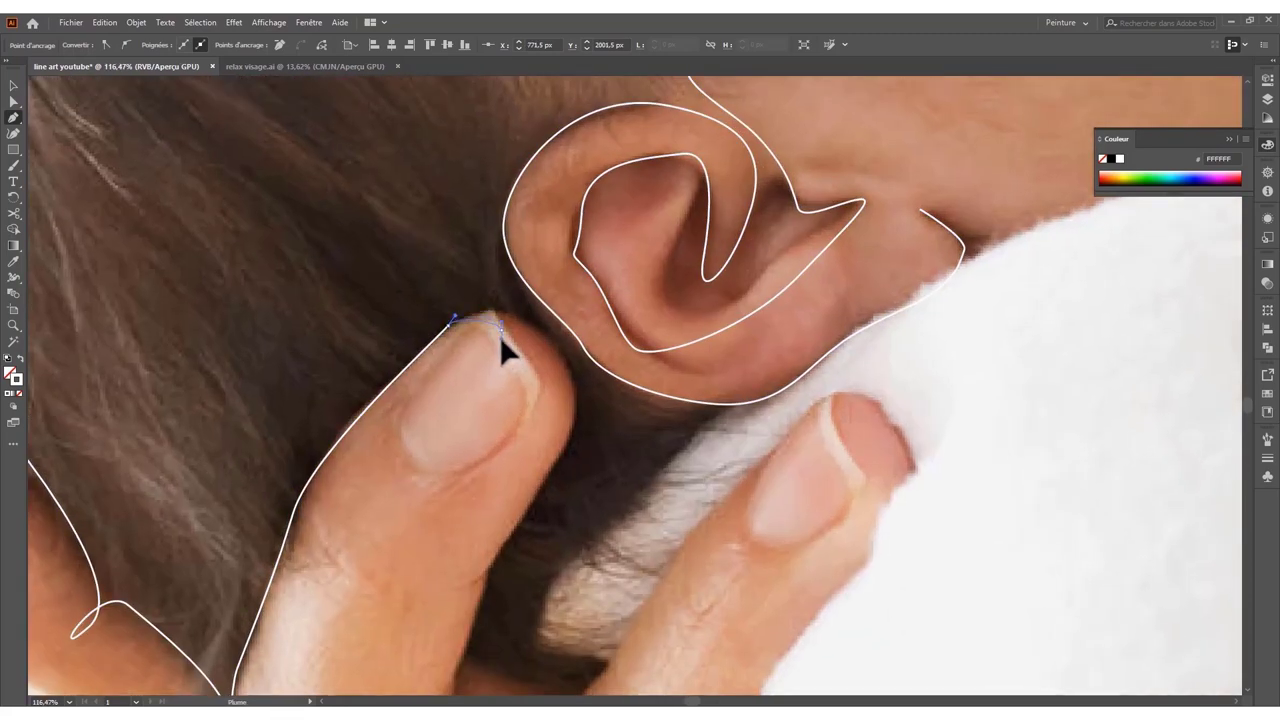
pyautogui.click(530, 362)
pyautogui.click(518, 426)
pyautogui.moveTo(427, 470); pyautogui.dragTo(391, 448)
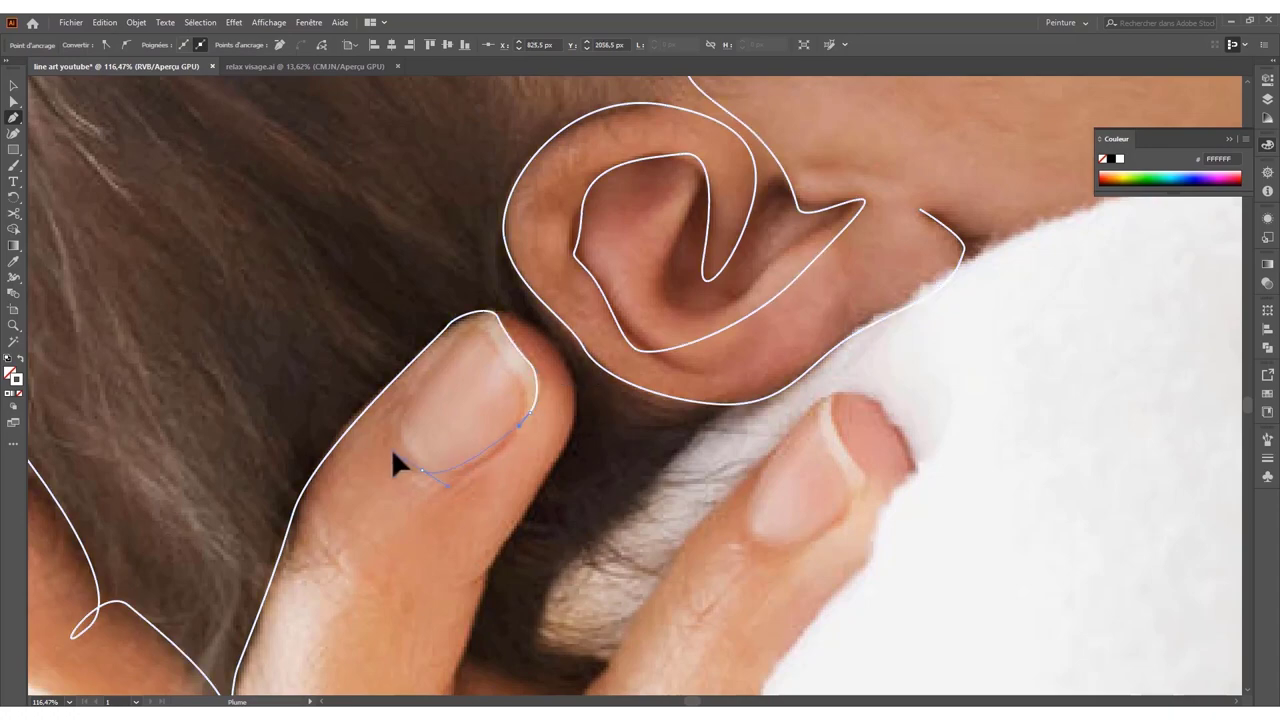
pyautogui.moveTo(414, 387); pyautogui.dragTo(449, 366)
pyautogui.moveTo(495, 313); pyautogui.dragTo(563, 355)
pyautogui.scroll(-1, 514, 414)
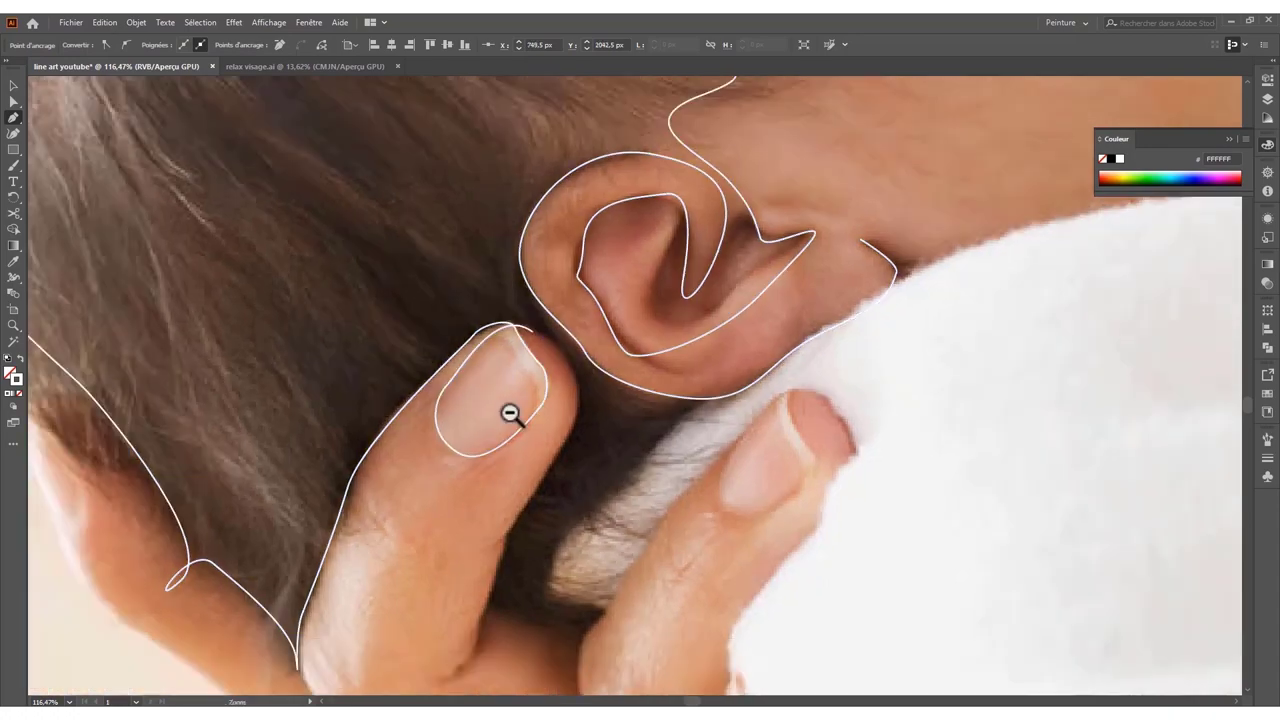
pyautogui.moveTo(514, 414)
pyautogui.mouseDown()
pyautogui.moveTo(543, 313)
pyautogui.moveTo(565, 360)
pyautogui.mouseUp()
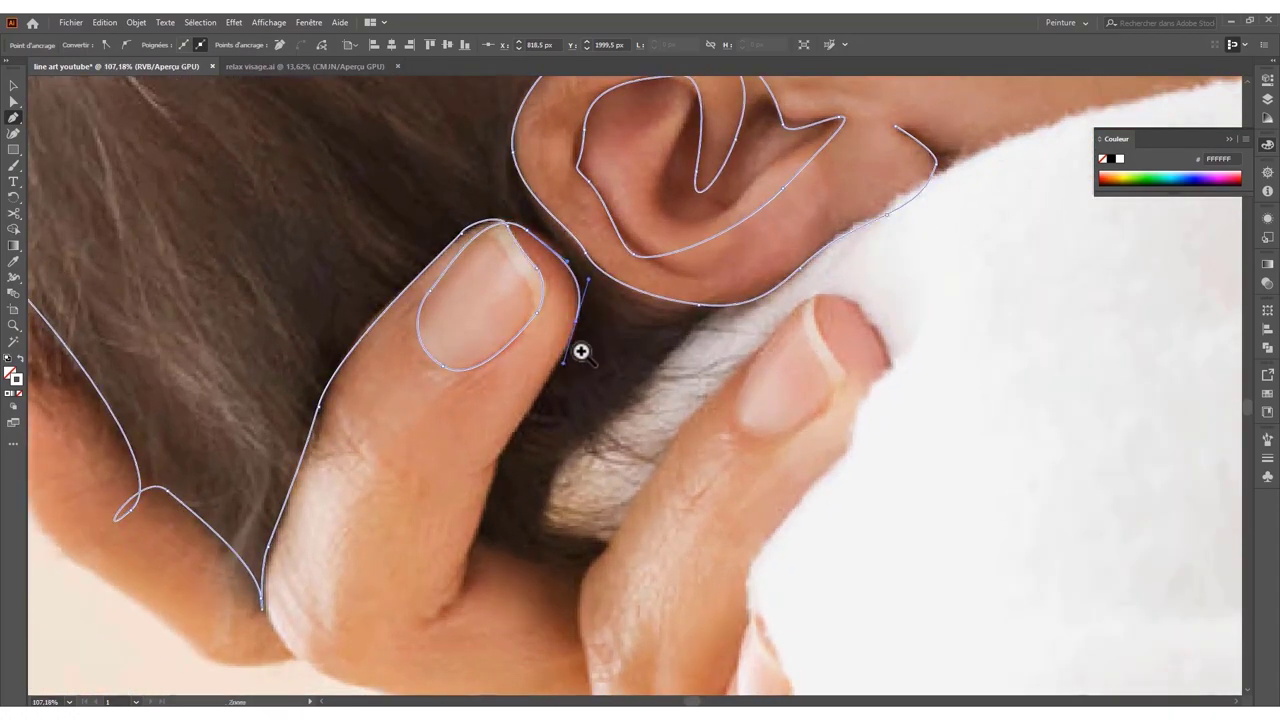
# - Curve the line down the side of the finger to the crease between fingers
pyautogui.scroll(-2, 580, 349)
pyautogui.moveTo(430, 371); pyautogui.dragTo(473, 368)
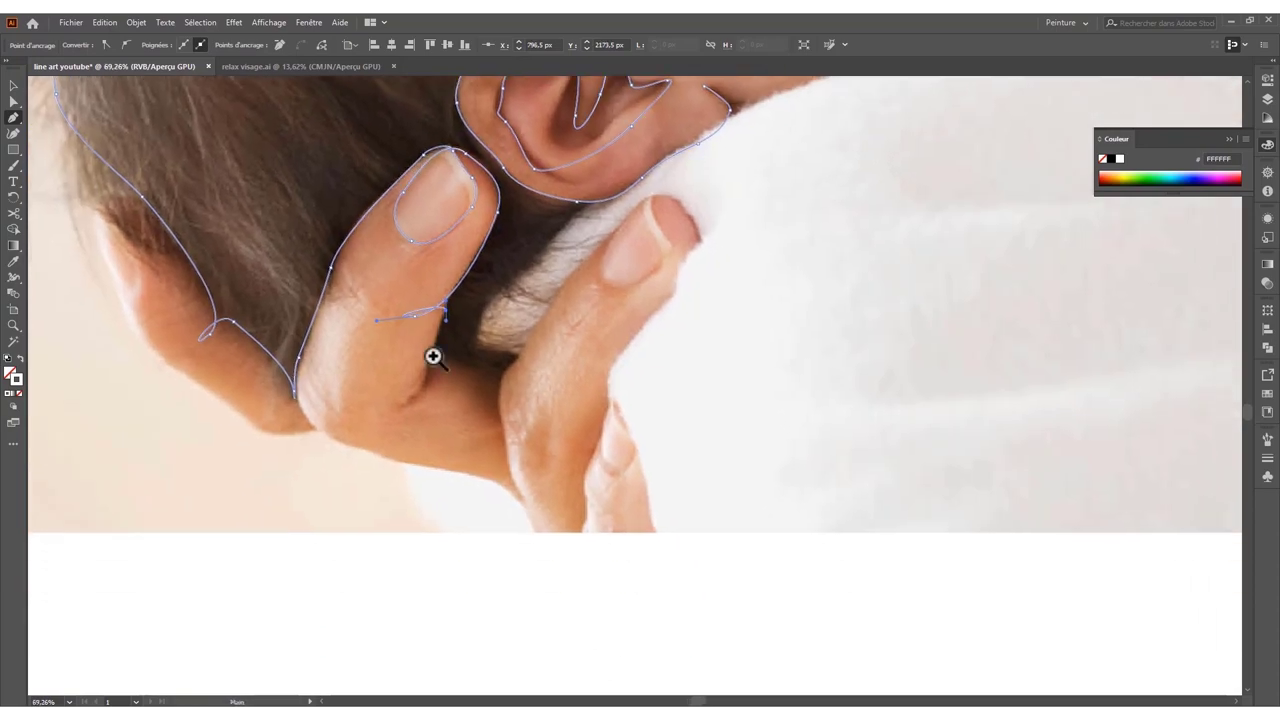
pyautogui.scroll(2, 434, 354)
pyautogui.click(345, 442)
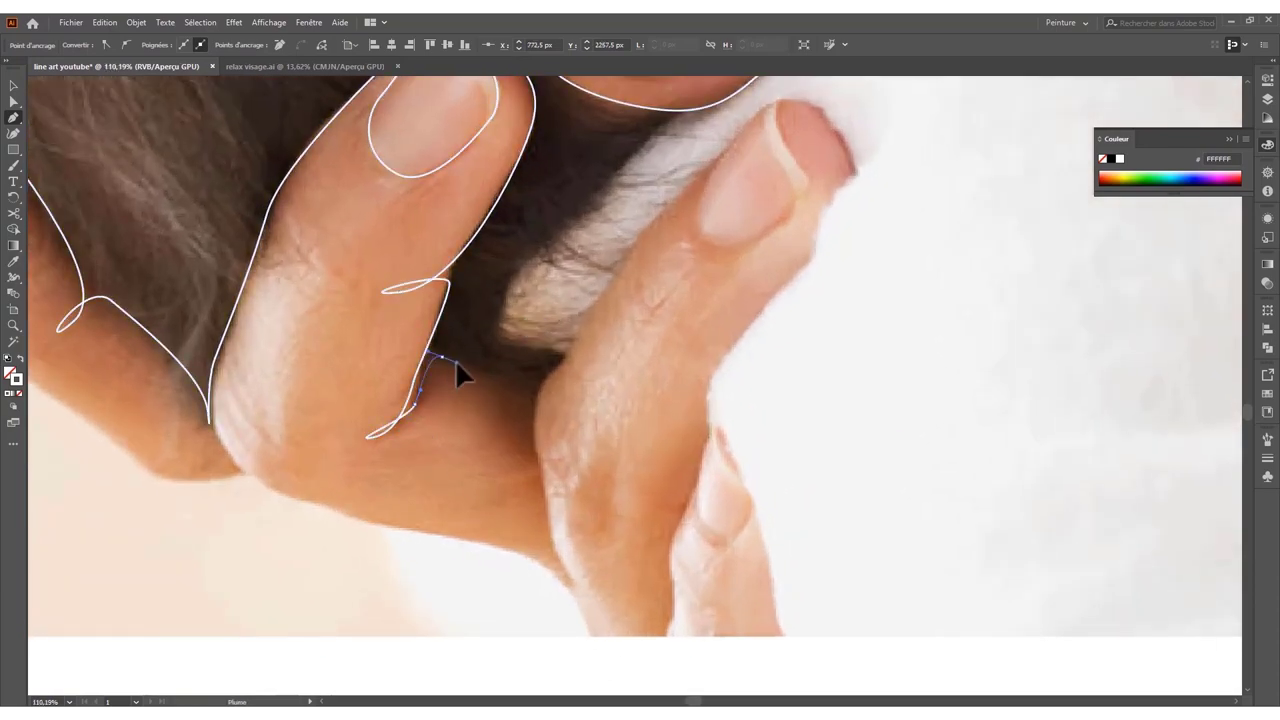
pyautogui.moveTo(457, 369)
pyautogui.mouseDown()
pyautogui.moveTo(263, 429)
pyautogui.moveTo(678, 346)
pyautogui.moveTo(520, 420)
pyautogui.moveTo(720, 403)
pyautogui.moveTo(570, 426)
pyautogui.moveTo(766, 491)
pyautogui.moveTo(500, 440)
pyautogui.moveTo(460, 478)
pyautogui.mouseUp()
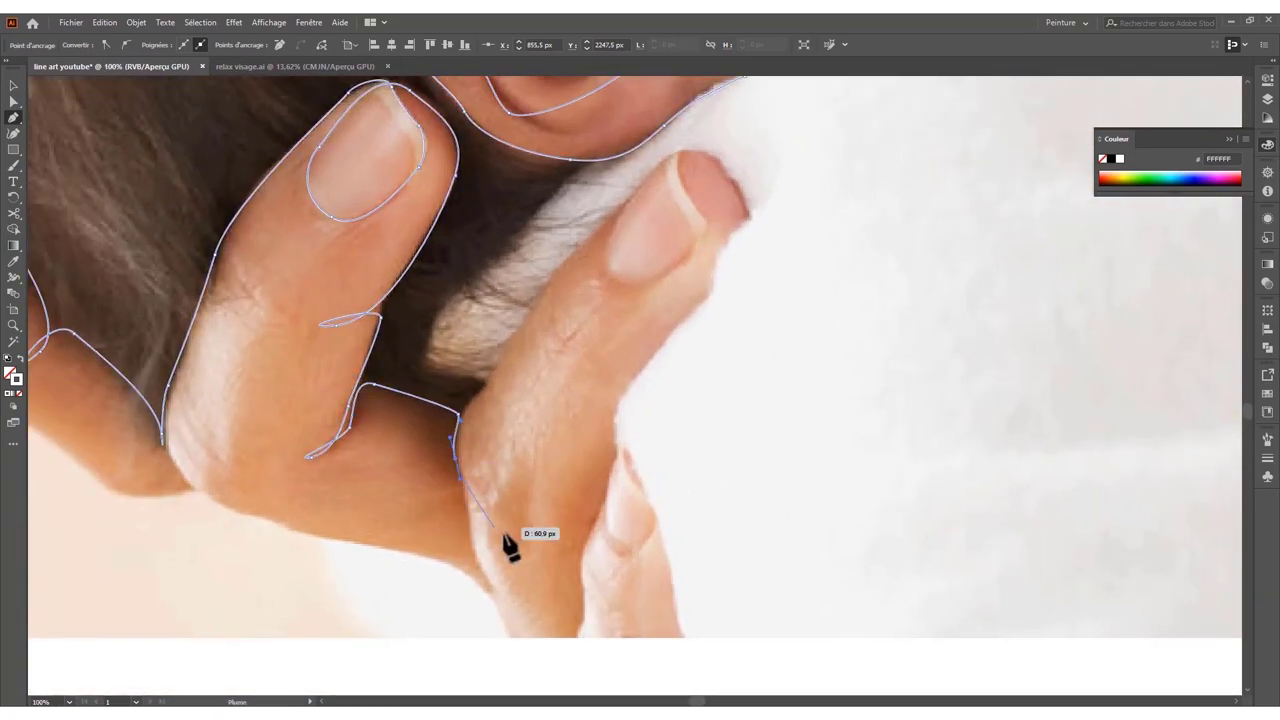
# - Trace the lower finger contour and the bottom of the hand, then go up its outer edge
pyautogui.moveTo(468, 528)
pyautogui.mouseDown()
pyautogui.moveTo(514, 640)
pyautogui.moveTo(407, 558)
pyautogui.moveTo(316, 533)
pyautogui.mouseUp()
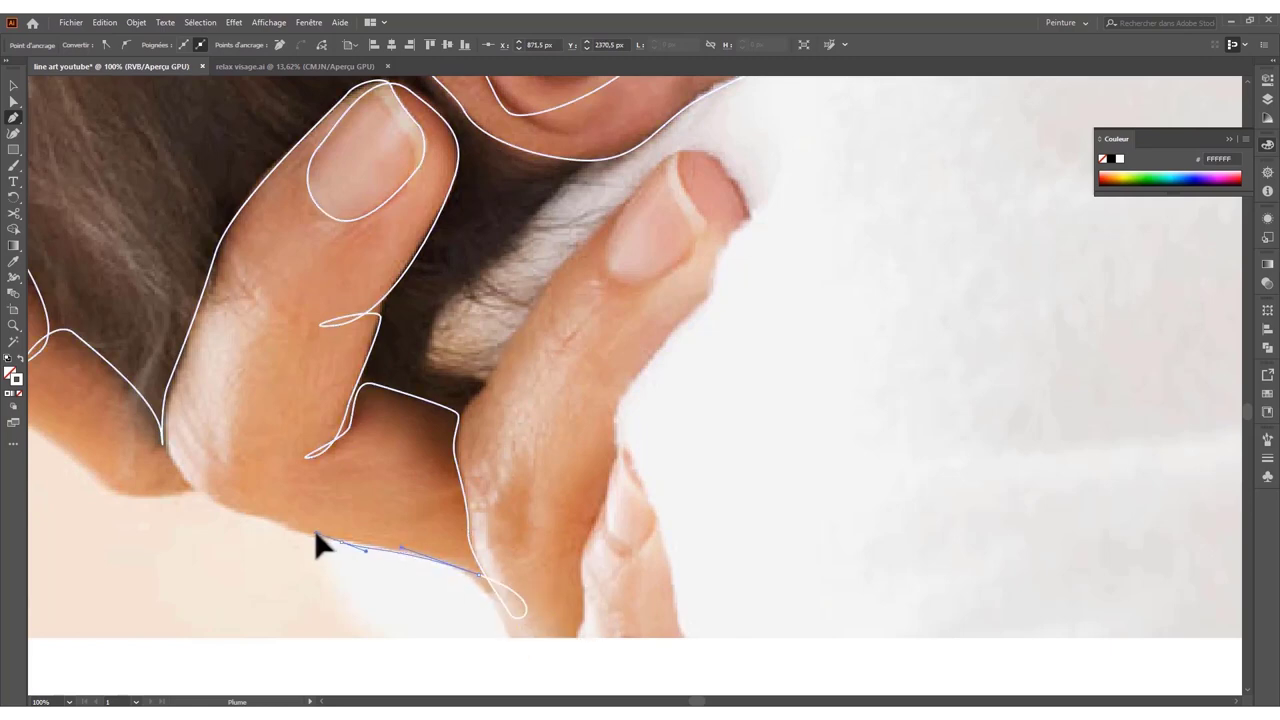
pyautogui.scroll(2, 210, 448)
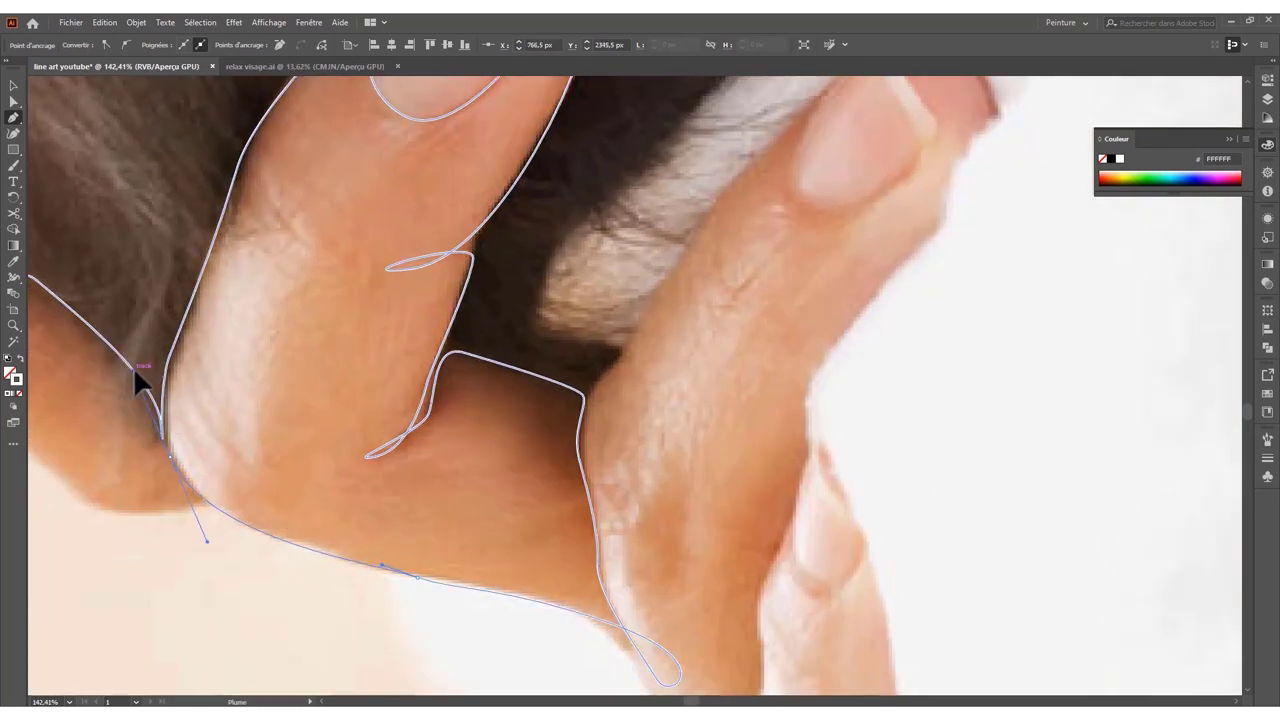
pyautogui.moveTo(168, 452); pyautogui.dragTo(184, 509)
pyautogui.scroll(-3, 184, 509)
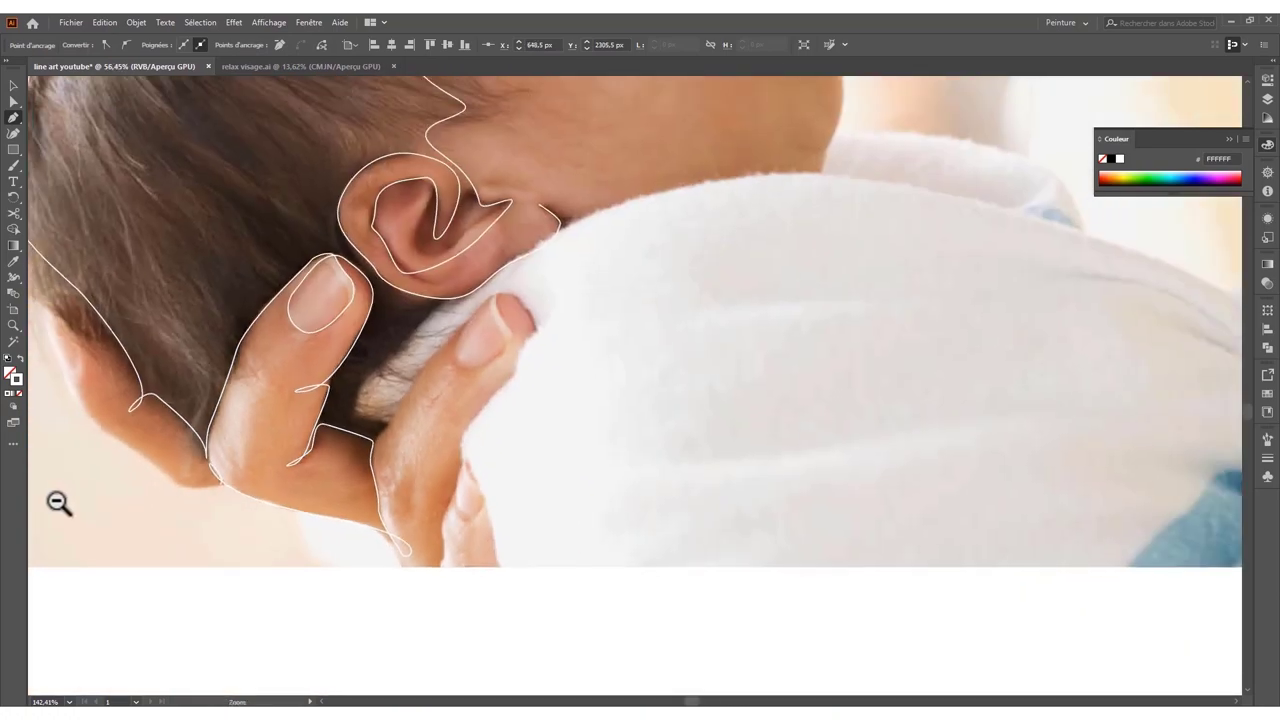
pyautogui.scroll(4, 401, 524)
pyautogui.scroll(-3, 403, 528)
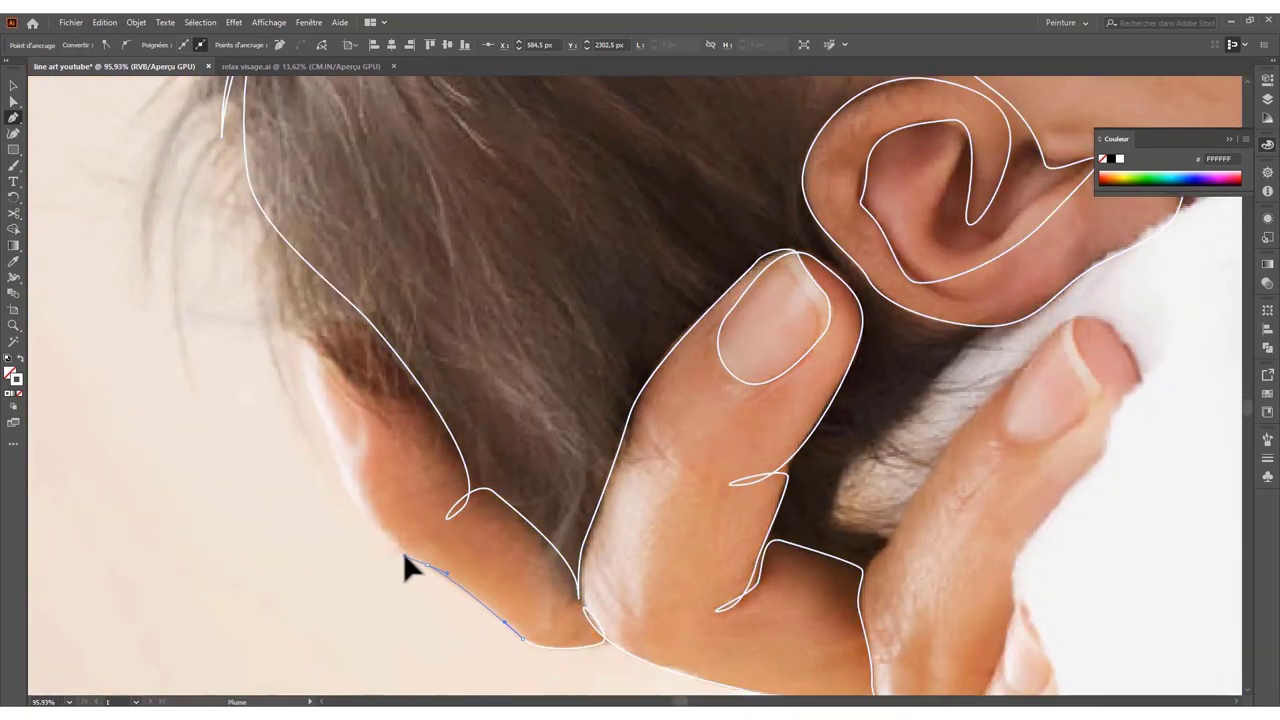
pyautogui.moveTo(335, 478)
pyautogui.mouseDown()
pyautogui.moveTo(336, 433)
pyautogui.moveTo(362, 458)
pyautogui.mouseUp()
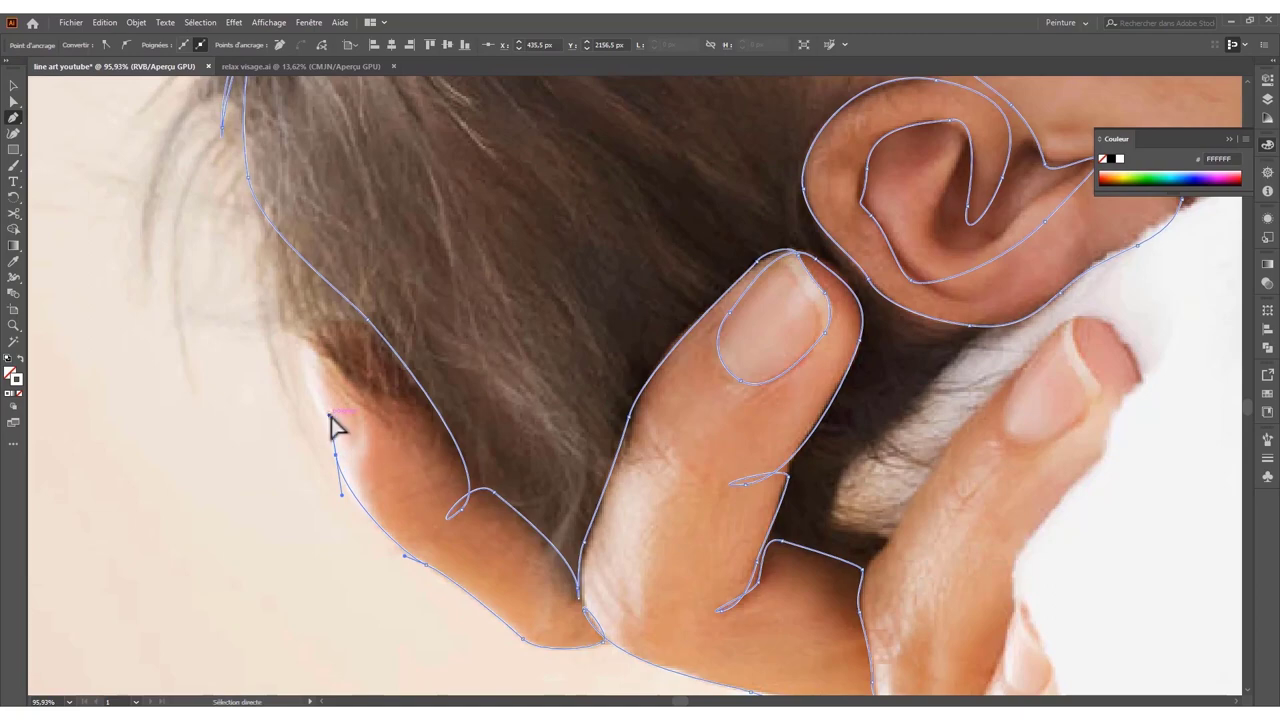
# - Extend the line around the outer edge of the hand and tighten the curve
pyautogui.scroll(-6, 371, 471)
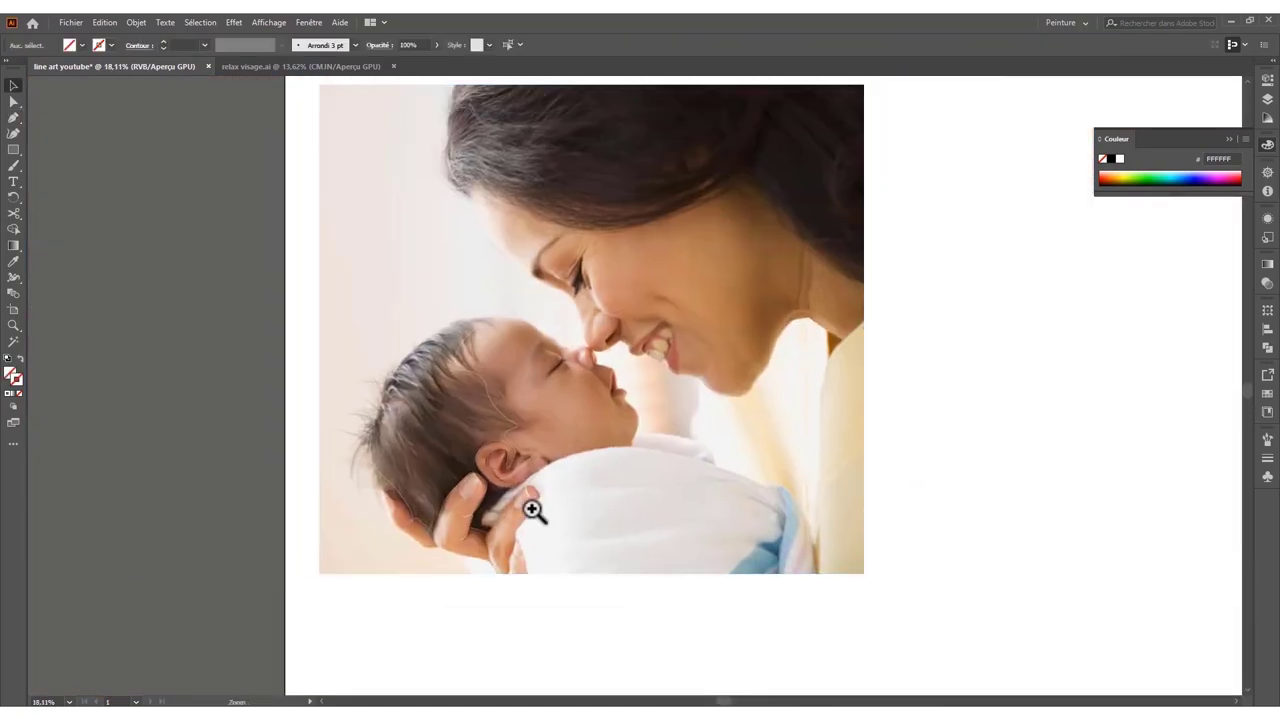
pyautogui.scroll(7, 531, 510)
pyautogui.scroll(1, 150, 462)
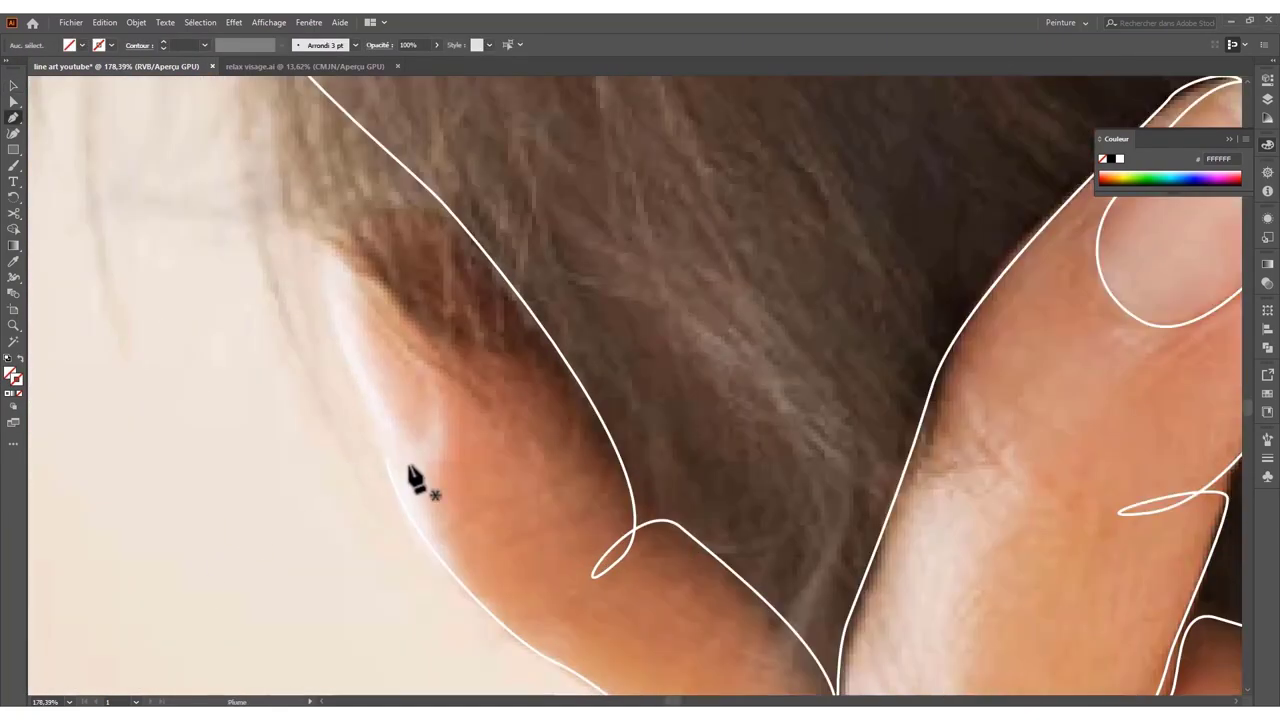
pyautogui.moveTo(390, 483); pyautogui.dragTo(381, 433)
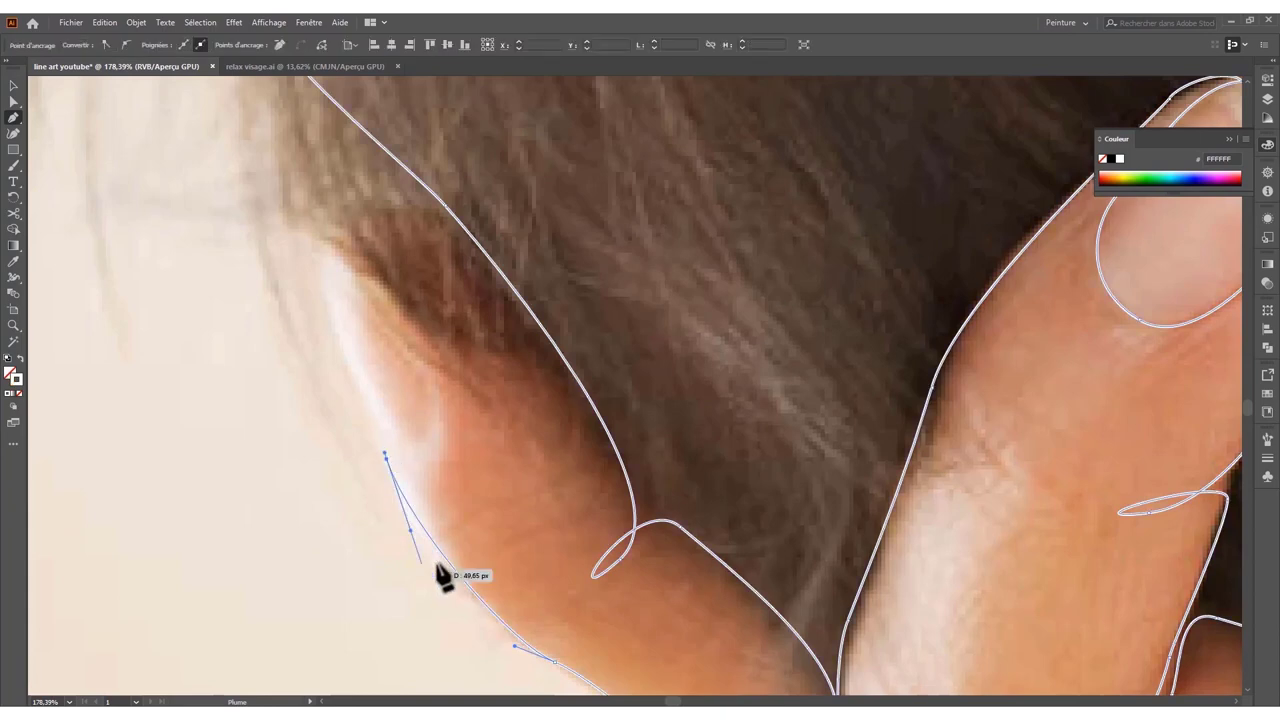
pyautogui.moveTo(436, 562); pyautogui.dragTo(514, 412)
pyautogui.moveTo(421, 452)
pyautogui.mouseDown()
pyautogui.moveTo(433, 429)
pyautogui.moveTo(413, 500)
pyautogui.mouseUp()
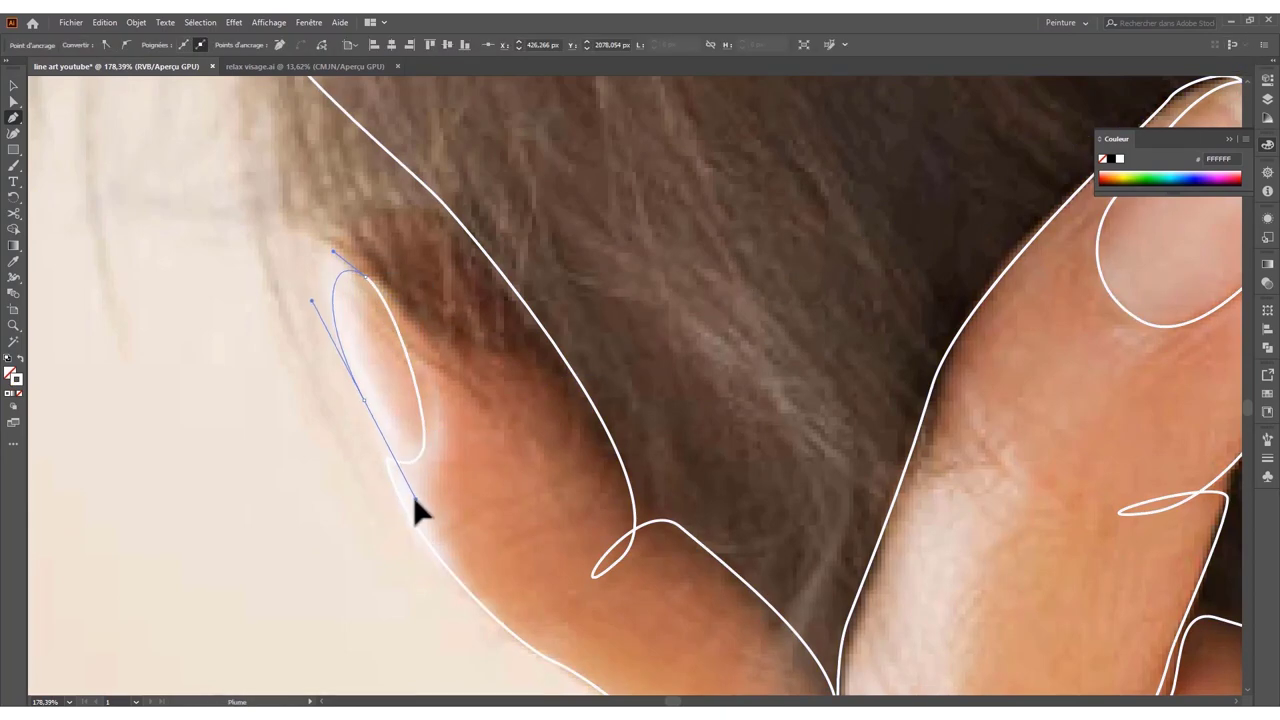
pyautogui.moveTo(378, 440); pyautogui.dragTo(413, 438)
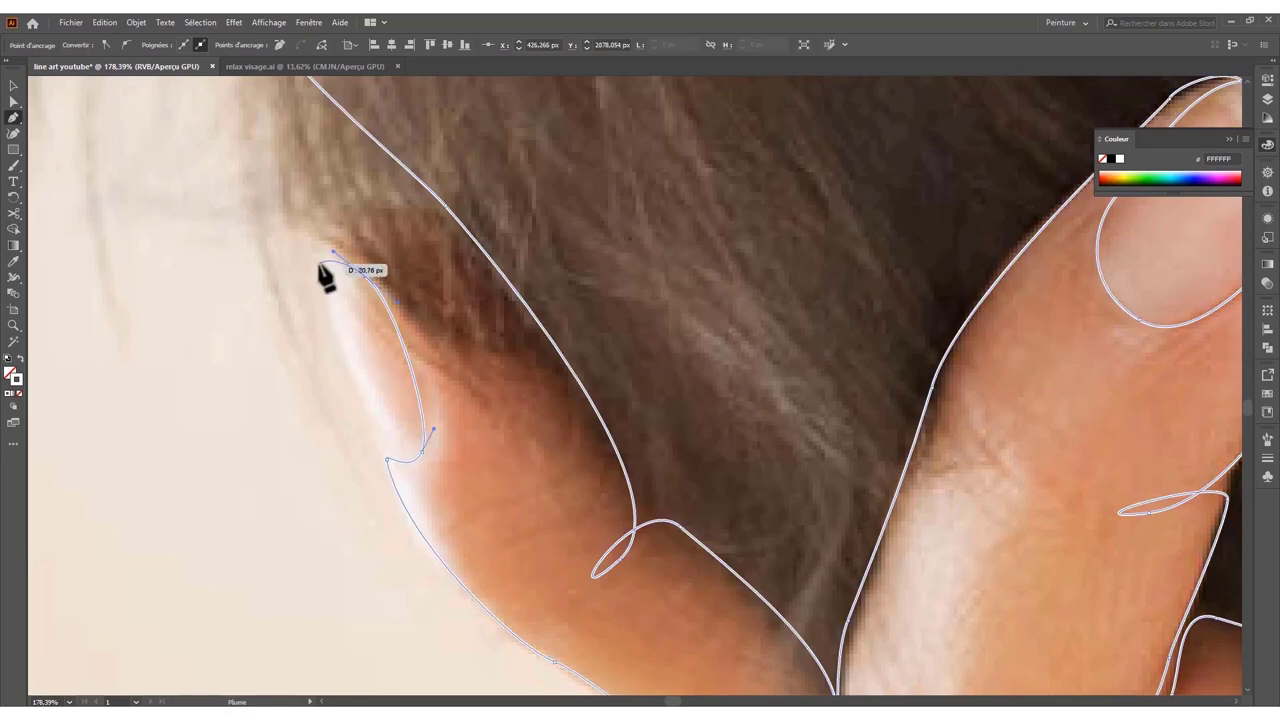
# - Draw a closed oval loop on the hand edge and continue the line into the hair
pyautogui.moveTo(330, 266); pyautogui.dragTo(365, 201)
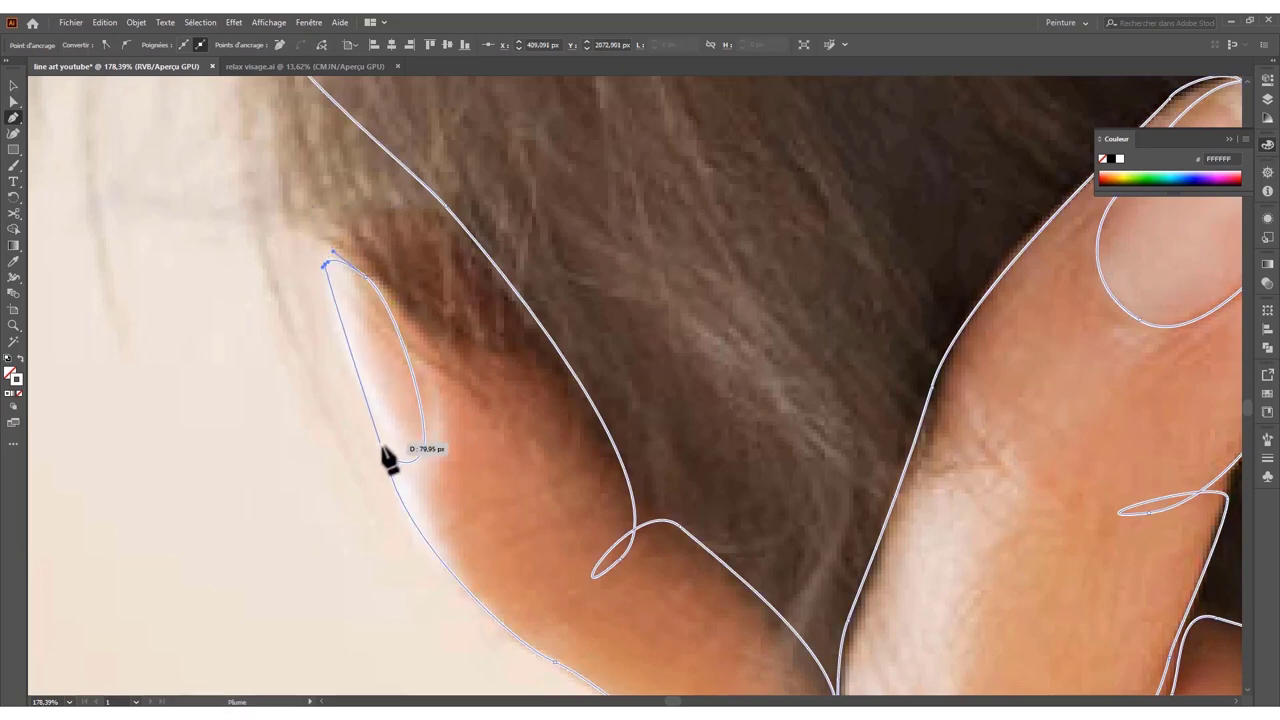
pyautogui.moveTo(388, 458); pyautogui.dragTo(442, 540)
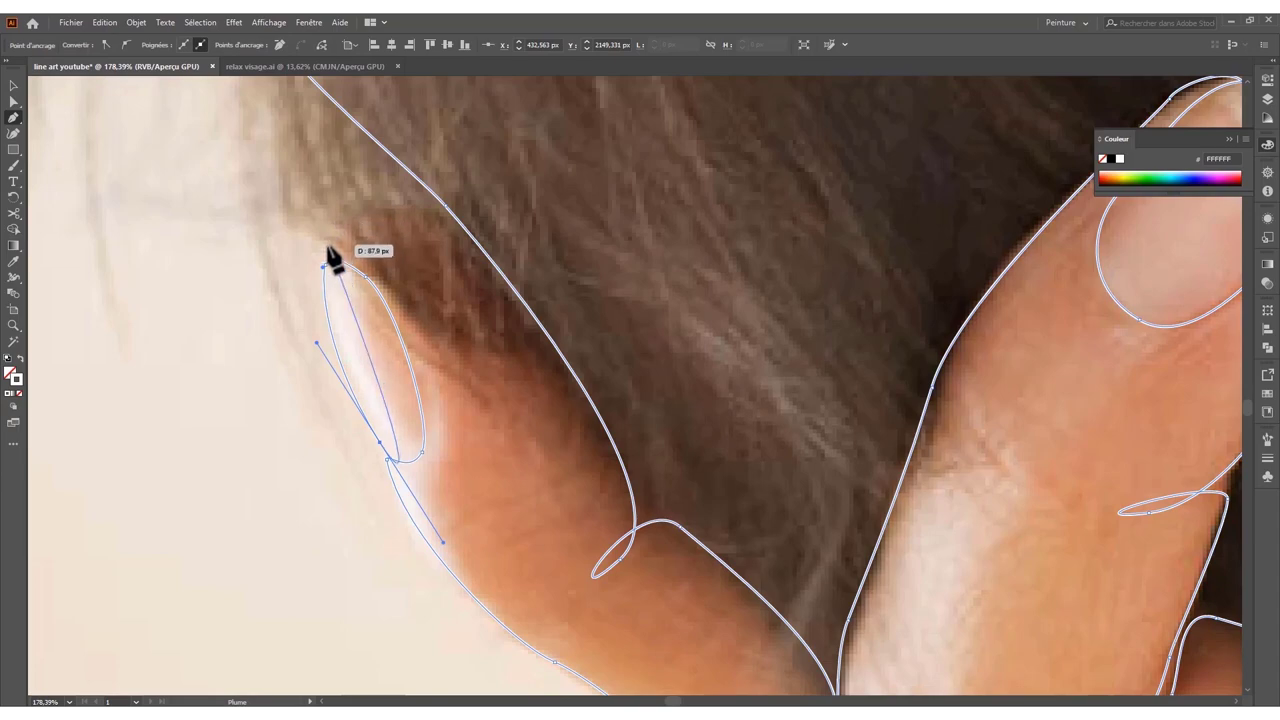
pyautogui.moveTo(326, 265); pyautogui.dragTo(203, 187)
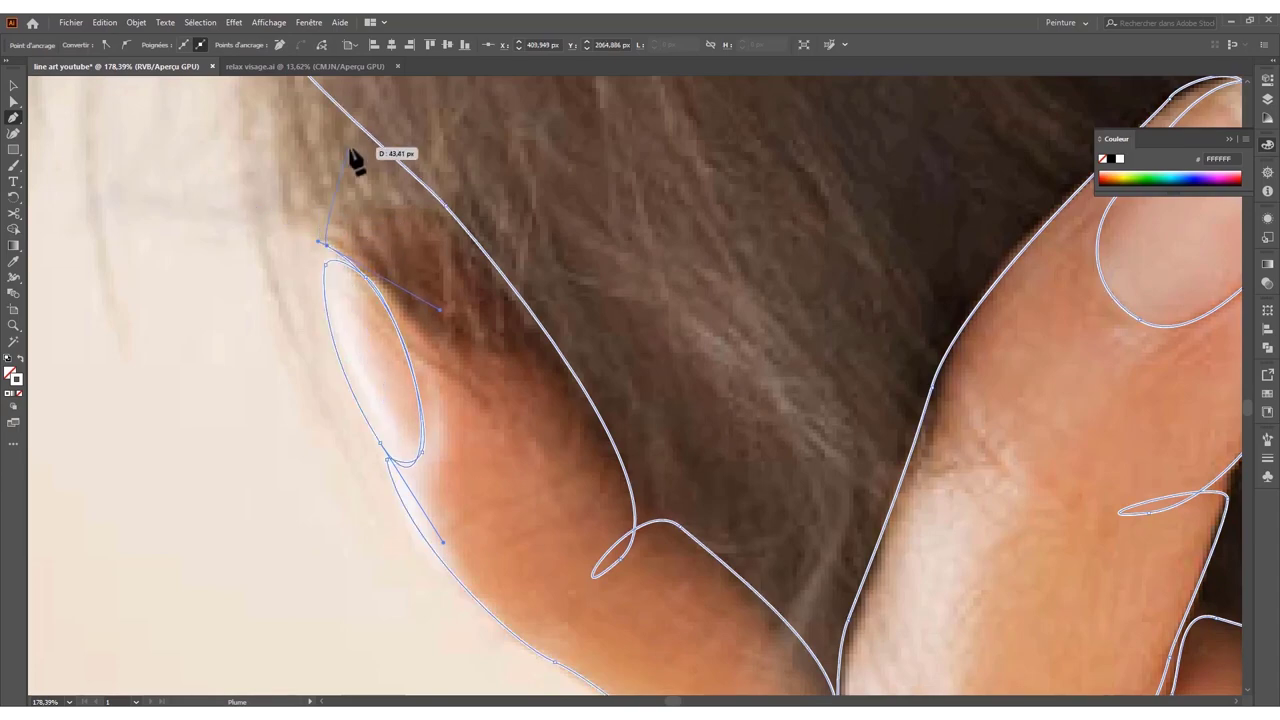
pyautogui.scroll(-2, 357, 157)
pyautogui.scroll(3, 263, 229)
pyautogui.moveTo(460, 322)
pyautogui.mouseDown()
pyautogui.moveTo(578, 396)
pyautogui.moveTo(560, 392)
pyautogui.mouseUp()
# - Start tracing the lower fingertip beside the blanket from the photo edge
pyautogui.keyDown('alt'); pyautogui.scroll(-5, 480, 497); pyautogui.keyUp('alt')
pyautogui.keyDown('alt'); pyautogui.scroll(3, 394, 537); pyautogui.keyUp('alt')
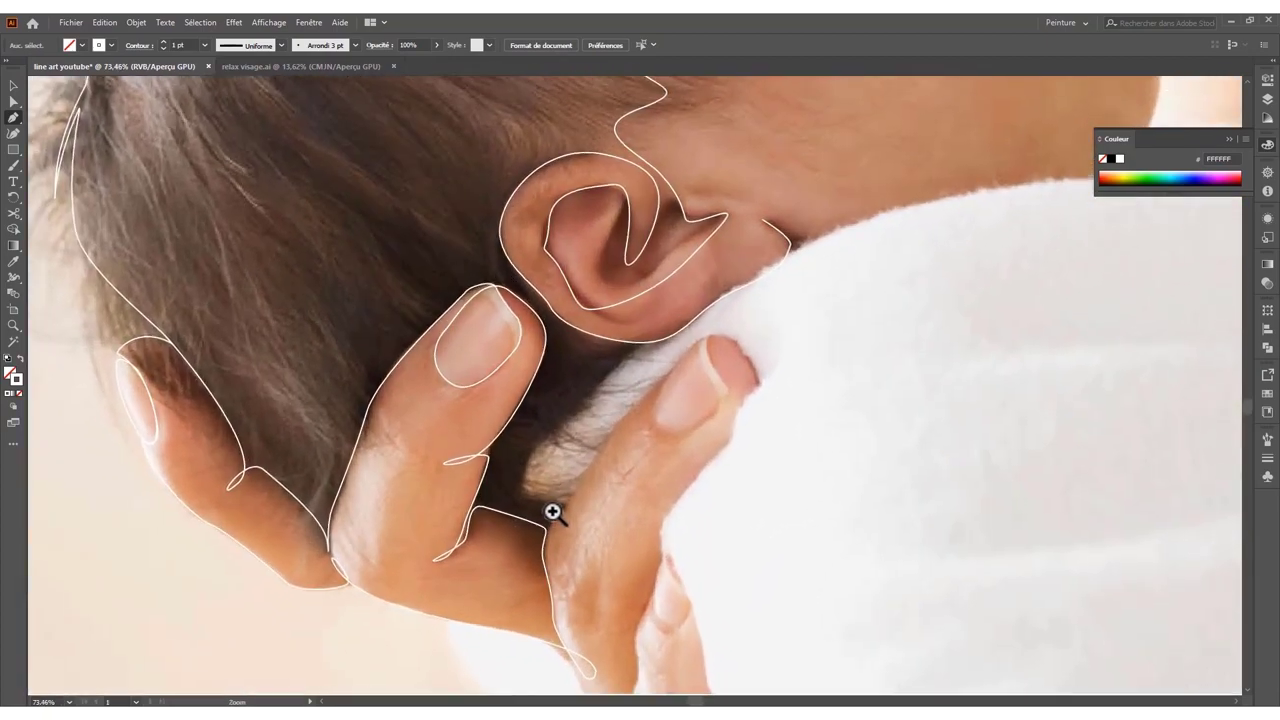
pyautogui.keyDown('alt'); pyautogui.scroll(1, 552, 512); pyautogui.keyUp('alt')
pyautogui.scroll(-2, 423, 523)
pyautogui.keyDown('alt'); pyautogui.scroll(1, 394, 608); pyautogui.keyUp('alt')
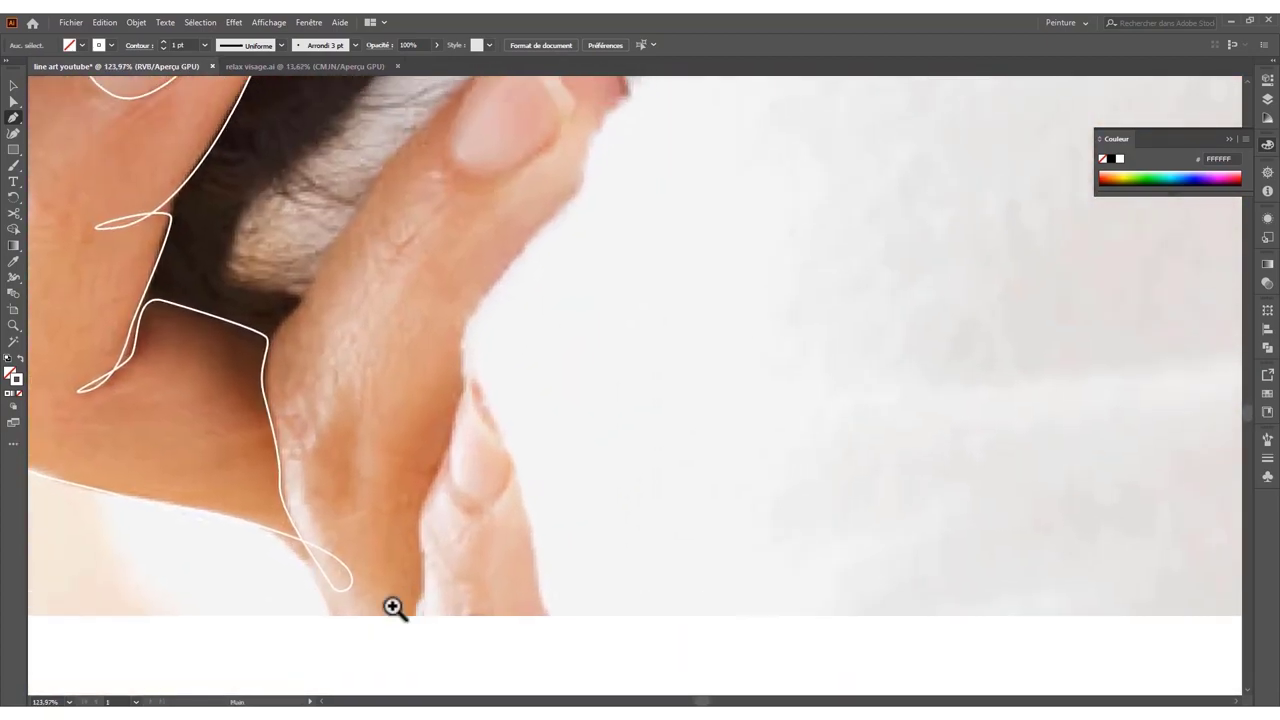
pyautogui.keyDown('alt'); pyautogui.scroll(-2, 343, 617); pyautogui.keyUp('alt')
pyautogui.keyDown('alt'); pyautogui.scroll(2, 420, 628); pyautogui.keyUp('alt')
pyautogui.moveTo(415, 614)
pyautogui.mouseDown()
pyautogui.moveTo(548, 625)
pyautogui.moveTo(545, 548)
pyautogui.mouseUp()
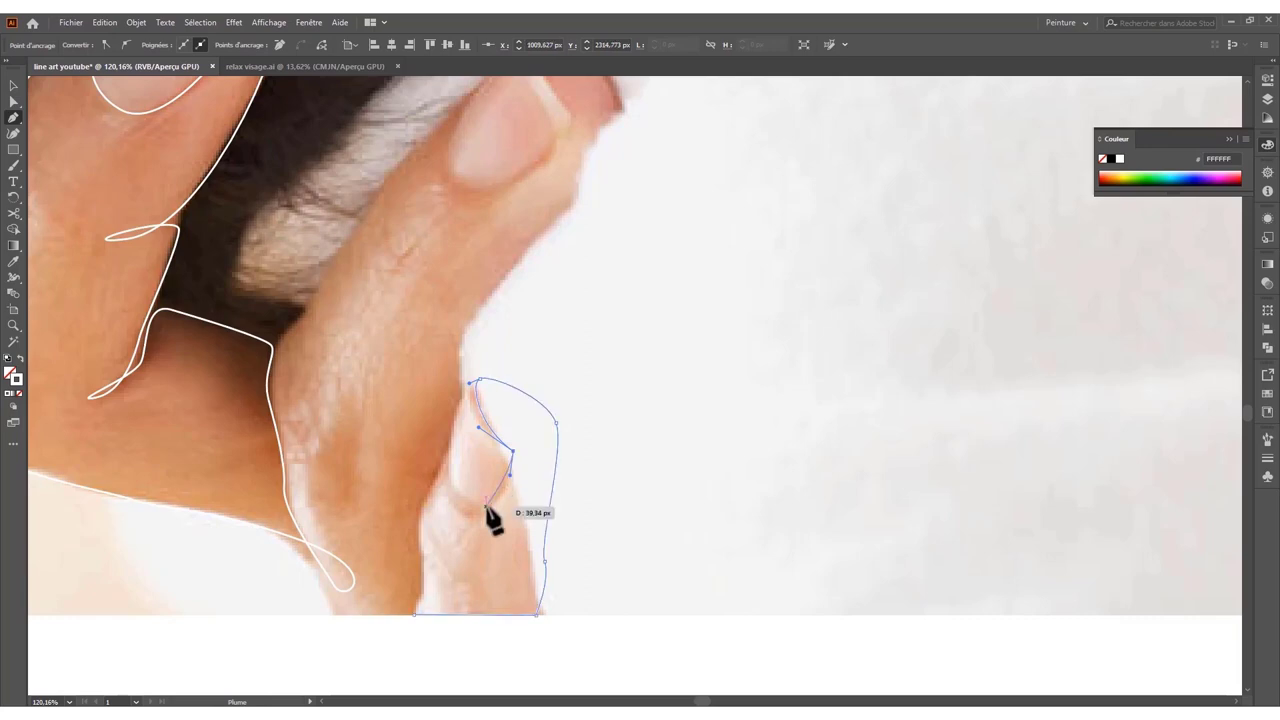
pyautogui.moveTo(448, 458); pyautogui.dragTo(449, 440)
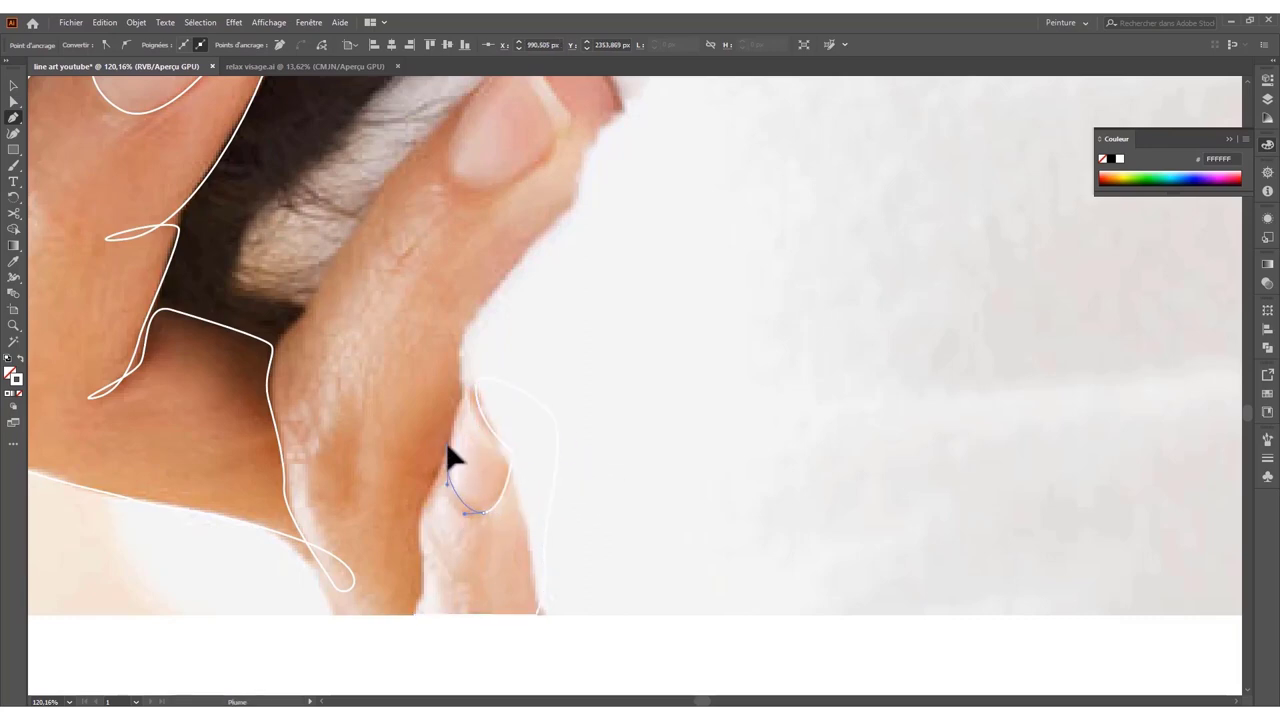
# - Finish the lower fingertip outline and climb the line up its knuckle
pyautogui.scroll(2, 460, 458)
pyautogui.scroll(-1, 521, 578)
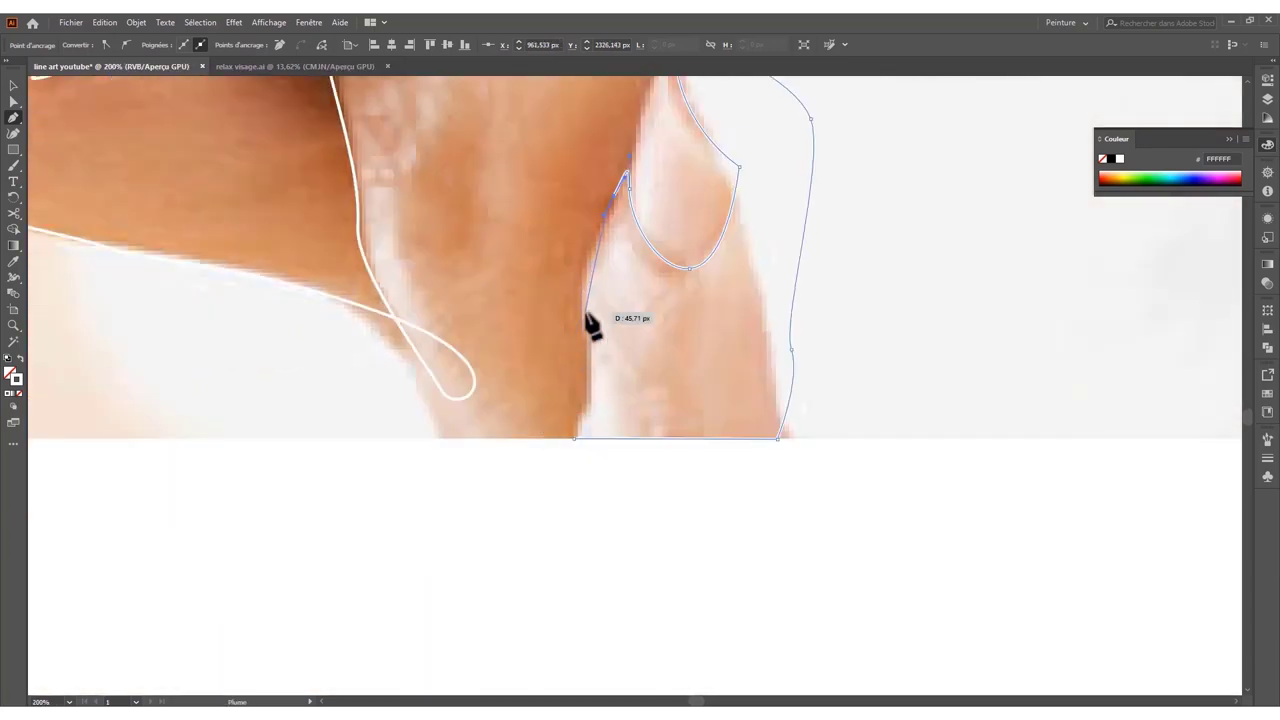
pyautogui.scroll(3, 551, 449)
pyautogui.moveTo(575, 565); pyautogui.dragTo(562, 500)
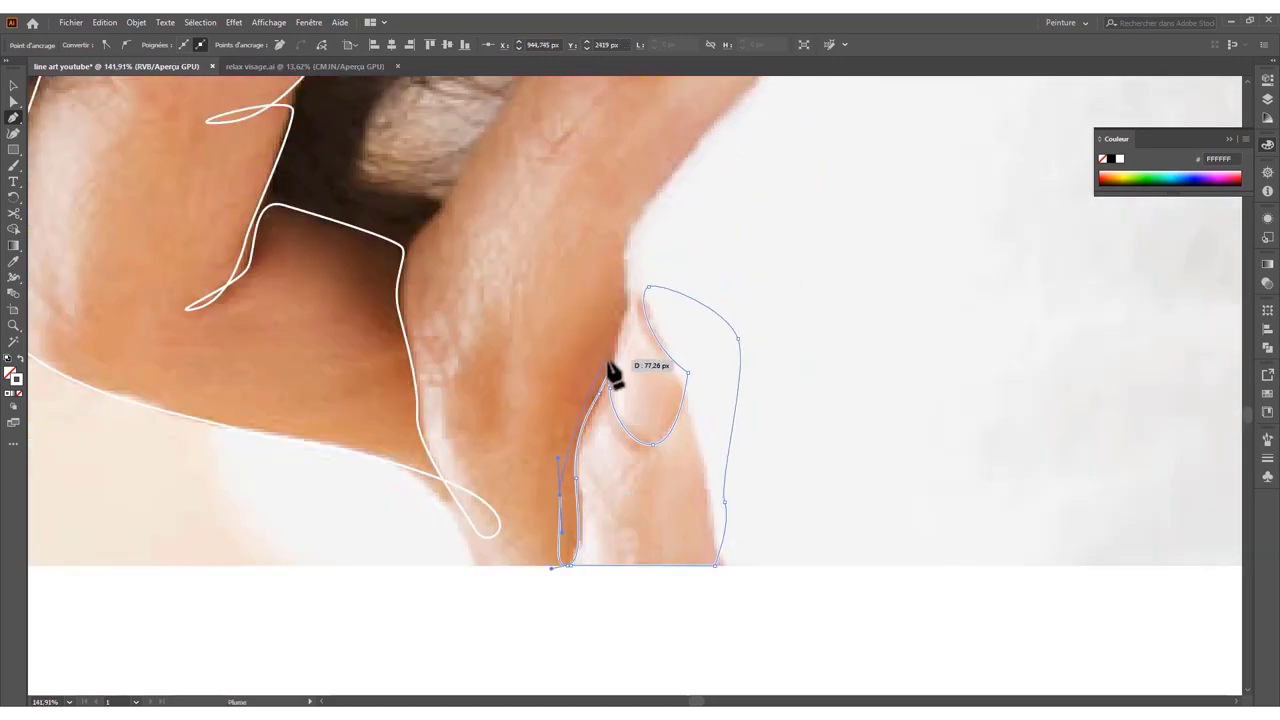
pyautogui.moveTo(614, 357); pyautogui.dragTo(627, 328)
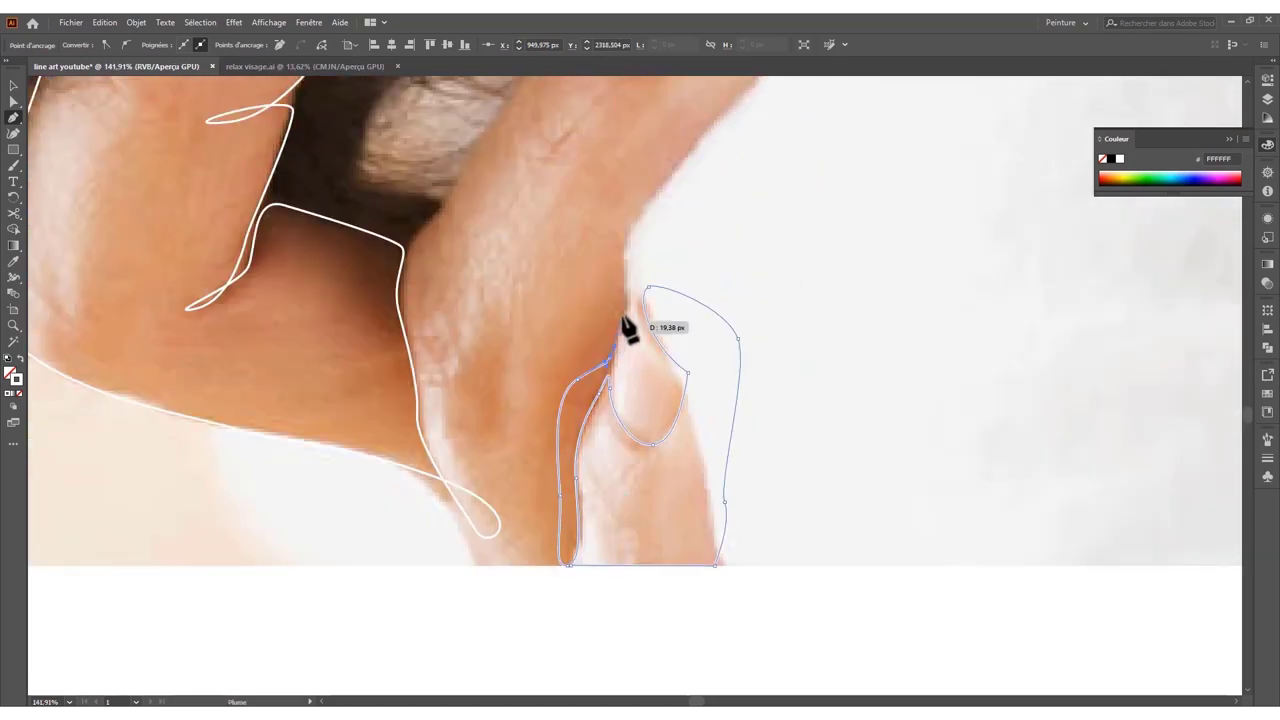
pyautogui.scroll(-1, 614, 272)
pyautogui.scroll(3, 555, 510)
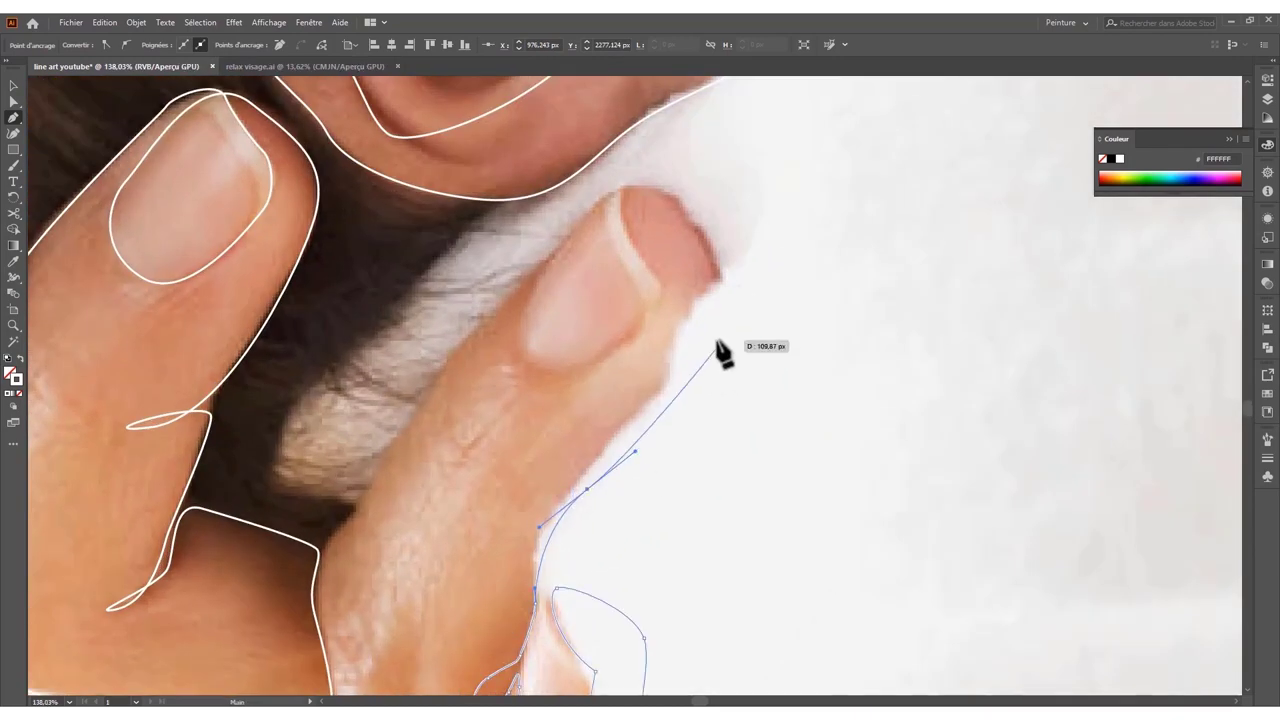
# - Trace the front finger around its fingernail and reshape the curve beside the nail
pyautogui.moveTo(713, 285); pyautogui.dragTo(713, 207)
pyautogui.moveTo(627, 185); pyautogui.dragTo(607, 191)
pyautogui.moveTo(661, 281); pyautogui.dragTo(683, 293)
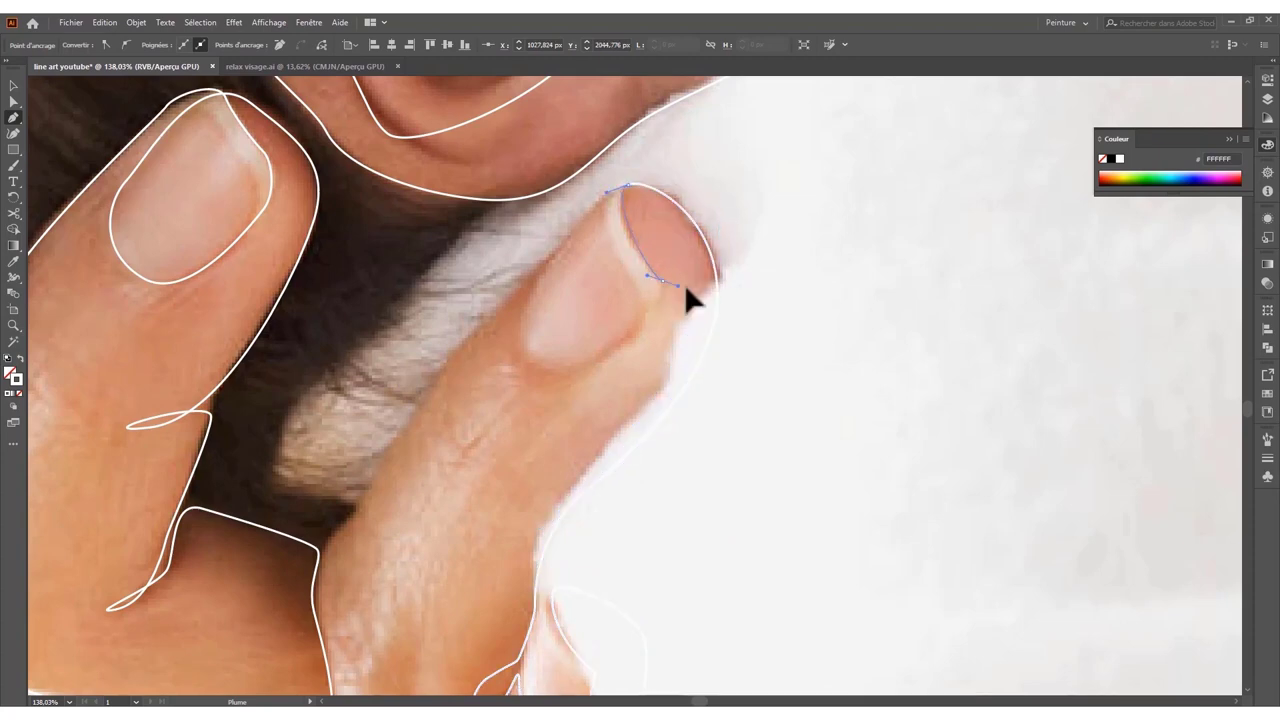
pyautogui.click(592, 360)
pyautogui.moveTo(593, 222)
pyautogui.mouseDown()
pyautogui.moveTo(673, 131)
pyautogui.moveTo(503, 325)
pyautogui.mouseUp()
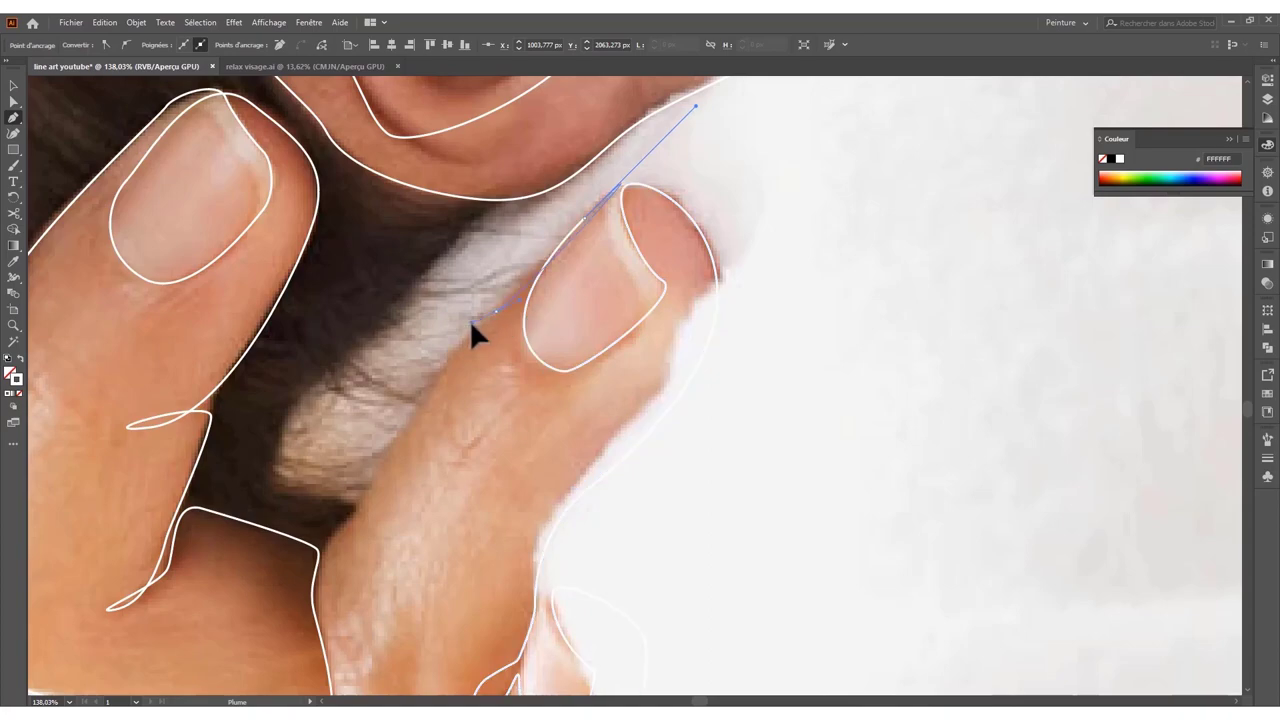
pyautogui.scroll(3, 543, 329)
pyautogui.press('a')
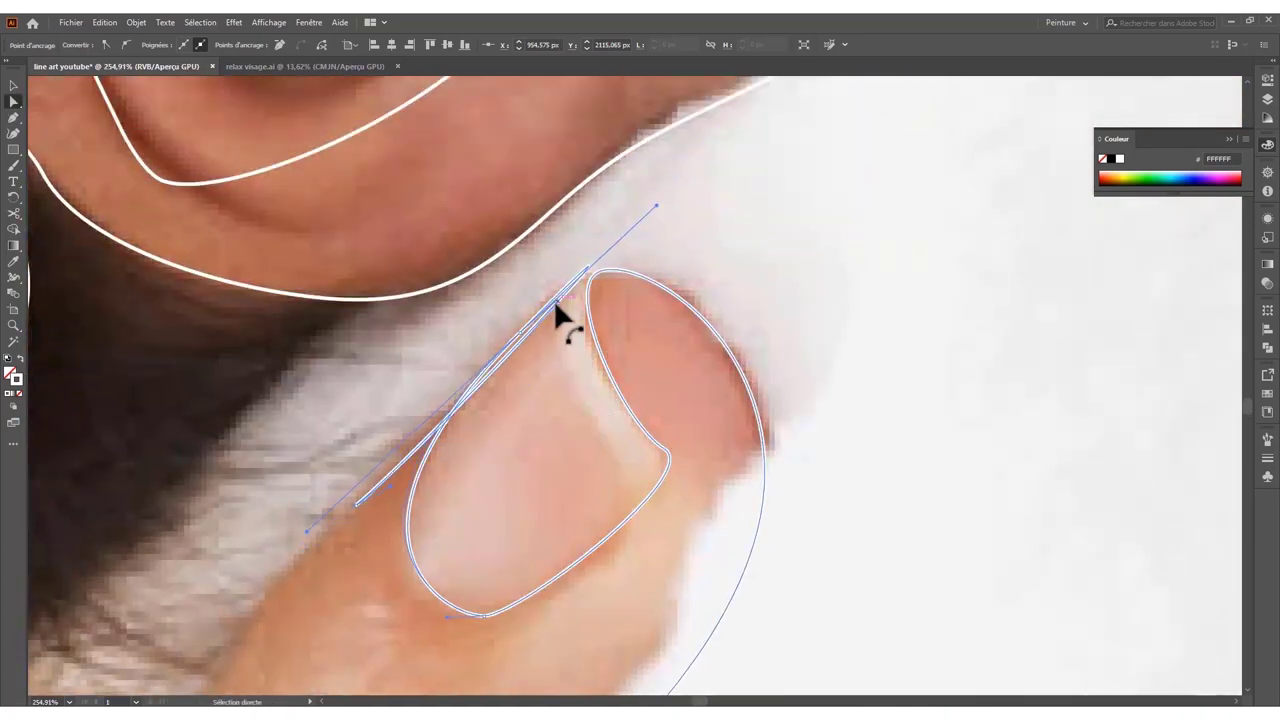
pyautogui.moveTo(556, 310); pyautogui.dragTo(562, 360)
# - Continue the line along the finger's upper edge toward the knuckle crease
pyautogui.scroll(-5, 294, 560)
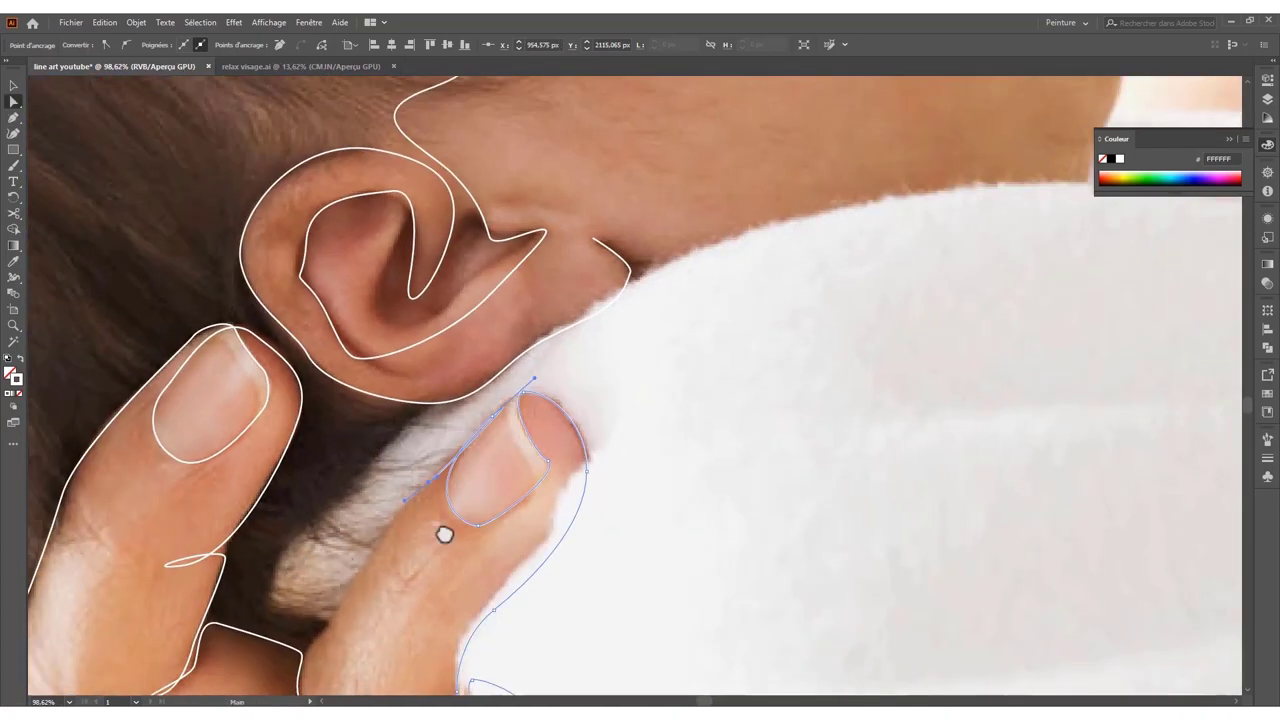
pyautogui.scroll(5, 534, 343)
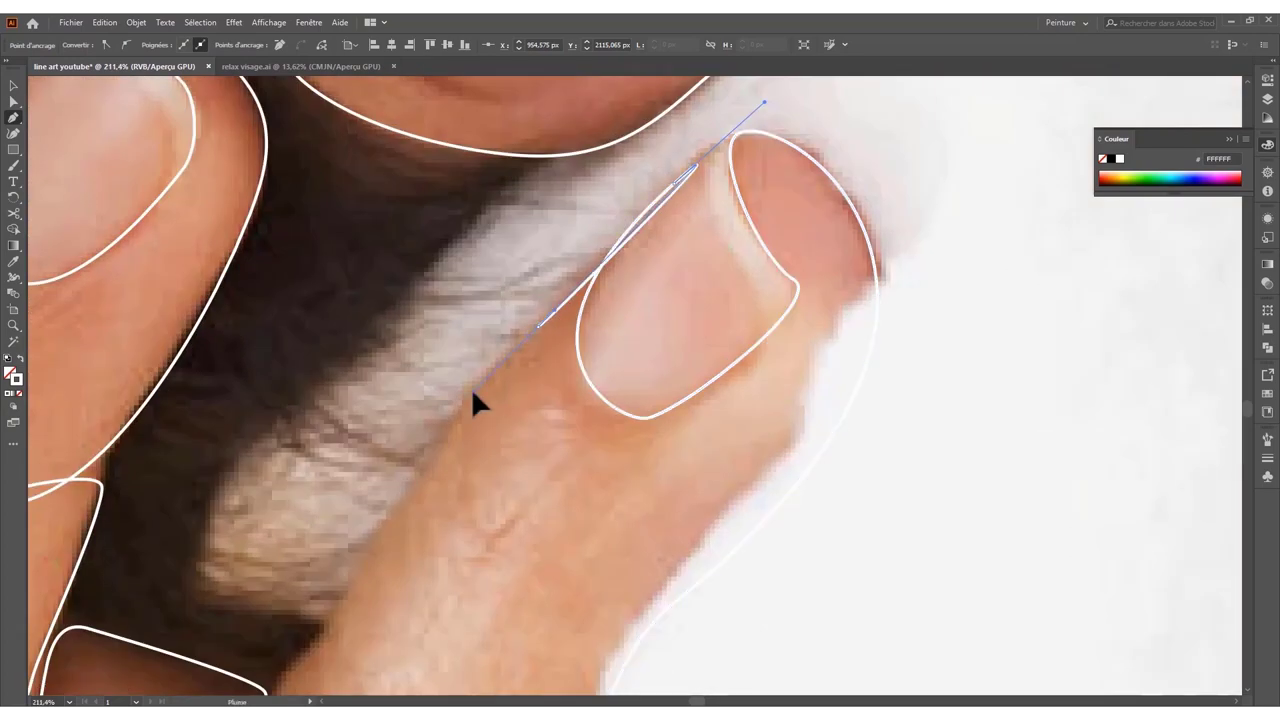
pyautogui.scroll(-3, 471, 388)
pyautogui.scroll(-3, 580, 378)
pyautogui.scroll(-2, 580, 378)
pyautogui.scroll(1, 594, 491)
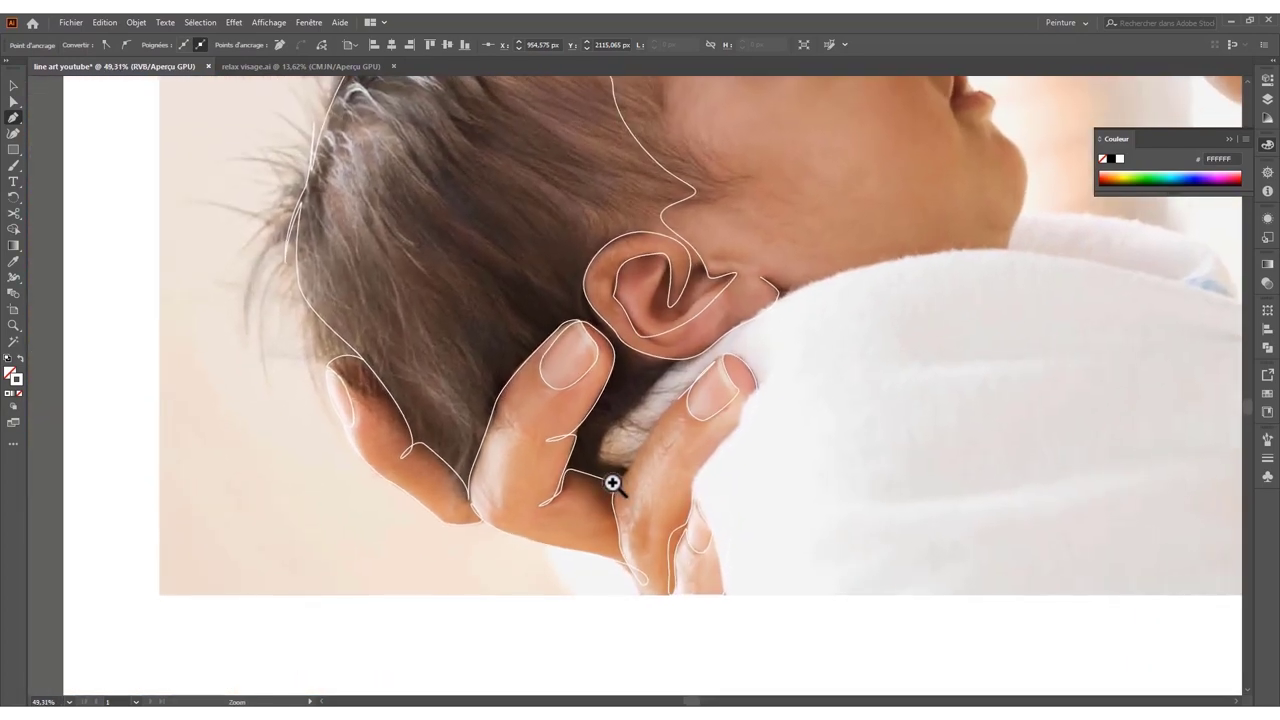
pyautogui.scroll(3, 609, 480)
pyautogui.click(588, 446)
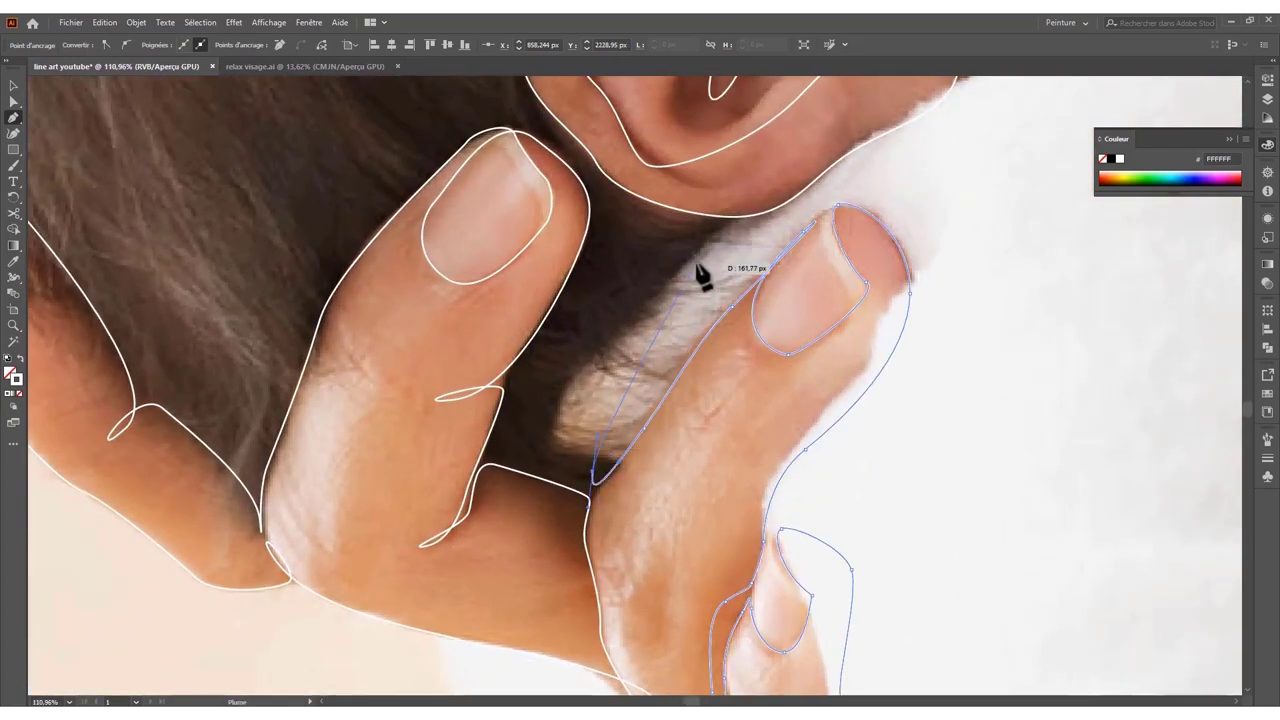
pyautogui.moveTo(698, 272); pyautogui.dragTo(935, 140)
pyautogui.scroll(2, 900, 140)
# - Sweep the line across the top of the baby's blanket
pyautogui.scroll(-1, 880, 303)
pyautogui.moveTo(851, 286); pyautogui.dragTo(457, 490)
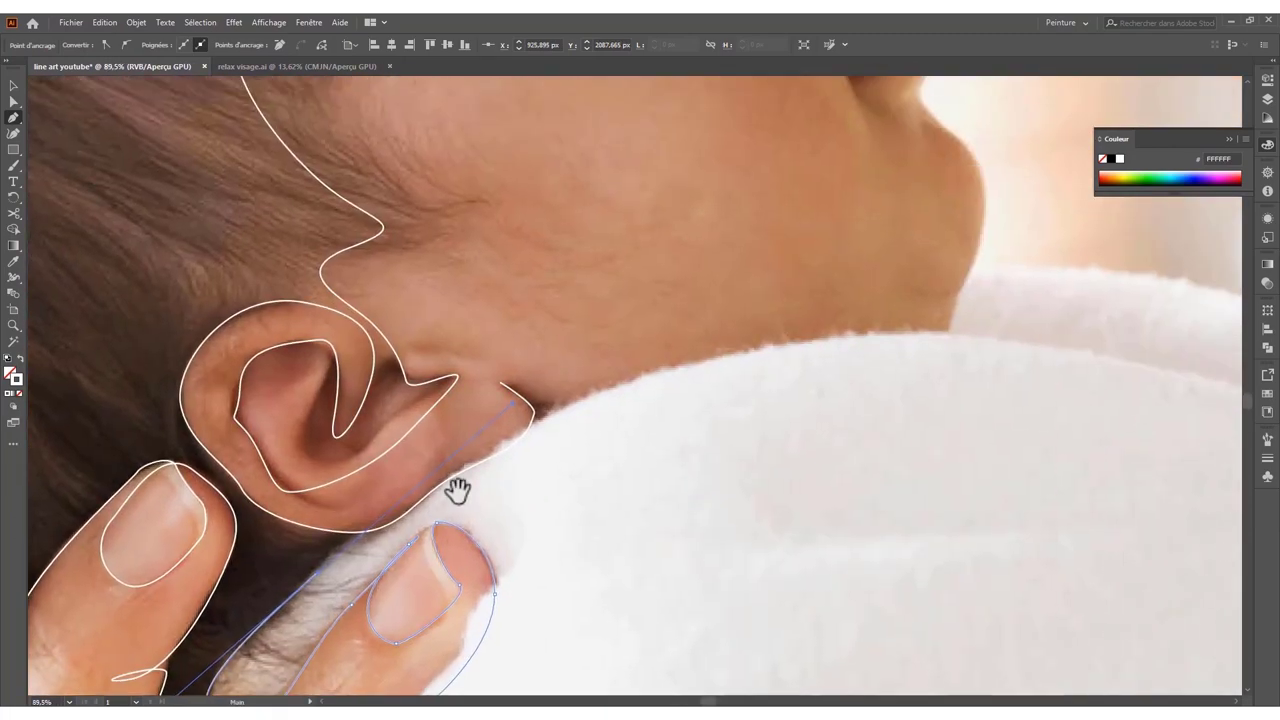
pyautogui.scroll(-3, 783, 358)
pyautogui.scroll(1, 540, 417)
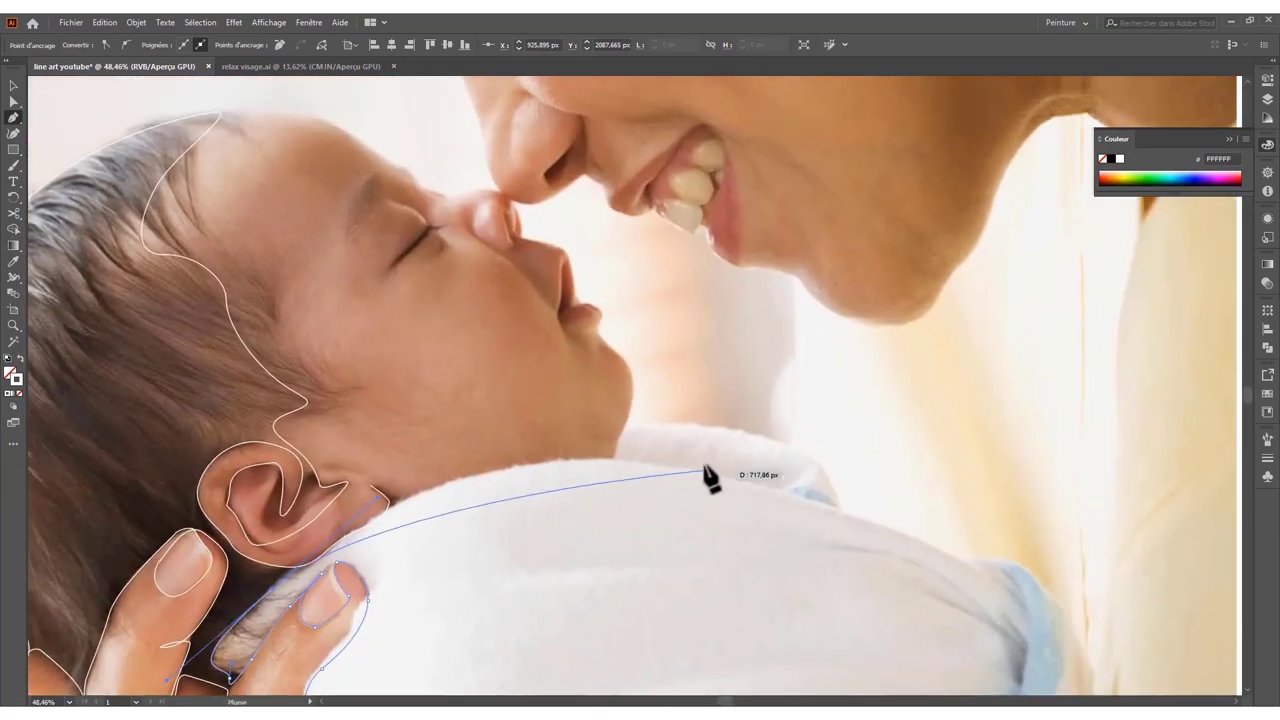
pyautogui.moveTo(779, 487); pyautogui.dragTo(1023, 551)
pyautogui.scroll(-3, 537, 514)
pyautogui.scroll(2, 477, 537)
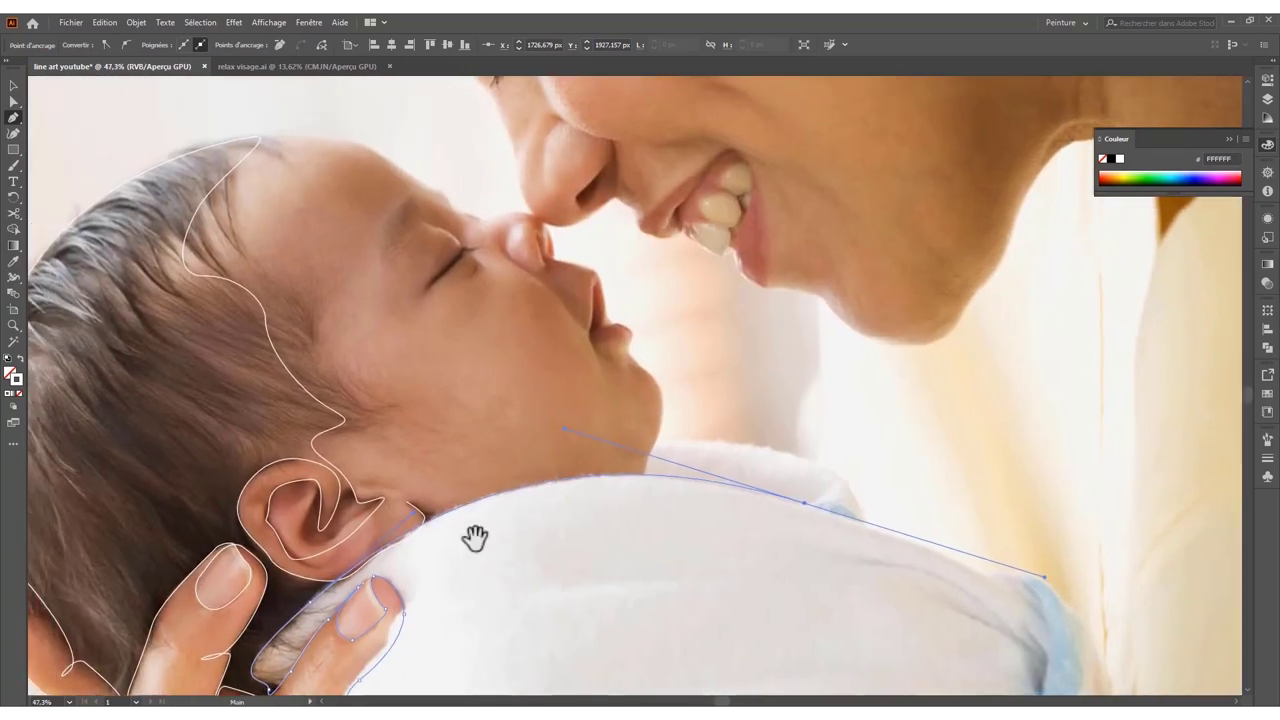
pyautogui.scroll(1, 480, 537)
pyautogui.scroll(-1, 516, 541)
pyautogui.scroll(2, 516, 541)
pyautogui.moveTo(634, 557)
pyautogui.mouseDown()
pyautogui.moveTo(868, 567)
pyautogui.moveTo(731, 520)
pyautogui.mouseUp()
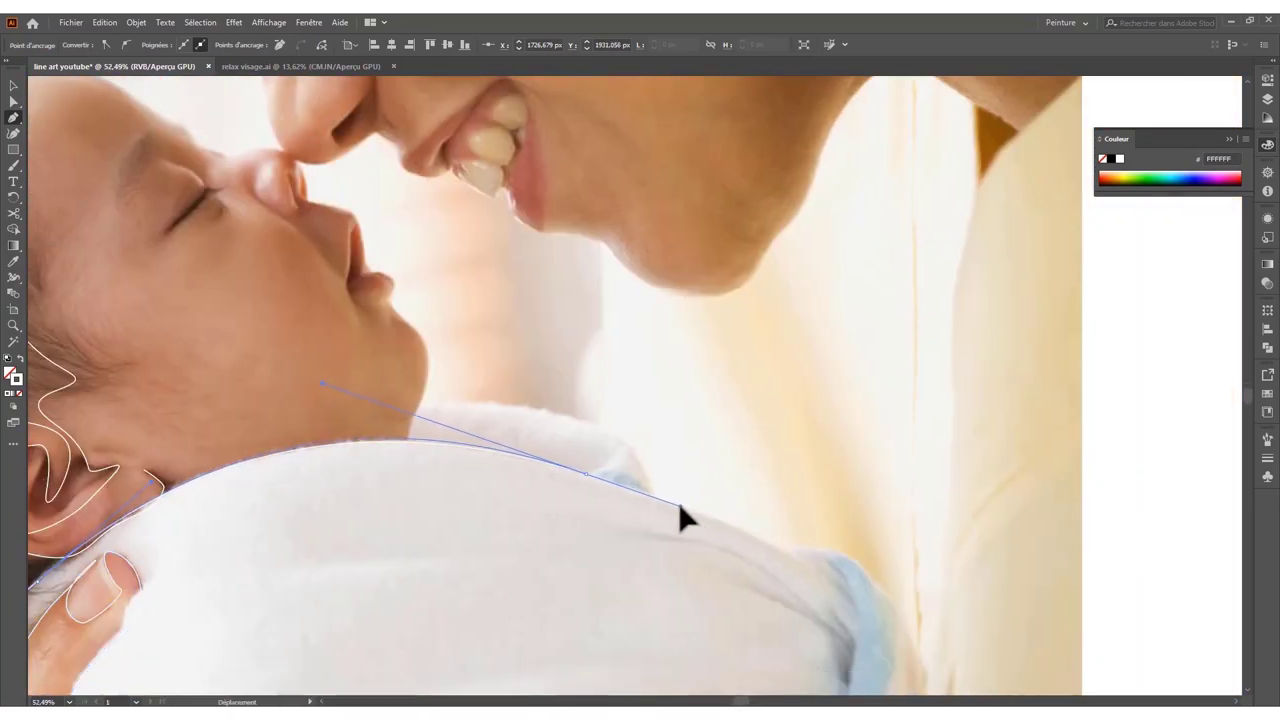
# - Follow the blanket collar to a corner point where it meets the chin
pyautogui.scroll(2, 646, 449)
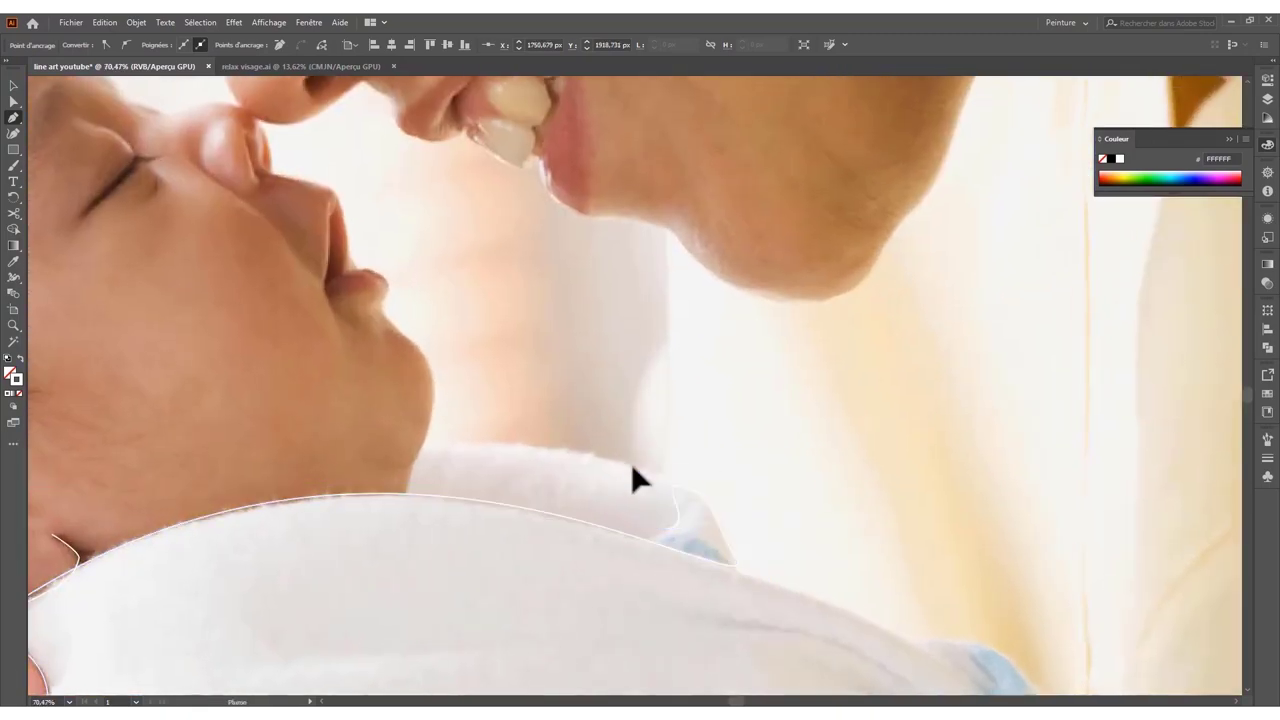
pyautogui.scroll(-3, 620, 480)
pyautogui.scroll(4, 620, 484)
pyautogui.moveTo(585, 457); pyautogui.dragTo(523, 470)
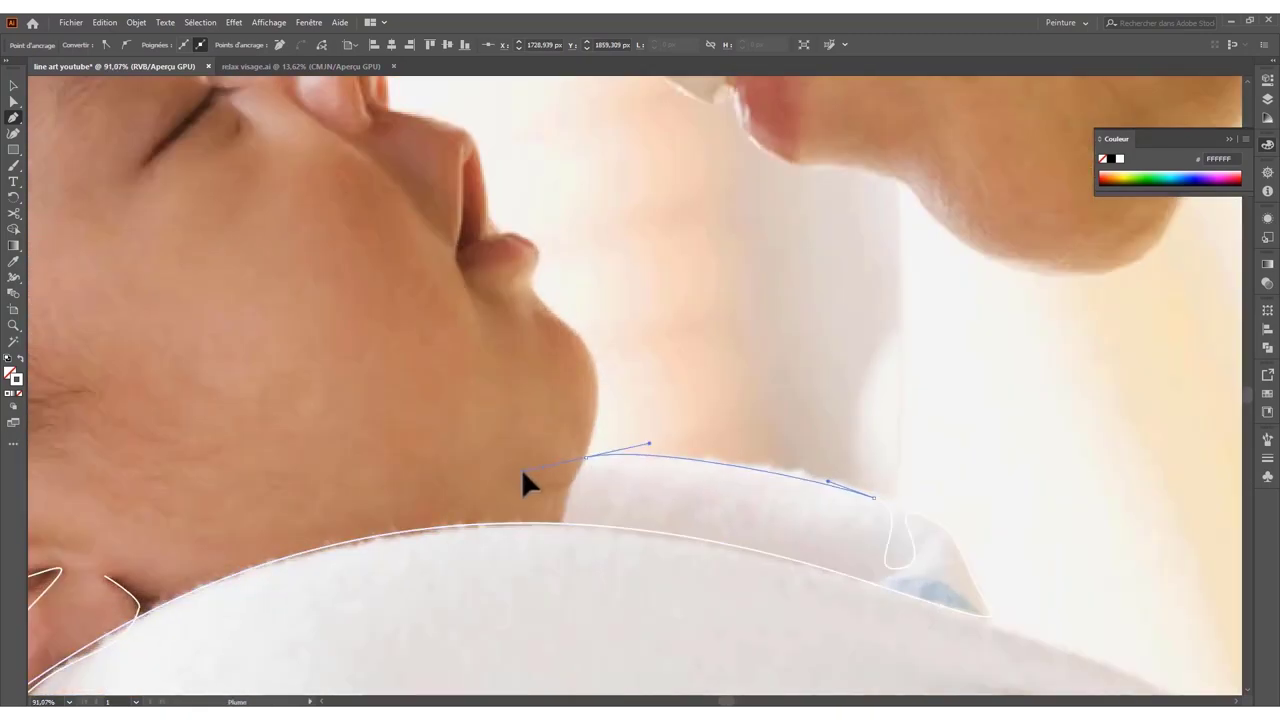
pyautogui.click(567, 530)
pyautogui.scroll(2, 637, 474)
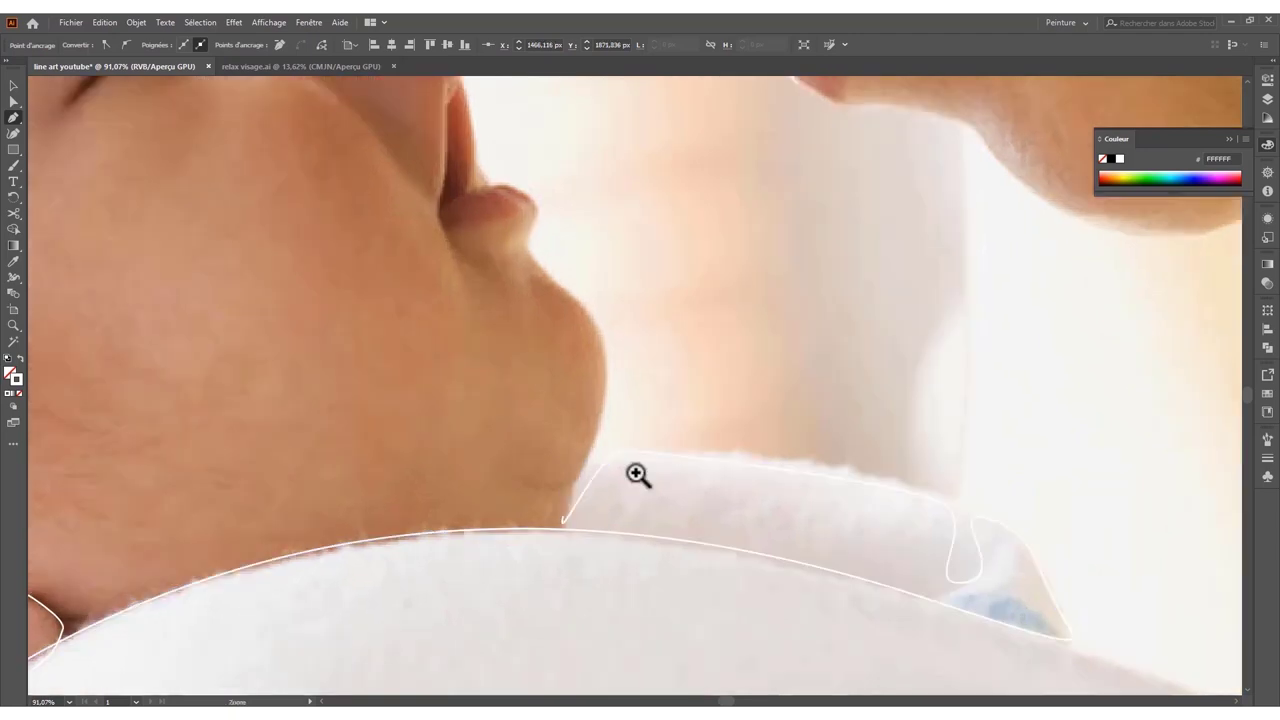
pyautogui.scroll(1, 637, 474)
# - Curve the line up the baby's chin edge toward the lower lip
pyautogui.moveTo(493, 473); pyautogui.dragTo(456, 471)
pyautogui.scroll(-3, 646, 429)
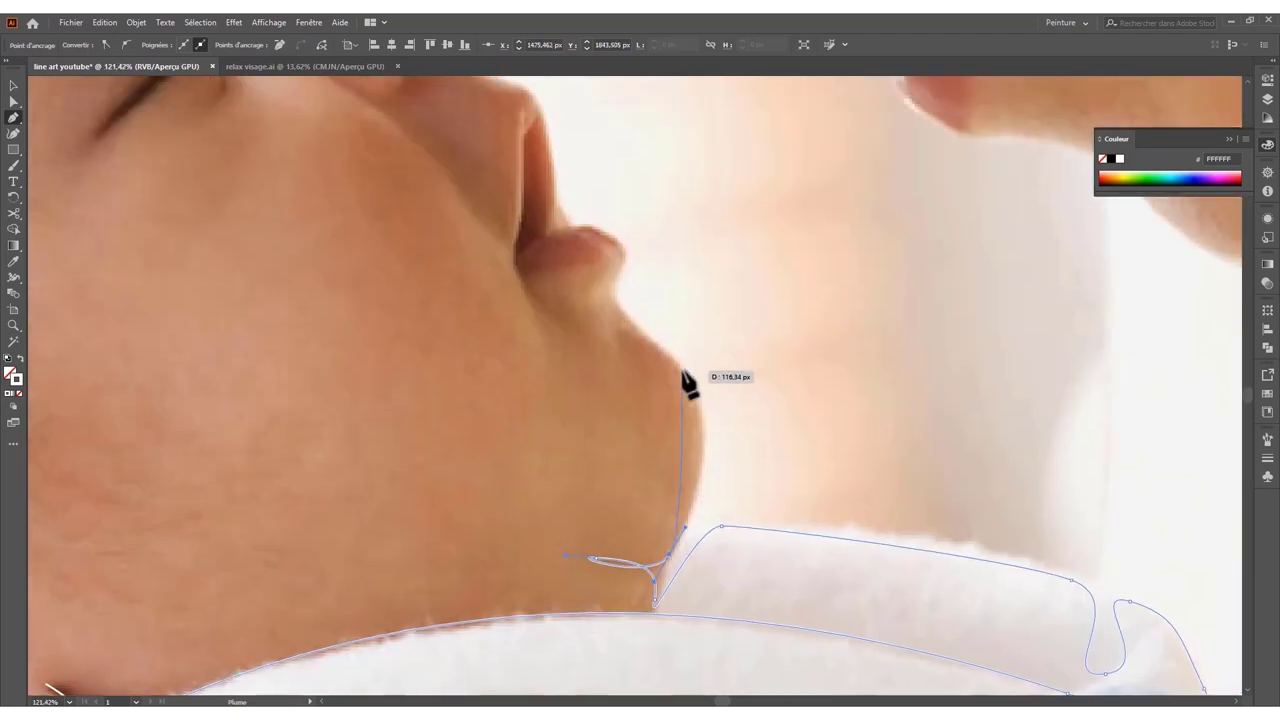
pyautogui.moveTo(683, 375); pyautogui.dragTo(634, 309)
pyautogui.scroll(5, 634, 309)
pyautogui.moveTo(743, 313); pyautogui.dragTo(784, 446)
pyautogui.moveTo(622, 380)
pyautogui.mouseDown()
pyautogui.moveTo(623, 328)
pyautogui.moveTo(660, 425)
pyautogui.moveTo(637, 409)
pyautogui.moveTo(595, 431)
pyautogui.mouseUp()
pyautogui.scroll(-2, 628, 302)
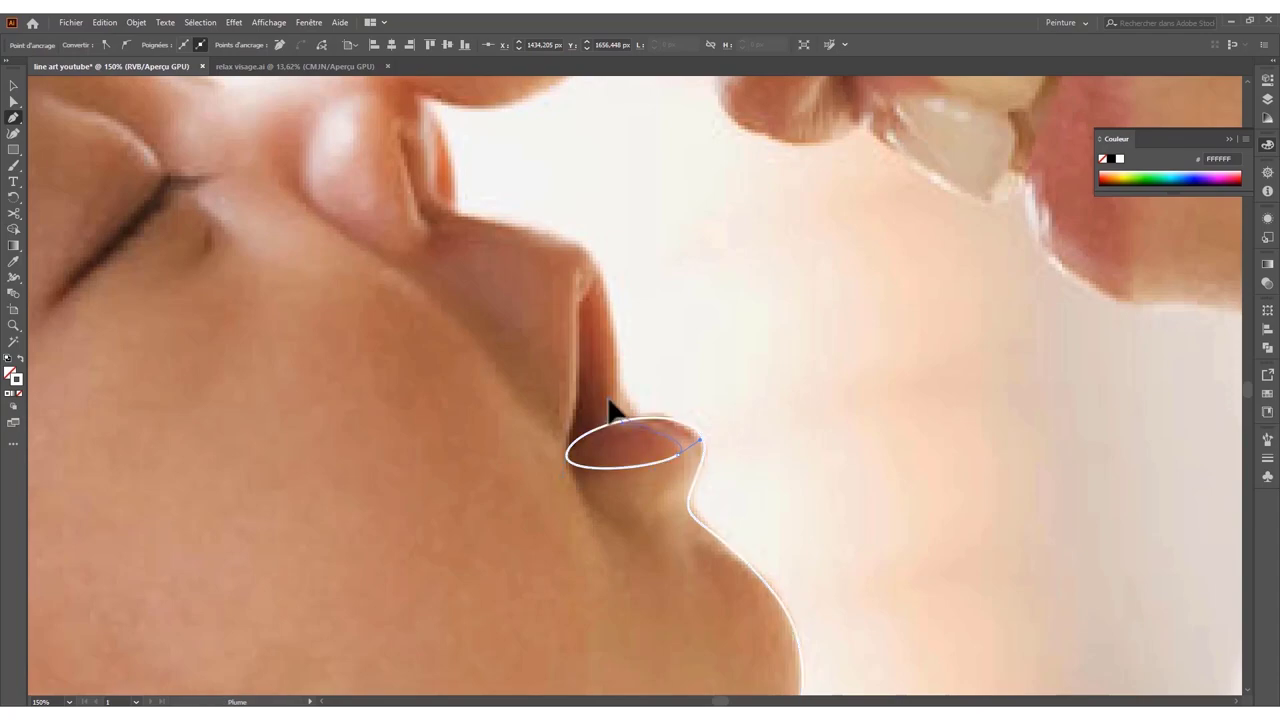
# - Reshape the lower lip loop and extend the line up to the top of the baby's upper lip
pyautogui.moveTo(612, 410); pyautogui.dragTo(706, 452)
pyautogui.scroll(-5, 716, 434)
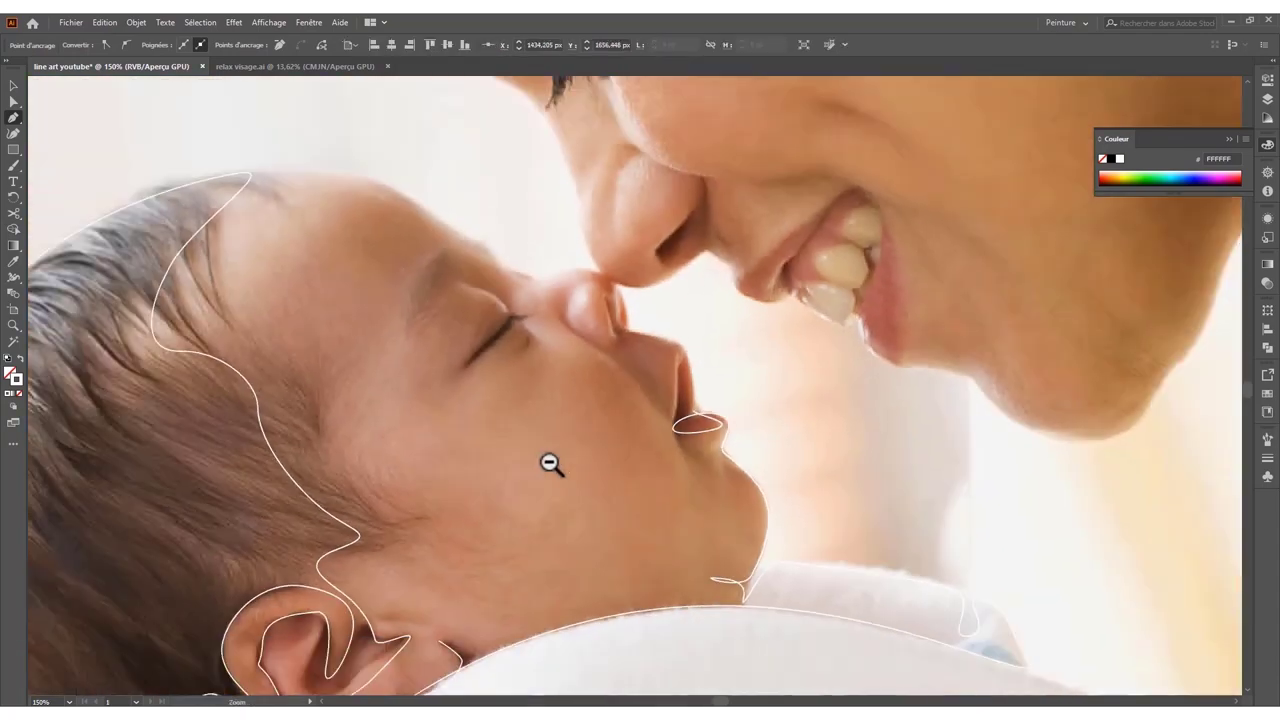
pyautogui.scroll(5, 549, 463)
pyautogui.moveTo(635, 287)
pyautogui.mouseDown()
pyautogui.moveTo(601, 256)
pyautogui.moveTo(578, 492)
pyautogui.moveTo(617, 318)
pyautogui.mouseUp()
pyautogui.scroll(3, 615, 305)
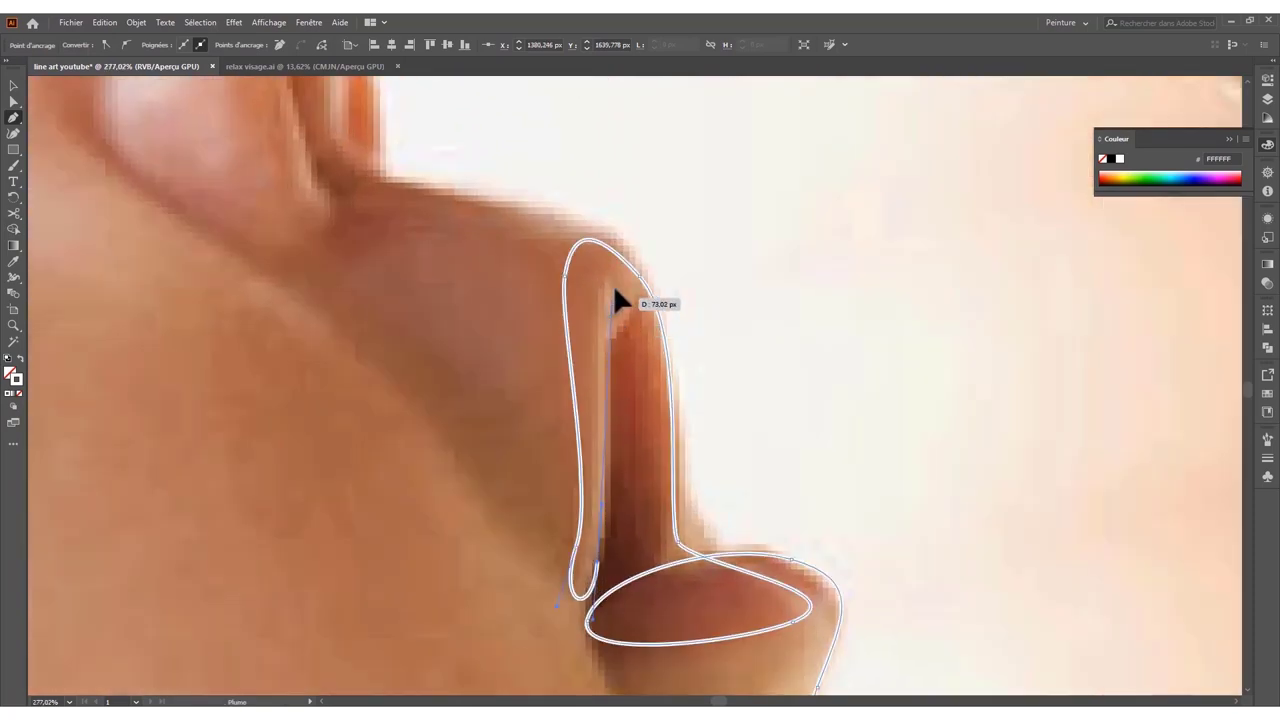
pyautogui.moveTo(605, 268)
pyautogui.mouseDown()
pyautogui.moveTo(641, 310)
pyautogui.moveTo(357, 386)
pyautogui.moveTo(651, 343)
pyautogui.moveTo(346, 474)
pyautogui.mouseUp()
pyautogui.scroll(5, 561, 481)
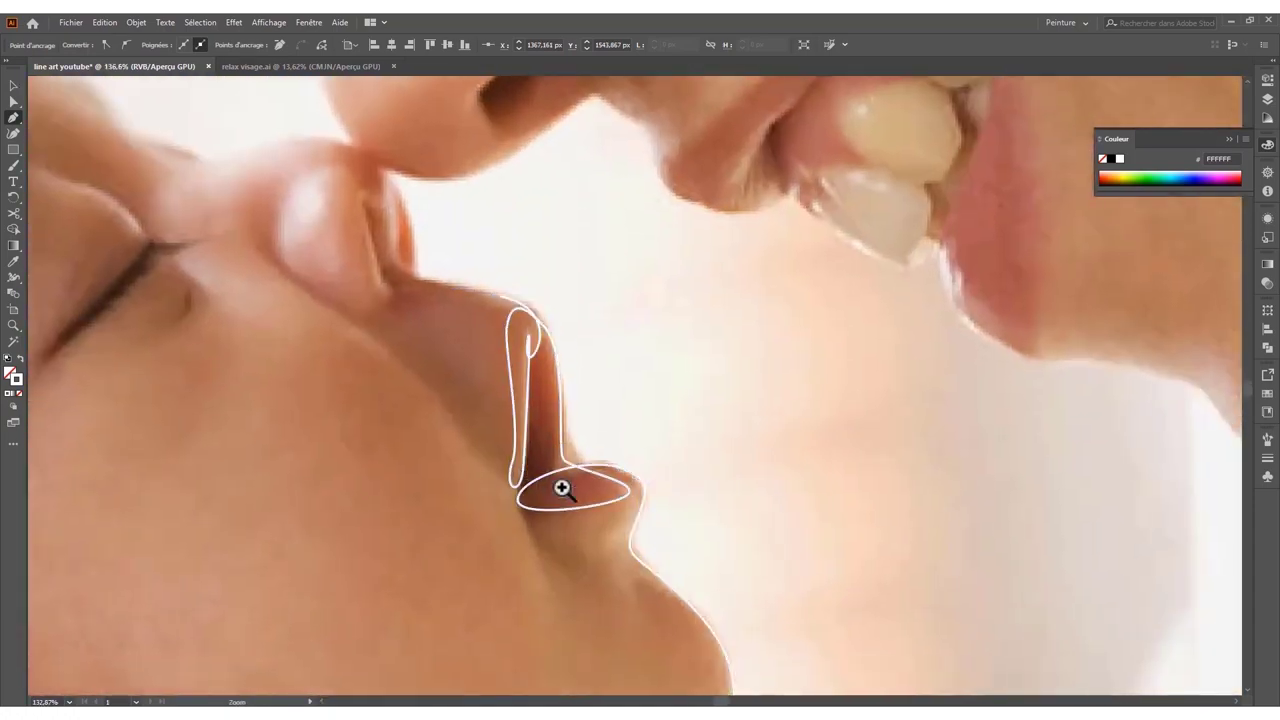
pyautogui.scroll(2, 556, 492)
# - Nudge a lower lip loop point, continue the line from its end, then end the path
pyautogui.press('a')
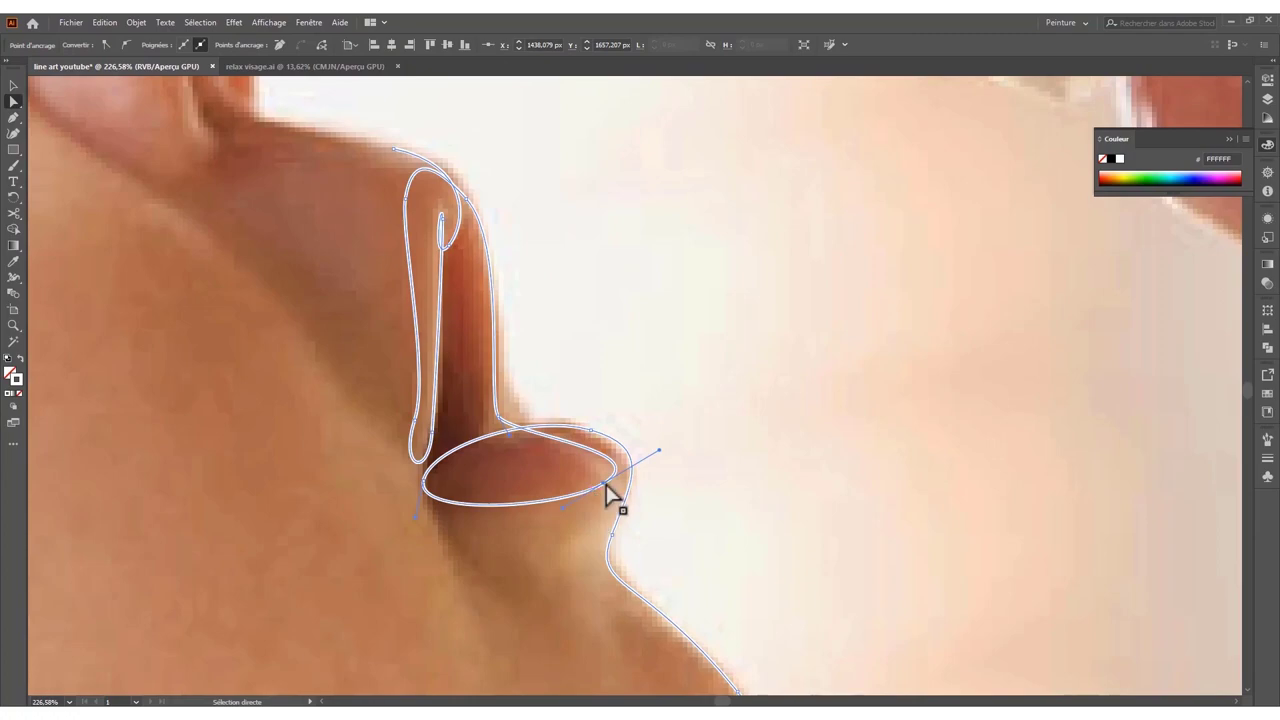
pyautogui.moveTo(603, 484); pyautogui.dragTo(363, 523)
pyautogui.press('h')
pyautogui.moveTo(591, 376)
pyautogui.mouseDown()
pyautogui.moveTo(649, 388)
pyautogui.moveTo(630, 390)
pyautogui.mouseUp()
pyautogui.scroll(-3, 590, 390)
pyautogui.scroll(4, 523, 466)
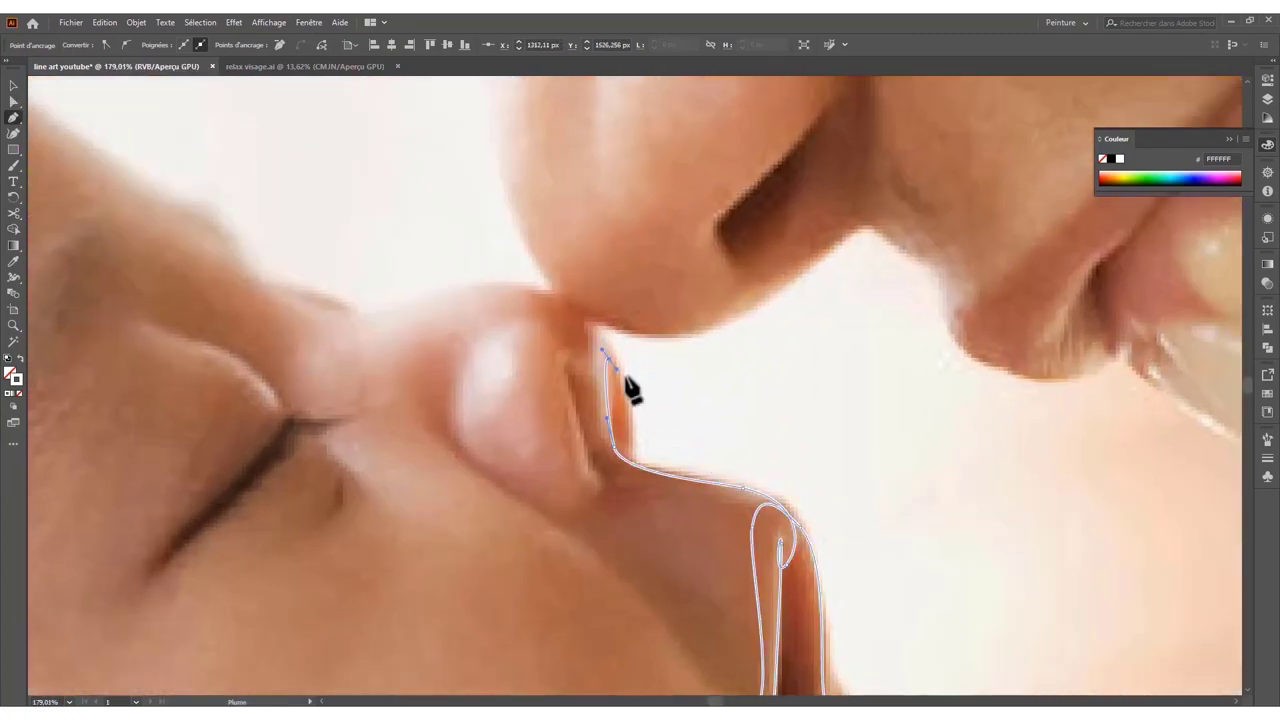
pyautogui.press('Escape')
# - Draw a separate curved stroke around the baby's nostril
pyautogui.click(585, 360)
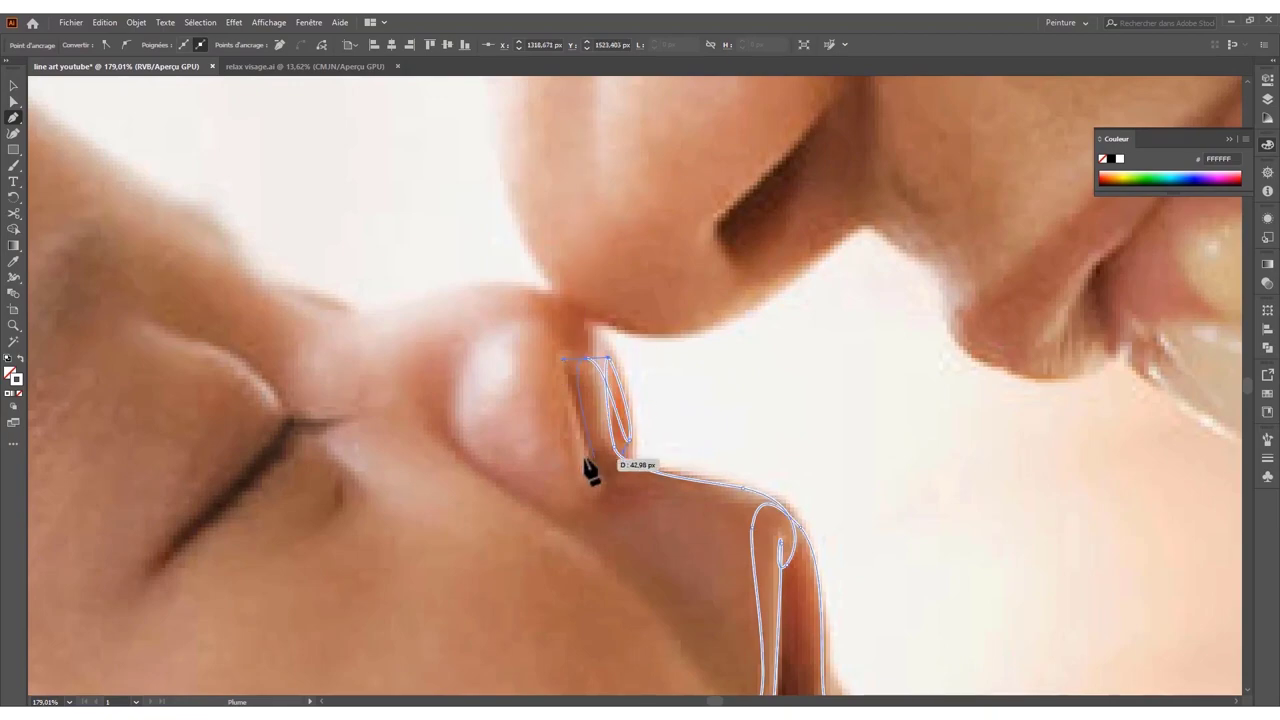
pyautogui.click(590, 470)
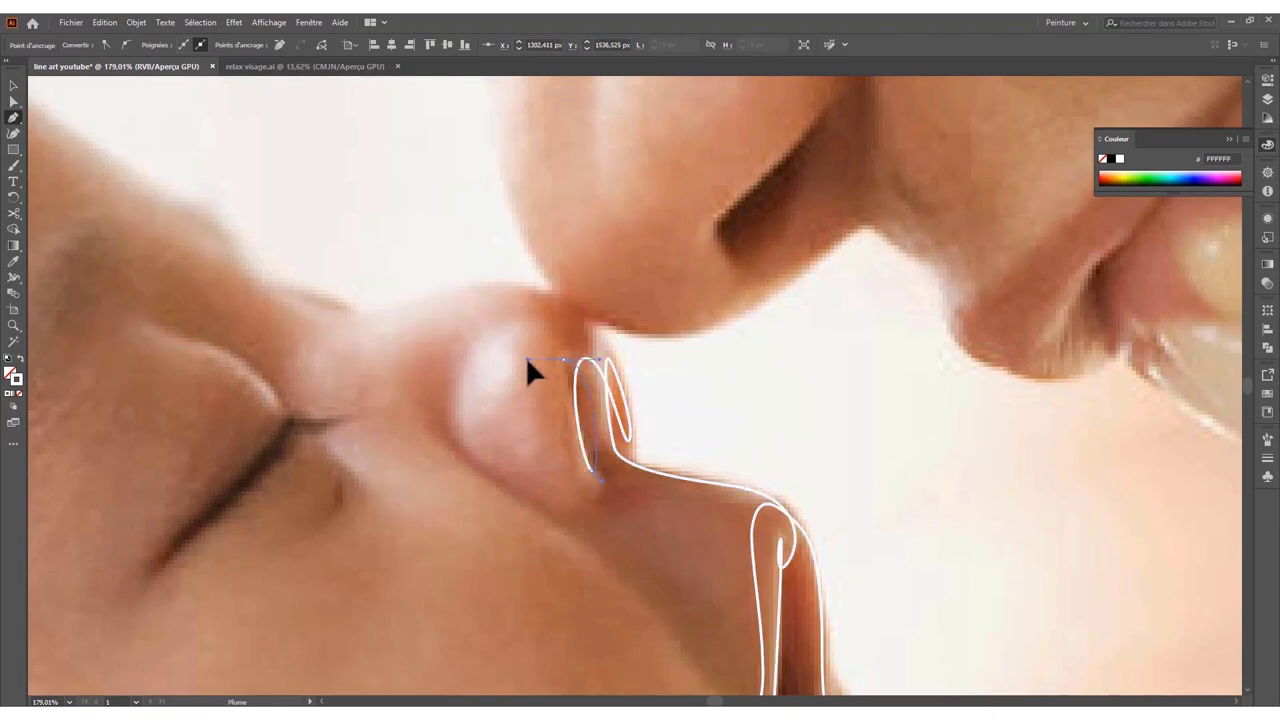
pyautogui.moveTo(526, 356)
pyautogui.mouseDown()
pyautogui.moveTo(580, 512)
pyautogui.moveTo(712, 450)
pyautogui.mouseUp()
pyautogui.press('Escape')
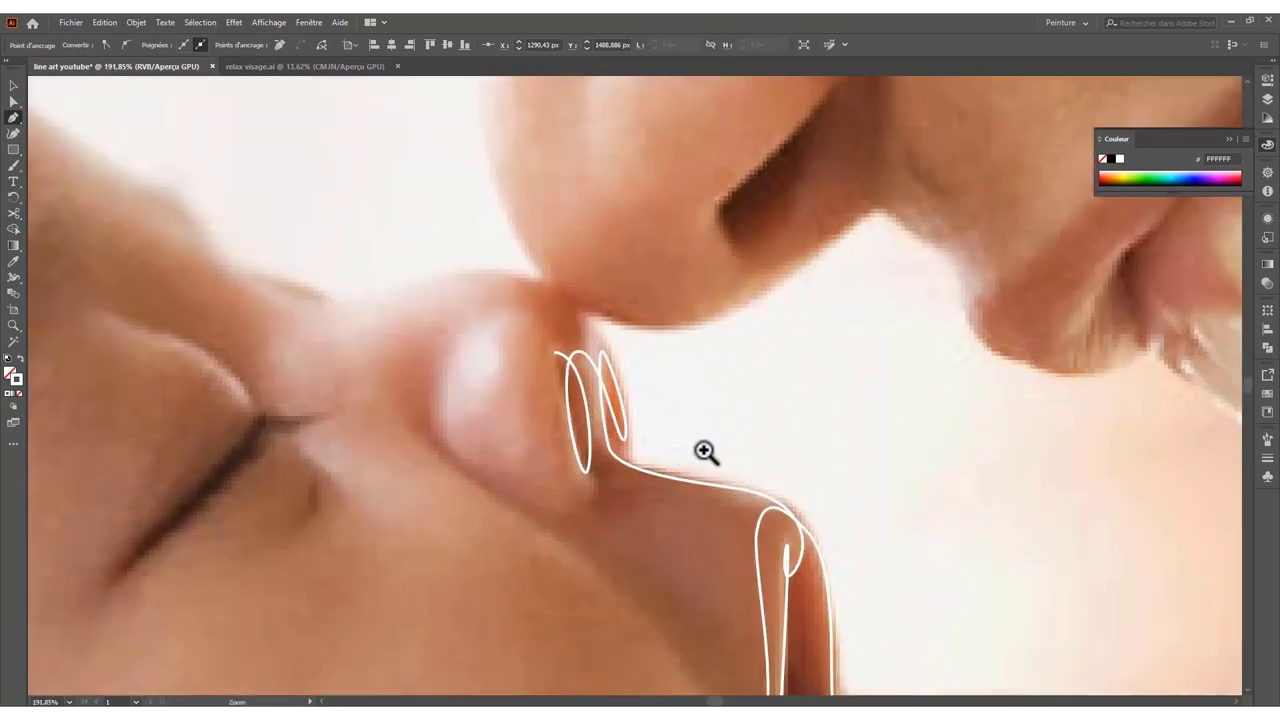
# - Resume the nose line and curve it around the baby's nose tip
pyautogui.moveTo(549, 348); pyautogui.dragTo(439, 337)
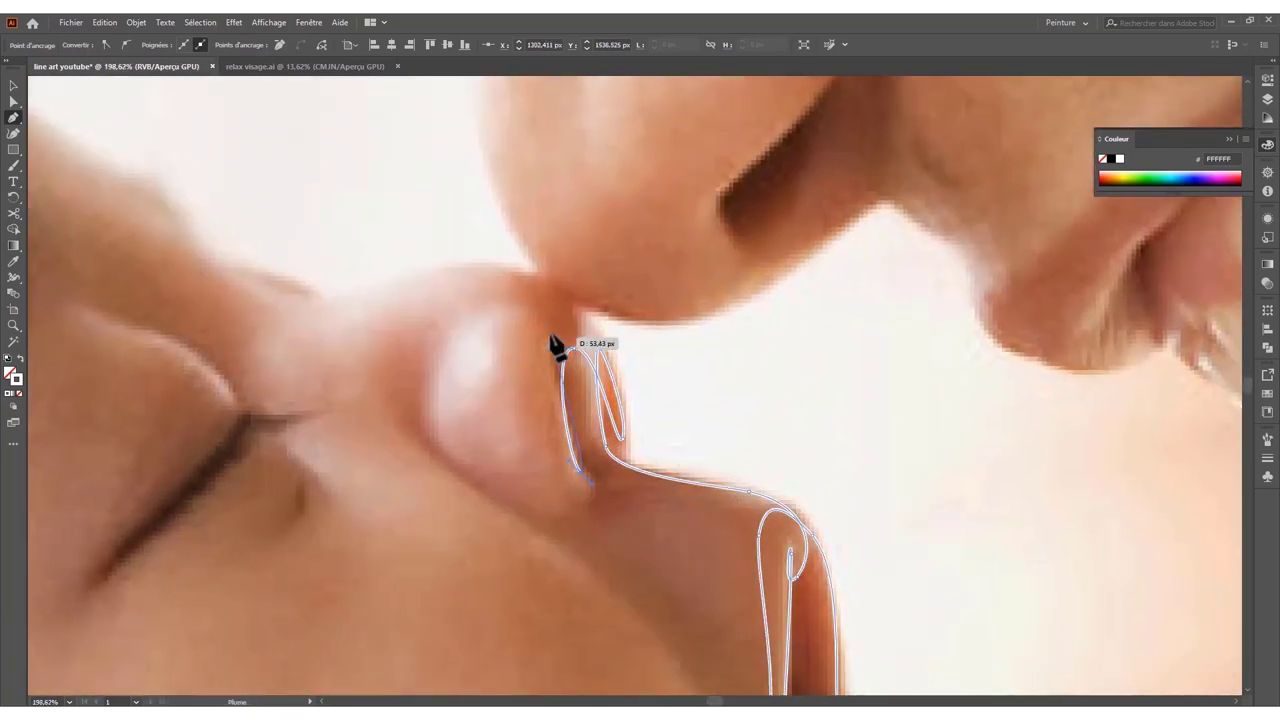
pyautogui.moveTo(556, 345); pyautogui.dragTo(457, 343)
pyautogui.moveTo(420, 386); pyautogui.dragTo(370, 443)
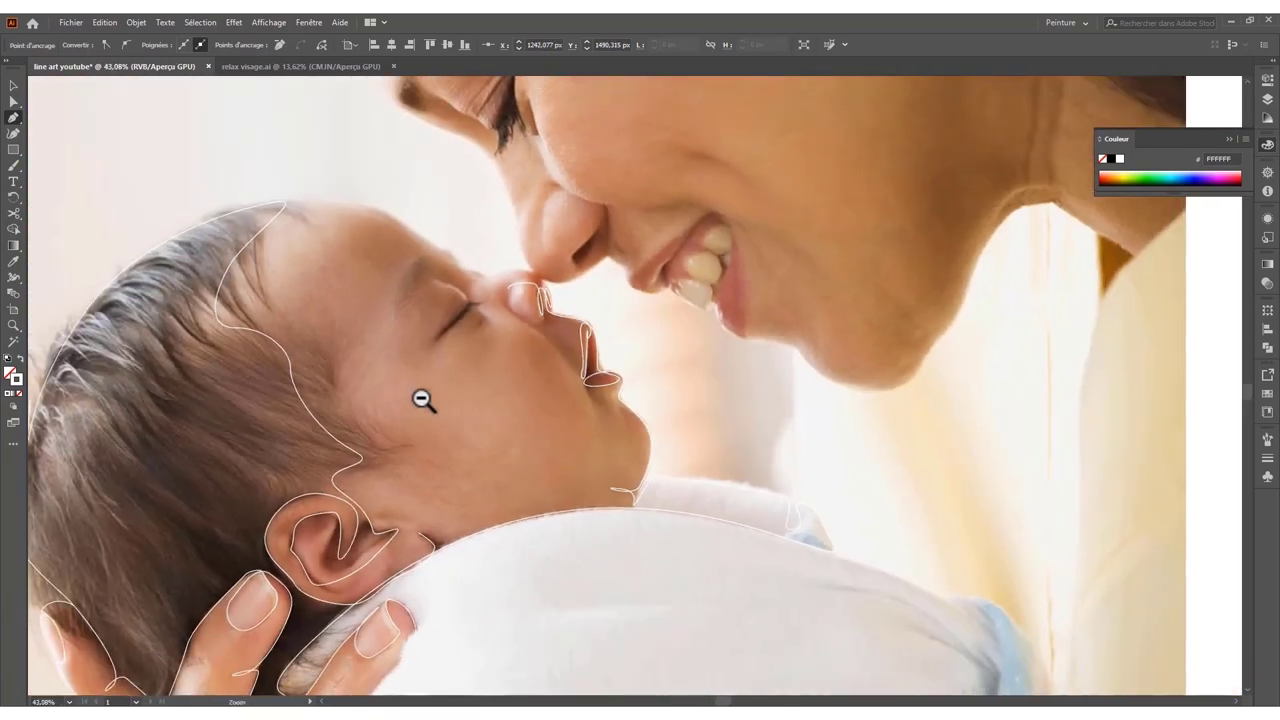
pyautogui.click(423, 400)
pyautogui.moveTo(393, 247); pyautogui.dragTo(552, 388)
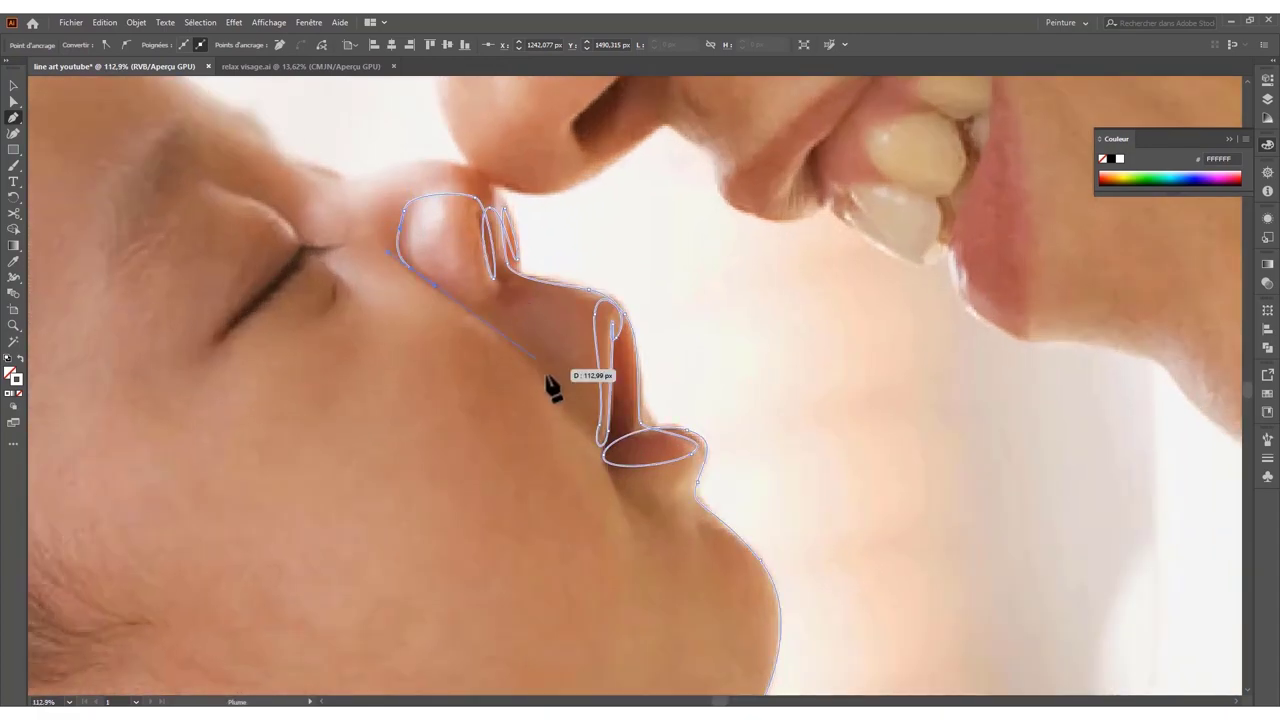
# - Carry the line from below the baby's nose down toward the chin and along the jaw
pyautogui.scroll(-1, 552, 388)
pyautogui.moveTo(575, 440); pyautogui.dragTo(590, 478)
pyautogui.moveTo(665, 535)
pyautogui.mouseDown()
pyautogui.moveTo(631, 501)
pyautogui.moveTo(602, 508)
pyautogui.mouseUp()
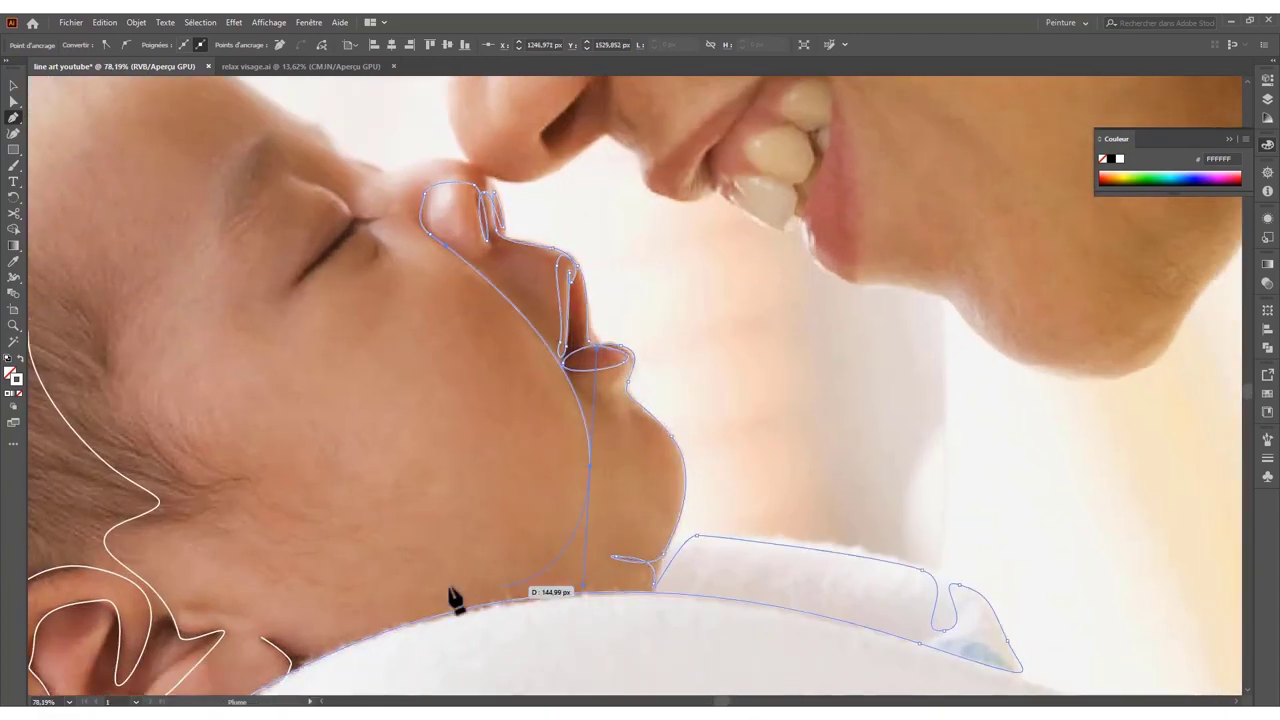
pyautogui.moveTo(291, 516); pyautogui.dragTo(258, 466)
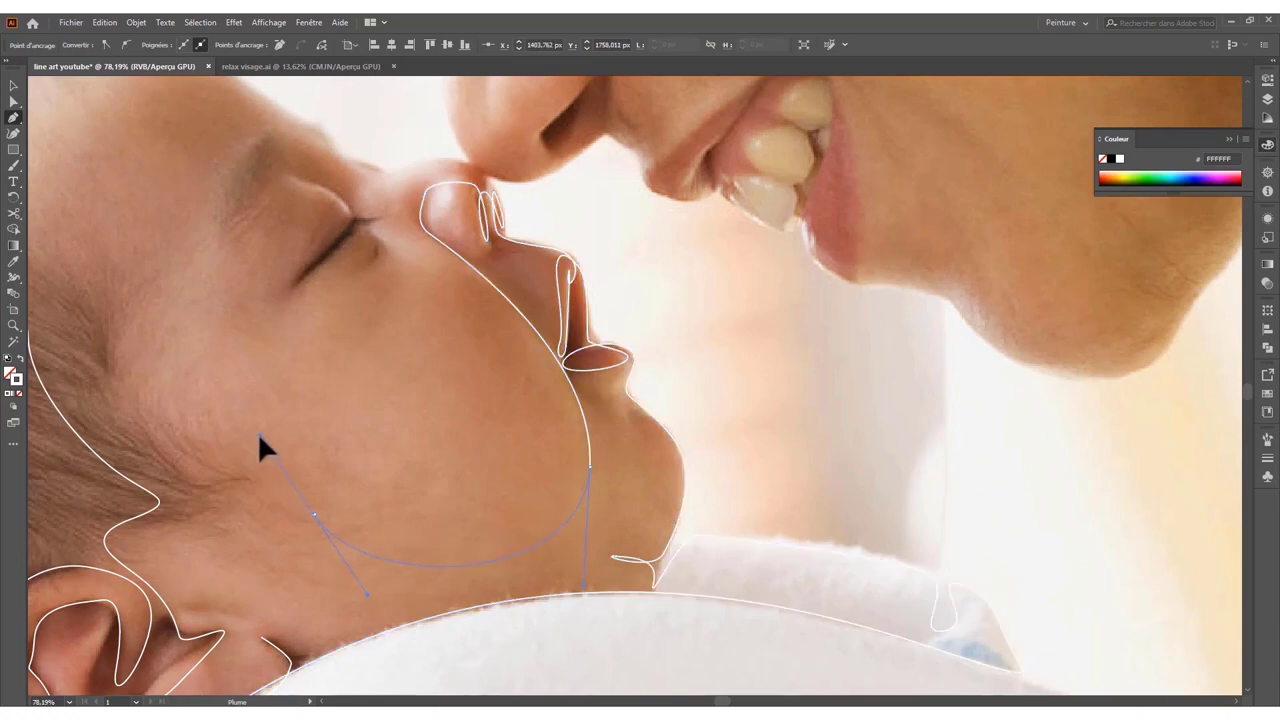
# - Curve the line back up the baby's cheek to beside the closed eye
pyautogui.scroll(-2, 457, 449)
pyautogui.scroll(2, 428, 394)
pyautogui.moveTo(432, 347)
pyautogui.mouseDown()
pyautogui.moveTo(447, 298)
pyautogui.moveTo(501, 262)
pyautogui.mouseUp()
pyautogui.scroll(3, 500, 291)
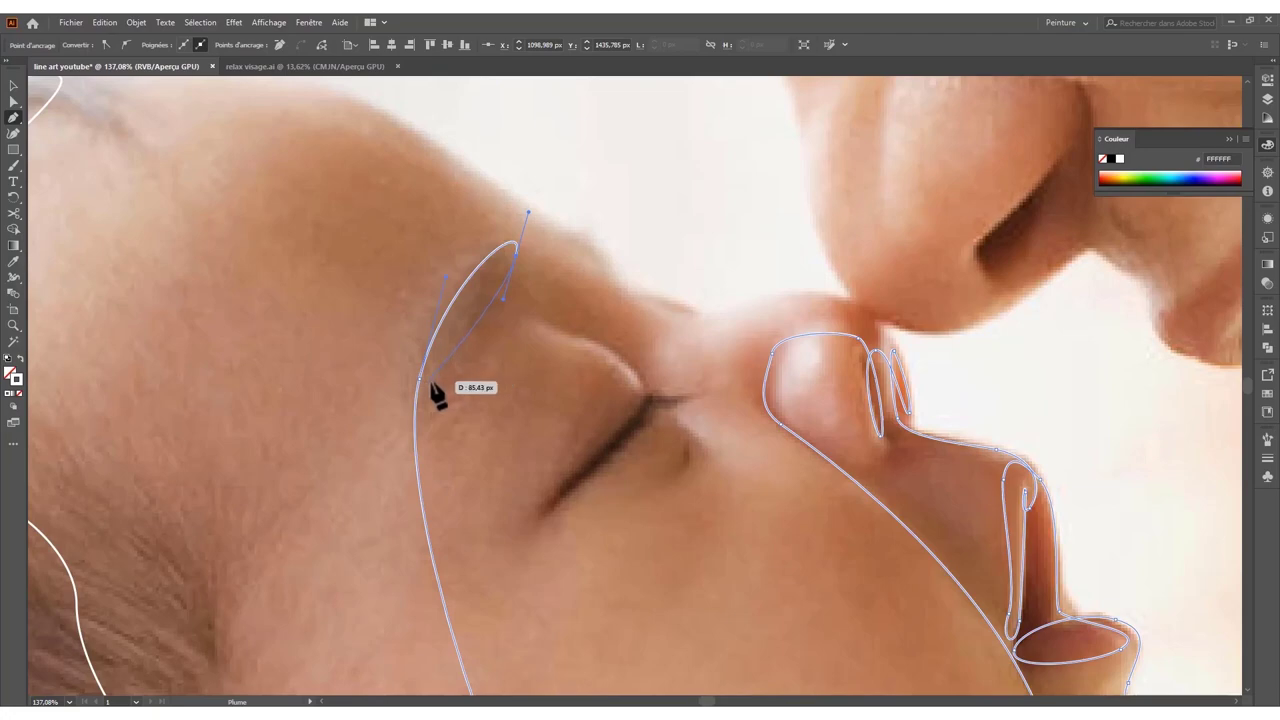
pyautogui.moveTo(530, 322); pyautogui.dragTo(711, 370)
# - Adjust the cheek line point and trace along the baby's closed eyelid
pyautogui.scroll(-10, 343, 406)
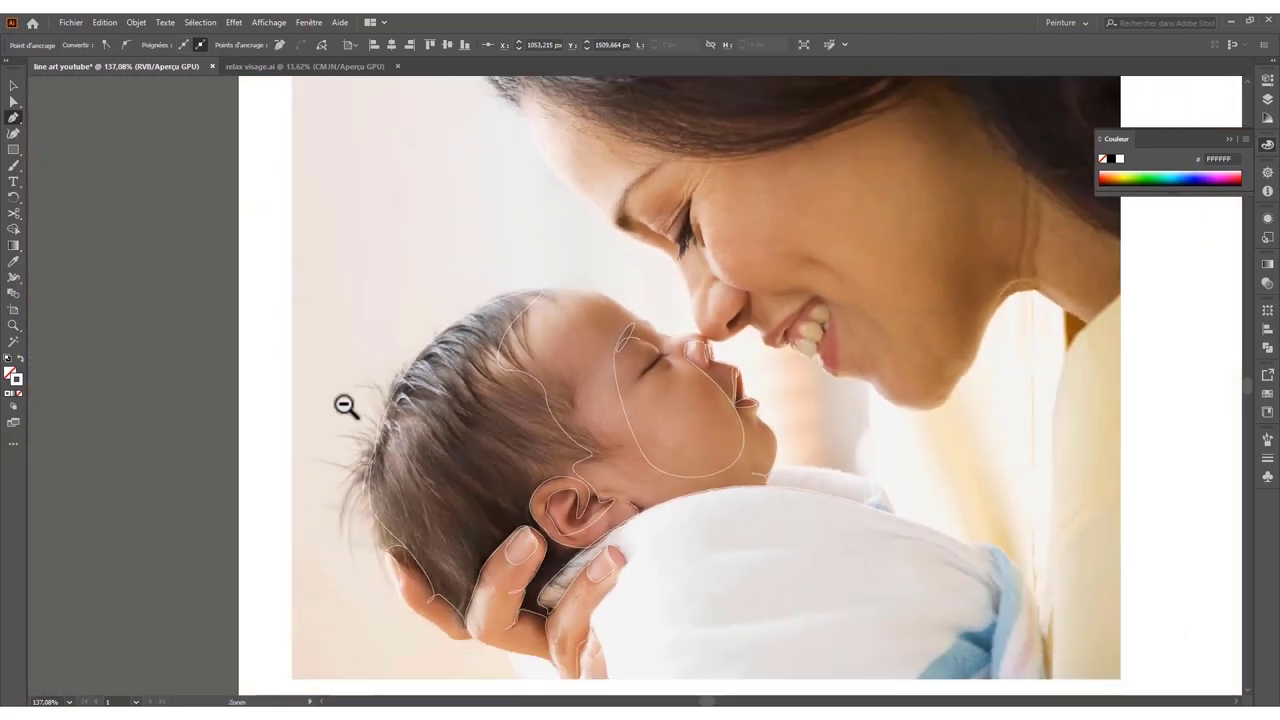
pyautogui.scroll(8, 494, 386)
pyautogui.scroll(2, 594, 305)
pyautogui.moveTo(594, 305); pyautogui.dragTo(594, 322)
pyautogui.scroll(-8, 352, 414)
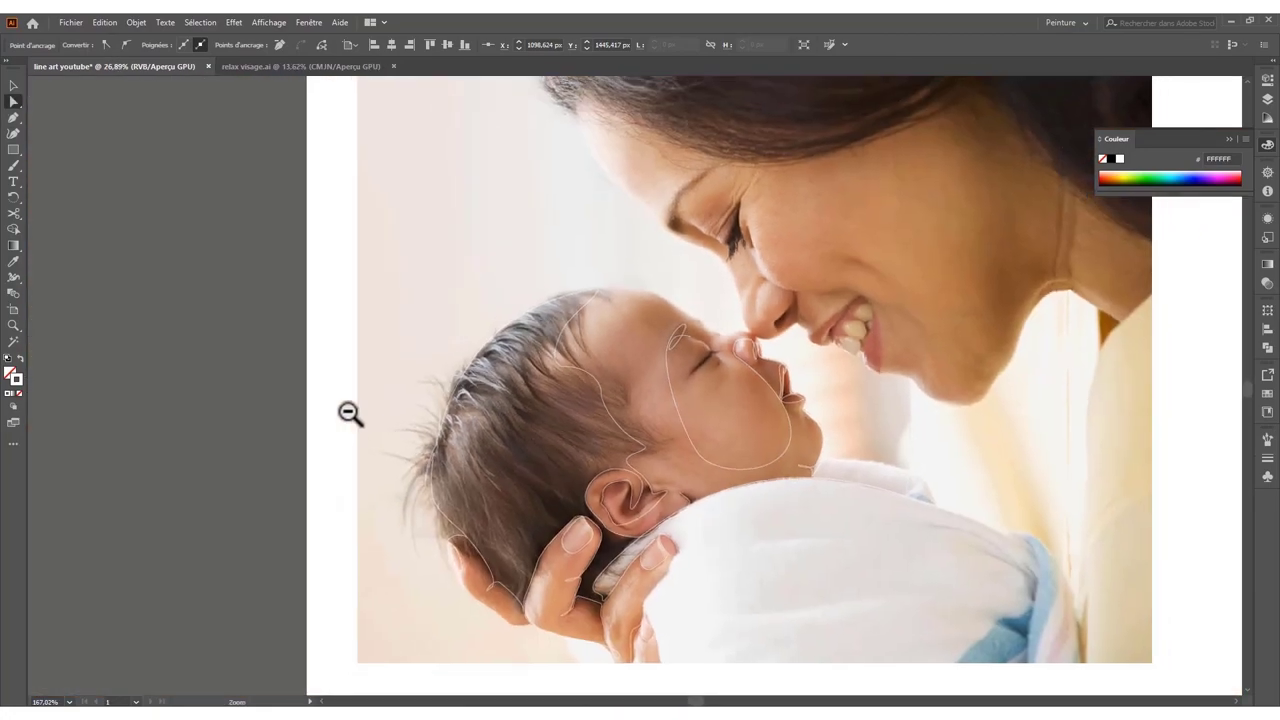
pyautogui.scroll(6, 511, 394)
pyautogui.scroll(3, 514, 371)
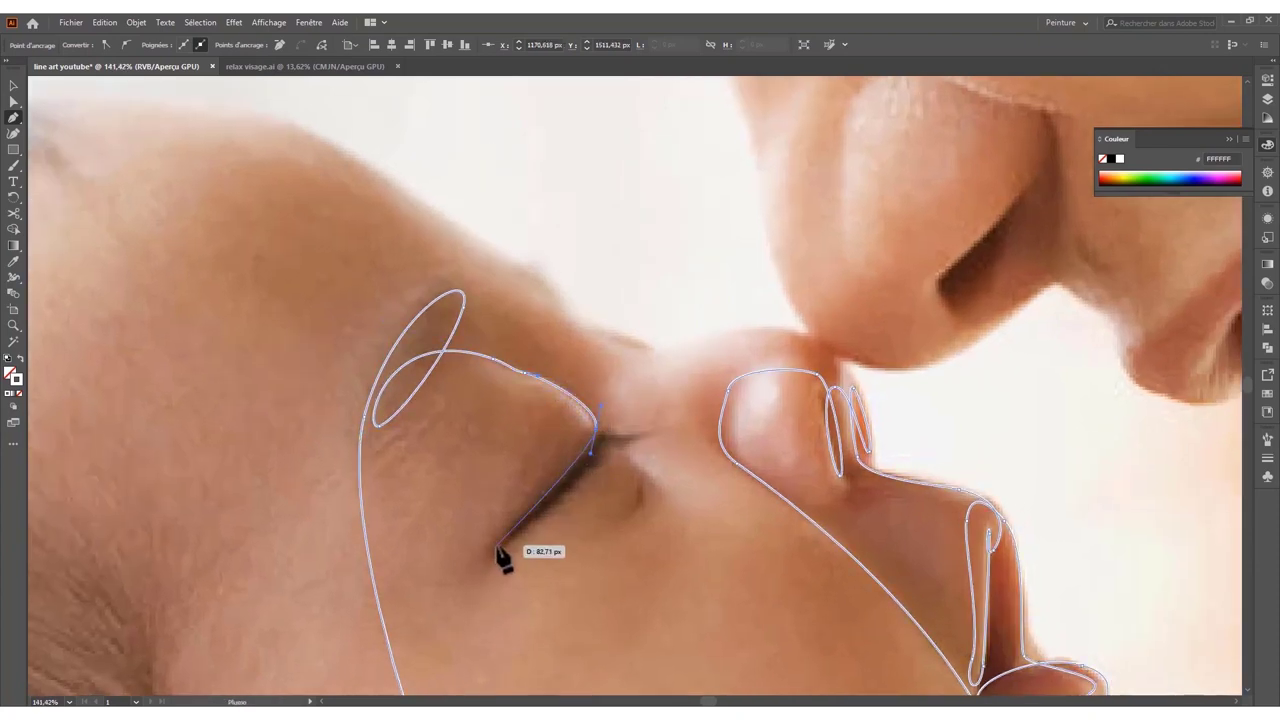
pyautogui.moveTo(498, 554); pyautogui.dragTo(486, 584)
pyautogui.scroll(2, 486, 586)
# - Add a point at the inner eye corner and extend the line toward the nose bridge
pyautogui.moveTo(677, 376); pyautogui.dragTo(740, 371)
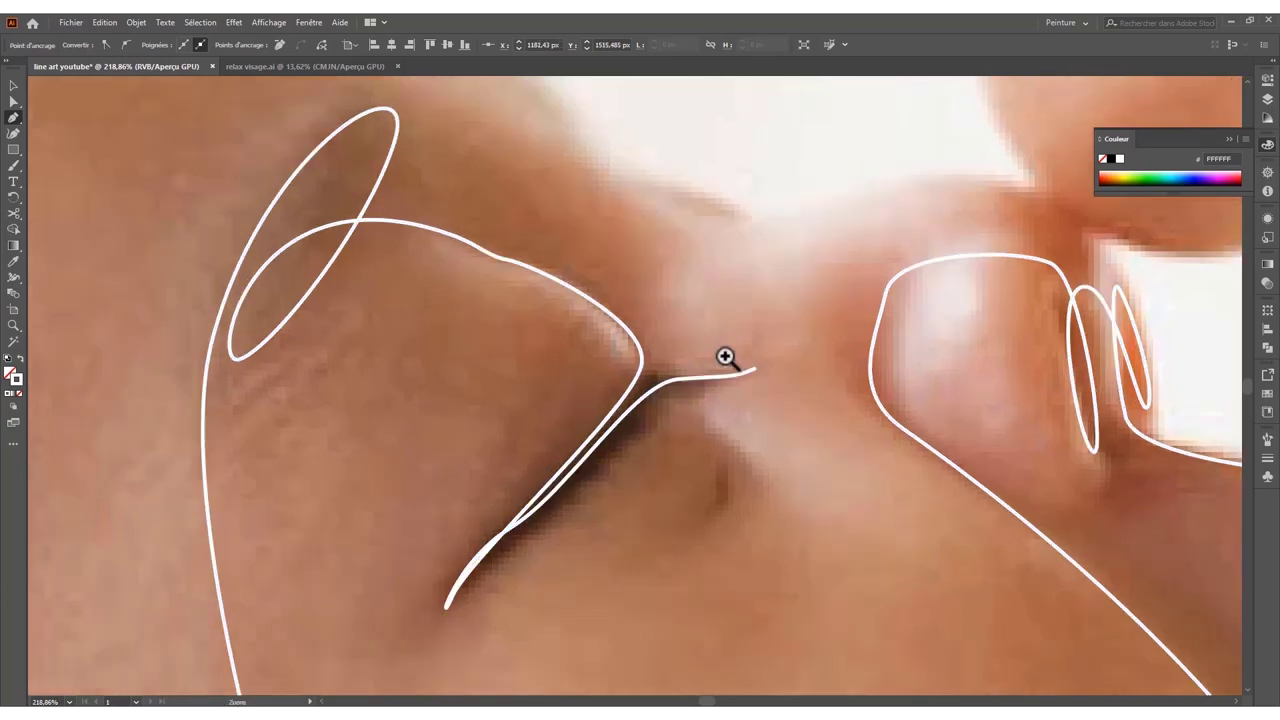
pyautogui.scroll(-3, 726, 357)
pyautogui.scroll(3, 626, 406)
pyautogui.scroll(-3, 614, 371)
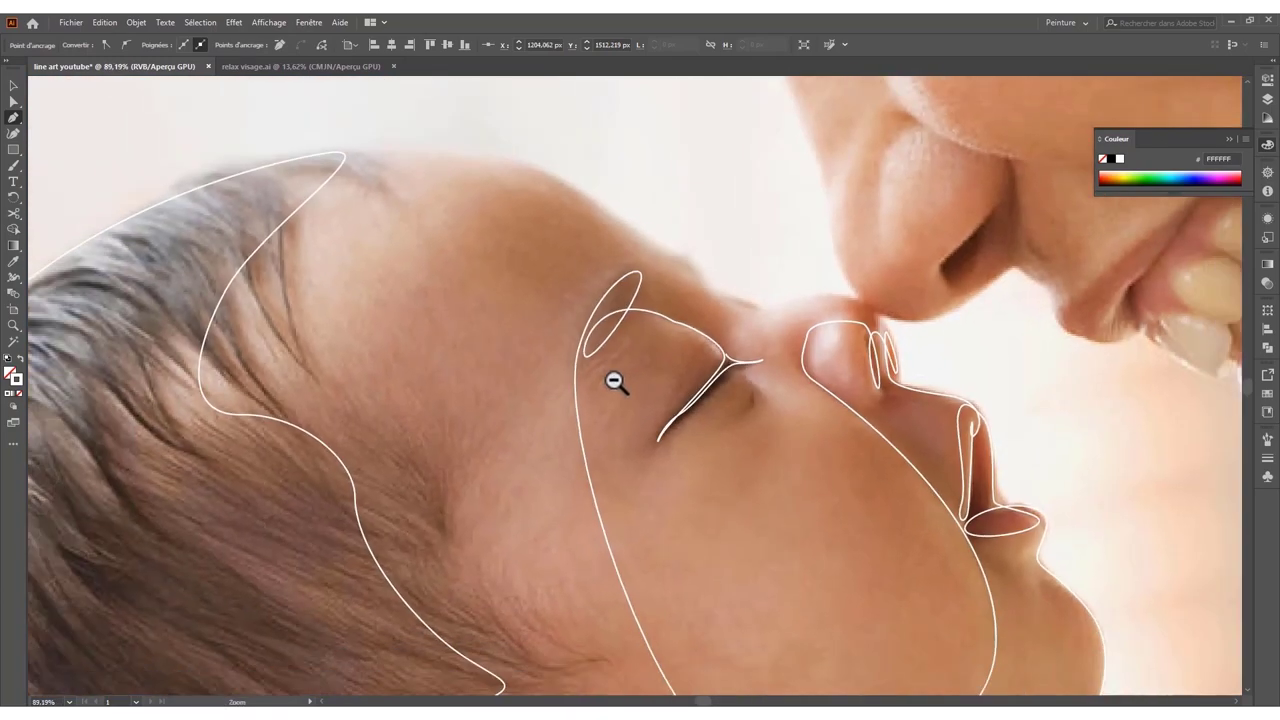
pyautogui.scroll(1, 643, 371)
pyautogui.scroll(1, 745, 392)
pyautogui.moveTo(793, 364); pyautogui.dragTo(895, 355)
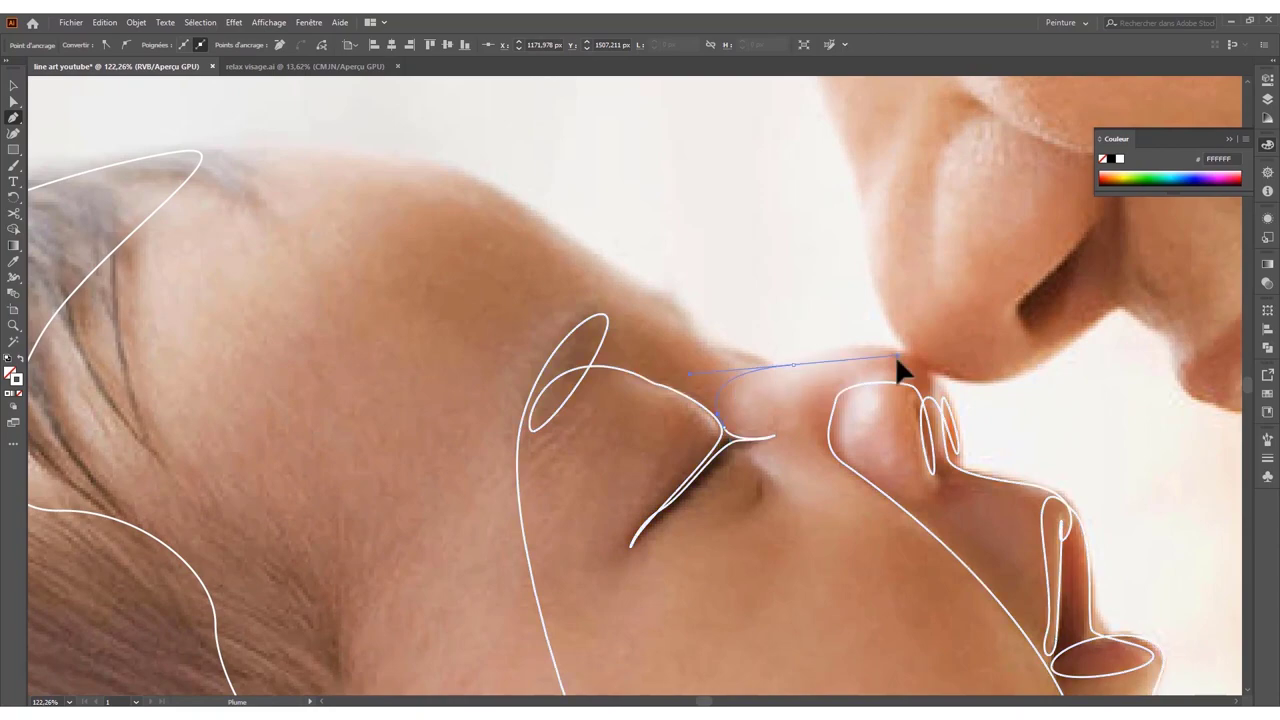
pyautogui.scroll(2, 814, 363)
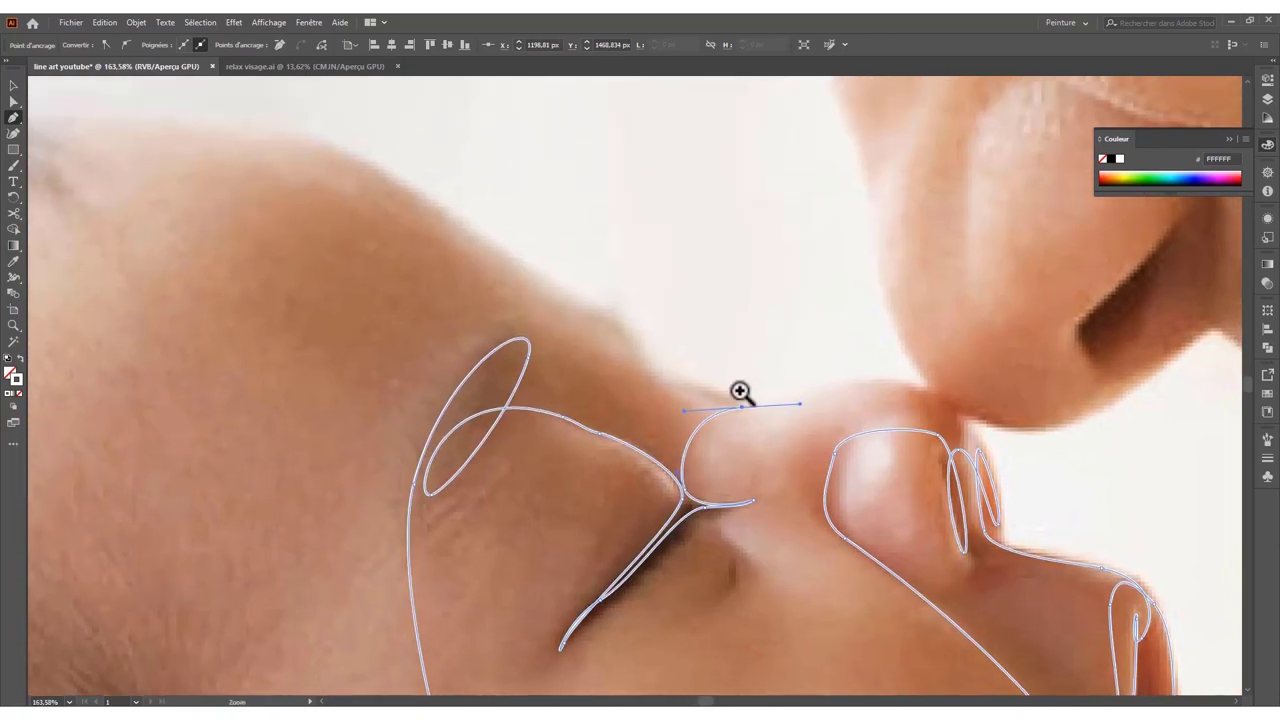
pyautogui.scroll(2, 743, 391)
pyautogui.scroll(-1, 990, 375)
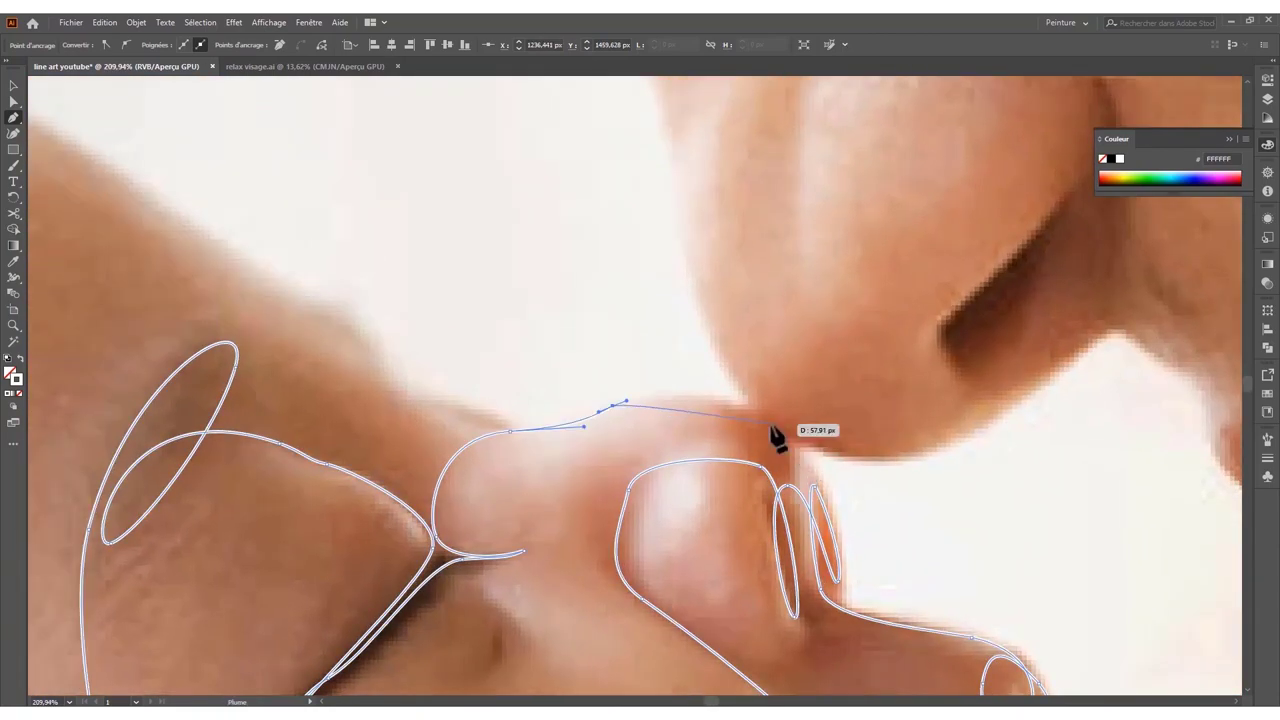
pyautogui.scroll(-3, 700, 445)
pyautogui.scroll(-1, 523, 463)
pyautogui.scroll(5, 803, 423)
# - Curve the line over the nose bridge to the tip, then zoom in on the noses
pyautogui.moveTo(742, 406); pyautogui.dragTo(810, 470)
pyautogui.scroll(-5, 451, 490)
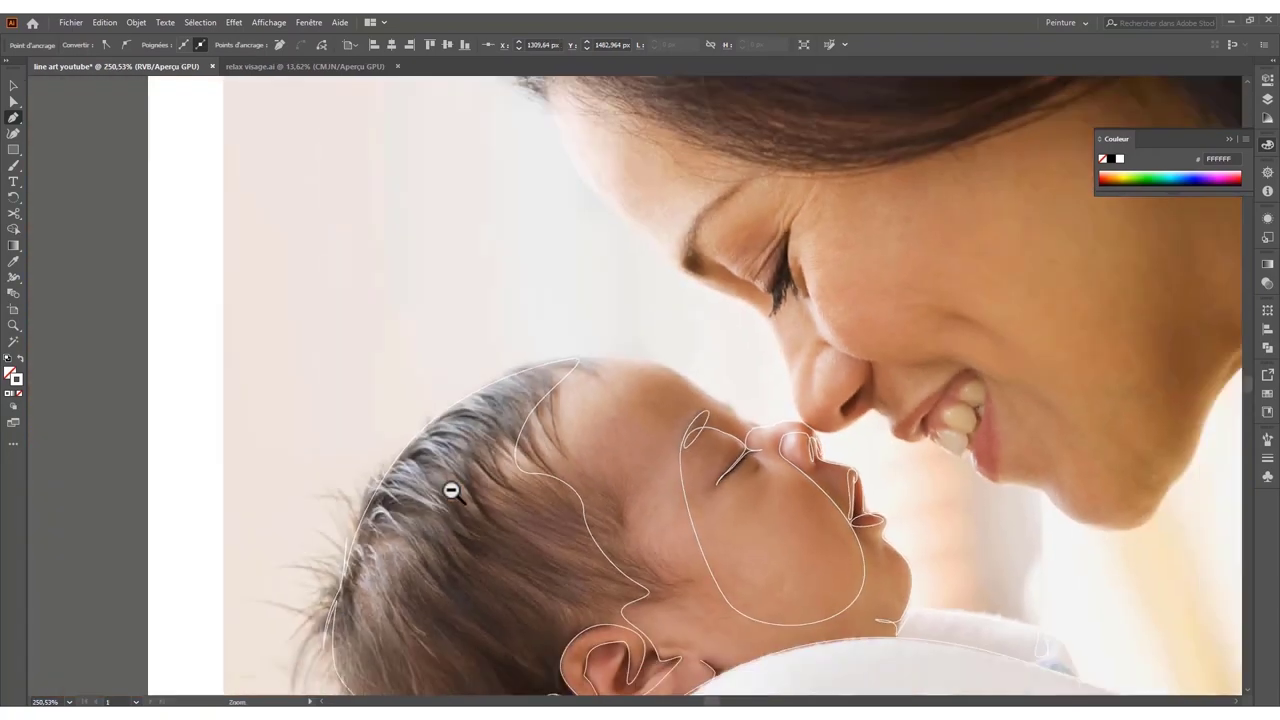
pyautogui.scroll(5, 800, 450)
pyautogui.scroll(-5, 790, 480)
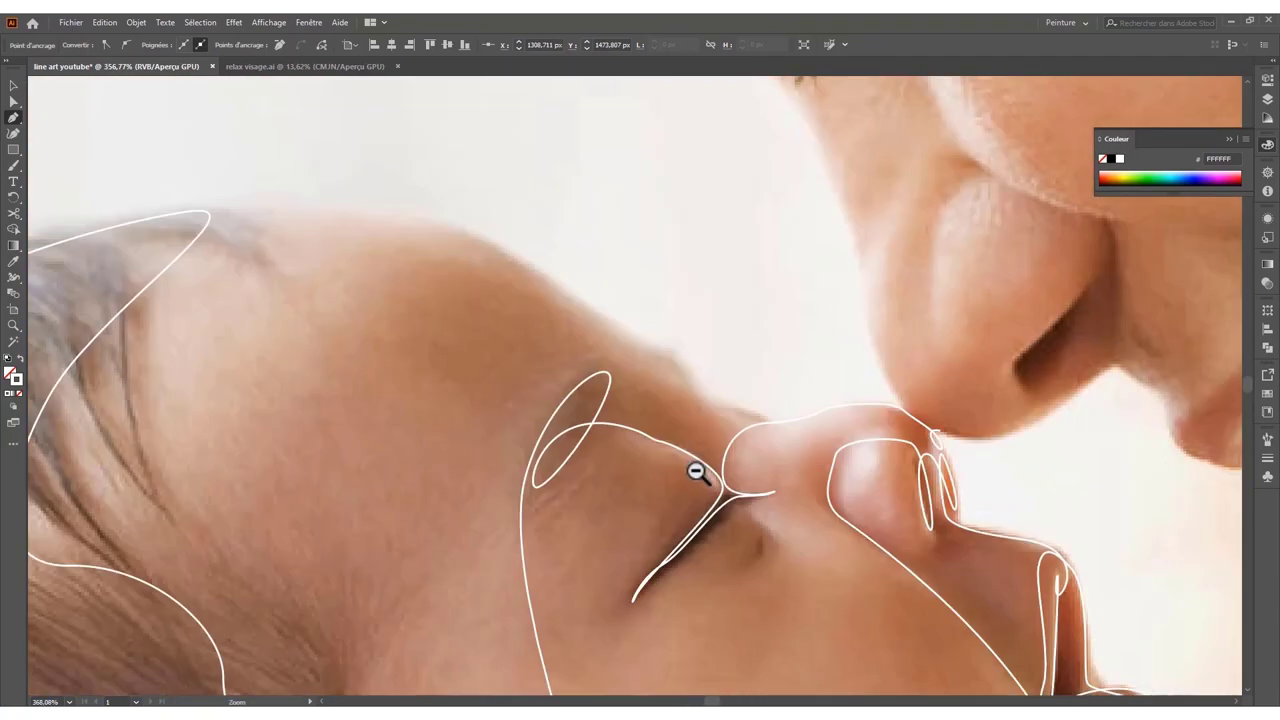
pyautogui.scroll(-2, 640, 478)
pyautogui.scroll(2, 700, 480)
pyautogui.scroll(-1, 600, 484)
pyautogui.scroll(-2, 385, 493)
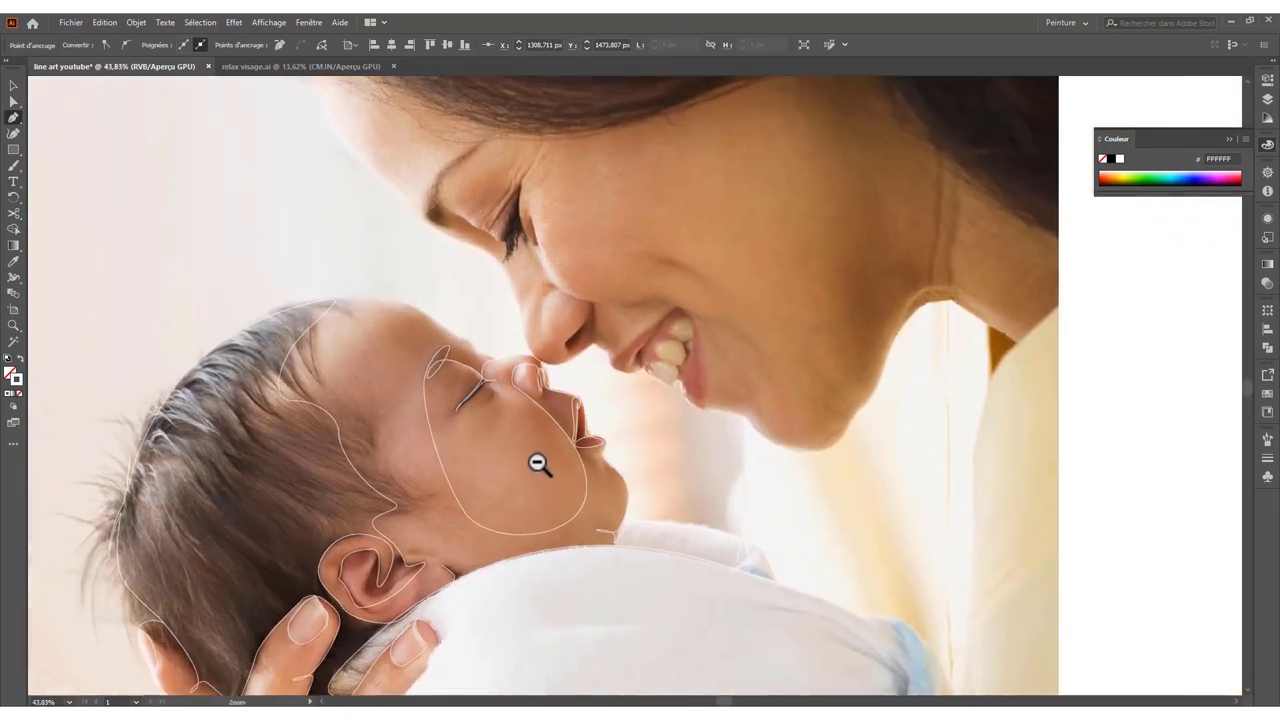
pyautogui.scroll(-2, 531, 463)
pyautogui.scroll(1, 446, 486)
pyautogui.scroll(4, 520, 330)
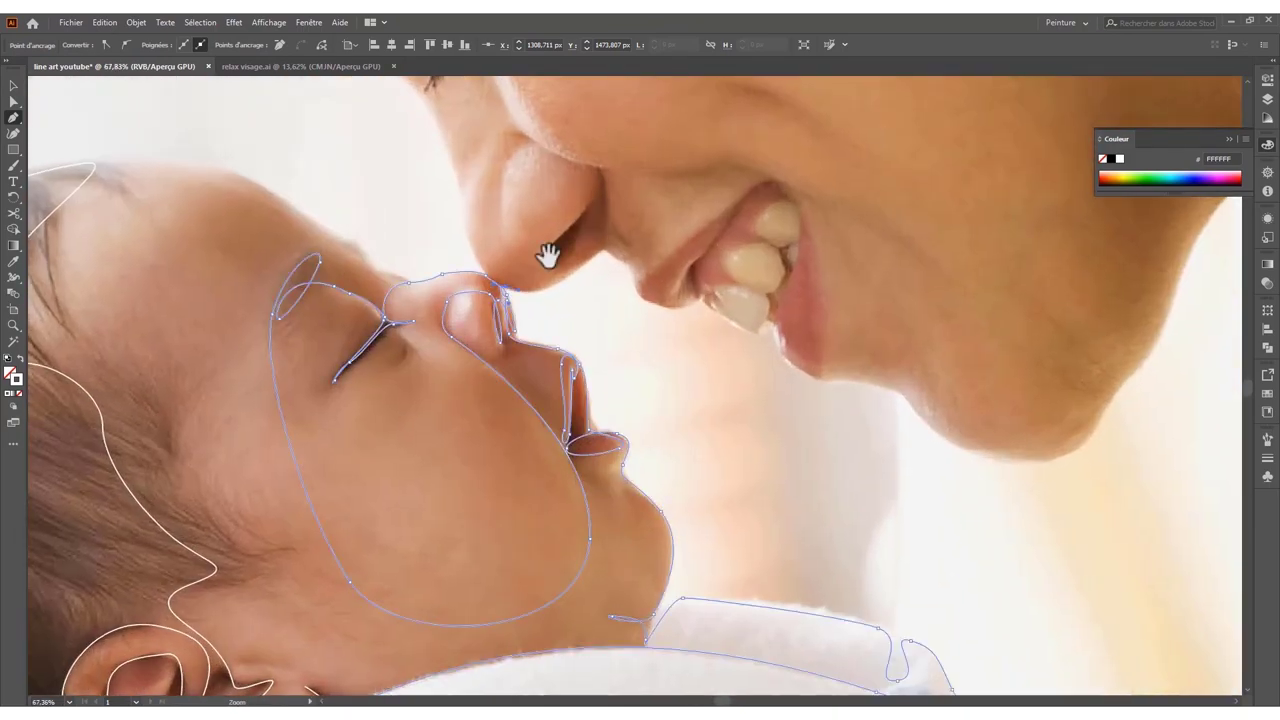
pyautogui.scroll(2, 530, 400)
# - Extend the line from the baby's nose into the mother's nostril and around her nose tip
pyautogui.scroll(1, 568, 405)
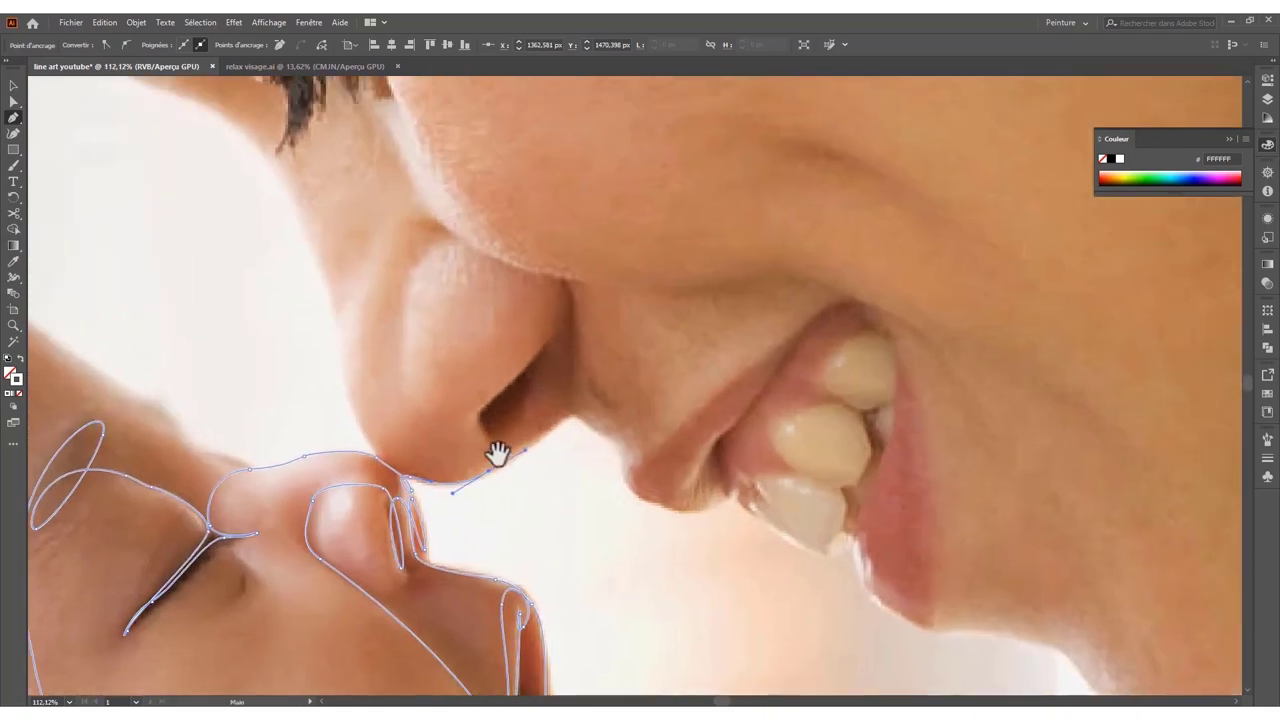
pyautogui.moveTo(505, 452); pyautogui.dragTo(480, 400)
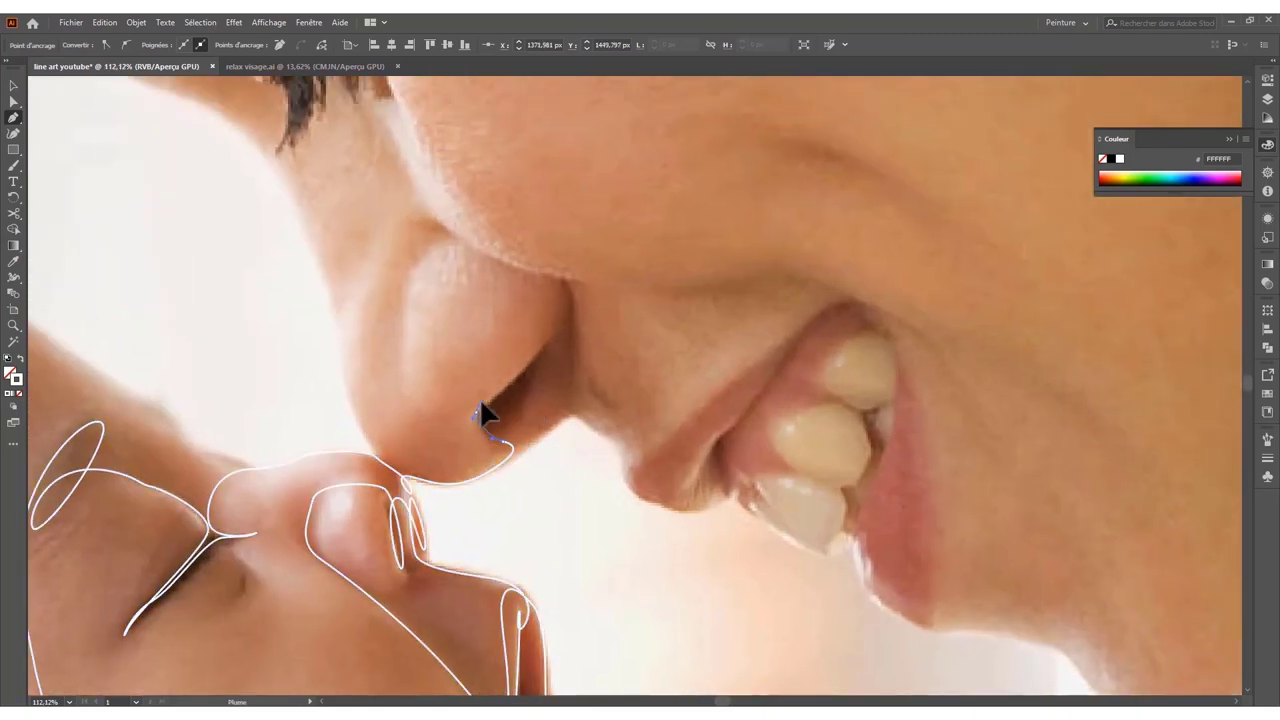
pyautogui.moveTo(548, 345); pyautogui.dragTo(505, 437)
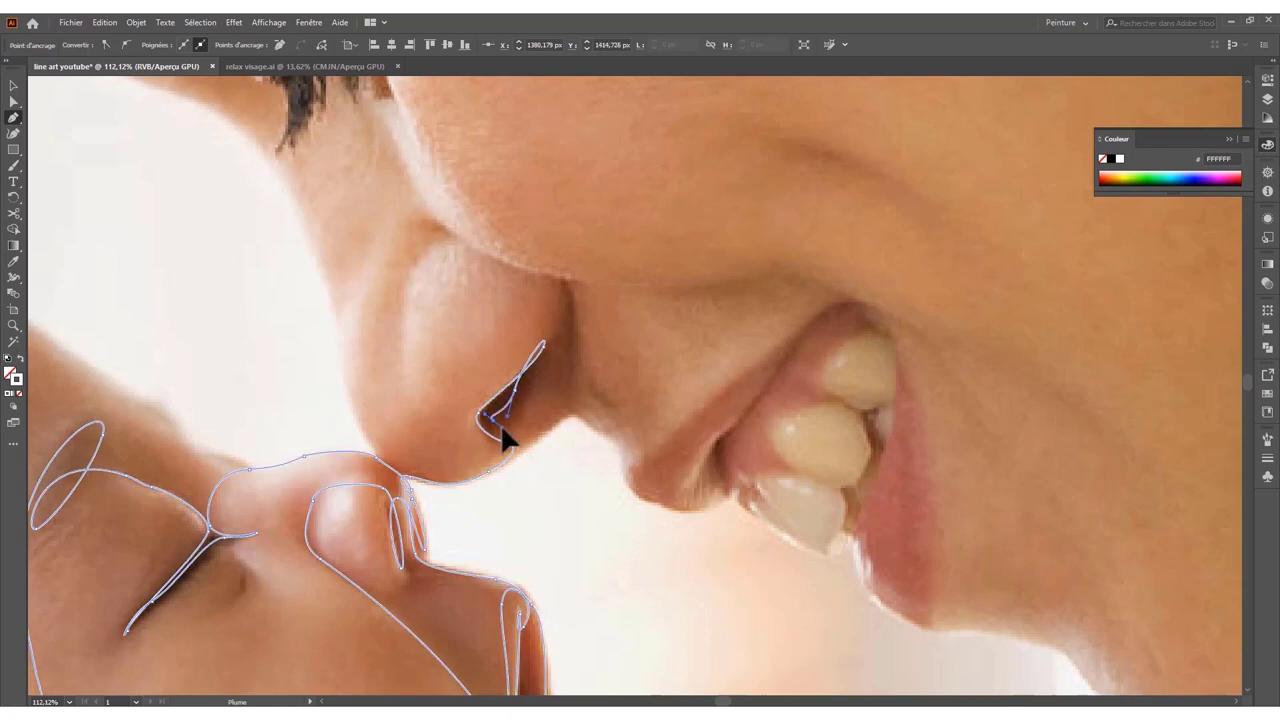
pyautogui.moveTo(365, 437); pyautogui.dragTo(289, 362)
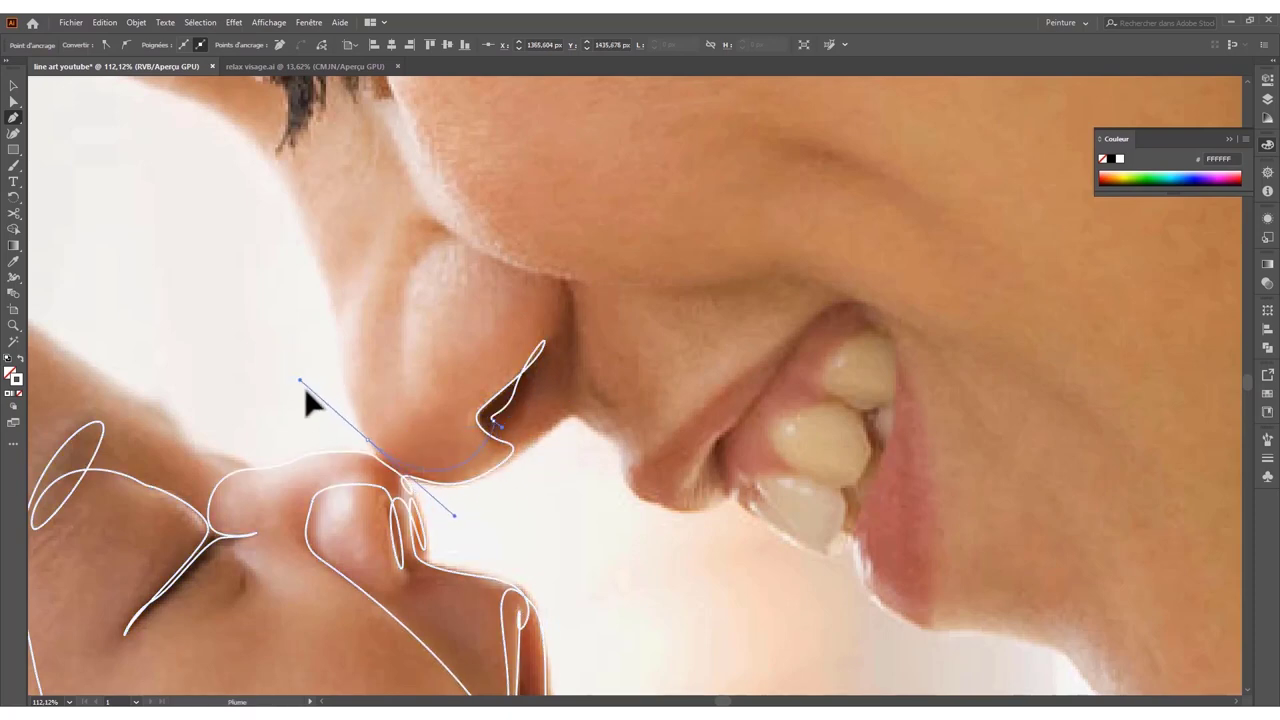
# - Inspect the line's anchors, magnify where the noses meet, and add points up the mother's nose
pyautogui.moveTo(463, 400); pyautogui.dragTo(482, 452)
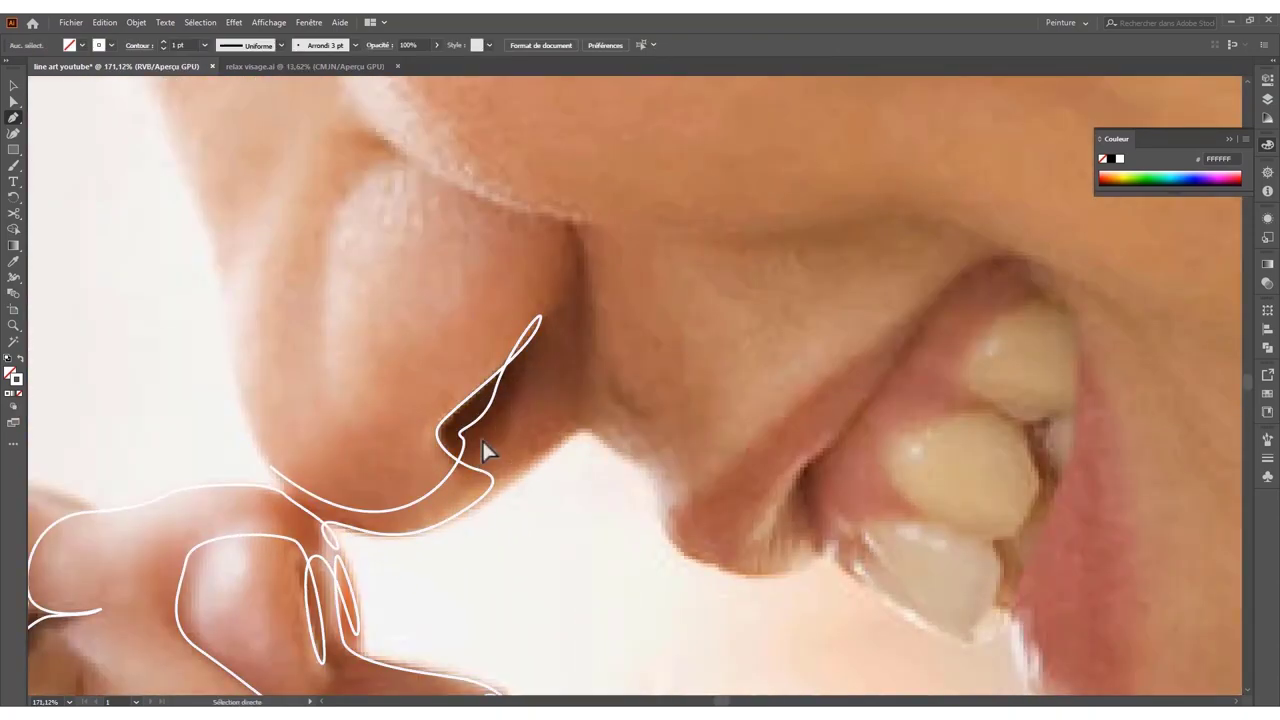
pyautogui.click(466, 452)
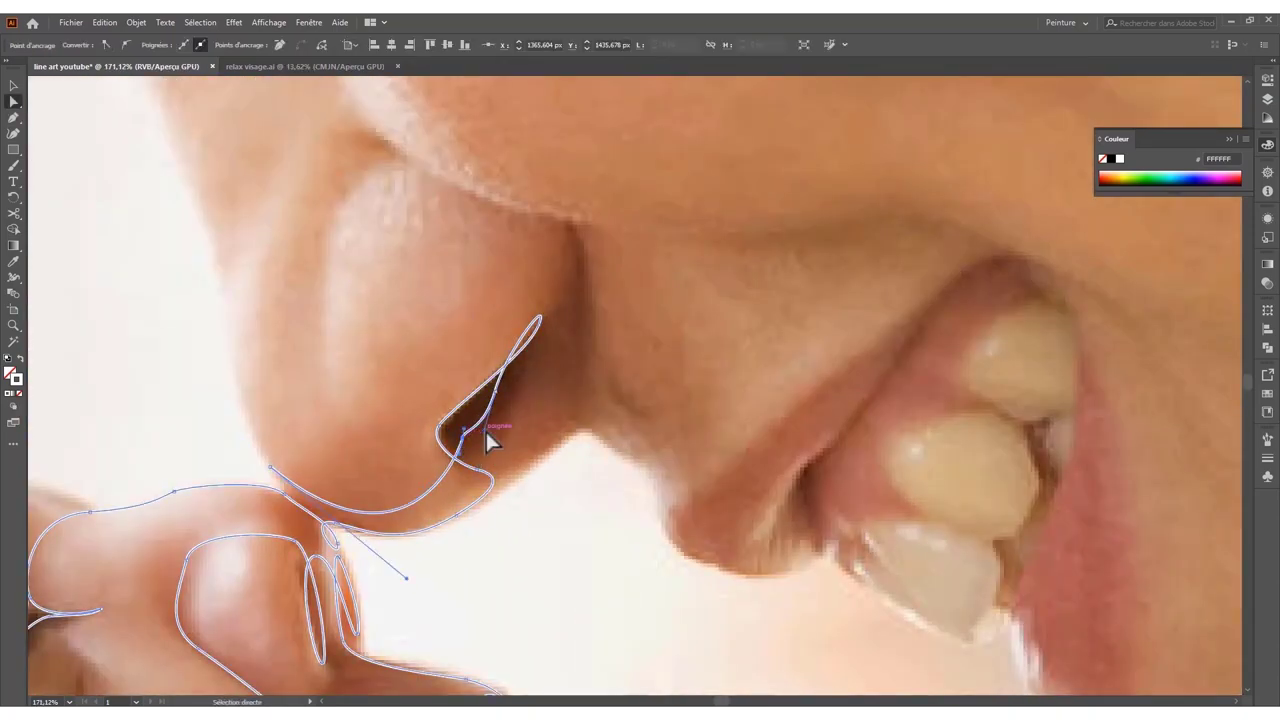
pyautogui.moveTo(485, 429)
pyautogui.mouseDown()
pyautogui.moveTo(528, 440)
pyautogui.moveTo(229, 486)
pyautogui.moveTo(377, 463)
pyautogui.moveTo(478, 486)
pyautogui.mouseUp()
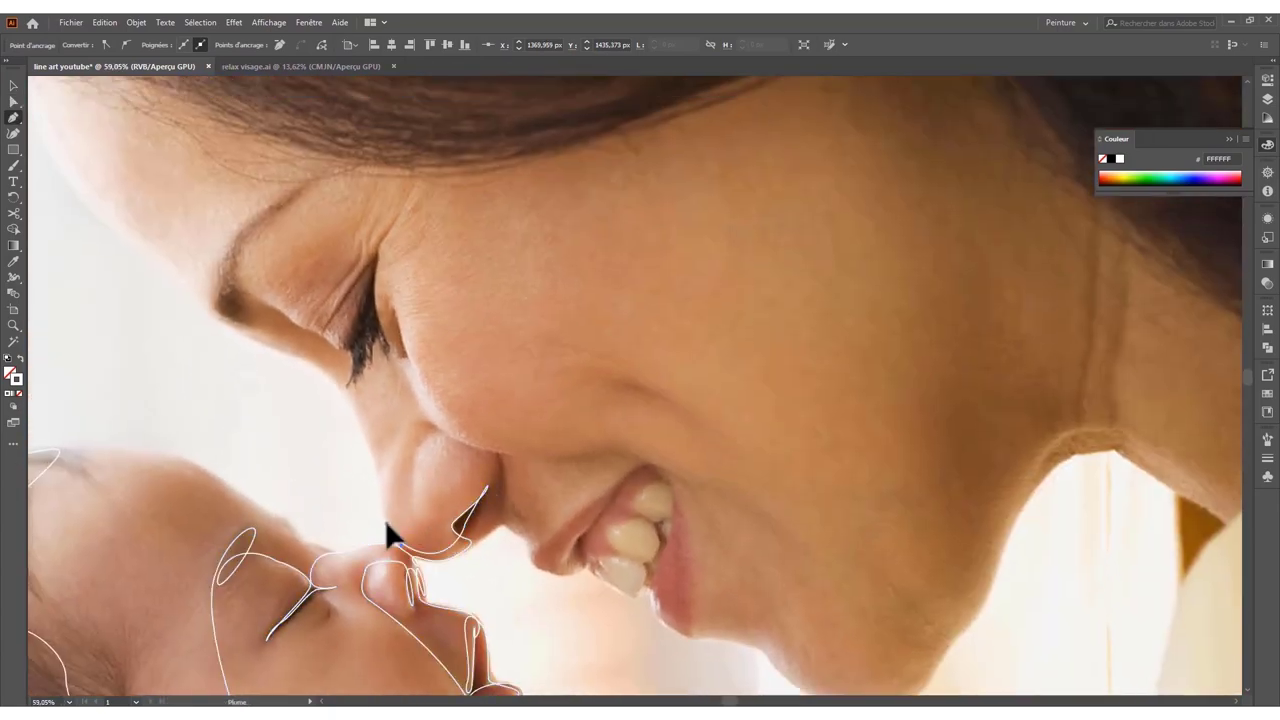
pyautogui.moveTo(385, 520); pyautogui.dragTo(552, 487)
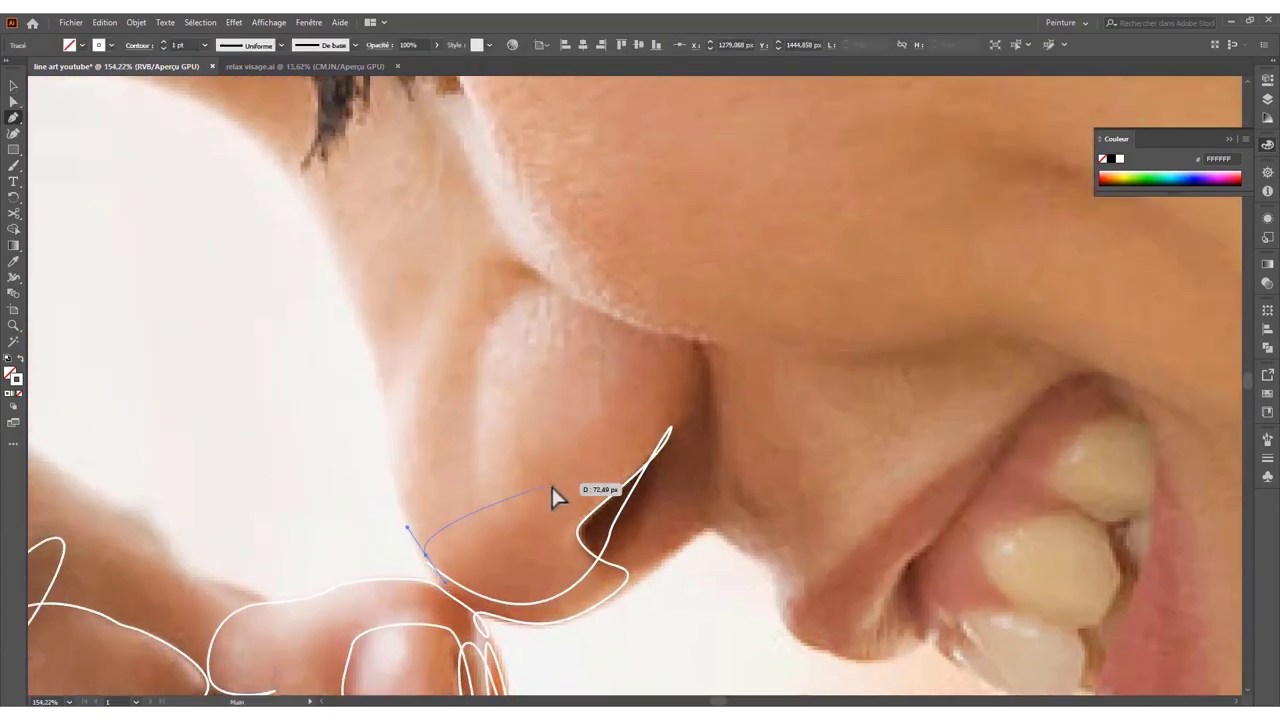
pyautogui.click(405, 553)
pyautogui.click(391, 449)
pyautogui.click(384, 395)
# - Curve the line up the side of the mother's nose to her inner brow
pyautogui.scroll(-3, 386, 406)
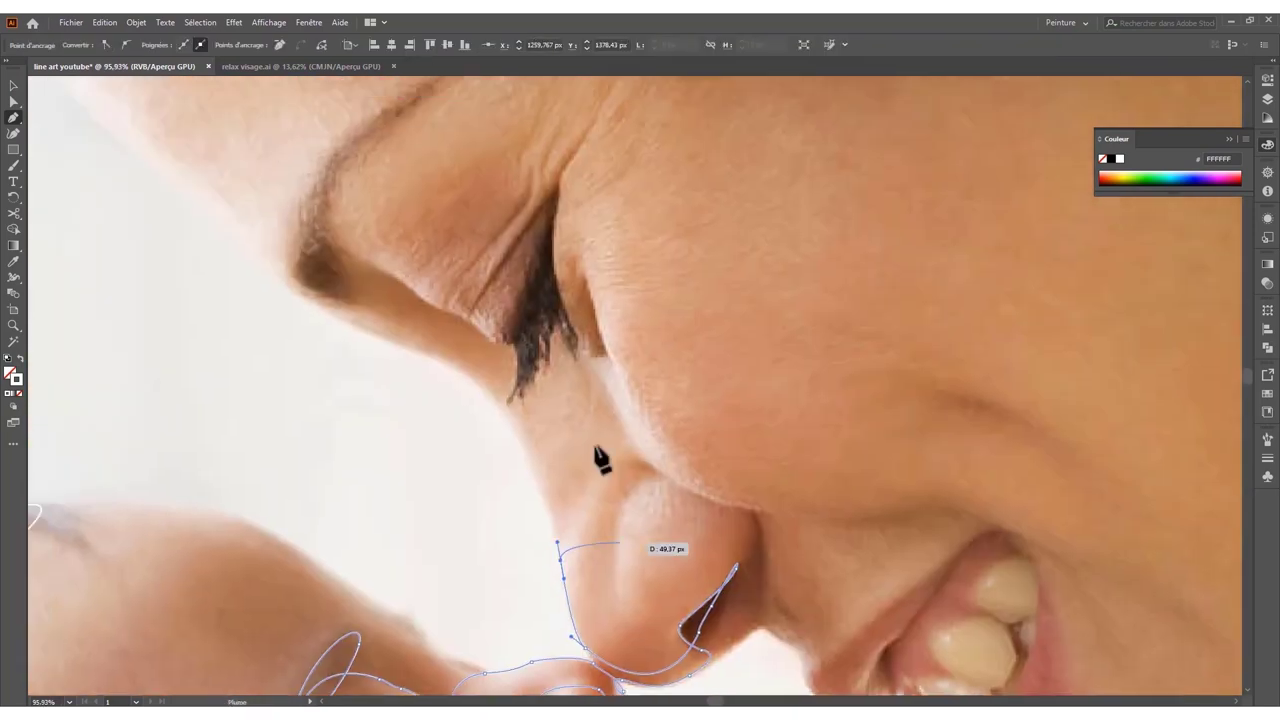
pyautogui.moveTo(511, 398); pyautogui.dragTo(415, 355)
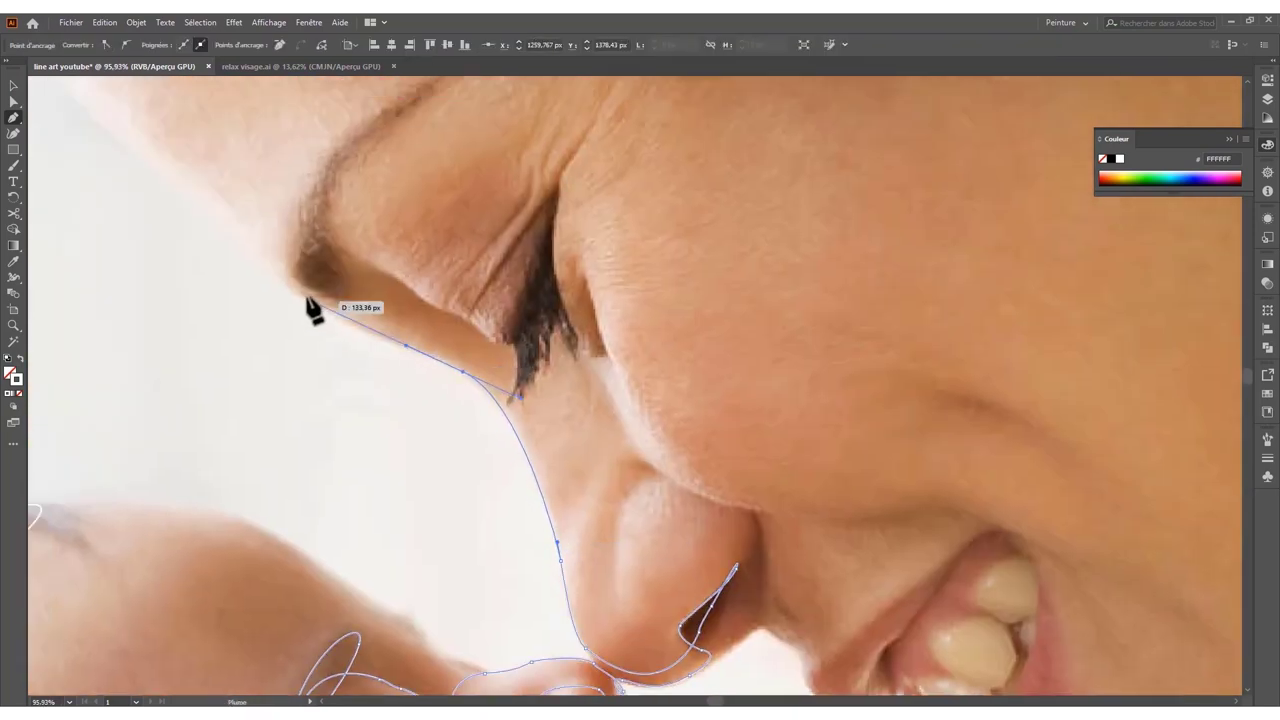
pyautogui.moveTo(275, 295)
pyautogui.mouseDown()
pyautogui.moveTo(390, 410)
pyautogui.moveTo(400, 400)
pyautogui.mouseUp()
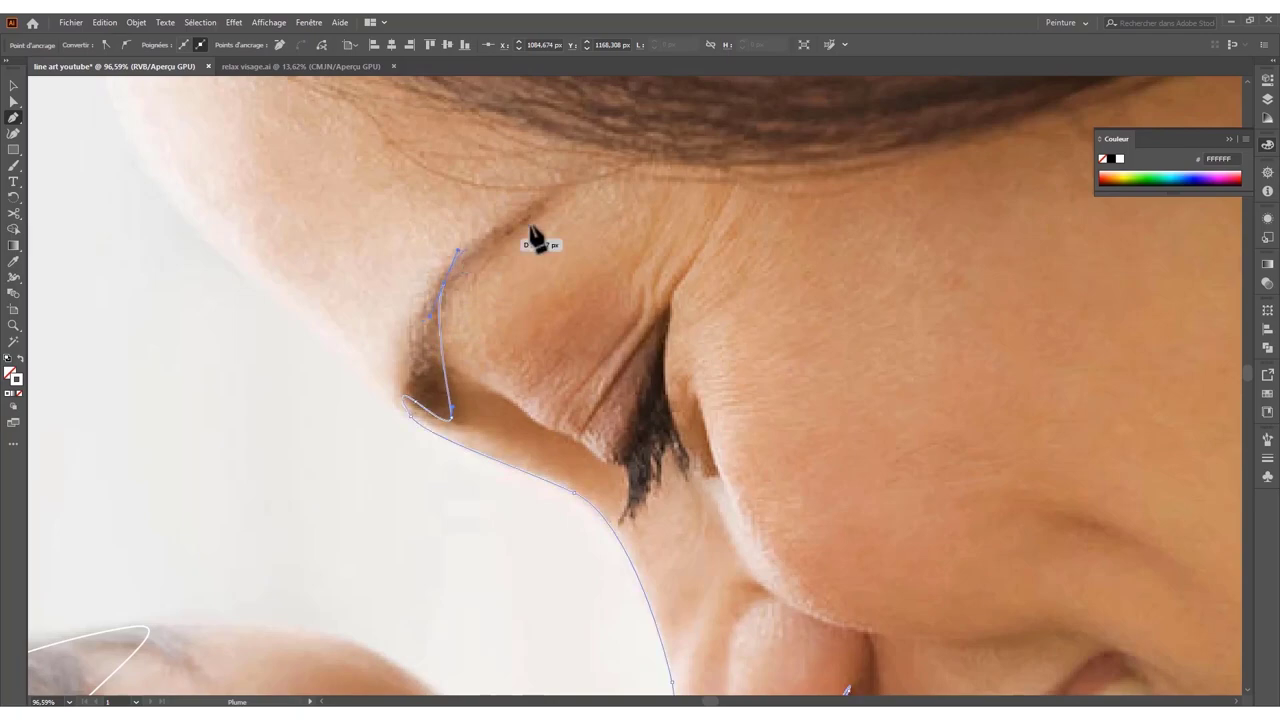
pyautogui.click(422, 310)
pyautogui.moveTo(394, 402); pyautogui.dragTo(363, 388)
# - Place a curved point at the mother's hairline, bending the line back toward the brow
pyautogui.scroll(-5, 362, 395)
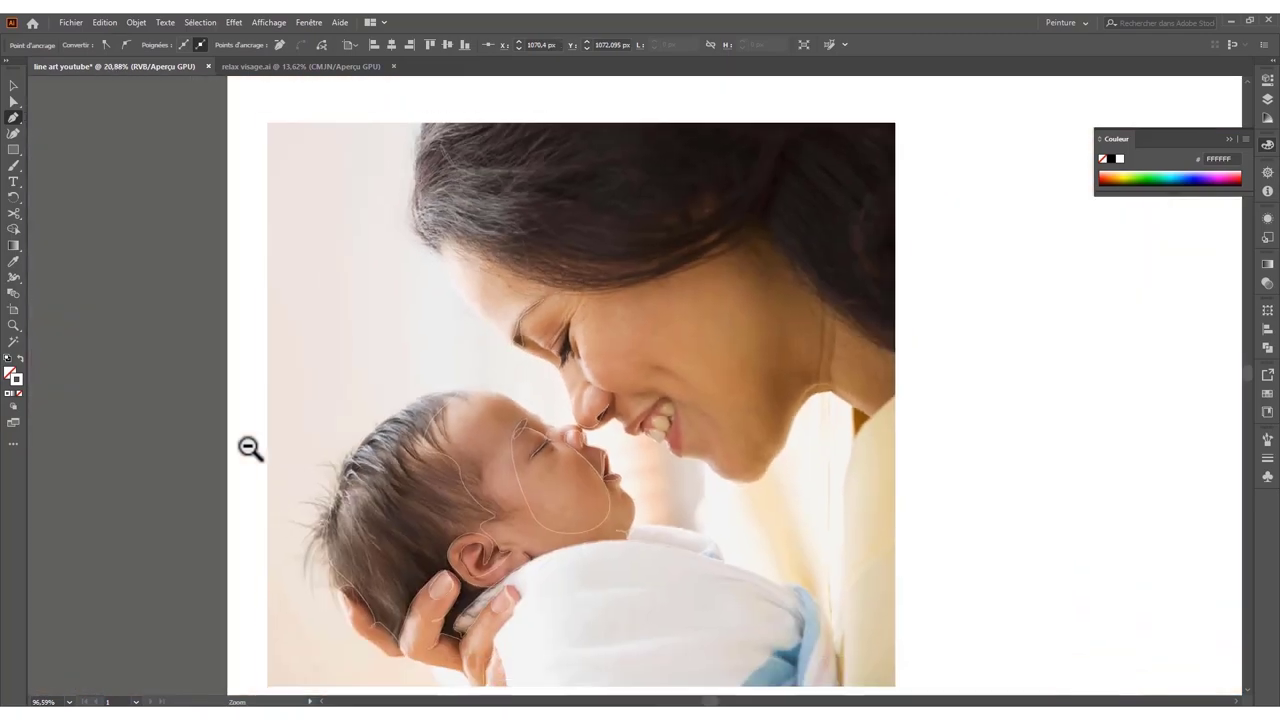
pyautogui.scroll(5, 566, 394)
pyautogui.scroll(-4, 437, 409)
pyautogui.scroll(2, 390, 438)
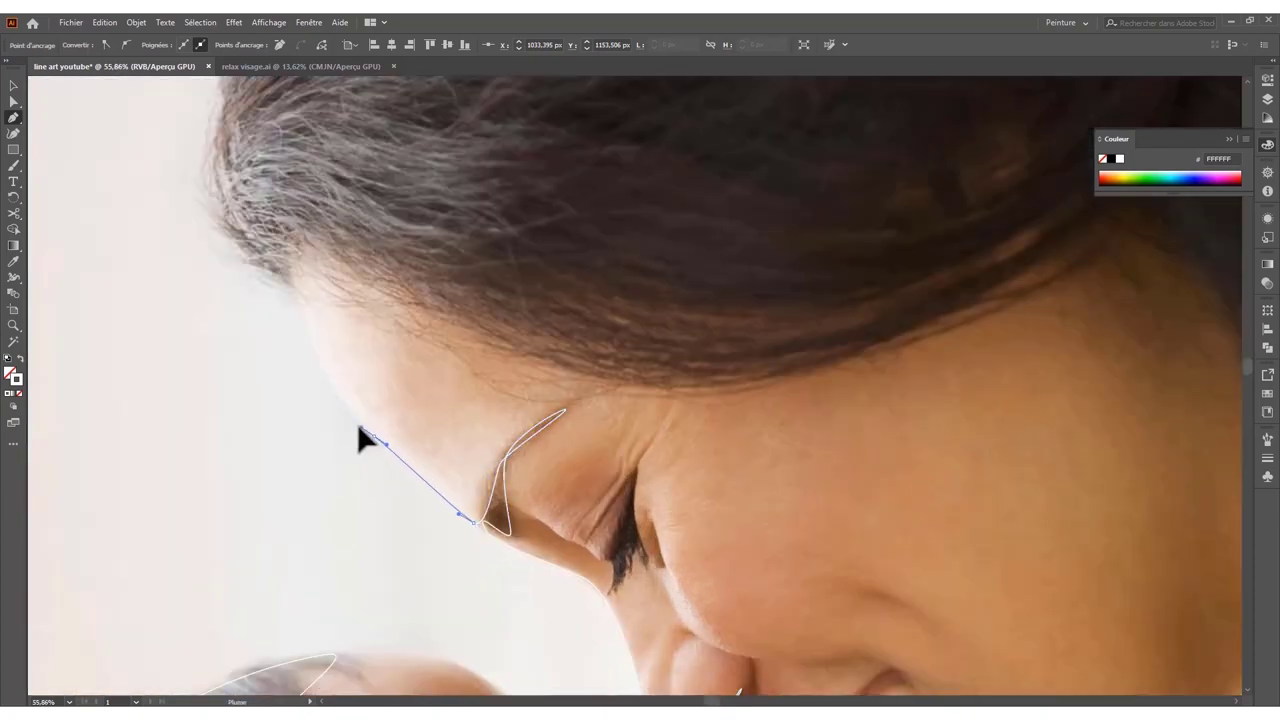
pyautogui.scroll(-5, 300, 357)
pyautogui.scroll(1, 514, 334)
pyautogui.scroll(3, 545, 313)
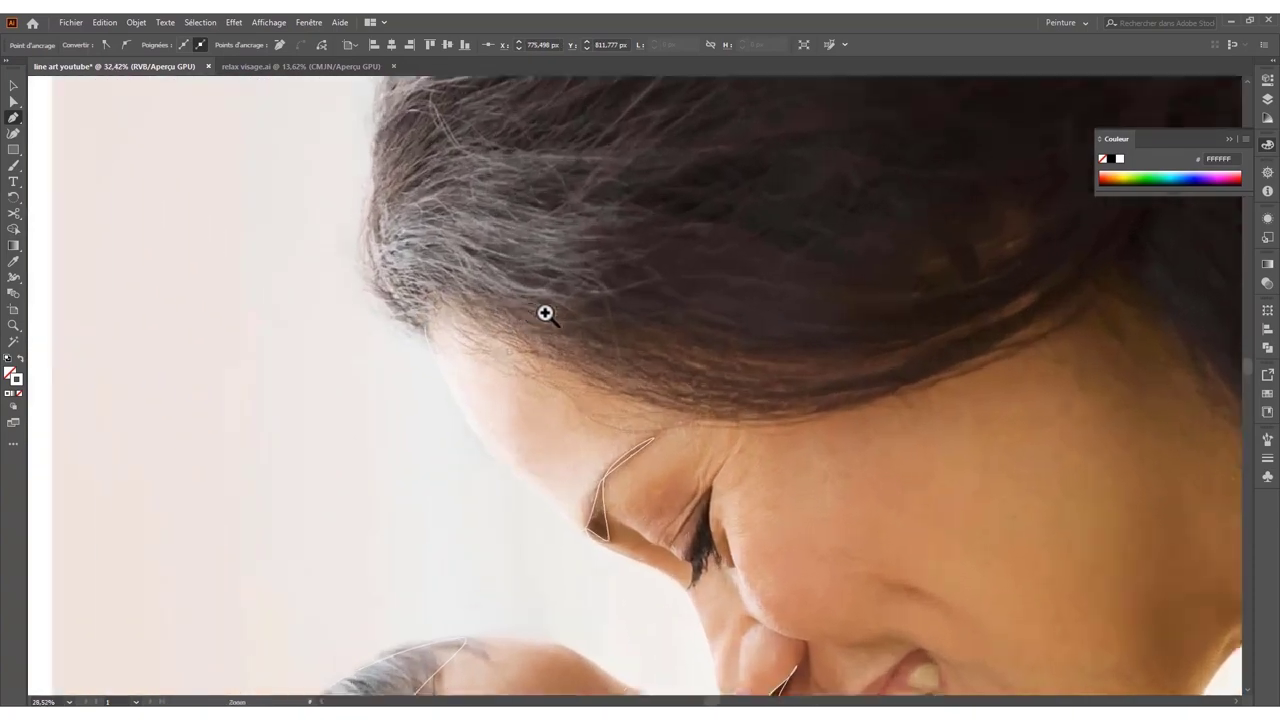
pyautogui.scroll(2, 545, 313)
pyautogui.scroll(1, 391, 397)
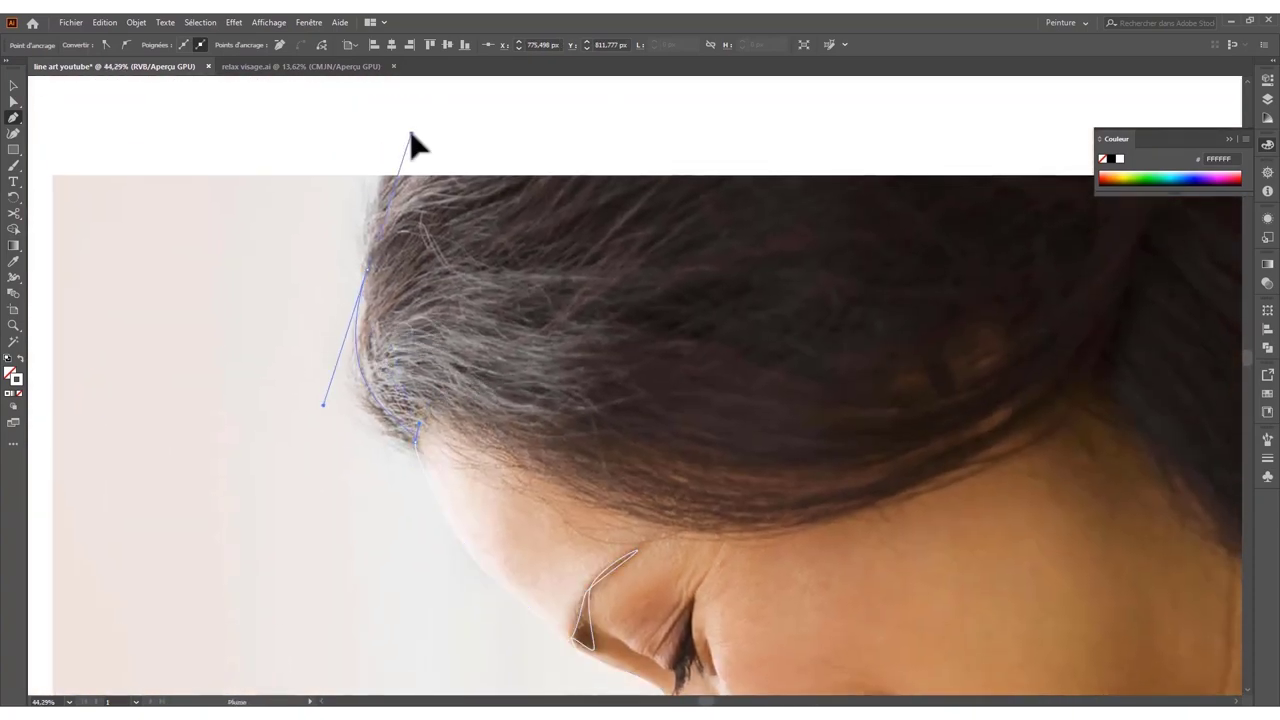
pyautogui.moveTo(404, 440); pyautogui.dragTo(507, 512)
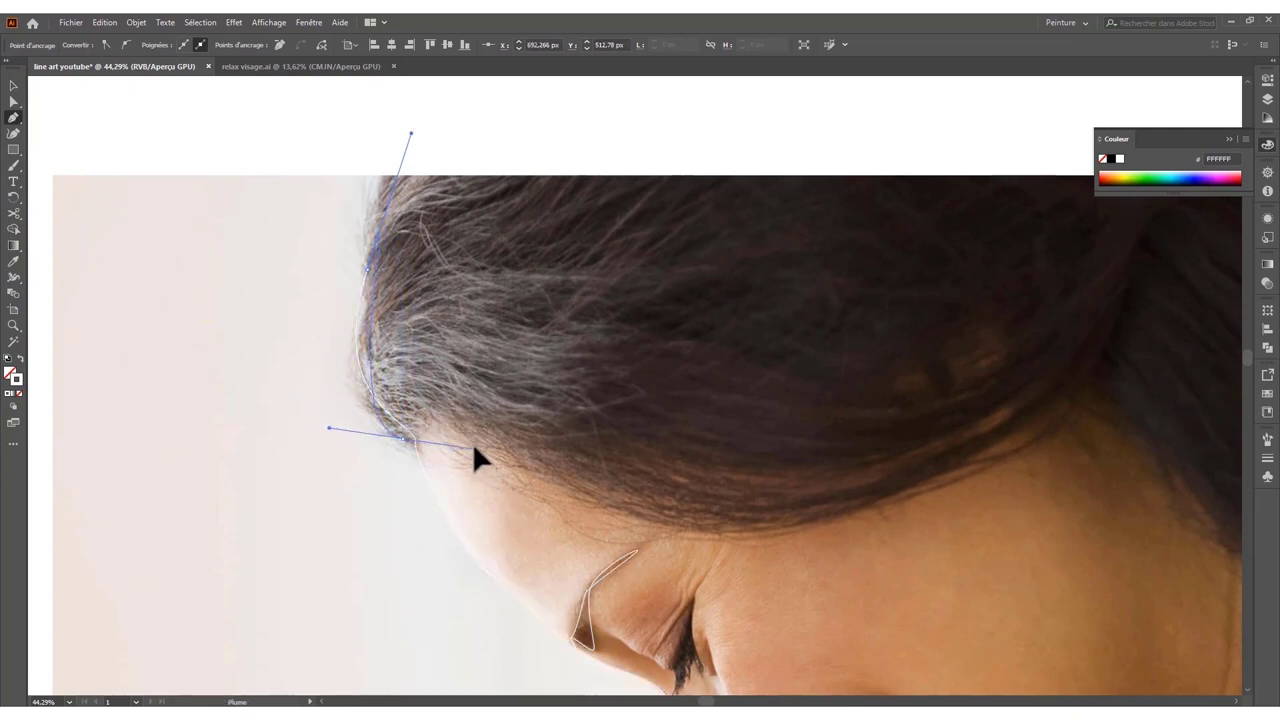
pyautogui.moveTo(474, 447); pyautogui.dragTo(497, 465)
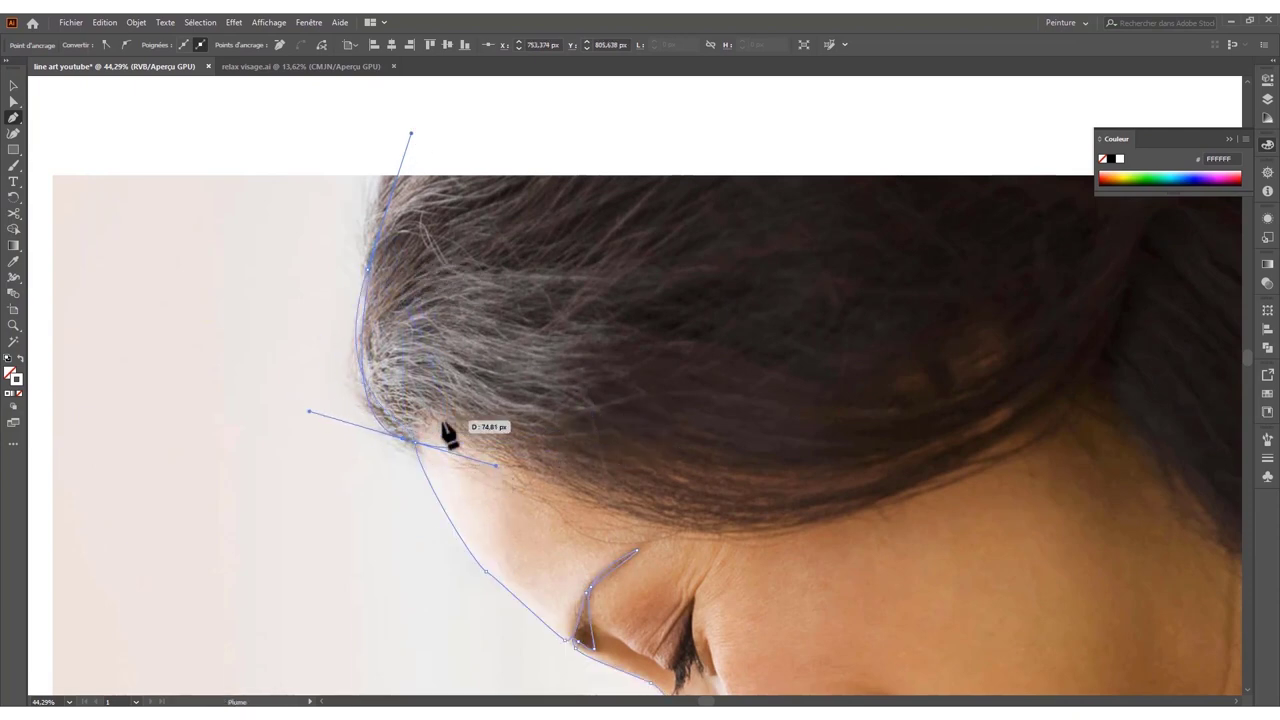
# - Reshape the hairline point with Direct Selection so the curve rises upward
pyautogui.scroll(-3, 454, 430)
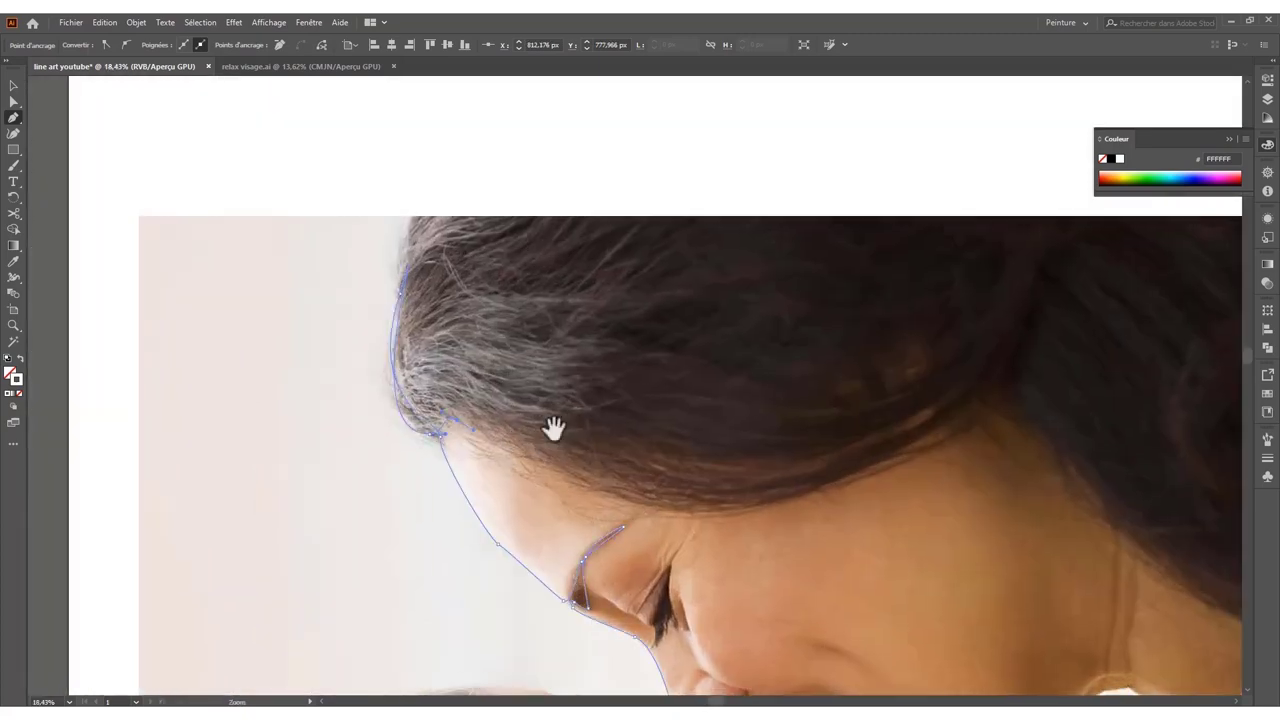
pyautogui.scroll(2, 553, 428)
pyautogui.scroll(2, 549, 423)
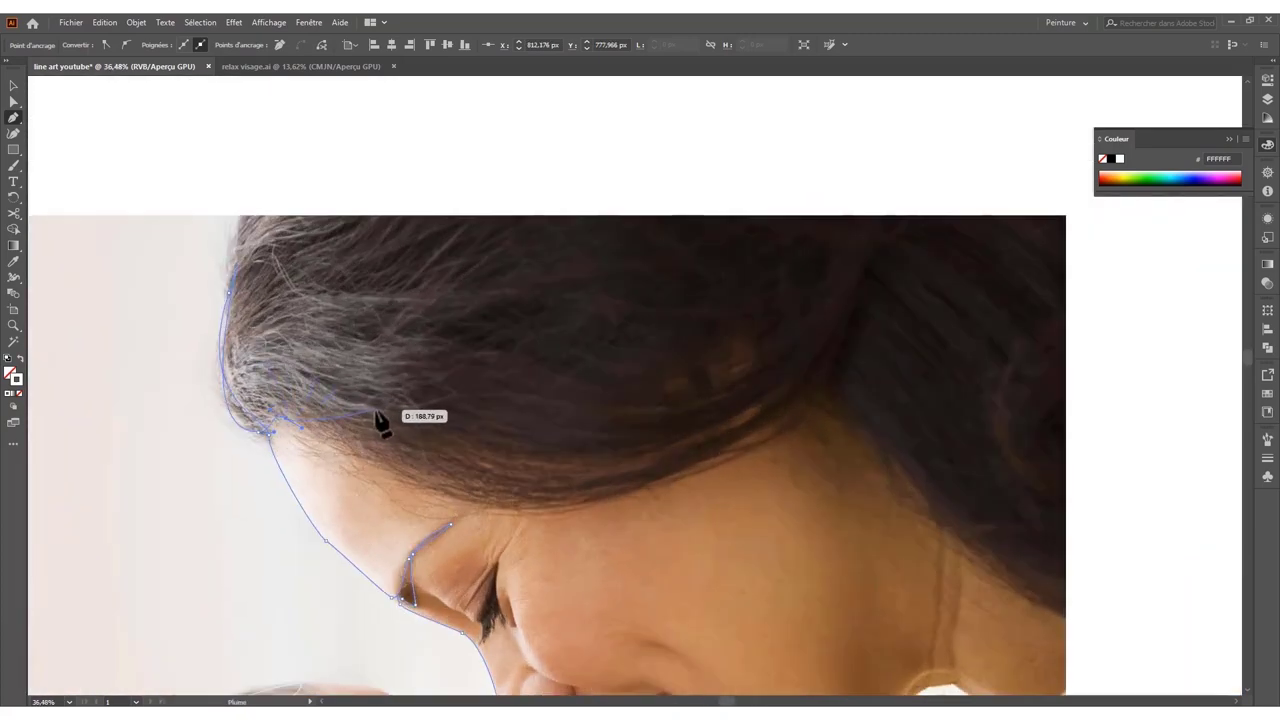
pyautogui.moveTo(264, 183); pyautogui.dragTo(298, 252)
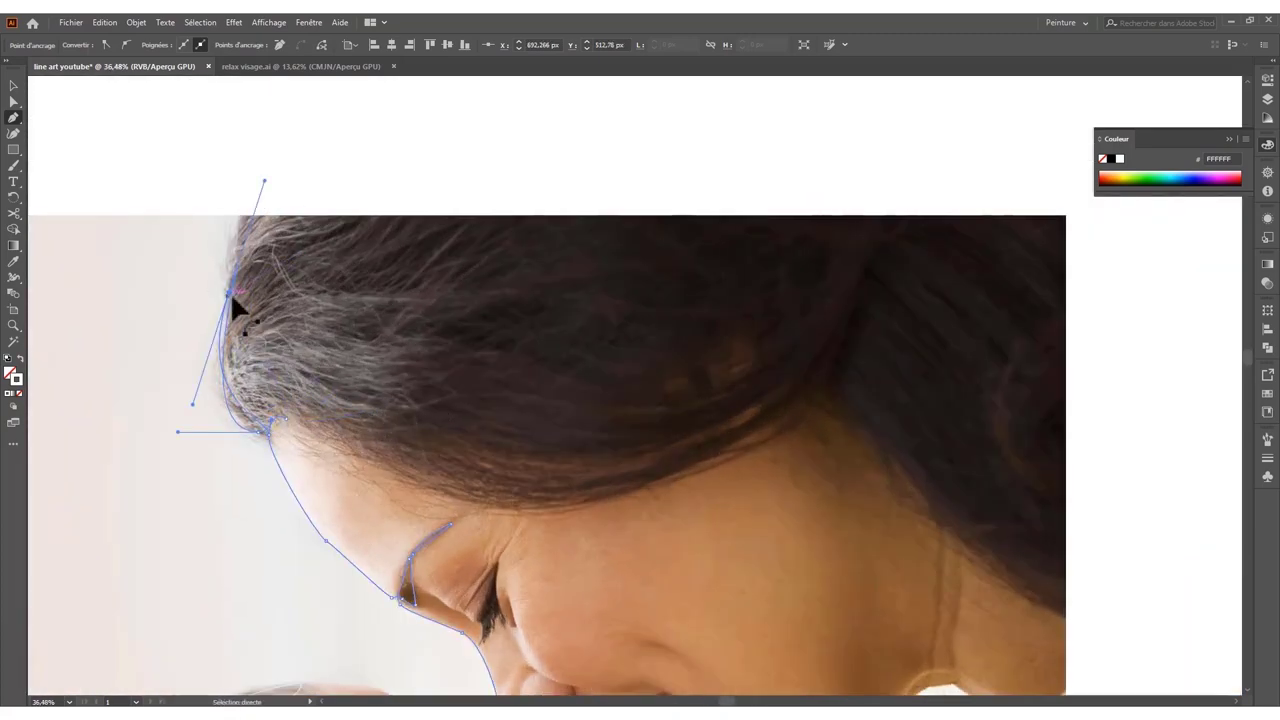
pyautogui.moveTo(232, 298)
pyautogui.mouseDown()
pyautogui.moveTo(289, 205)
pyautogui.moveTo(257, 314)
pyautogui.mouseUp()
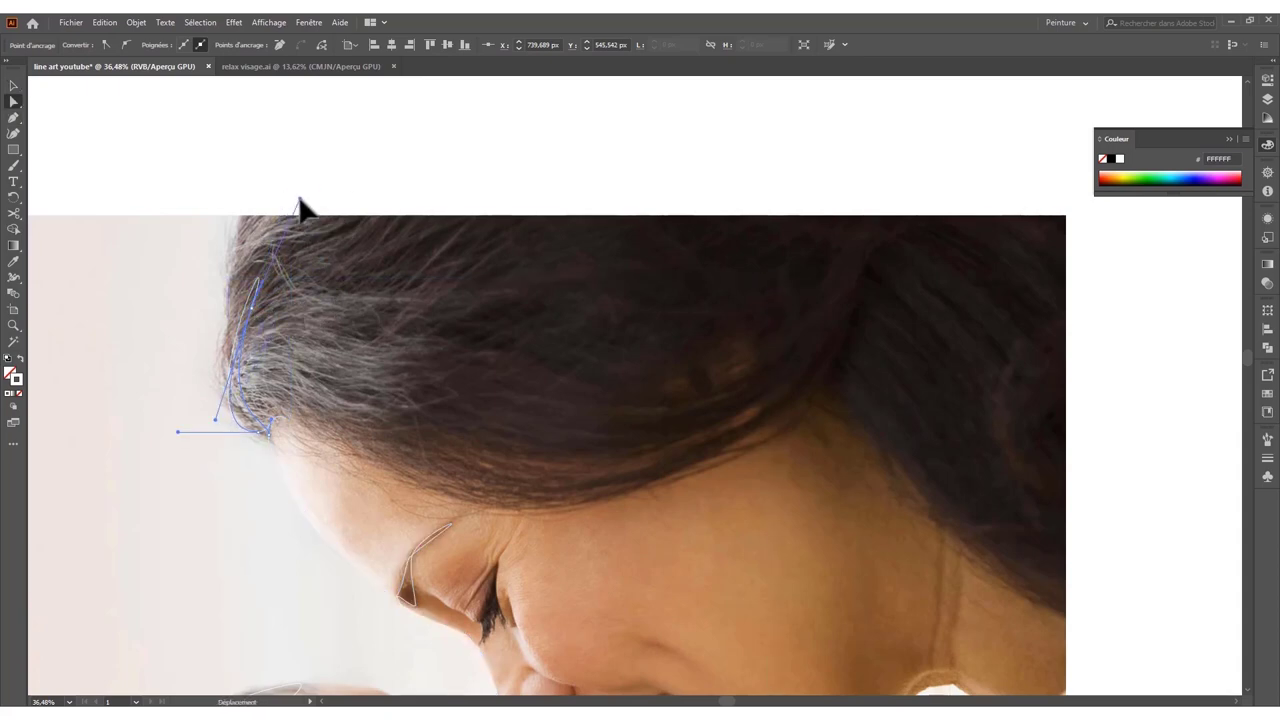
pyautogui.press('p')
# - Sweep the line along the hair edge and up across the top of the hair
pyautogui.scroll(2, 377, 351)
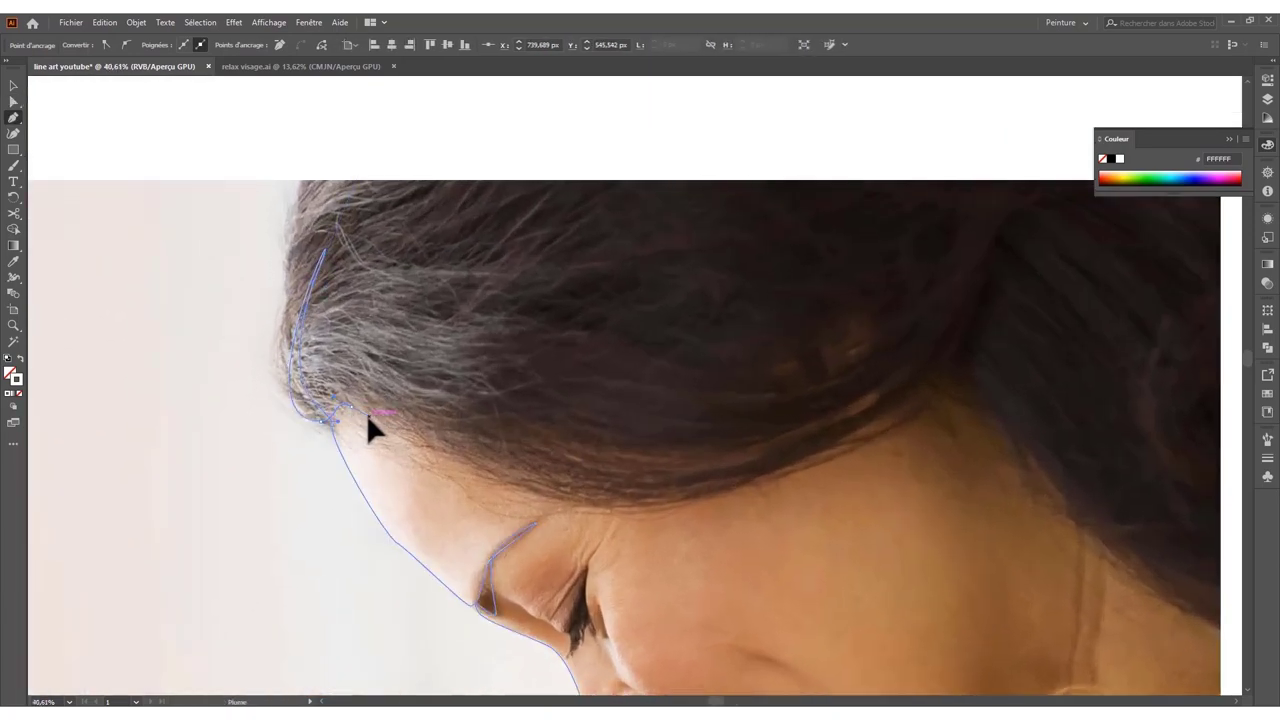
pyautogui.scroll(-2, 368, 420)
pyautogui.scroll(-2, 371, 428)
pyautogui.scroll(1, 371, 414)
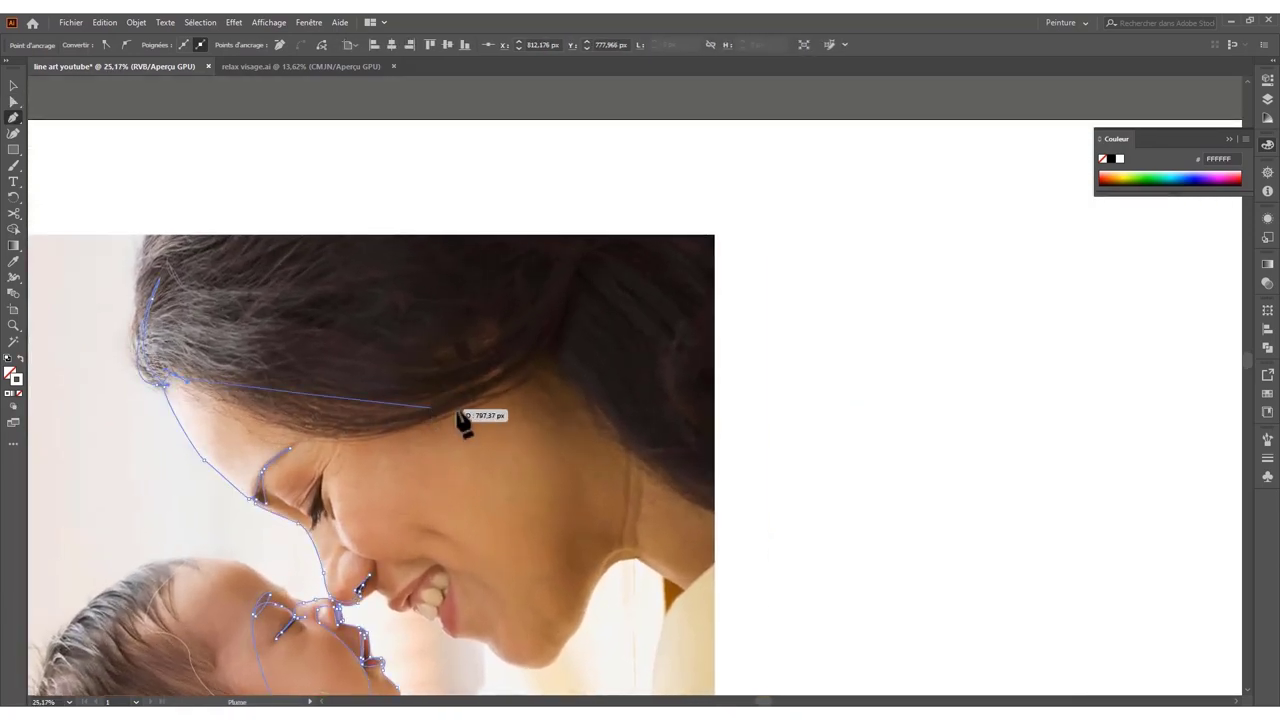
pyautogui.moveTo(323, 428); pyautogui.dragTo(381, 425)
pyautogui.moveTo(569, 287); pyautogui.dragTo(603, 163)
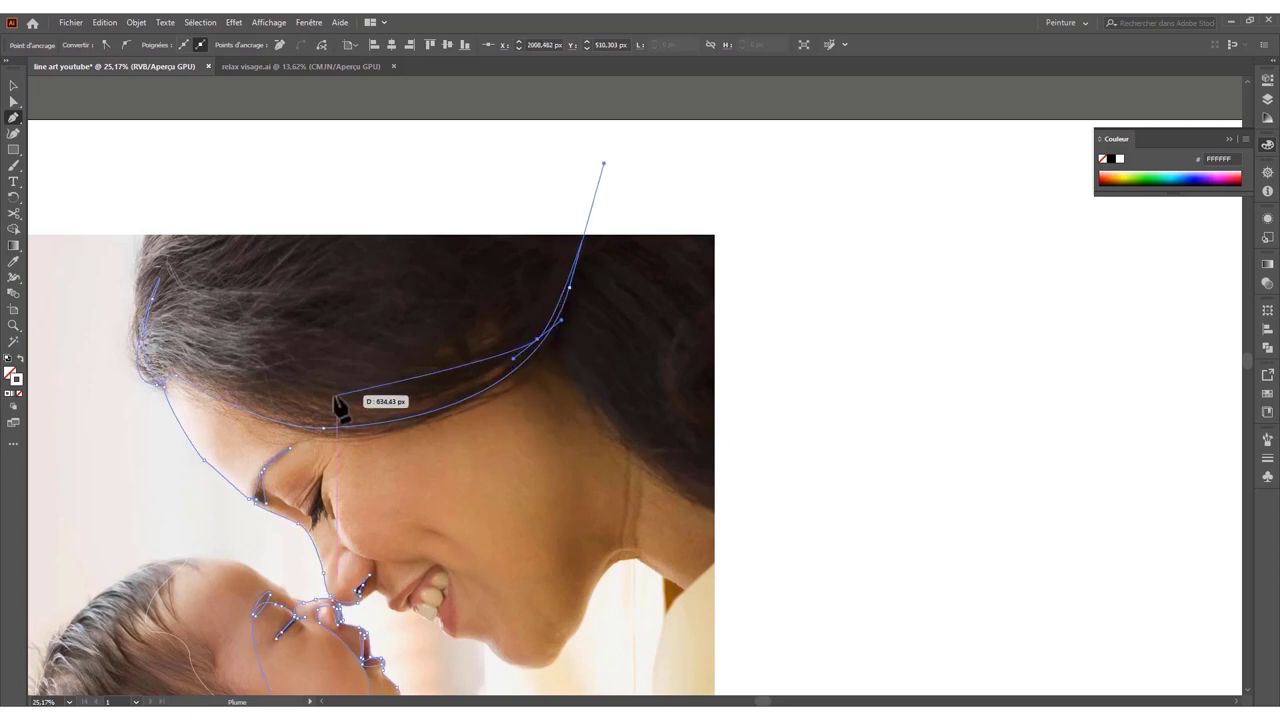
pyautogui.click(390, 438)
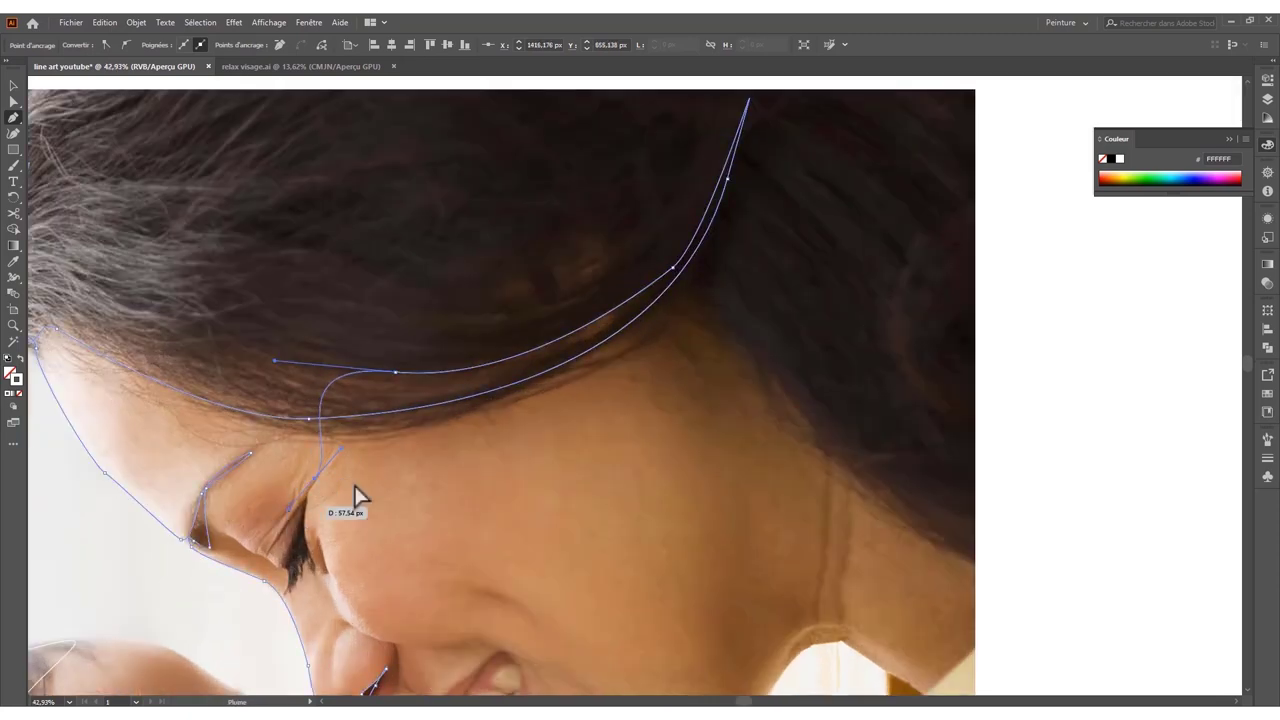
pyautogui.keyDown('alt'); pyautogui.click(200, 566); pyautogui.keyUp('alt')
pyautogui.click(367, 535)
pyautogui.moveTo(367, 535); pyautogui.dragTo(397, 309)
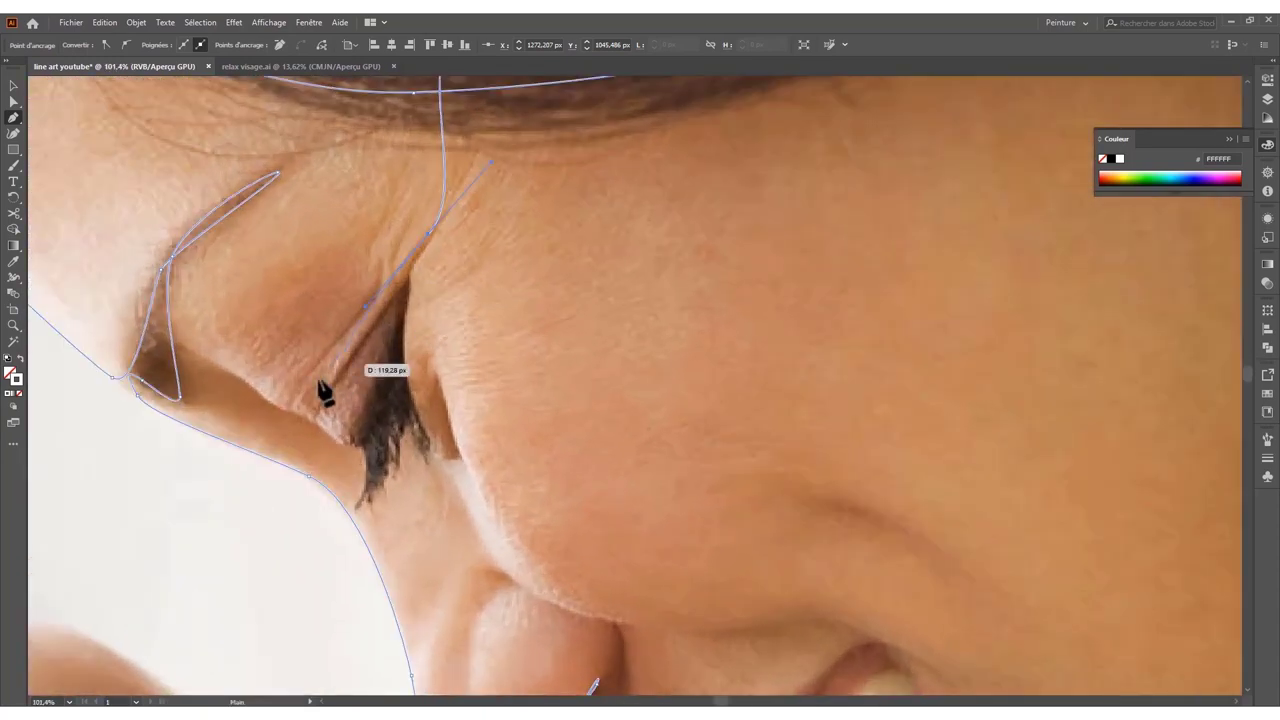
# - Trace the mother's eyelid crease and curve the line down to her eyelashes
pyautogui.moveTo(318, 412); pyautogui.dragTo(320, 400)
pyautogui.moveTo(408, 283)
pyautogui.mouseDown()
pyautogui.moveTo(408, 352)
pyautogui.moveTo(352, 470)
pyautogui.mouseUp()
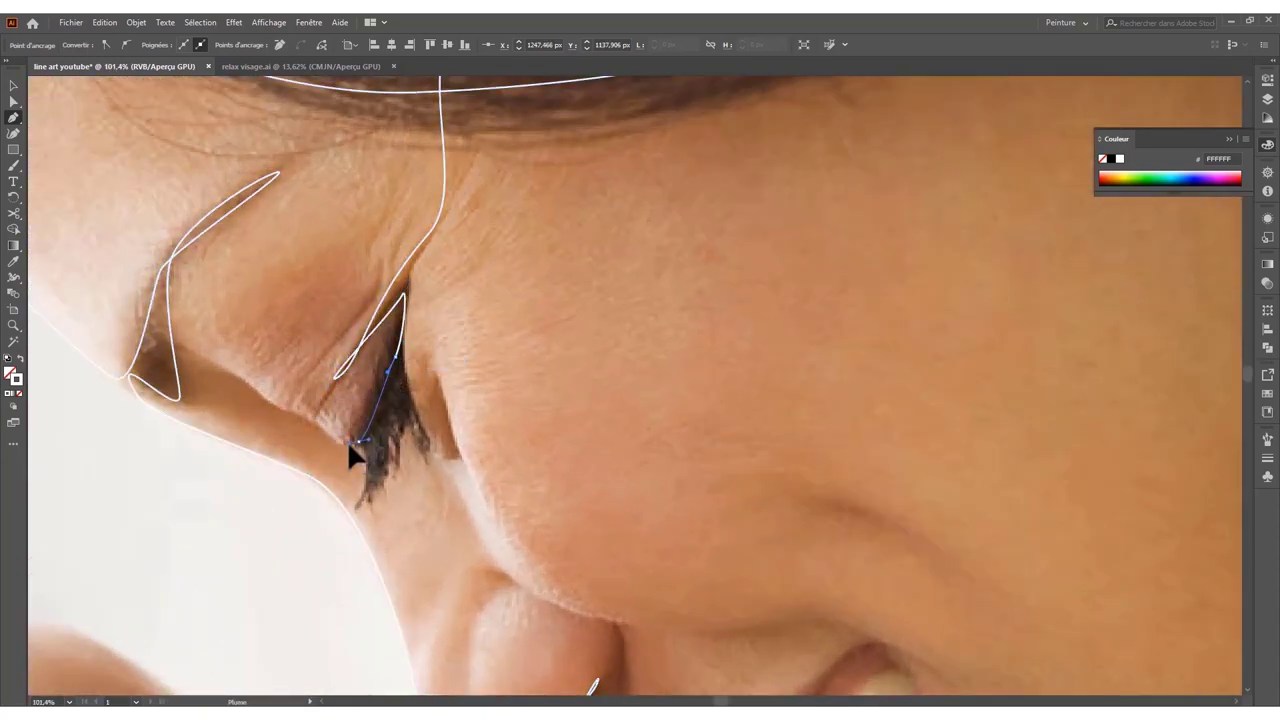
pyautogui.click(332, 524)
pyautogui.scroll(-3, 366, 490)
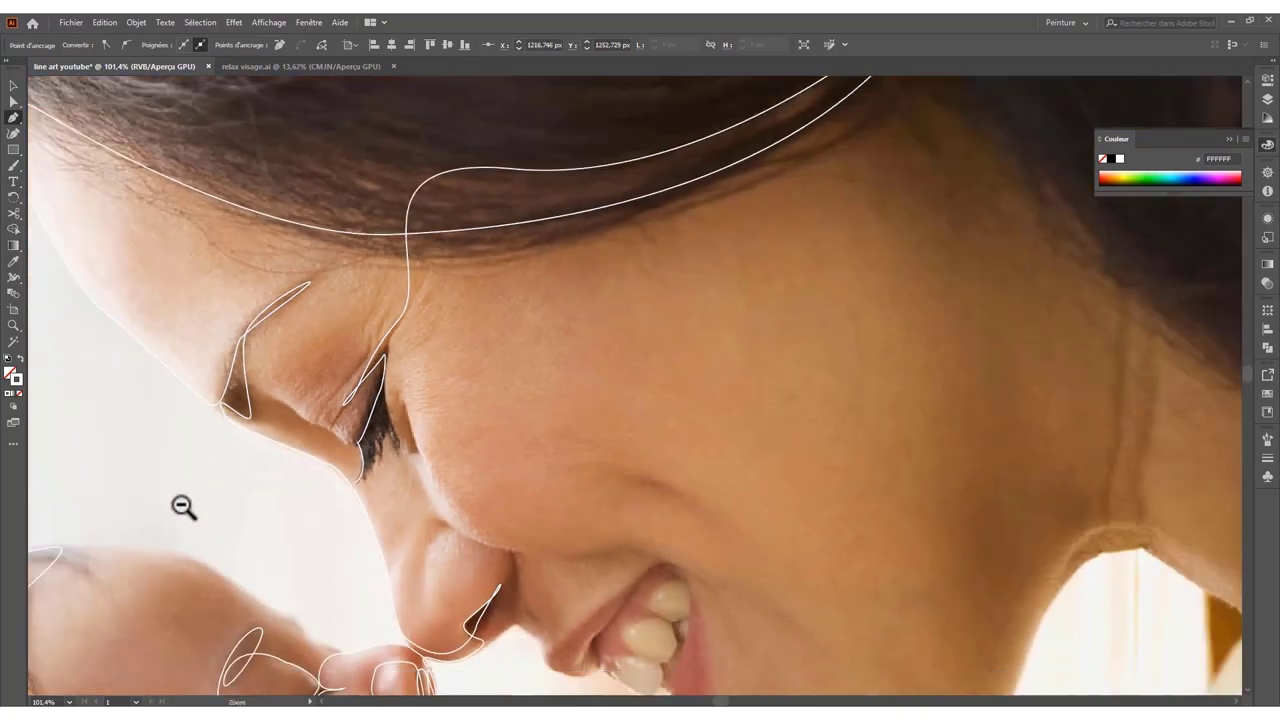
pyautogui.scroll(4, 400, 450)
# - Trace up the eyelash to its tip, then curve the line down beside the eye
pyautogui.moveTo(418, 410); pyautogui.dragTo(437, 323)
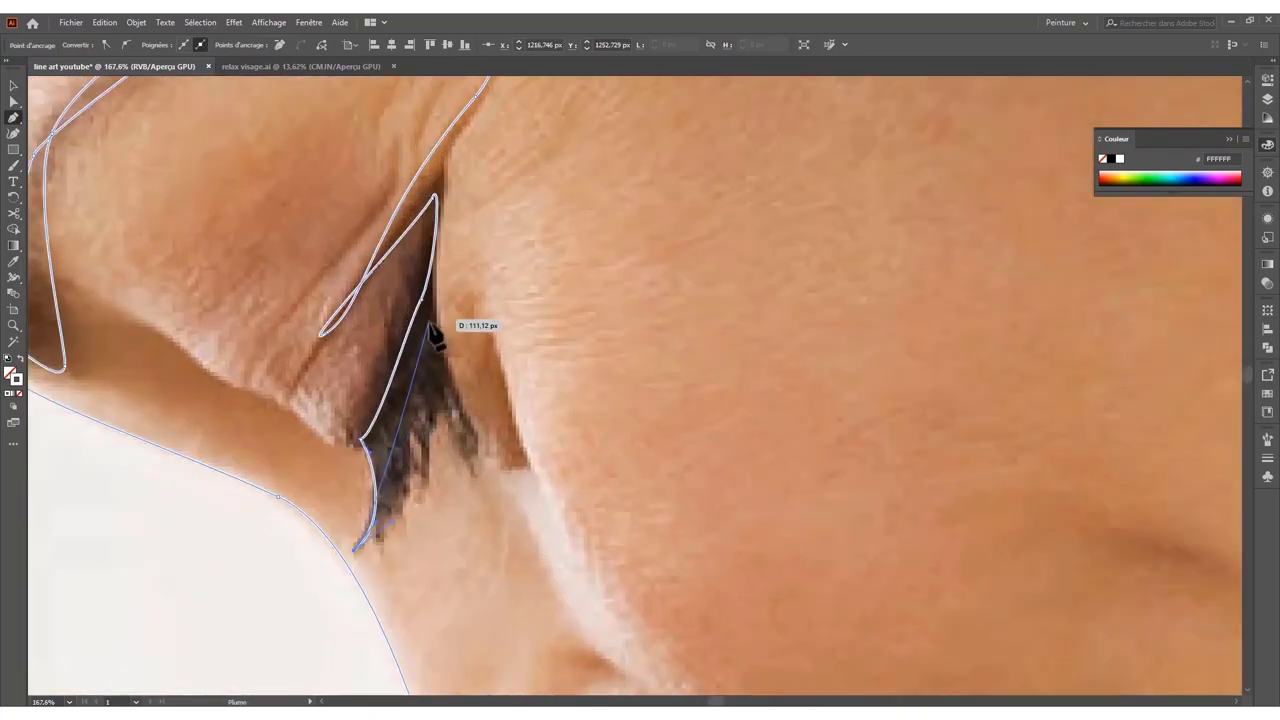
pyautogui.click(428, 263)
pyautogui.scroll(-3, 334, 414)
pyautogui.scroll(3, 362, 355)
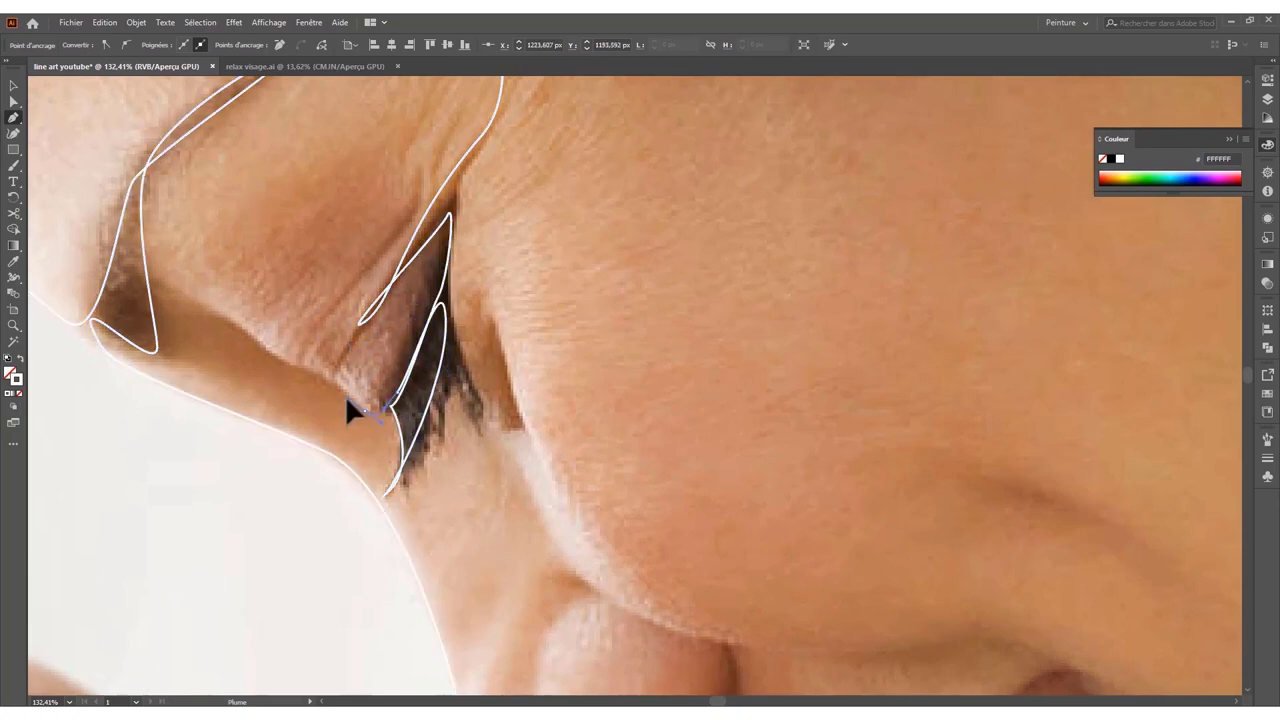
pyautogui.scroll(-4, 357, 414)
pyautogui.scroll(3, 194, 451)
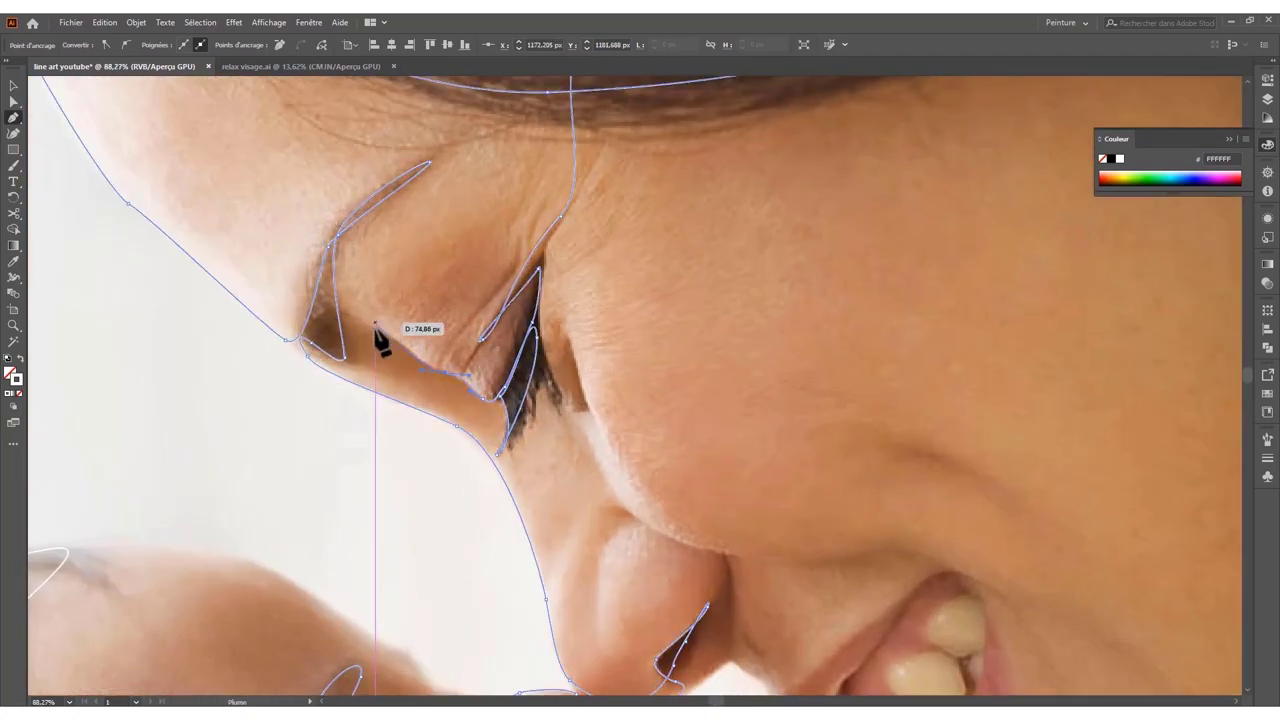
pyautogui.scroll(-4, 262, 366)
pyautogui.scroll(1, 300, 355)
pyautogui.scroll(4, 331, 349)
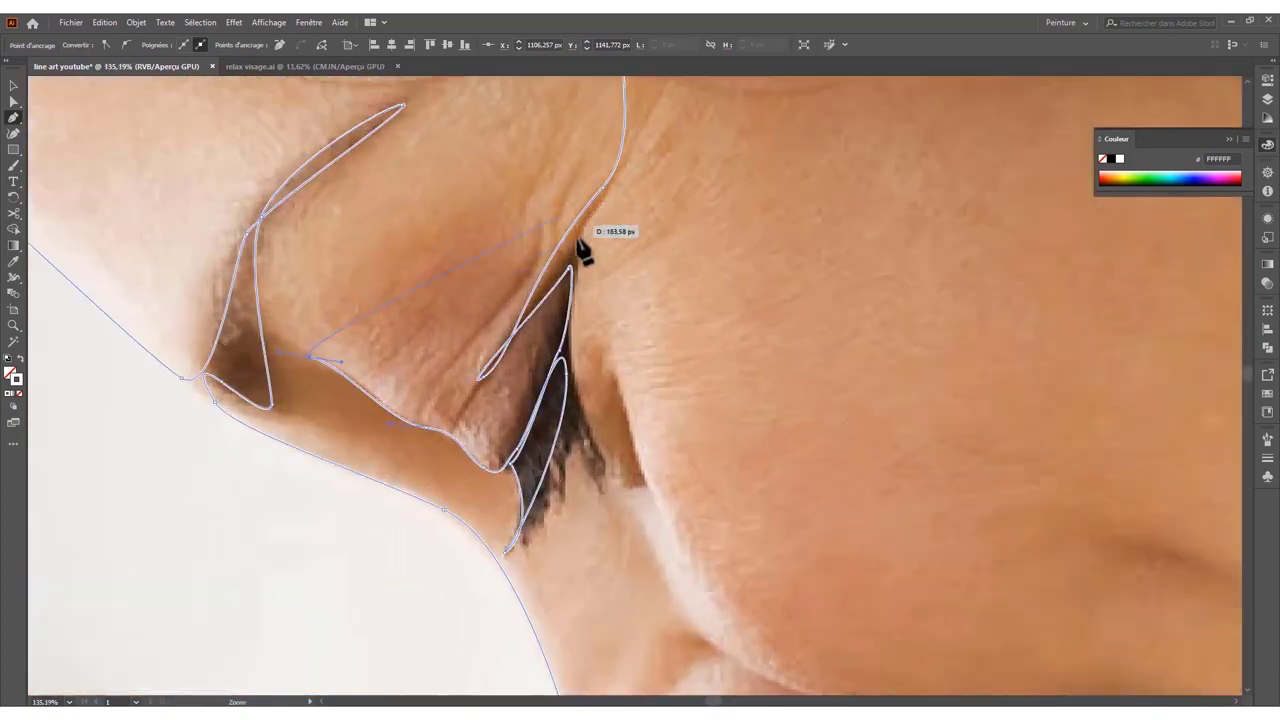
pyautogui.scroll(-2, 565, 210)
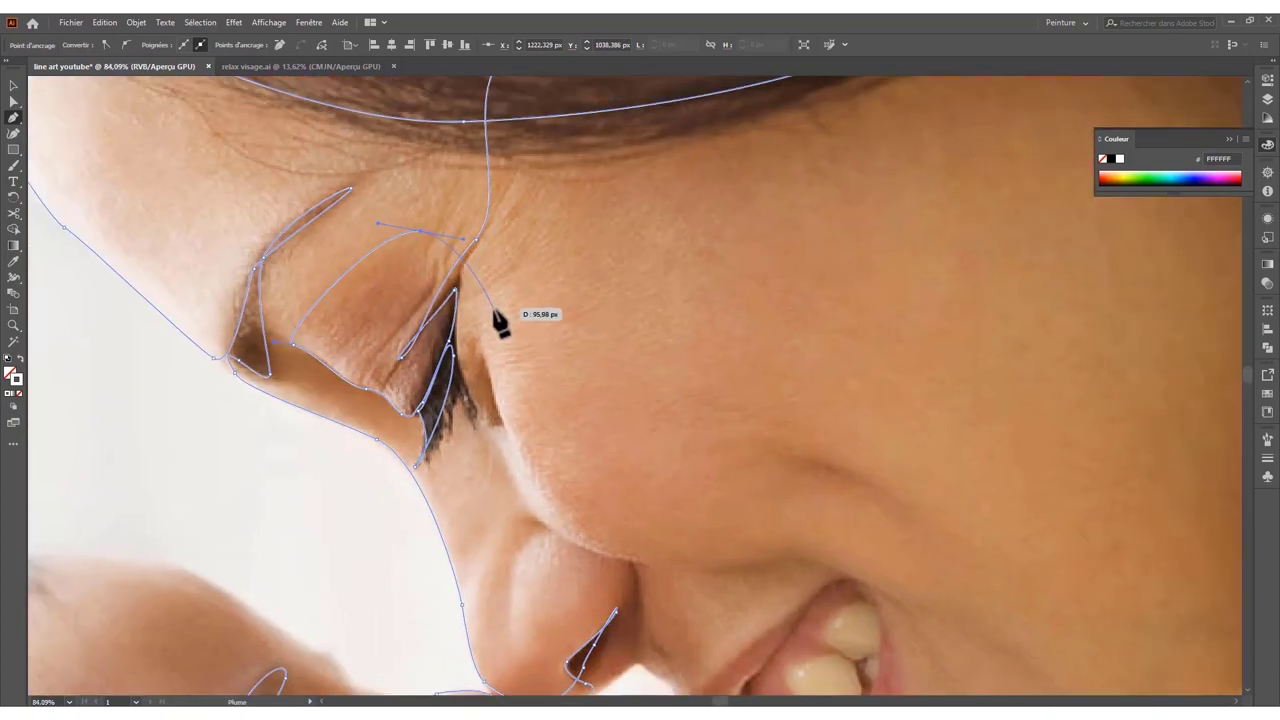
pyautogui.moveTo(487, 322); pyautogui.dragTo(487, 375)
pyautogui.scroll(-1, 500, 380)
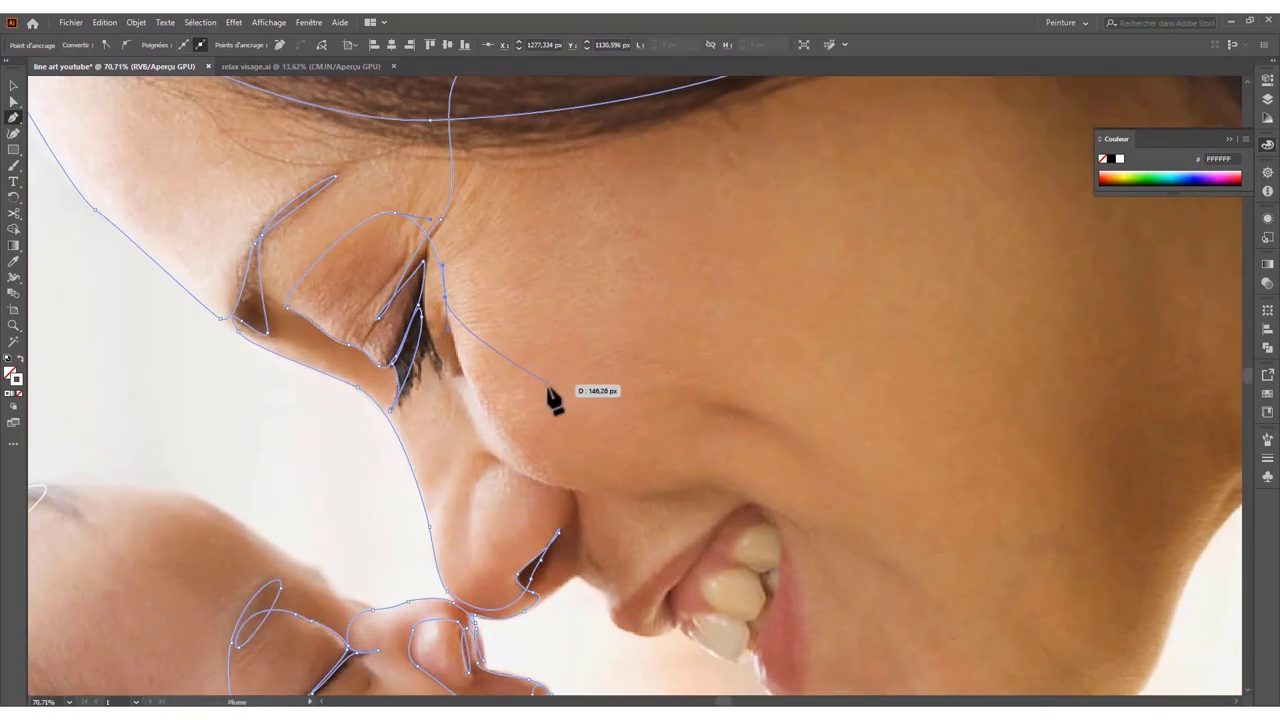
# - Add a smooth point beside the mother's nose, then curve the line under it toward the lip
pyautogui.moveTo(567, 488); pyautogui.dragTo(625, 500)
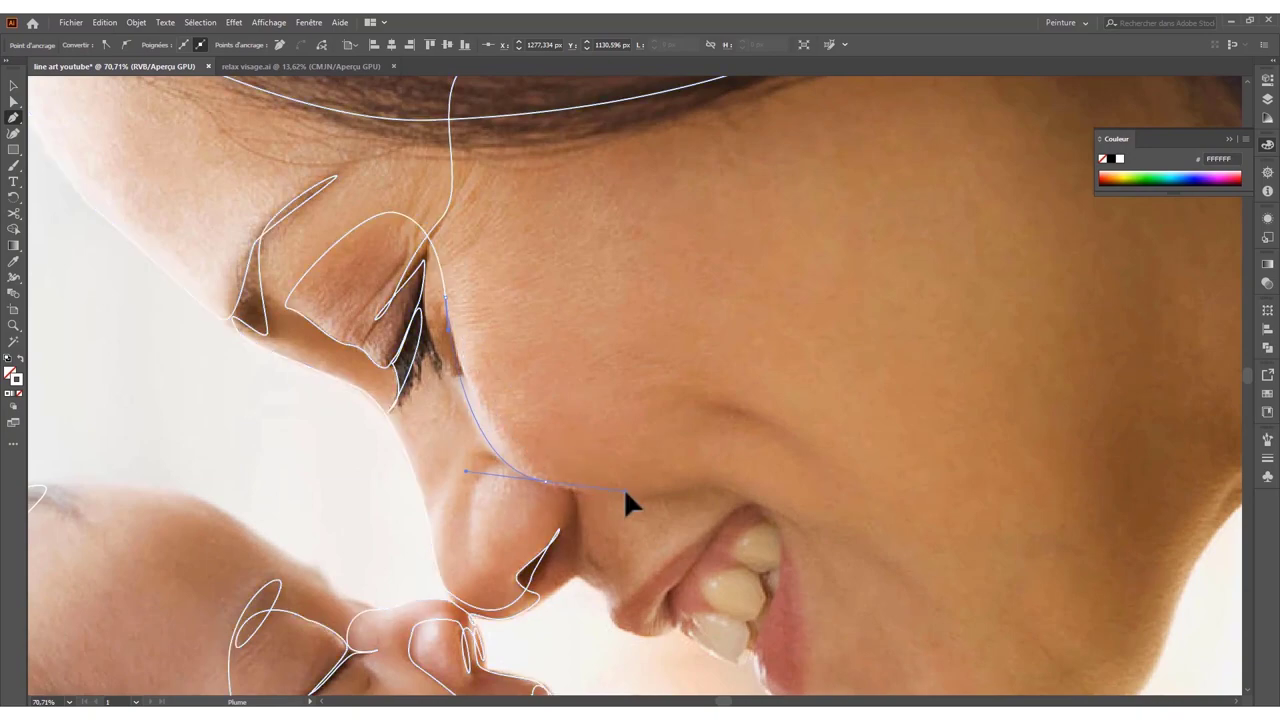
pyautogui.scroll(-3, 630, 470)
pyautogui.scroll(3, 620, 400)
pyautogui.moveTo(612, 376); pyautogui.dragTo(650, 376)
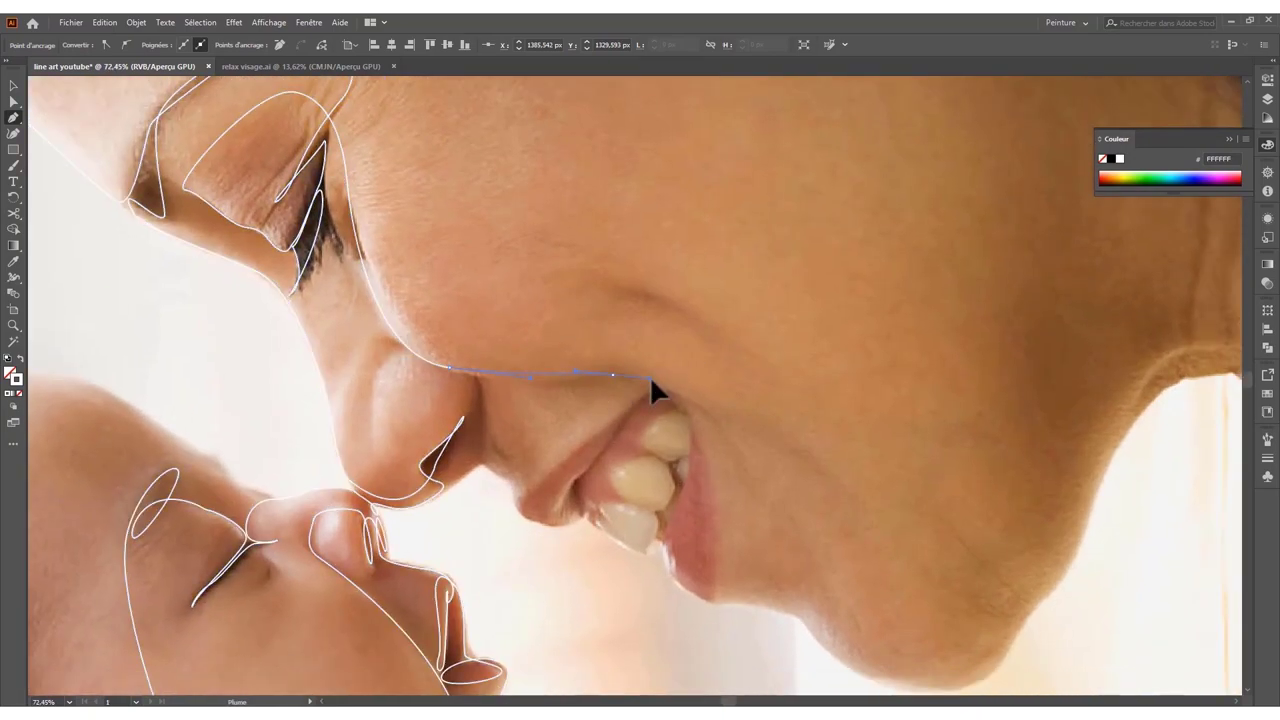
pyautogui.scroll(-3, 717, 425)
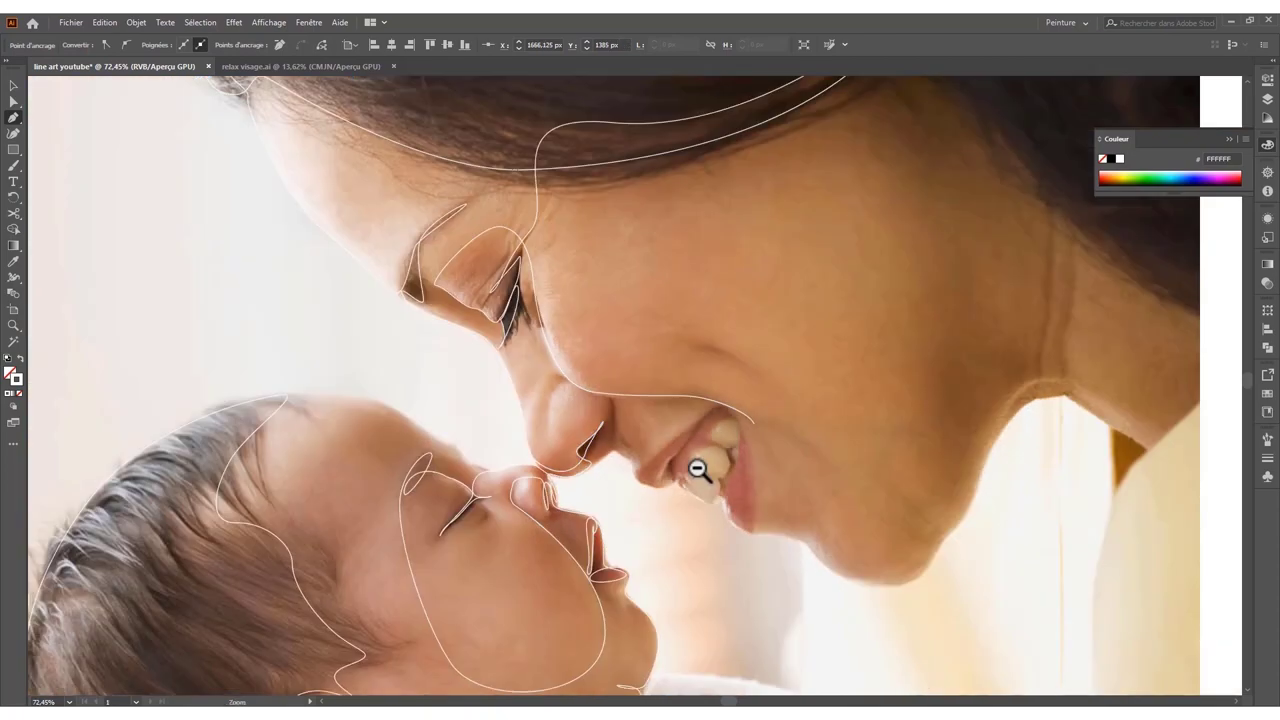
pyautogui.scroll(2, 725, 445)
# - Extend the line into the corner of the mother's mouth and finish that curve
pyautogui.scroll(2, 700, 400)
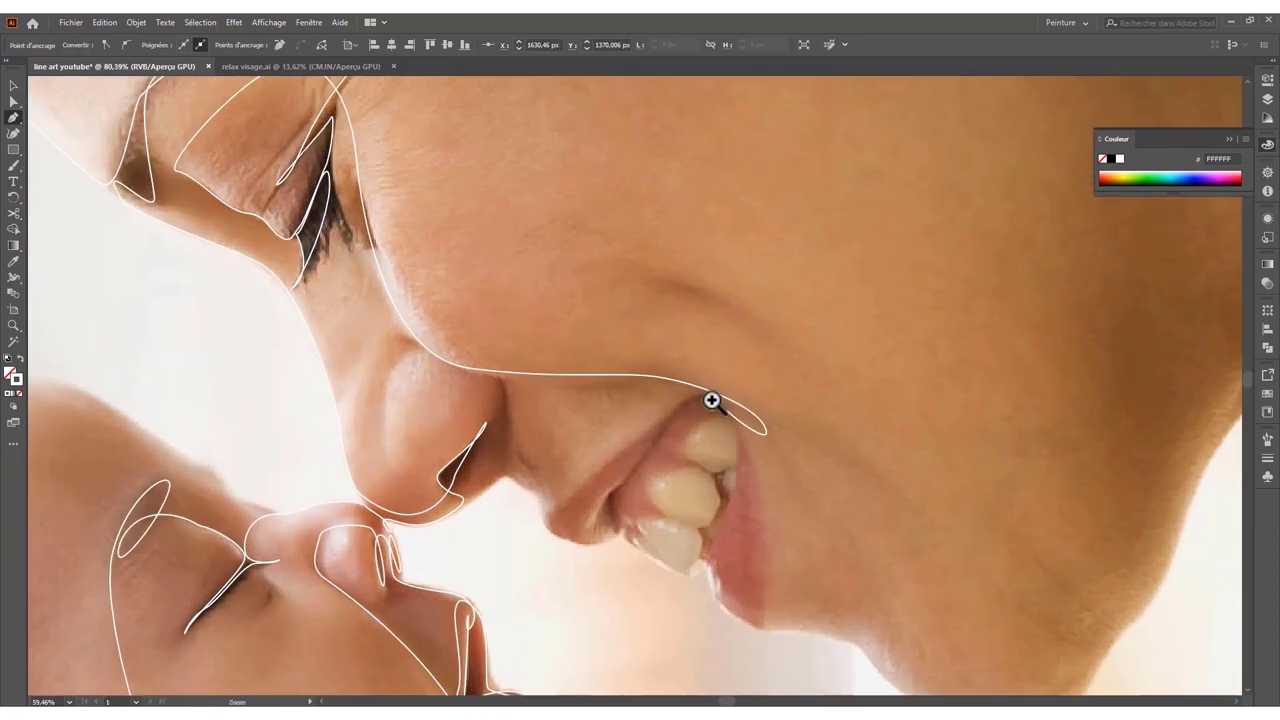
pyautogui.scroll(1, 680, 415)
pyautogui.scroll(2, 640, 420)
pyautogui.moveTo(612, 418)
pyautogui.mouseDown()
pyautogui.moveTo(606, 443)
pyautogui.moveTo(643, 465)
pyautogui.moveTo(730, 382)
pyautogui.mouseUp()
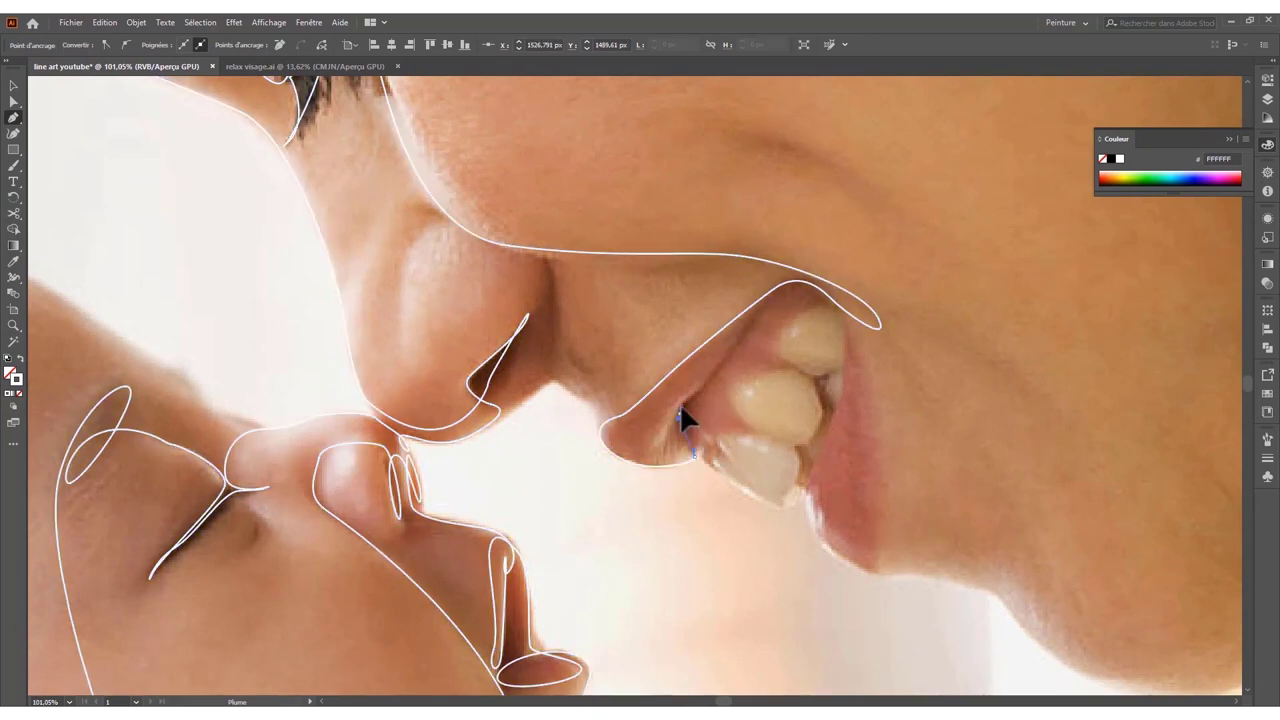
pyautogui.keyDown('ctrl'); pyautogui.click(638, 455); pyautogui.keyUp('ctrl')
# - Draw the line up along the mother's upper lip crease
pyautogui.keyDown('ctrl'); pyautogui.keyDown('alt'); pyautogui.click(655, 420); pyautogui.keyUp('alt'); pyautogui.keyUp('ctrl')
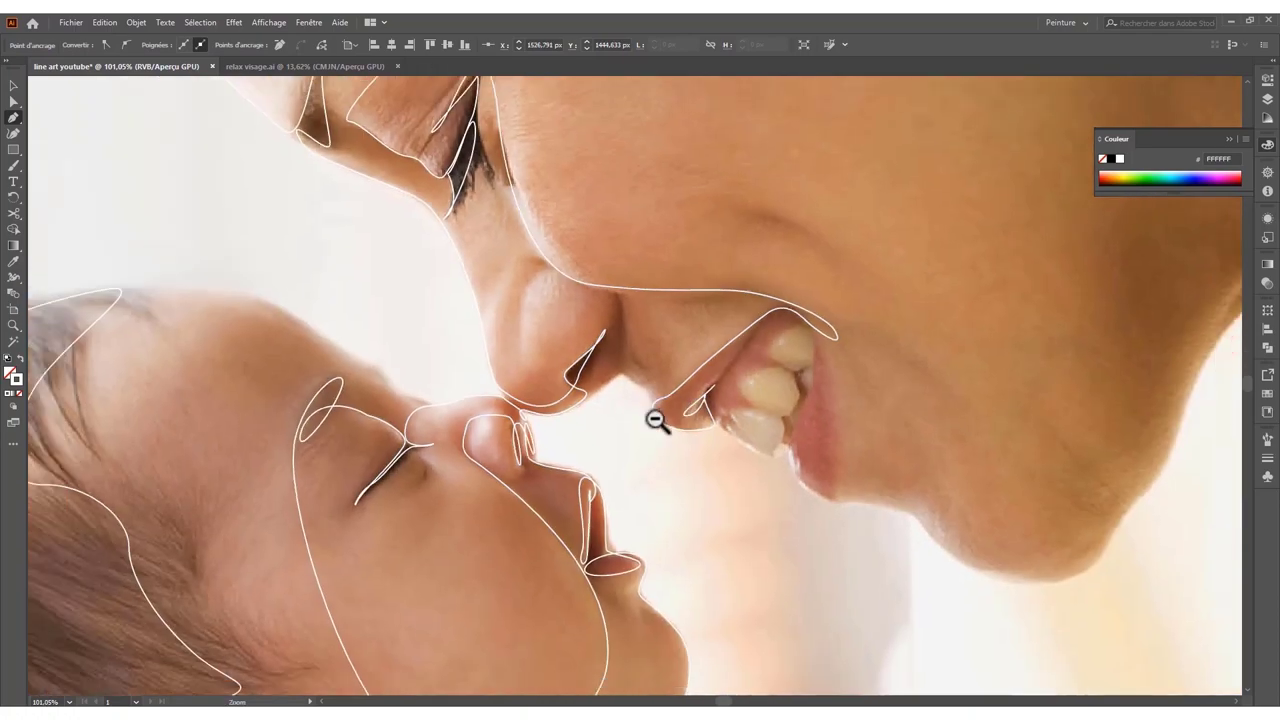
pyautogui.scroll(3, 651, 451)
pyautogui.scroll(1, 645, 485)
pyautogui.scroll(-2, 630, 485)
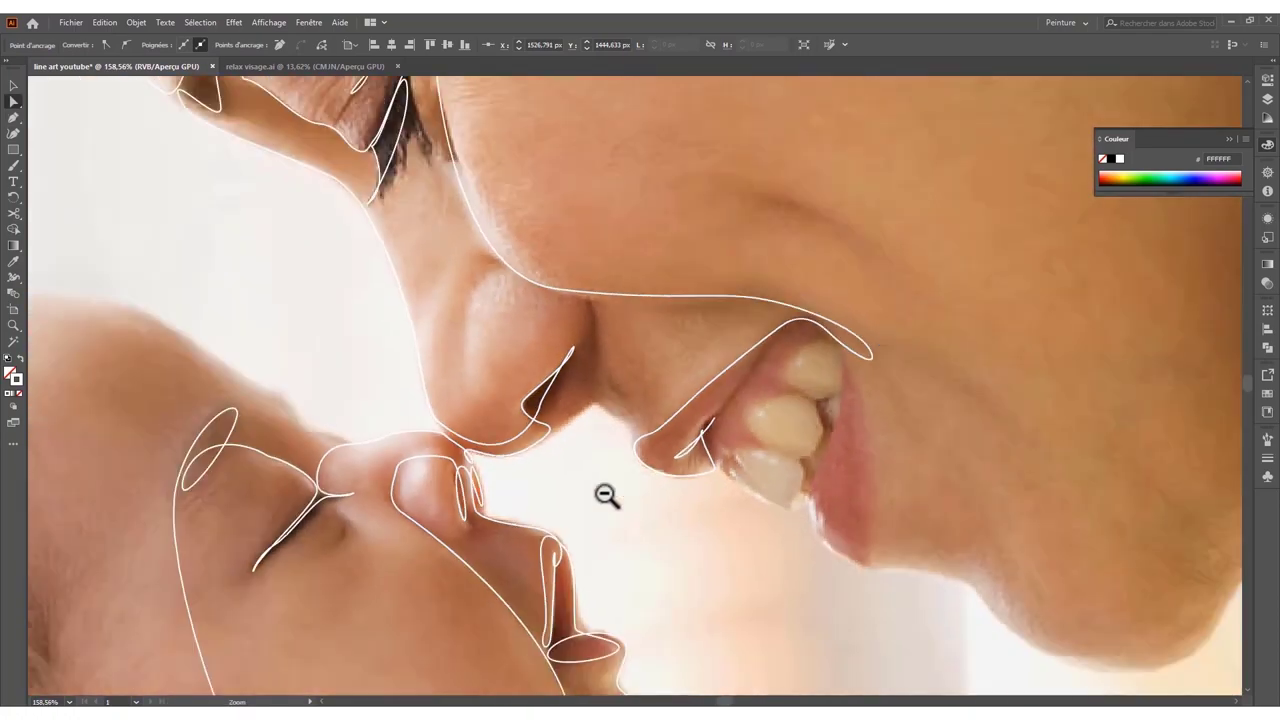
pyautogui.scroll(2, 660, 490)
pyautogui.scroll(2, 700, 460)
pyautogui.scroll(-3, 693, 450)
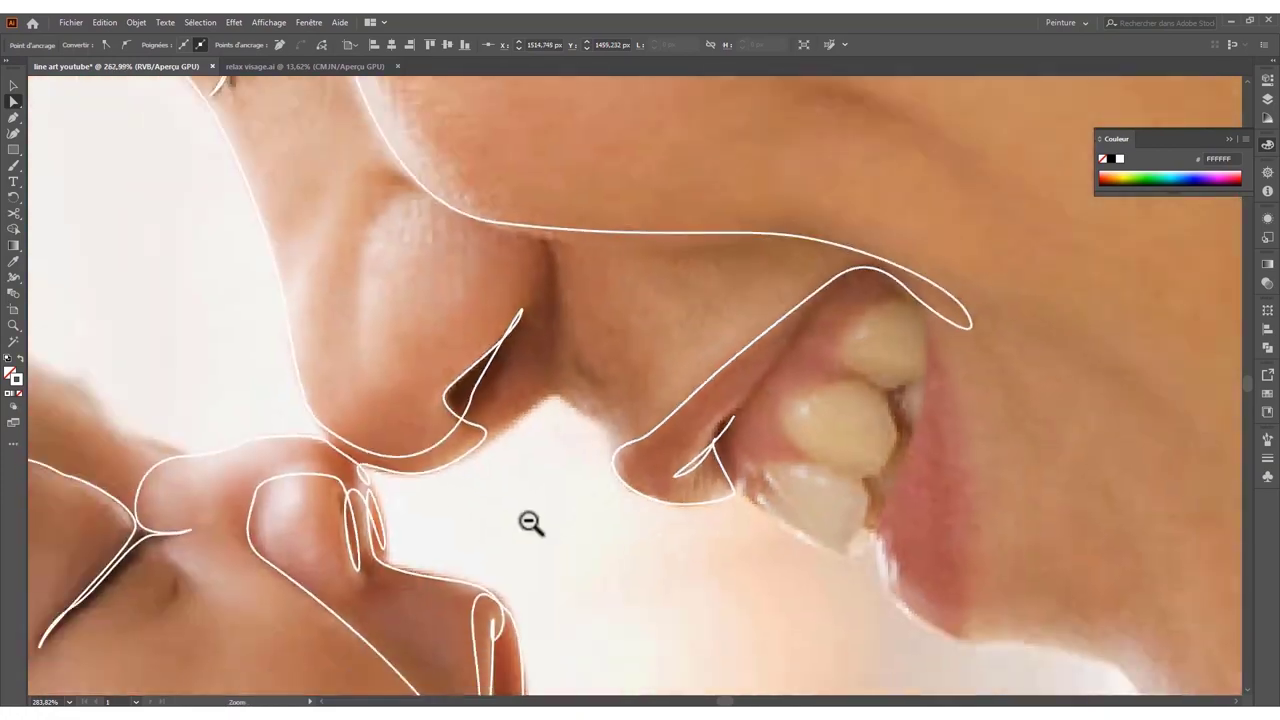
pyautogui.scroll(2, 770, 430)
pyautogui.scroll(-2, 760, 400)
pyautogui.scroll(-1, 700, 420)
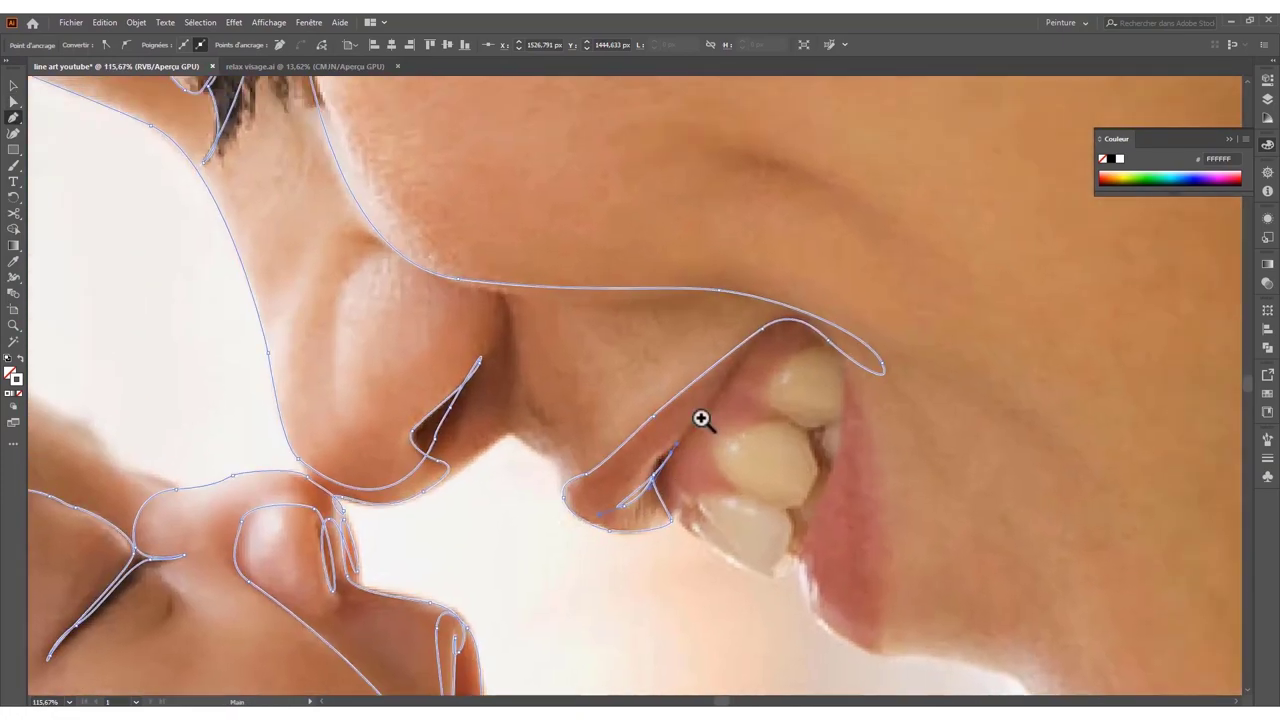
pyautogui.scroll(2, 786, 337)
pyautogui.moveTo(785, 327); pyautogui.dragTo(808, 340)
pyautogui.scroll(-2, 804, 326)
pyautogui.scroll(2, 774, 454)
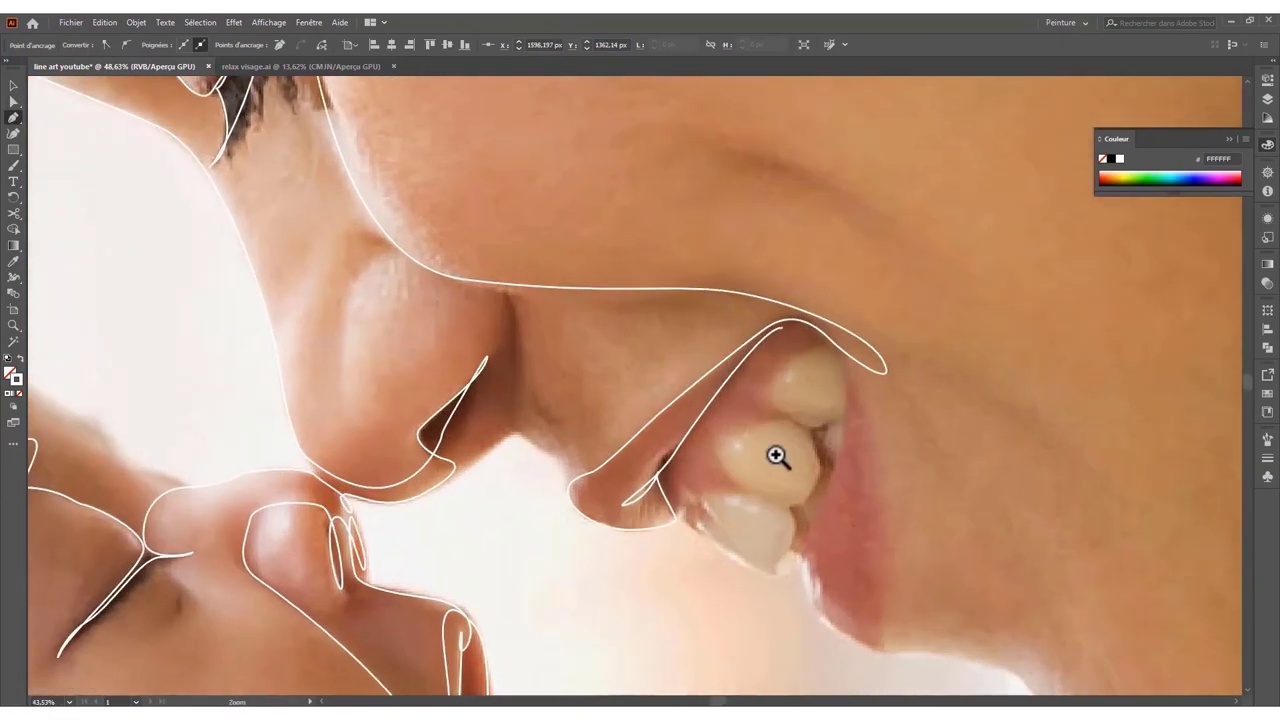
# - Trace the inner lip, then run the line down and up along the tooth edge
pyautogui.moveTo(680, 524); pyautogui.dragTo(682, 540)
pyautogui.moveTo(765, 599); pyautogui.dragTo(767, 603)
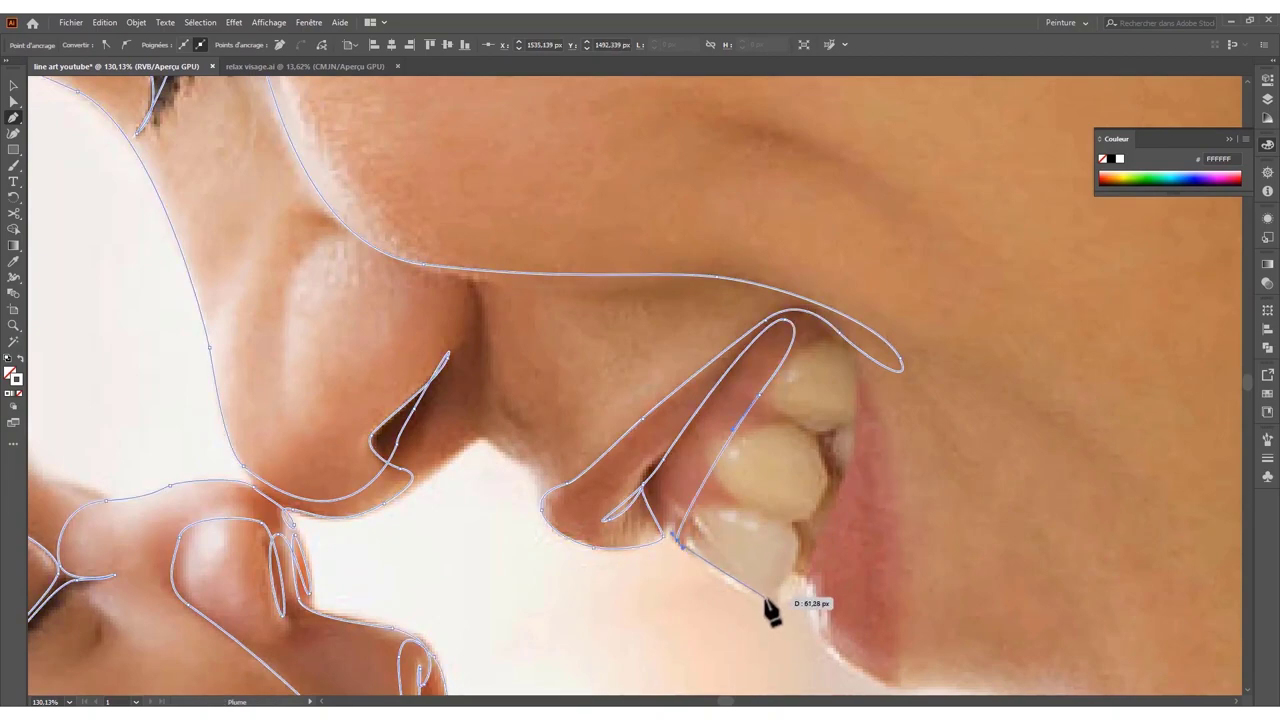
pyautogui.moveTo(800, 560); pyautogui.dragTo(808, 528)
pyautogui.moveTo(822, 460)
pyautogui.mouseDown()
pyautogui.moveTo(855, 390)
pyautogui.moveTo(700, 577)
pyautogui.moveTo(766, 409)
pyautogui.mouseUp()
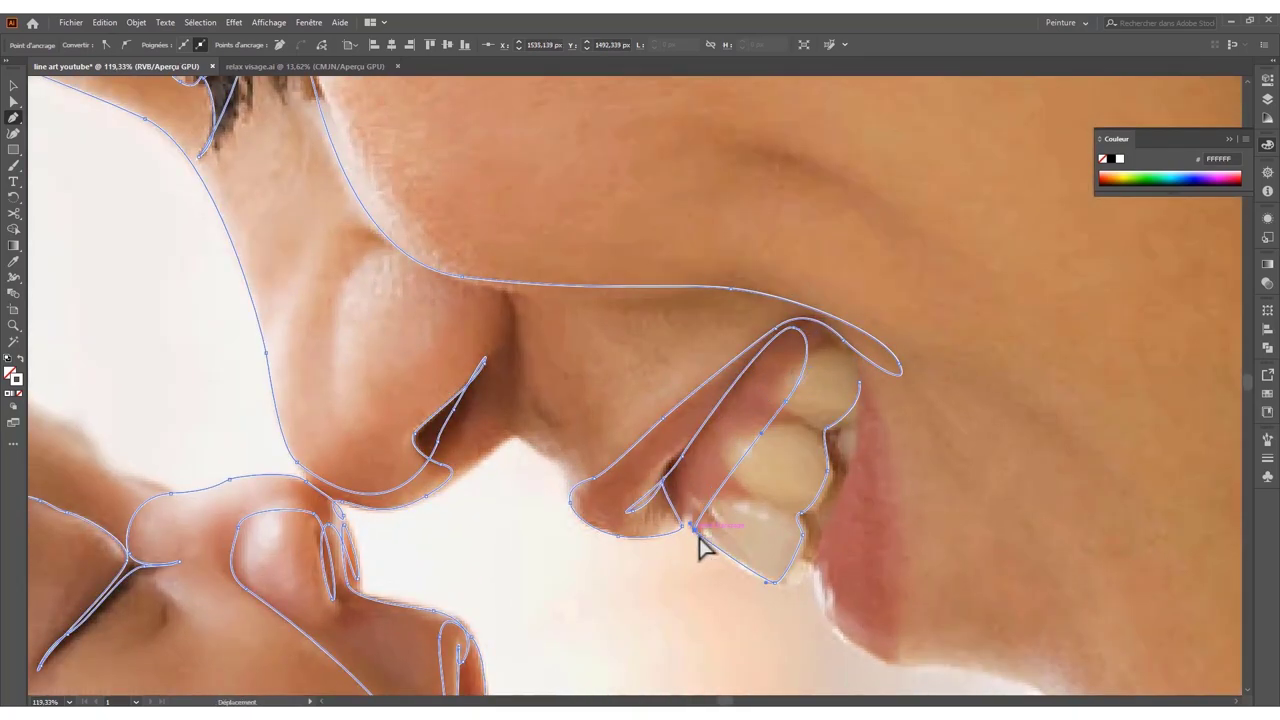
# - Drag anchors on the tooth outline with Direct Selection to refine its curve
pyautogui.moveTo(846, 481)
pyautogui.mouseDown()
pyautogui.moveTo(651, 563)
pyautogui.moveTo(857, 489)
pyautogui.mouseUp()
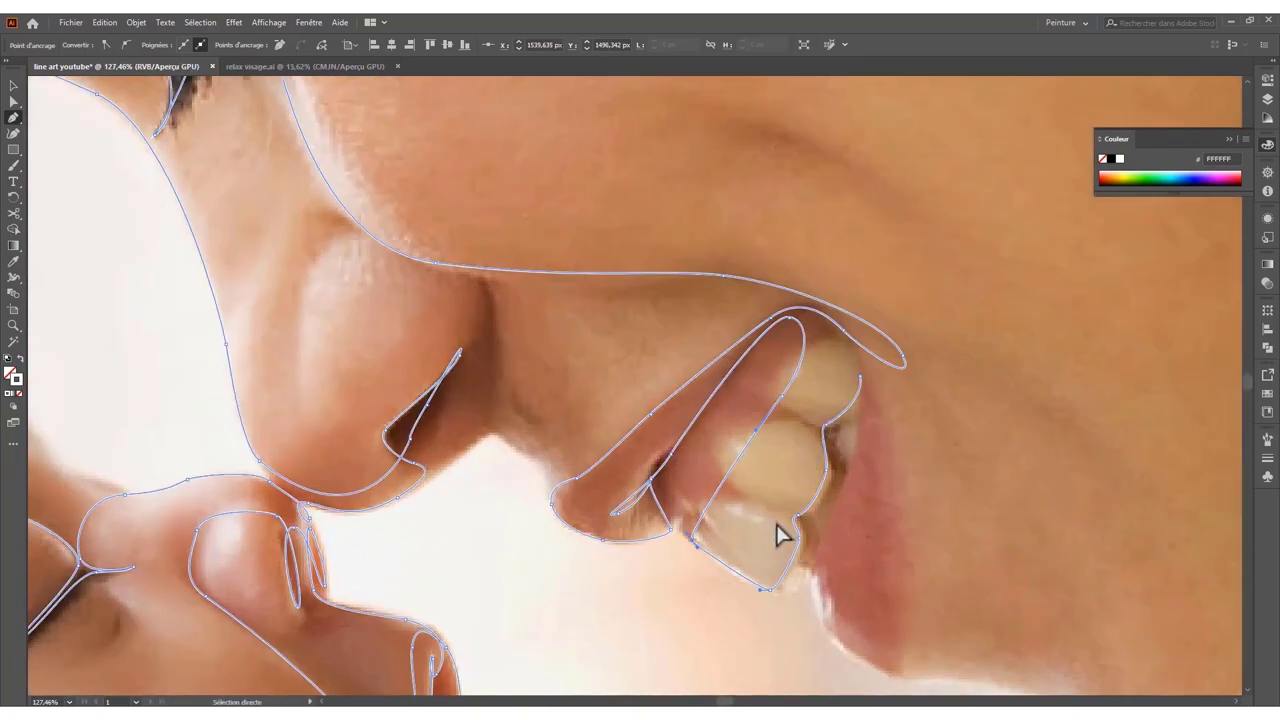
pyautogui.moveTo(866, 383); pyautogui.dragTo(816, 478)
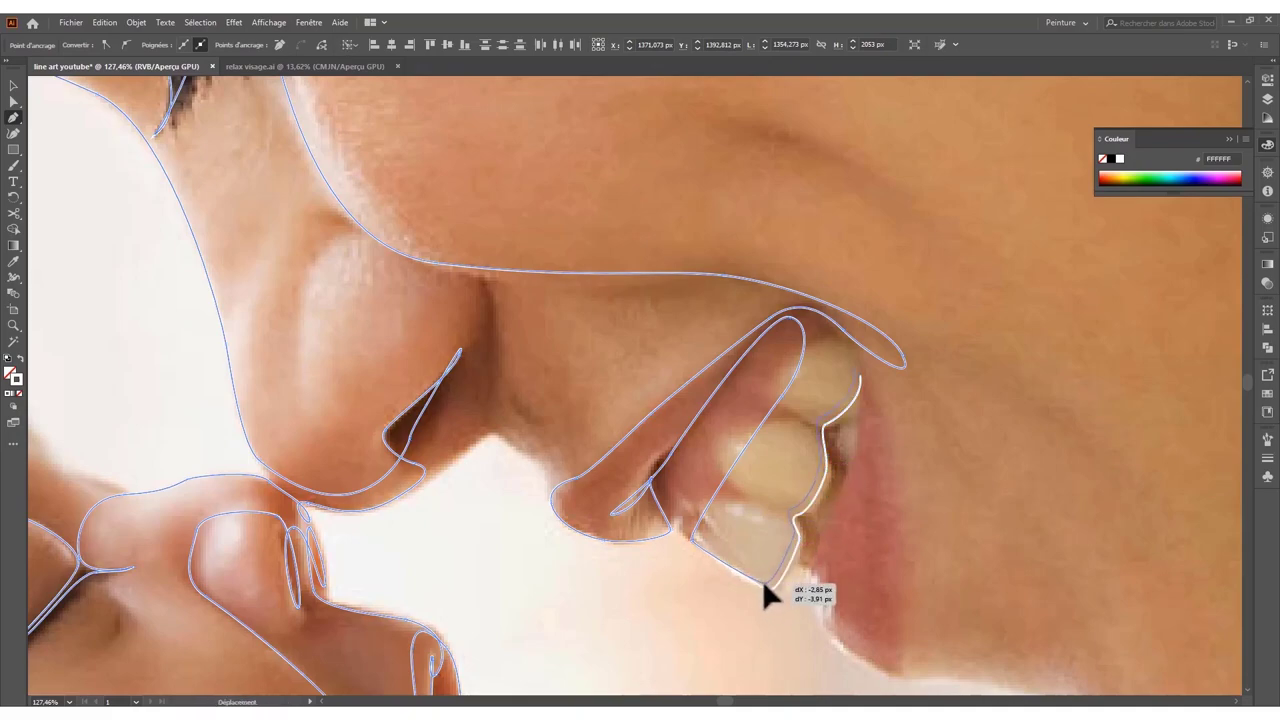
pyautogui.moveTo(763, 586); pyautogui.dragTo(759, 580)
pyautogui.scroll(-3, 759, 580)
pyautogui.scroll(3, 722, 488)
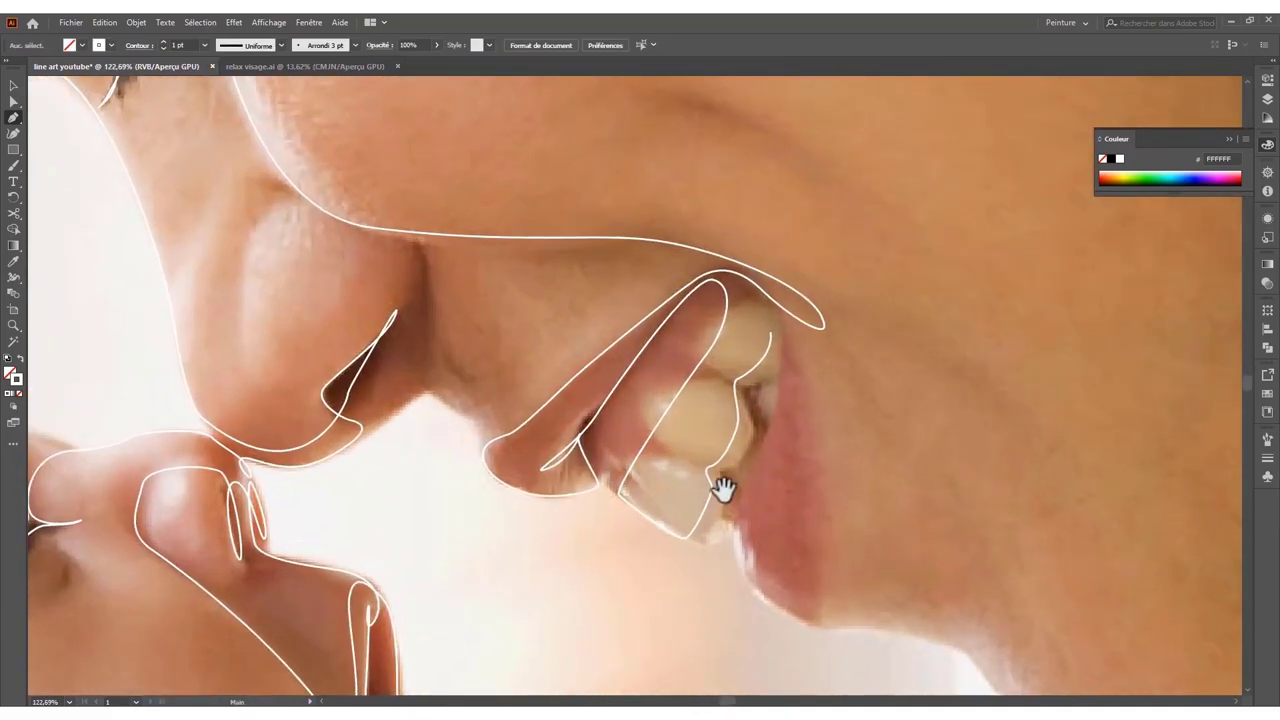
# - Draw a Pen anchor from the upper lip down the mother's lower lip contour toward her chin
pyautogui.scroll(1, 722, 488)
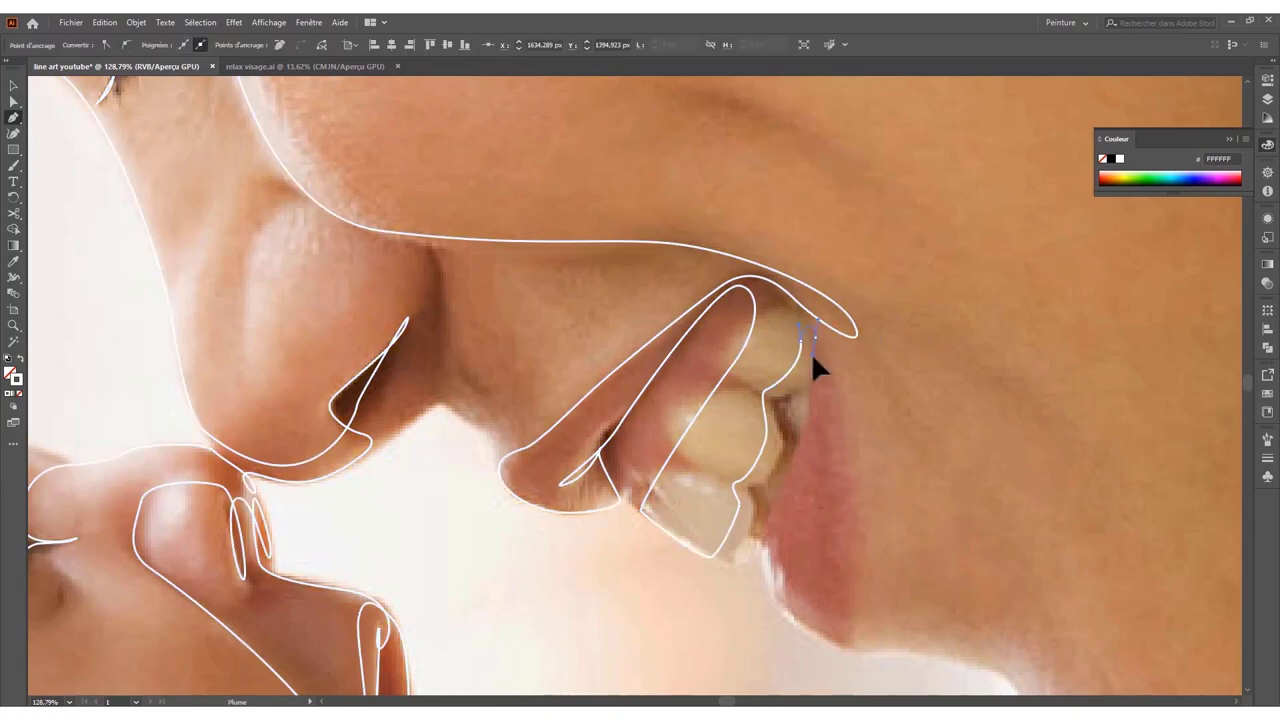
pyautogui.moveTo(774, 485); pyautogui.dragTo(758, 513)
pyautogui.scroll(-3, 781, 608)
pyautogui.scroll(-2, 843, 634)
pyautogui.scroll(2, 714, 571)
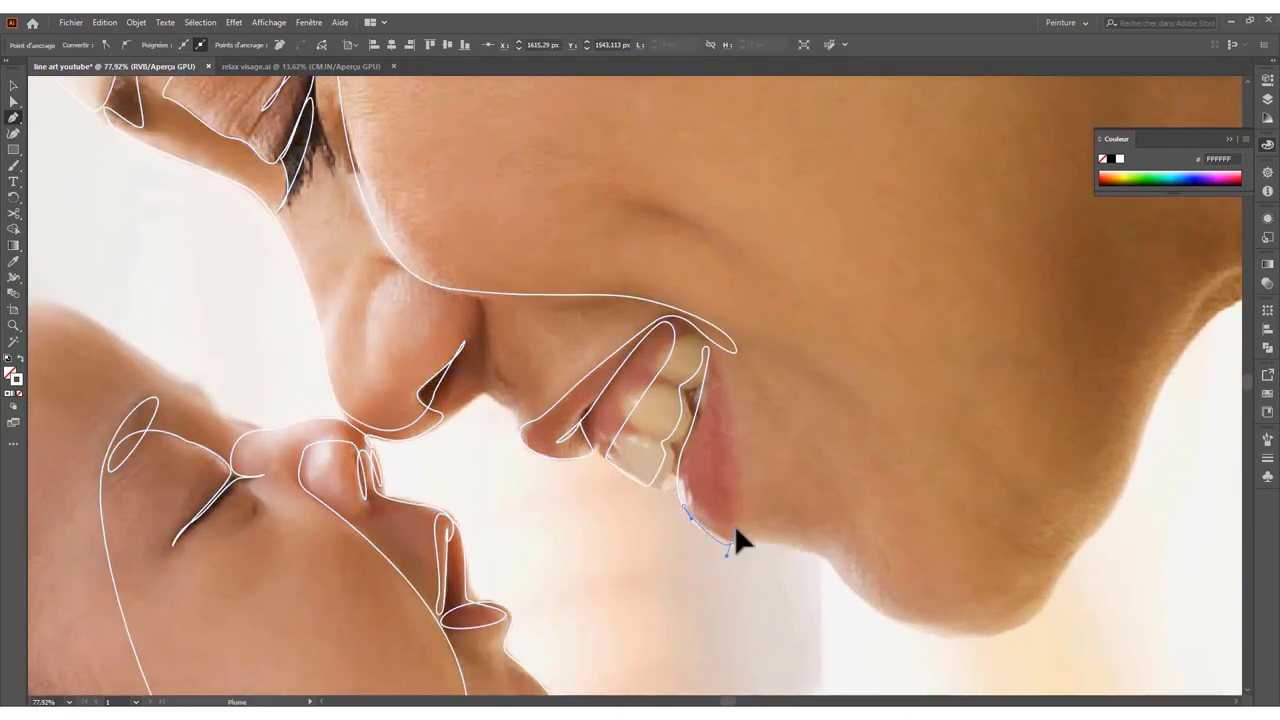
pyautogui.scroll(2, 740, 408)
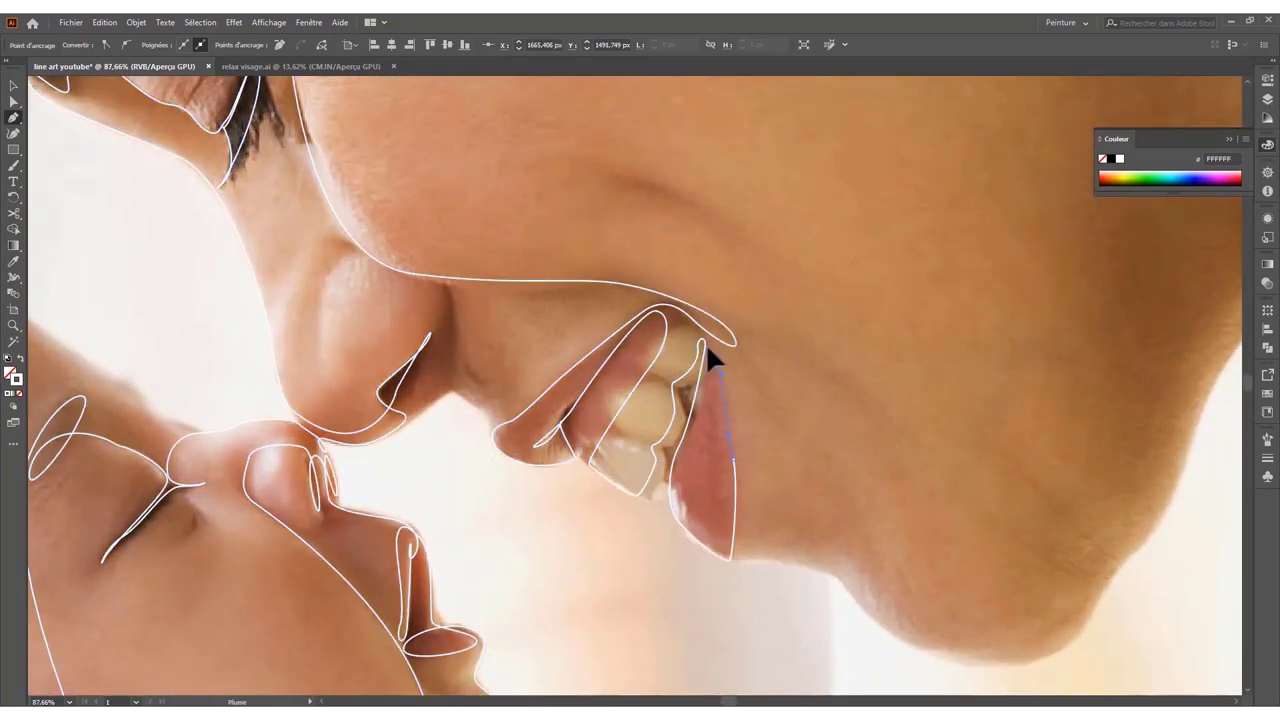
pyautogui.scroll(-3, 526, 471)
pyautogui.scroll(2, 731, 434)
pyautogui.scroll(-2, 551, 494)
pyautogui.scroll(-1, 668, 474)
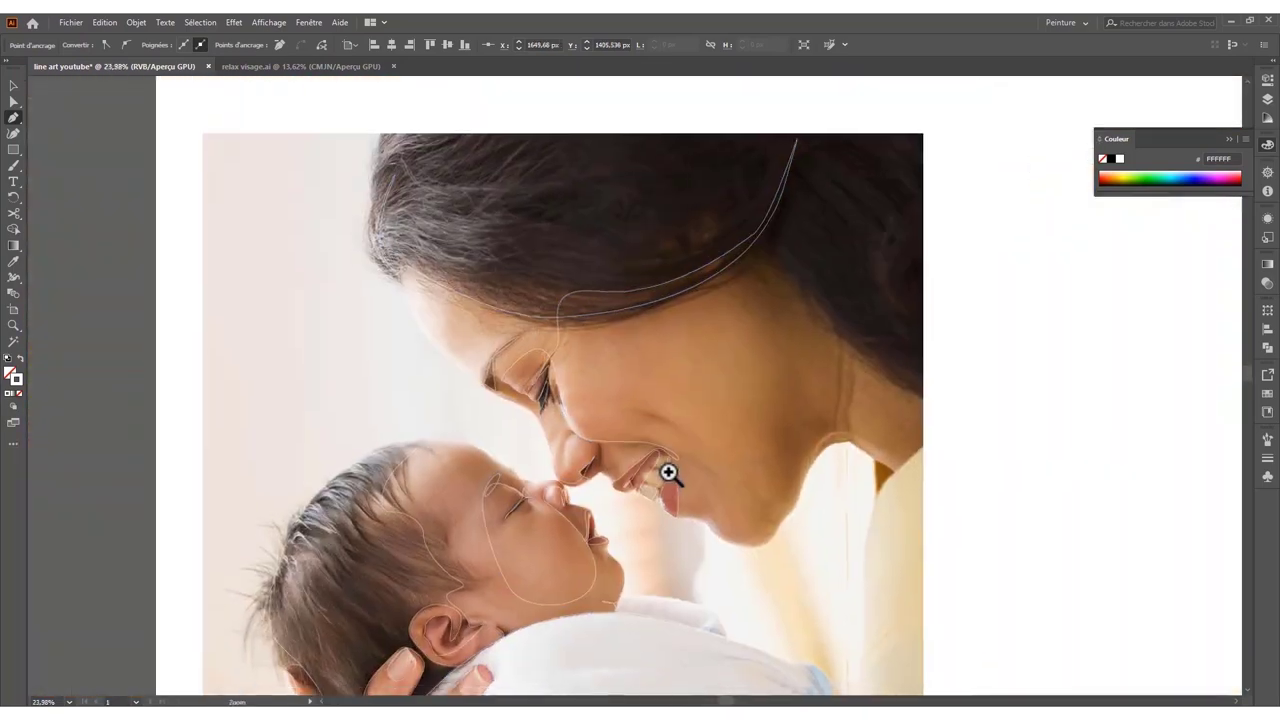
pyautogui.scroll(1, 668, 474)
pyautogui.scroll(2, 586, 480)
pyautogui.scroll(2, 623, 483)
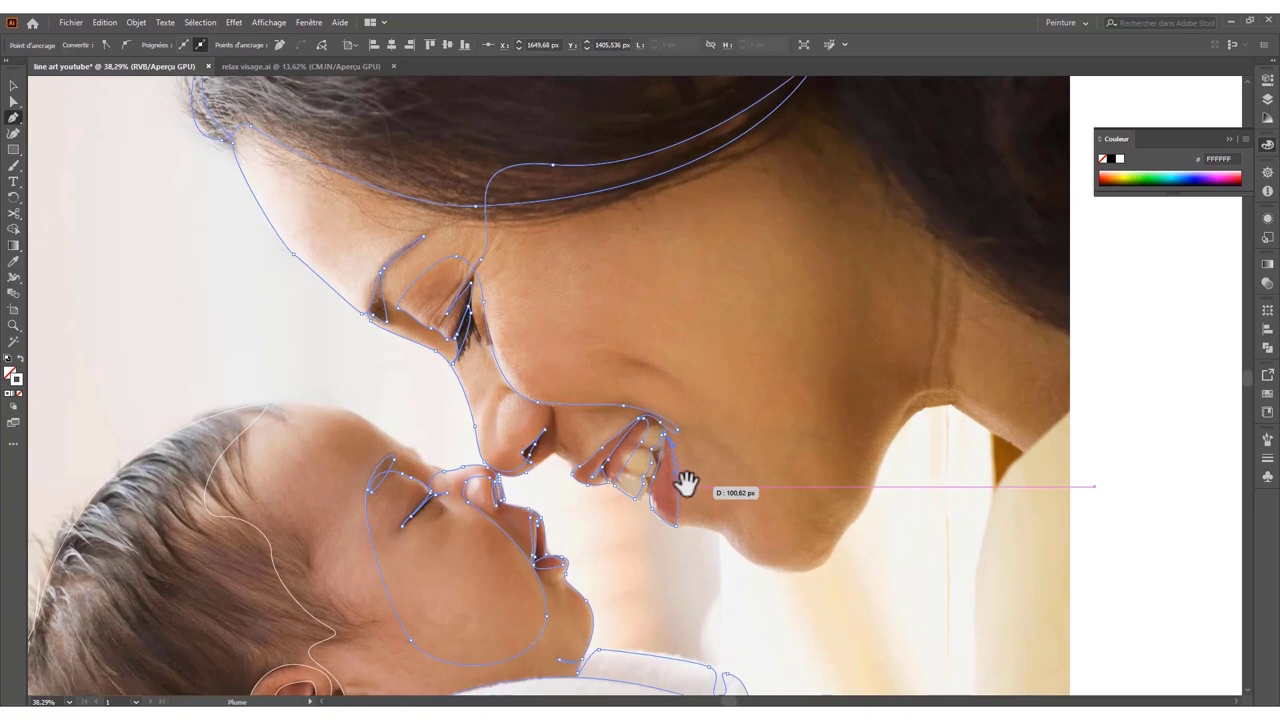
pyautogui.scroll(4, 740, 440)
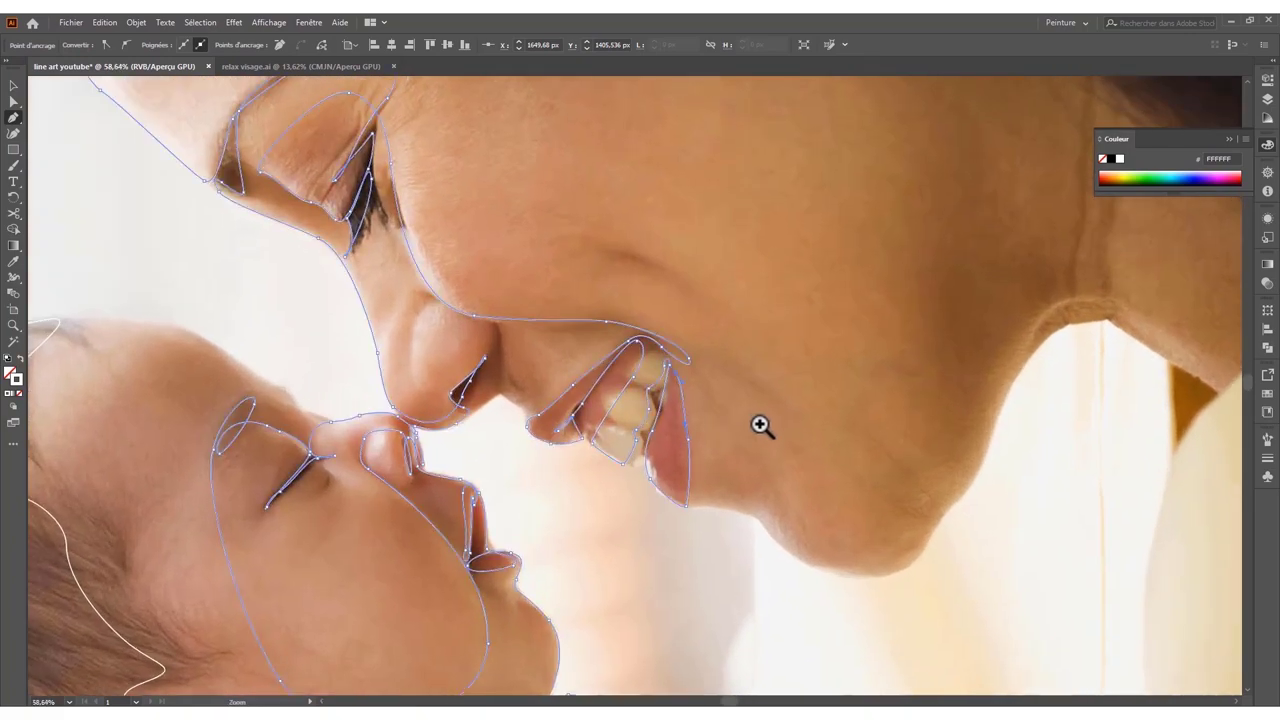
pyautogui.scroll(-2, 746, 465)
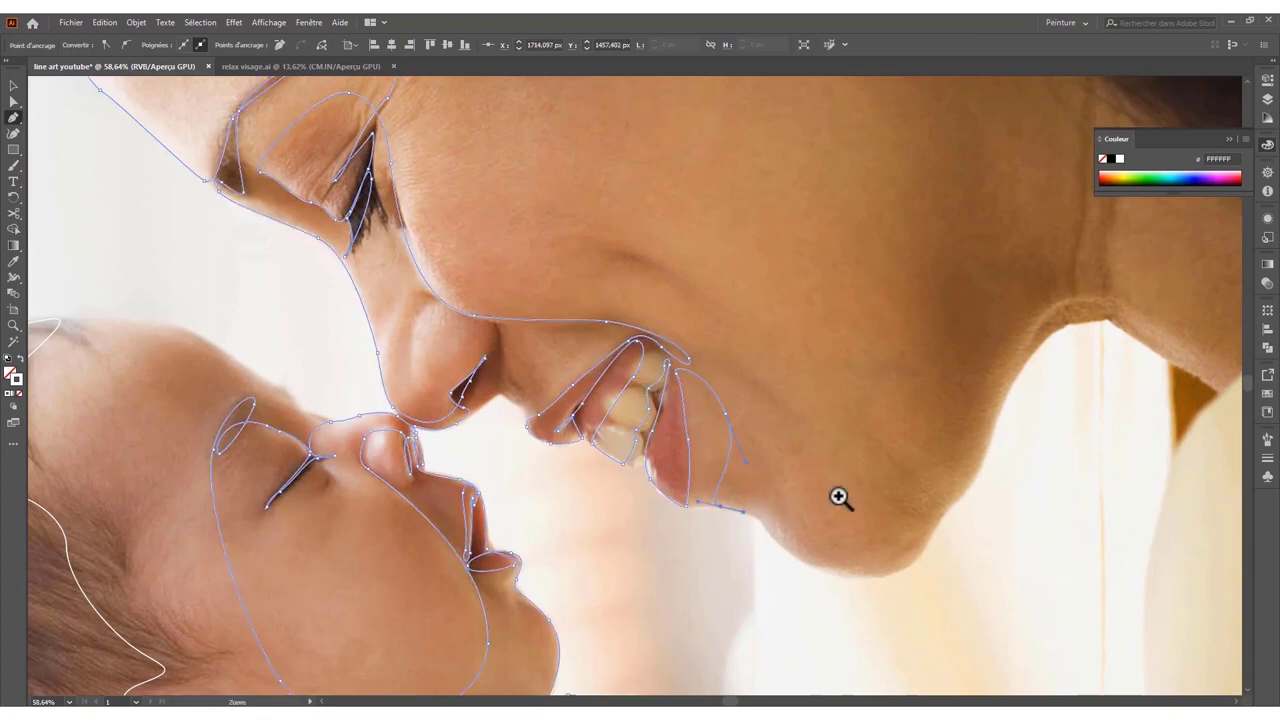
pyautogui.scroll(-3, 563, 551)
pyautogui.scroll(3, 808, 515)
pyautogui.scroll(10, 808, 515)
# - Trace the line along the chin and up the mother's neck, redoing one neck segment
pyautogui.moveTo(800, 582); pyautogui.dragTo(912, 590)
pyautogui.scroll(-3, 931, 573)
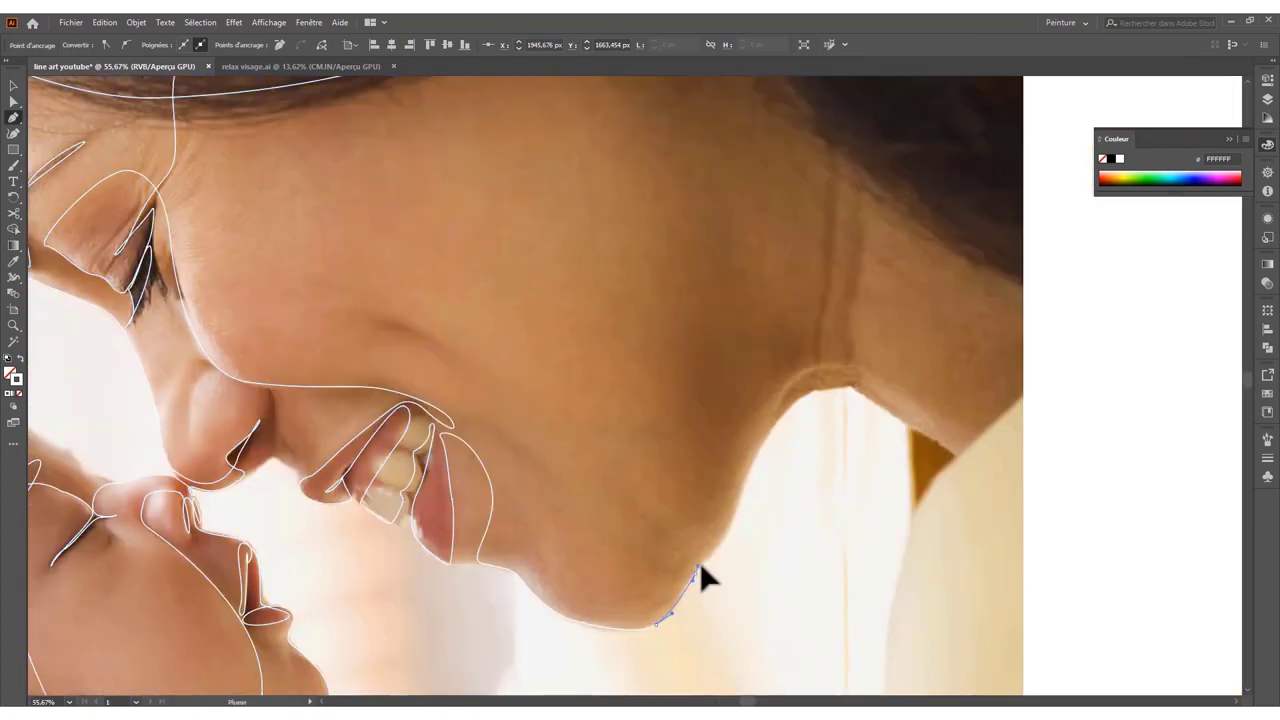
pyautogui.scroll(2, 743, 529)
pyautogui.moveTo(745, 482)
pyautogui.mouseDown()
pyautogui.moveTo(780, 488)
pyautogui.moveTo(677, 560)
pyautogui.moveTo(670, 532)
pyautogui.mouseUp()
pyautogui.scroll(-1, 811, 494)
pyautogui.hotkey('ctrl', 'z')
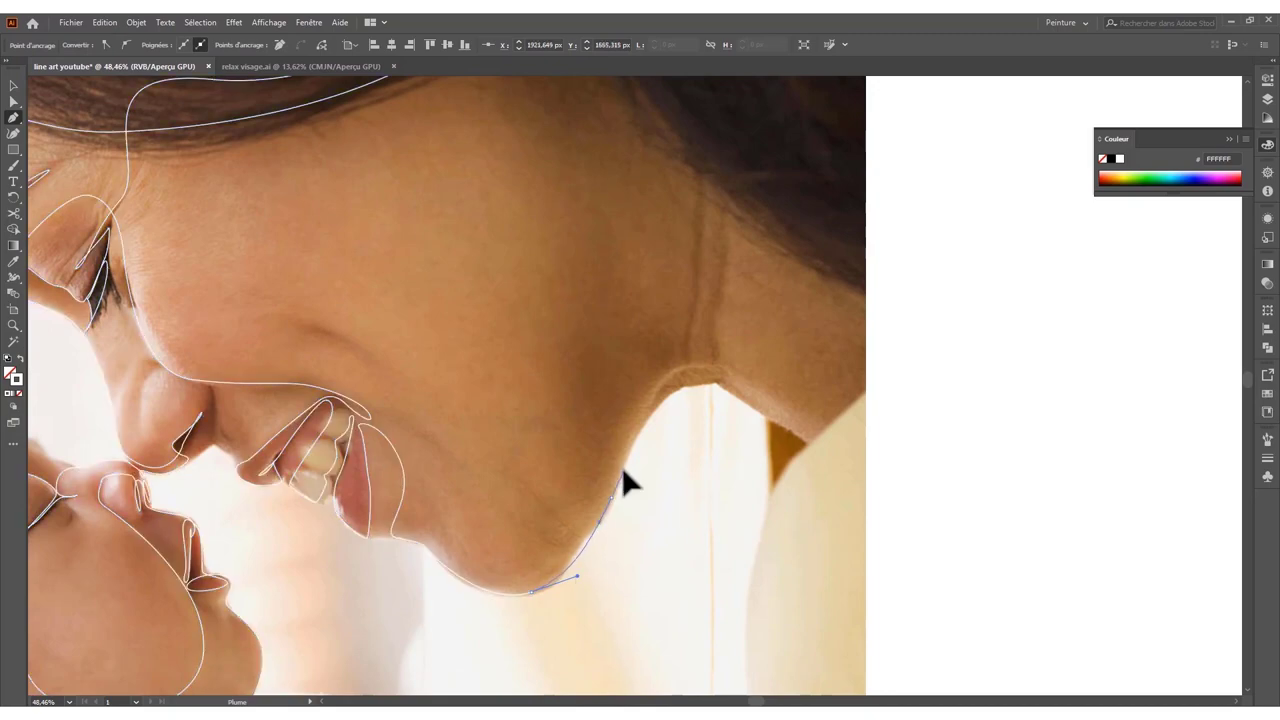
pyautogui.click(712, 390)
pyautogui.scroll(-3, 726, 443)
pyautogui.scroll(1, 640, 474)
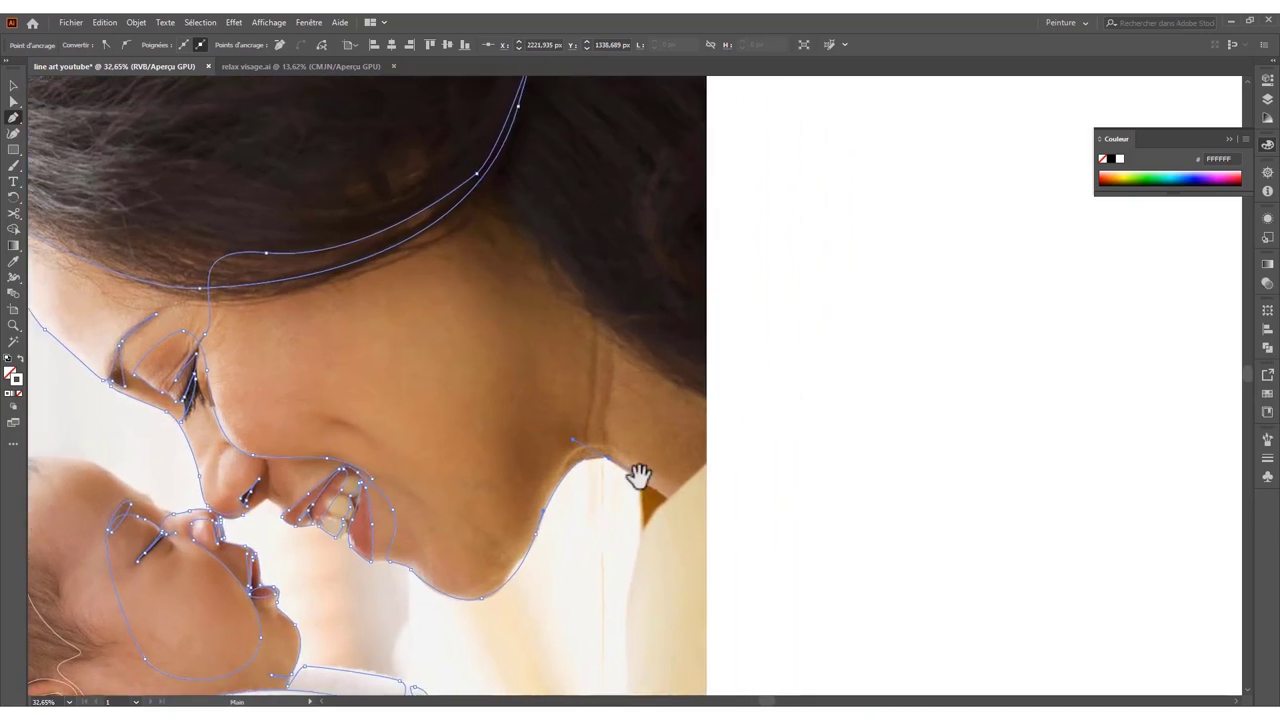
# - Curve the line where the neck meets the shoulder into the hair, then end the path
pyautogui.moveTo(640, 474); pyautogui.dragTo(555, 520)
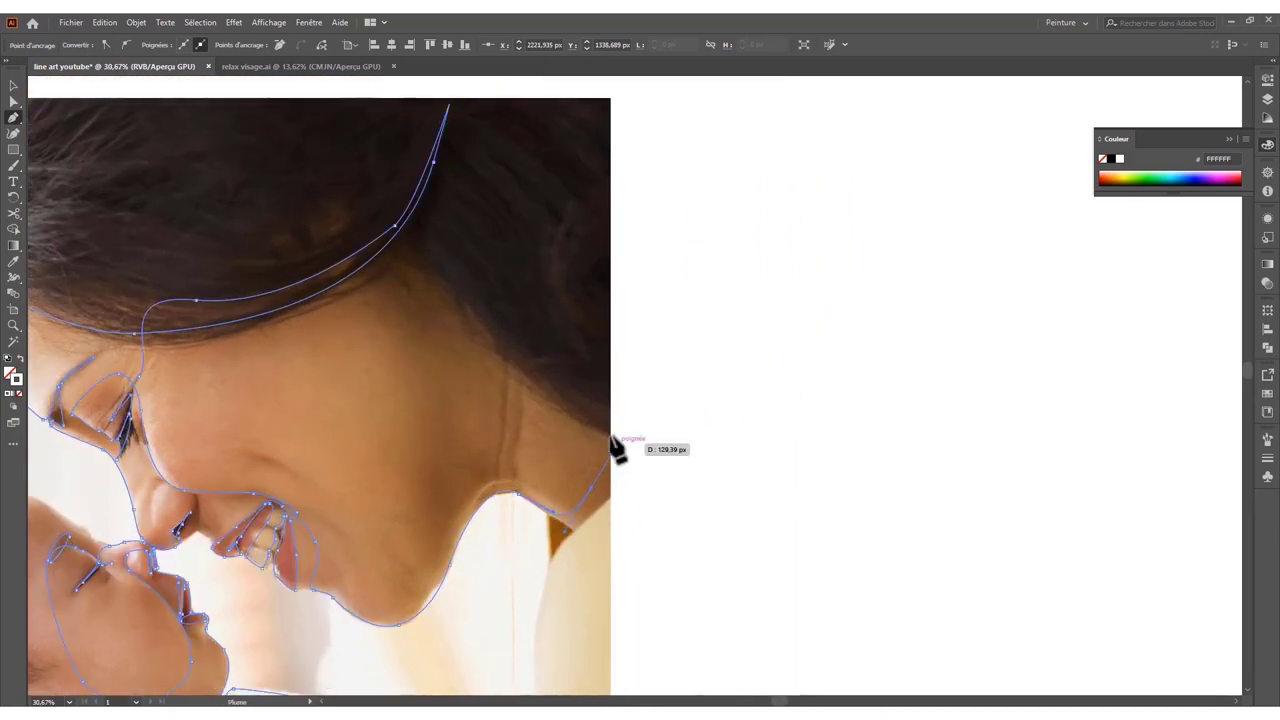
pyautogui.moveTo(473, 324); pyautogui.dragTo(476, 330)
pyautogui.scroll(-2, 476, 330)
pyautogui.scroll(3, 490, 320)
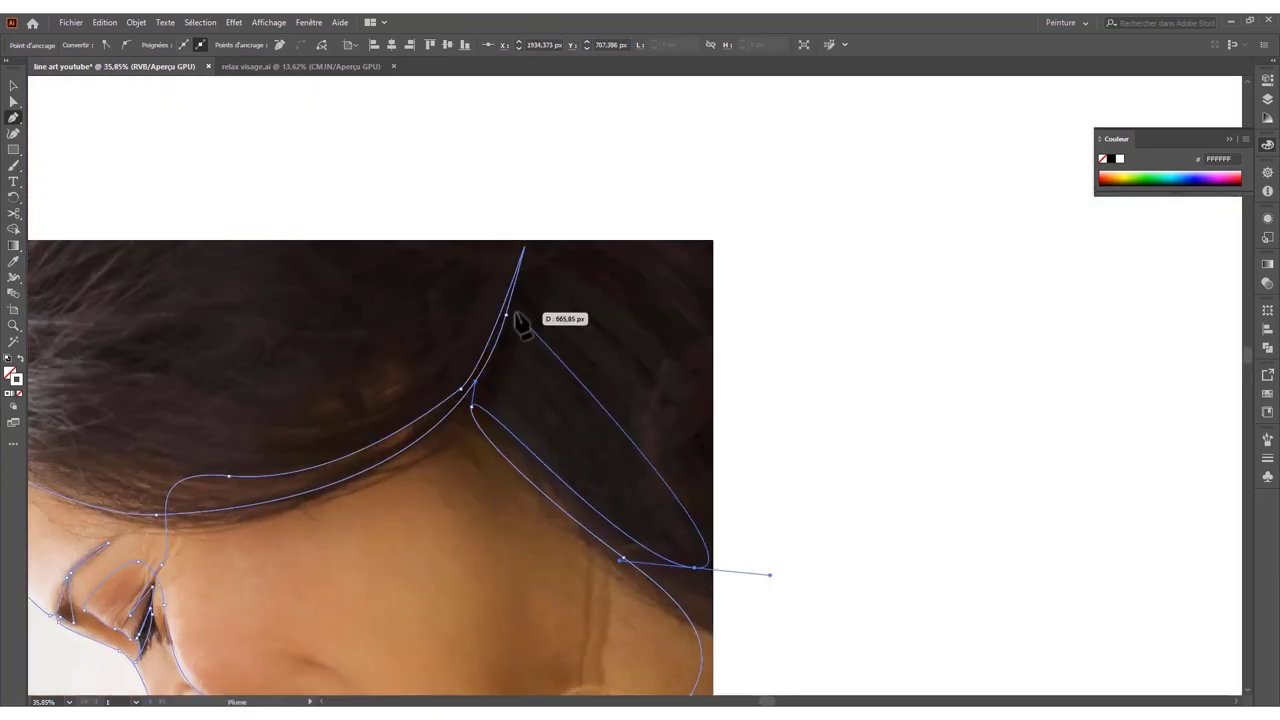
pyautogui.keyDown('ctrl'); pyautogui.click(369, 382); pyautogui.keyUp('ctrl')
pyautogui.scroll(-3, 369, 382)
pyautogui.moveTo(503, 437)
pyautogui.mouseDown()
pyautogui.moveTo(590, 412)
pyautogui.moveTo(276, 310)
pyautogui.mouseUp()
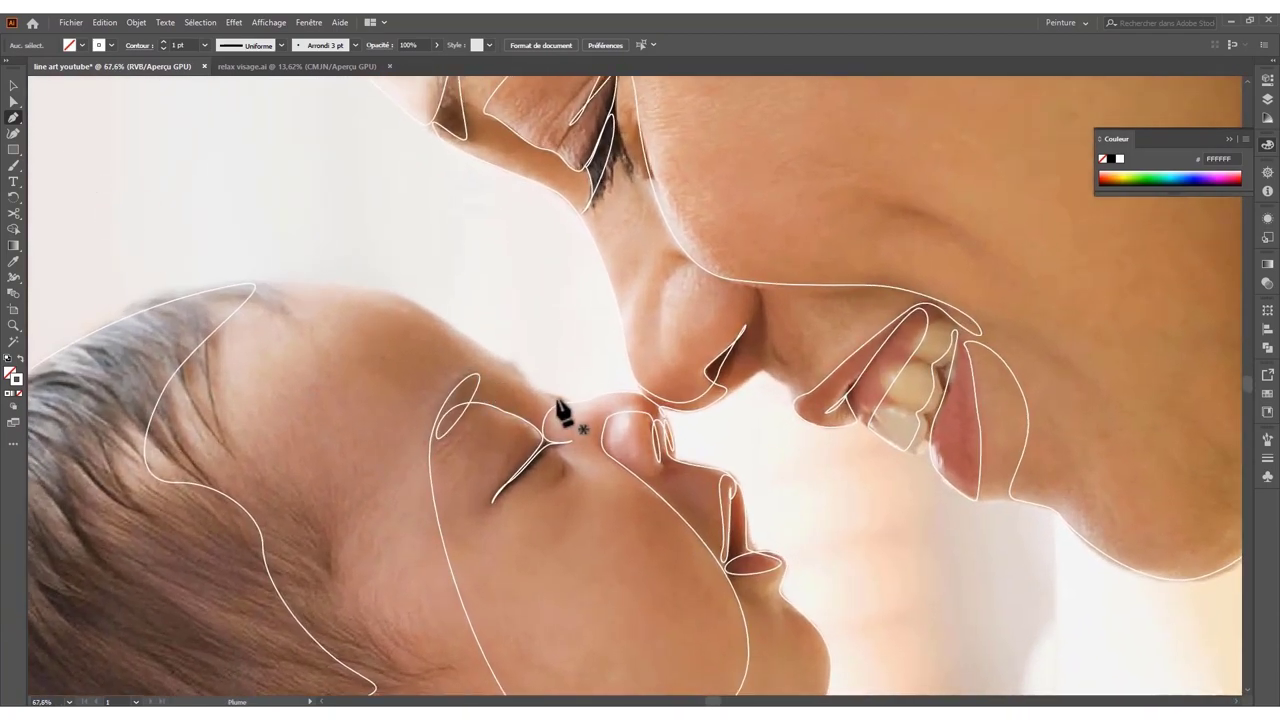
# - Curve the line from the baby's nose over the forehead to the crown of the head
pyautogui.scroll(1, 560, 410)
pyautogui.scroll(2, 771, 500)
pyautogui.scroll(2, 815, 480)
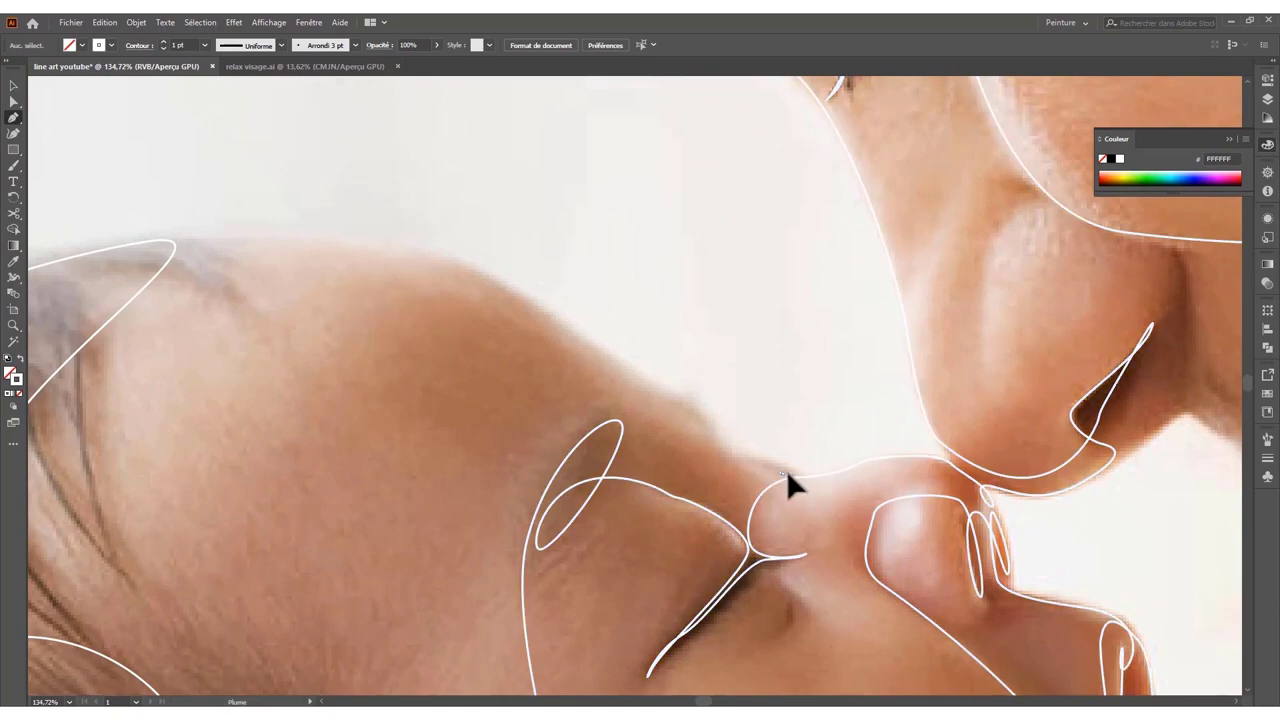
pyautogui.scroll(-2, 700, 430)
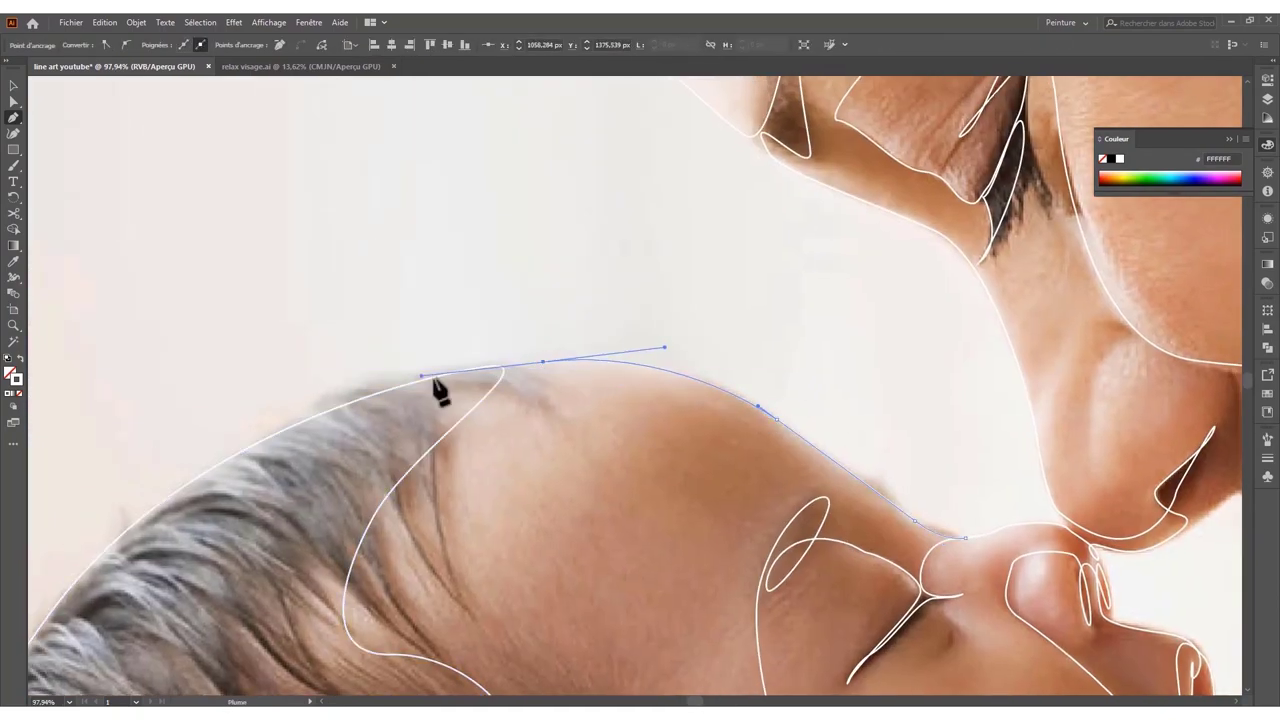
pyautogui.moveTo(443, 391); pyautogui.dragTo(635, 415)
pyautogui.scroll(-3, 635, 415)
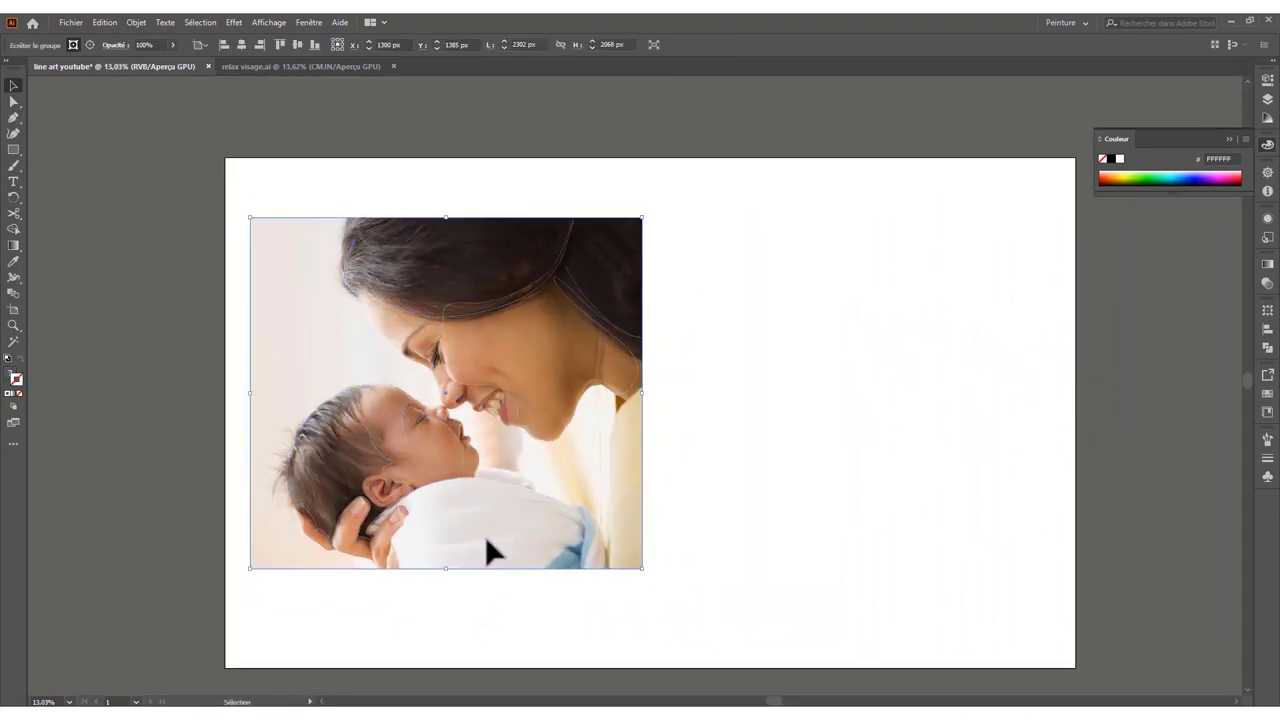
# - Duplicate the line drawing to the empty right side and set its stroke to black
pyautogui.press('a')
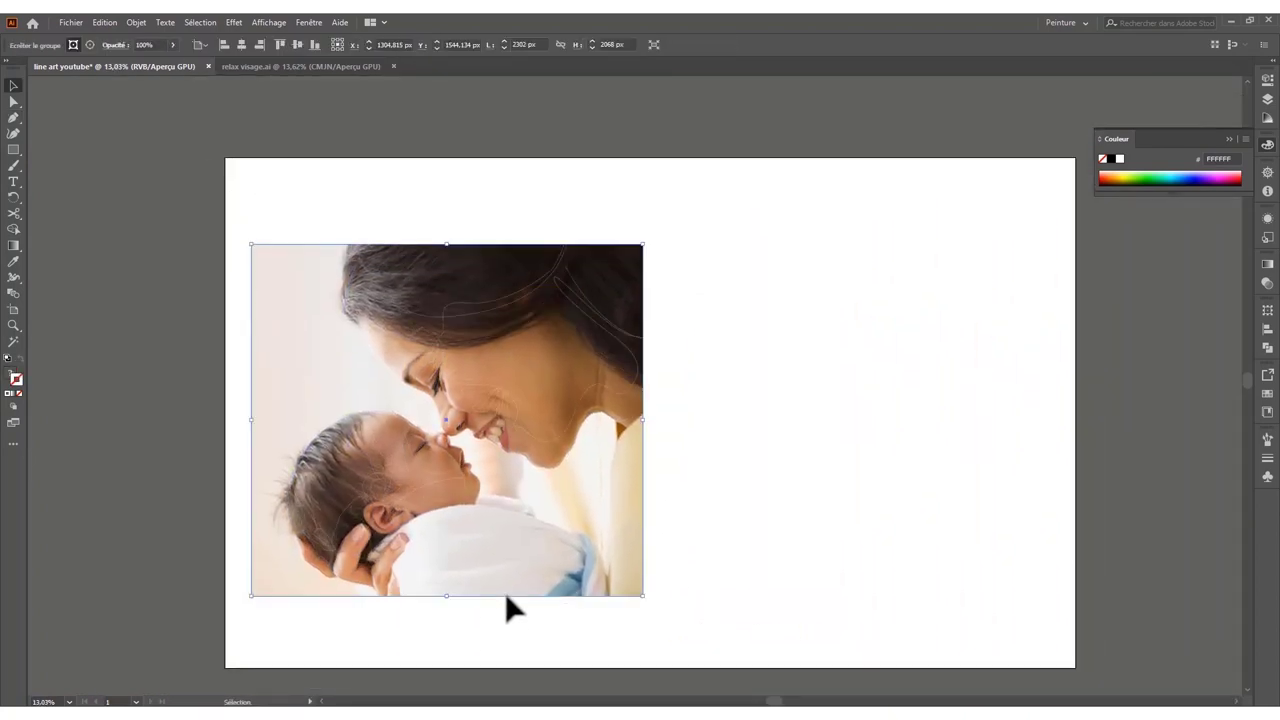
pyautogui.click(622, 545)
pyautogui.moveTo(605, 452); pyautogui.dragTo(905, 452)
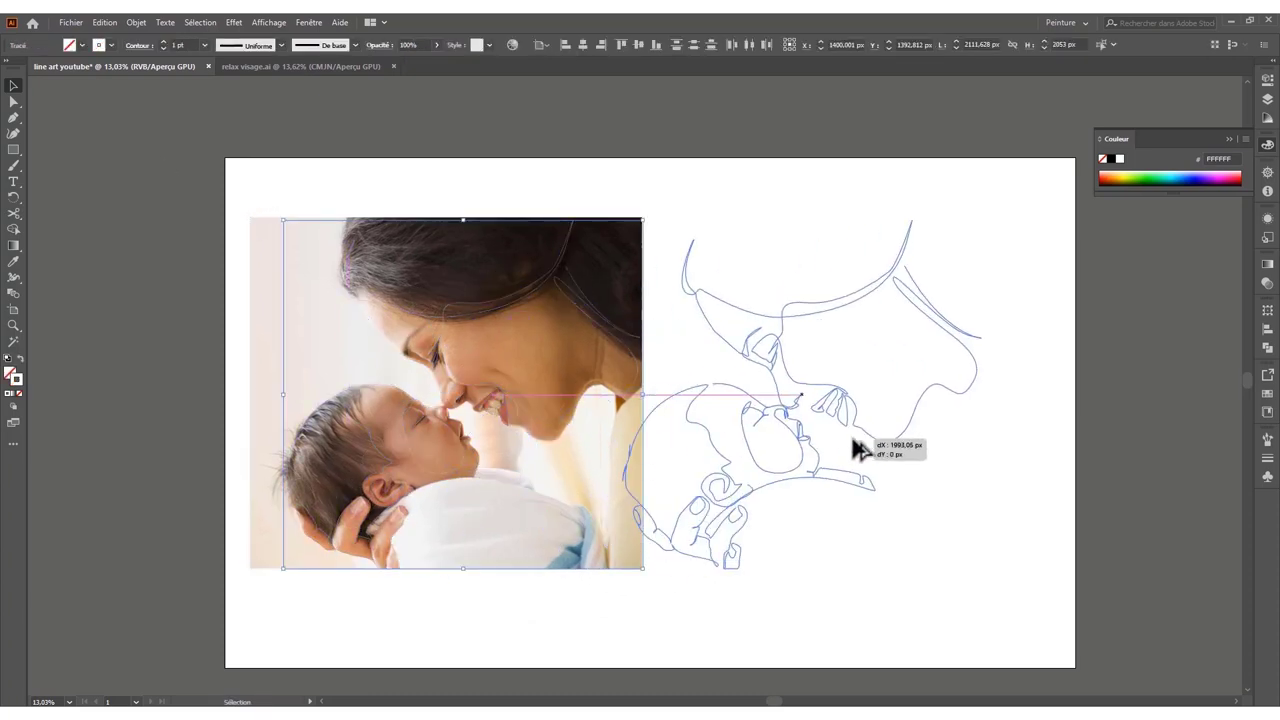
pyautogui.doubleClick(16, 378)
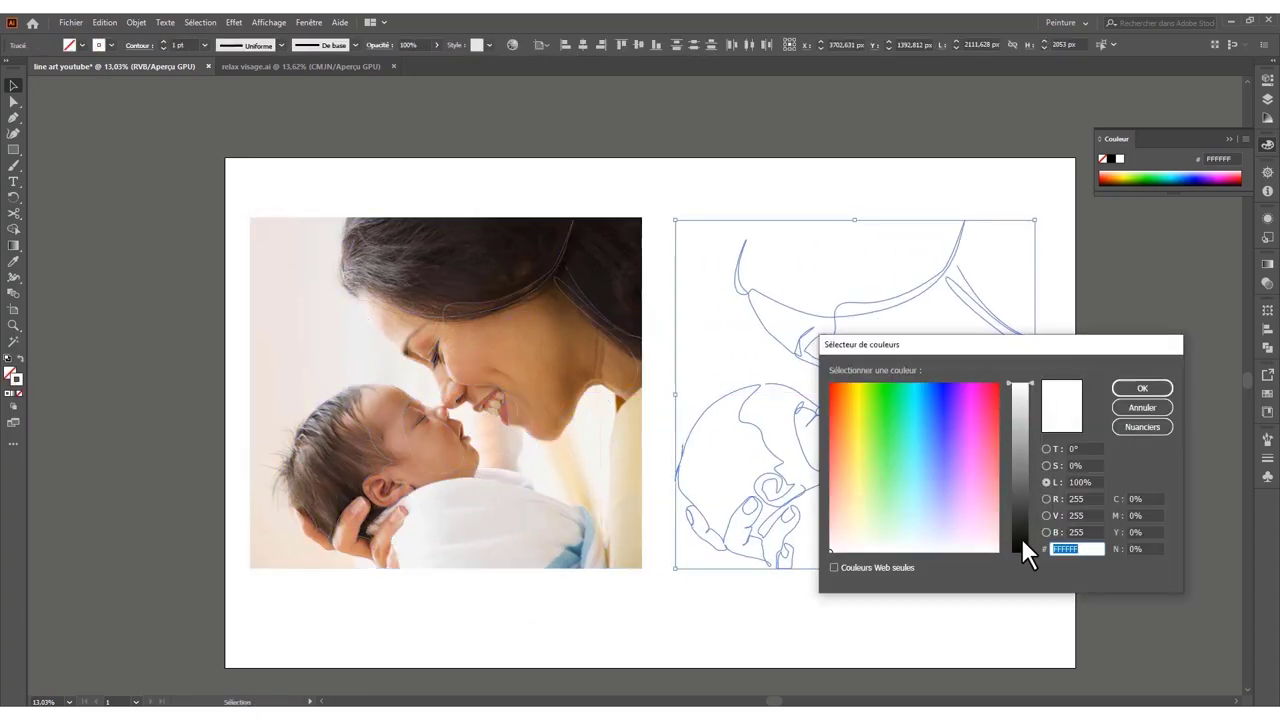
pyautogui.press('Return')
pyautogui.scroll(2, 866, 471)
pyautogui.scroll(-2, 791, 470)
pyautogui.scroll(1, 791, 470)
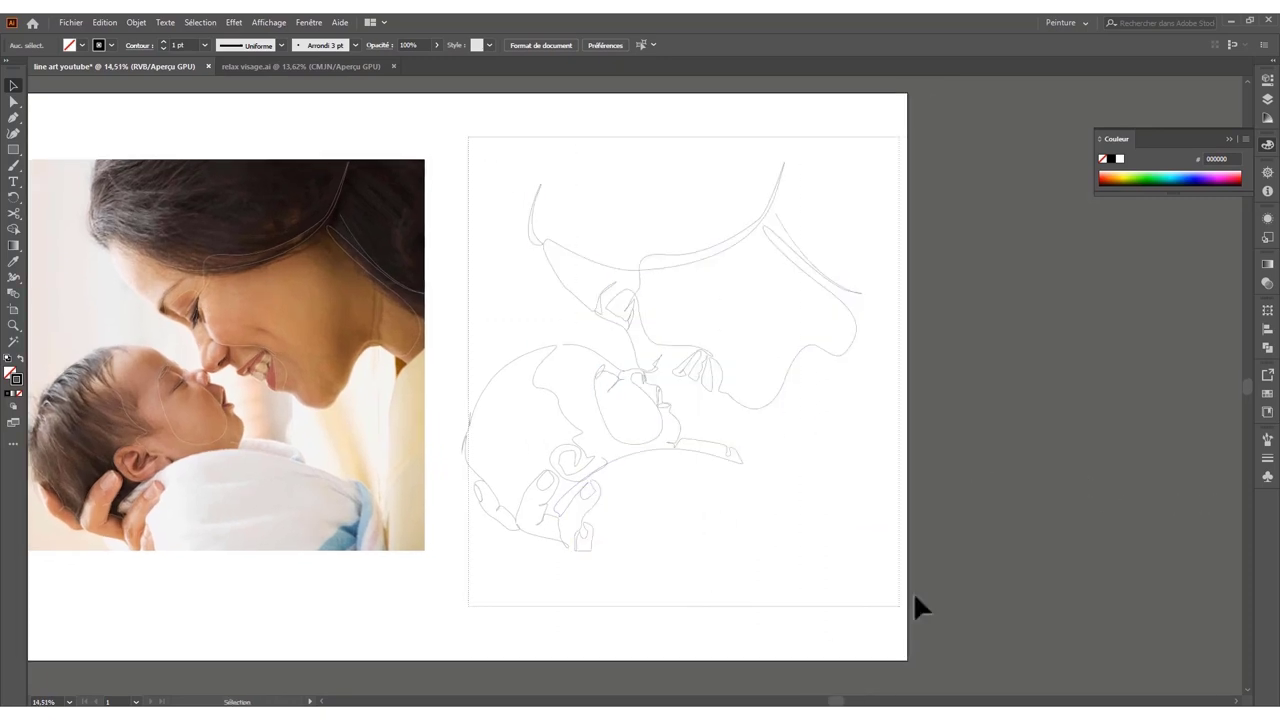
# - Set the copied drawing's stroke weight to 1.5 pt, then deselect it
pyautogui.moveTo(914, 599); pyautogui.dragTo(914, 600)
pyautogui.scroll(3, 690, 330)
pyautogui.scroll(-3, 790, 420)
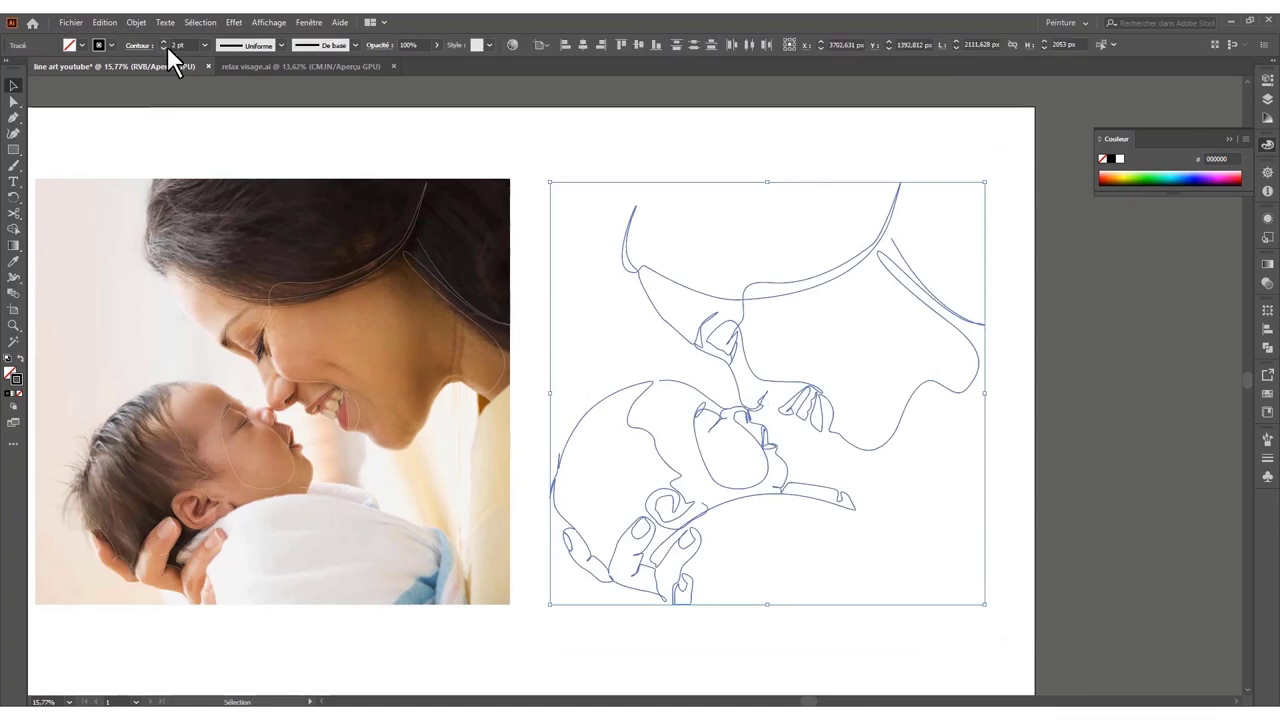
pyautogui.hotkey('ctrl', 'shift', 'a')
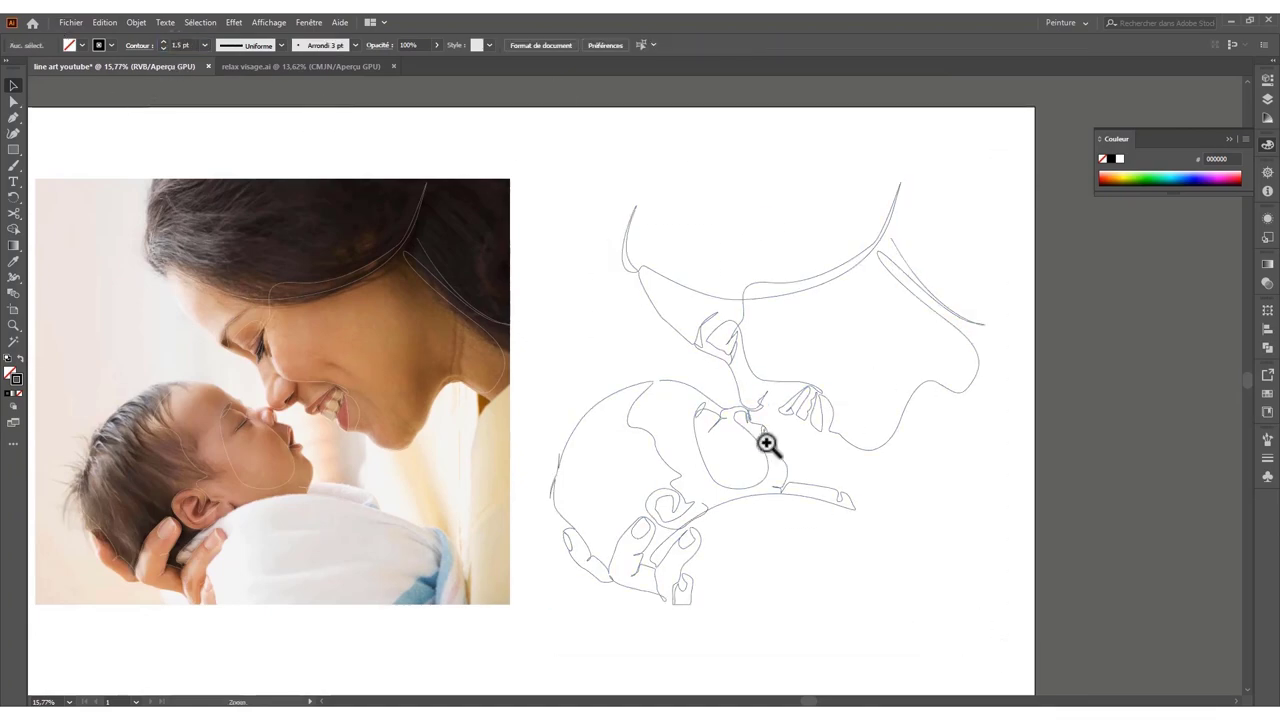
pyautogui.scroll(3, 766, 443)
pyautogui.scroll(3, 520, 400)
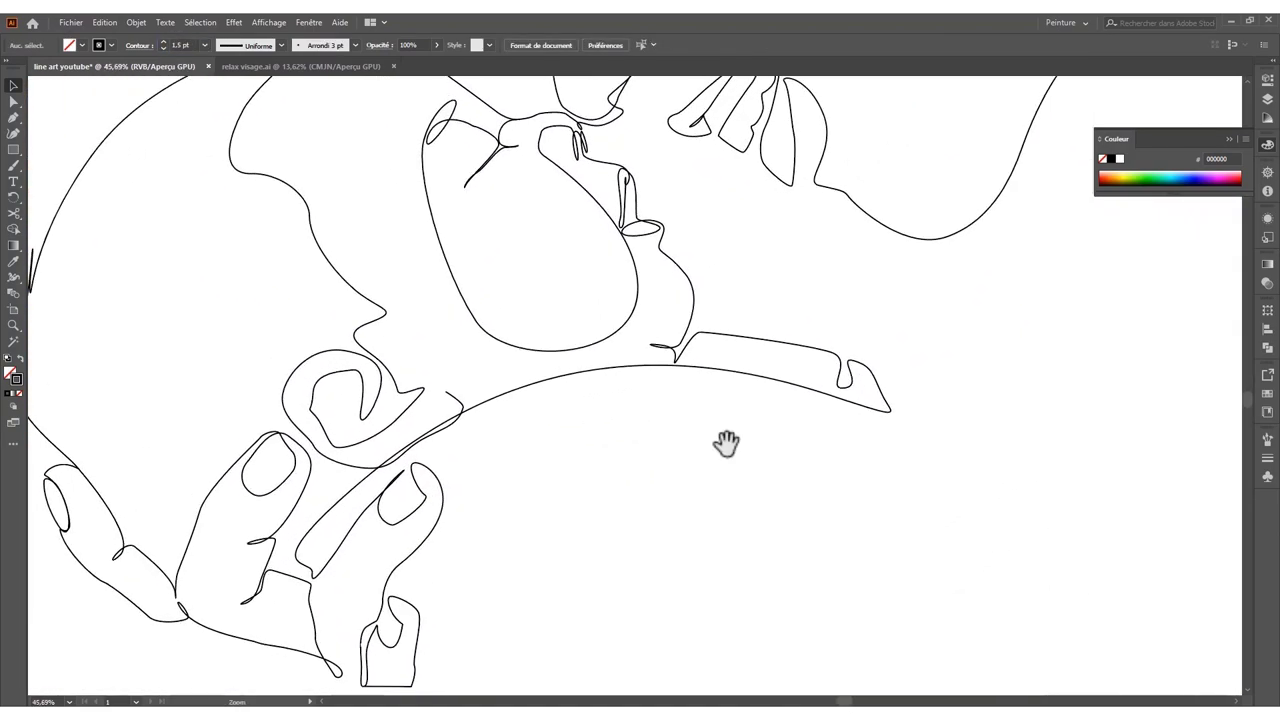
# - Widen the arc under the baby's chin with the Width tool
pyautogui.click(13, 277)
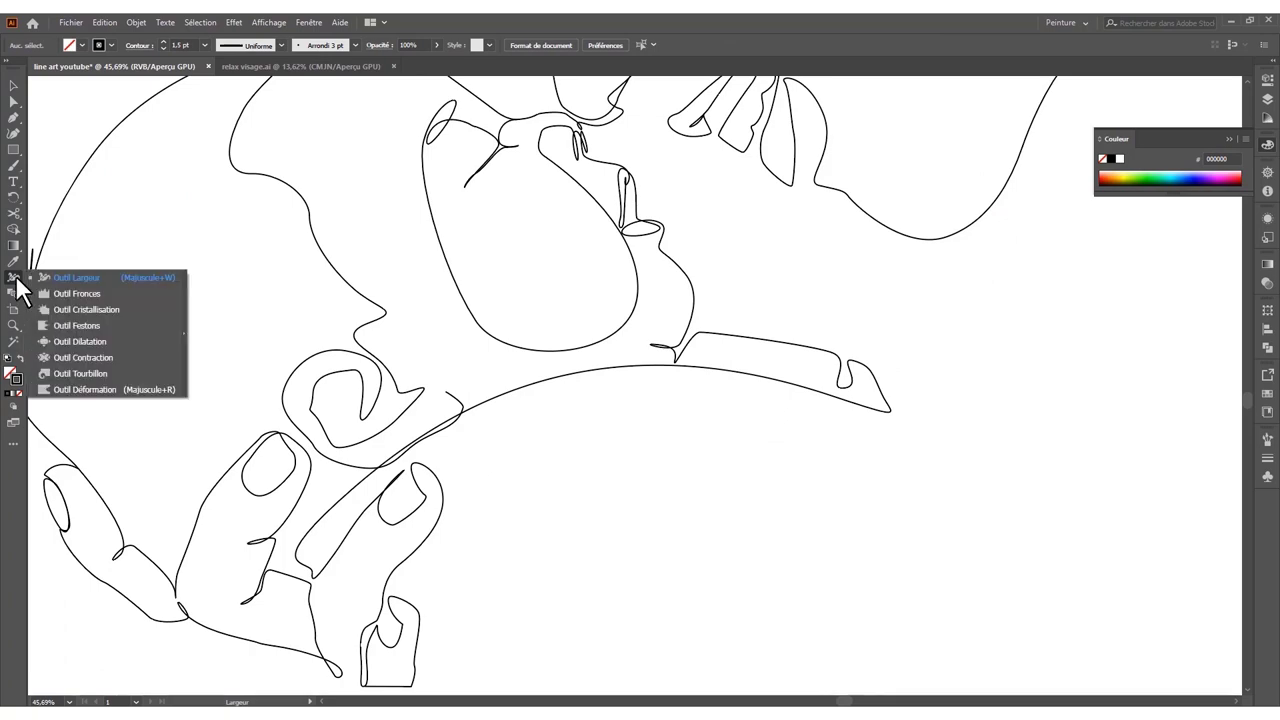
pyautogui.doubleClick(880, 422)
pyautogui.press('Escape')
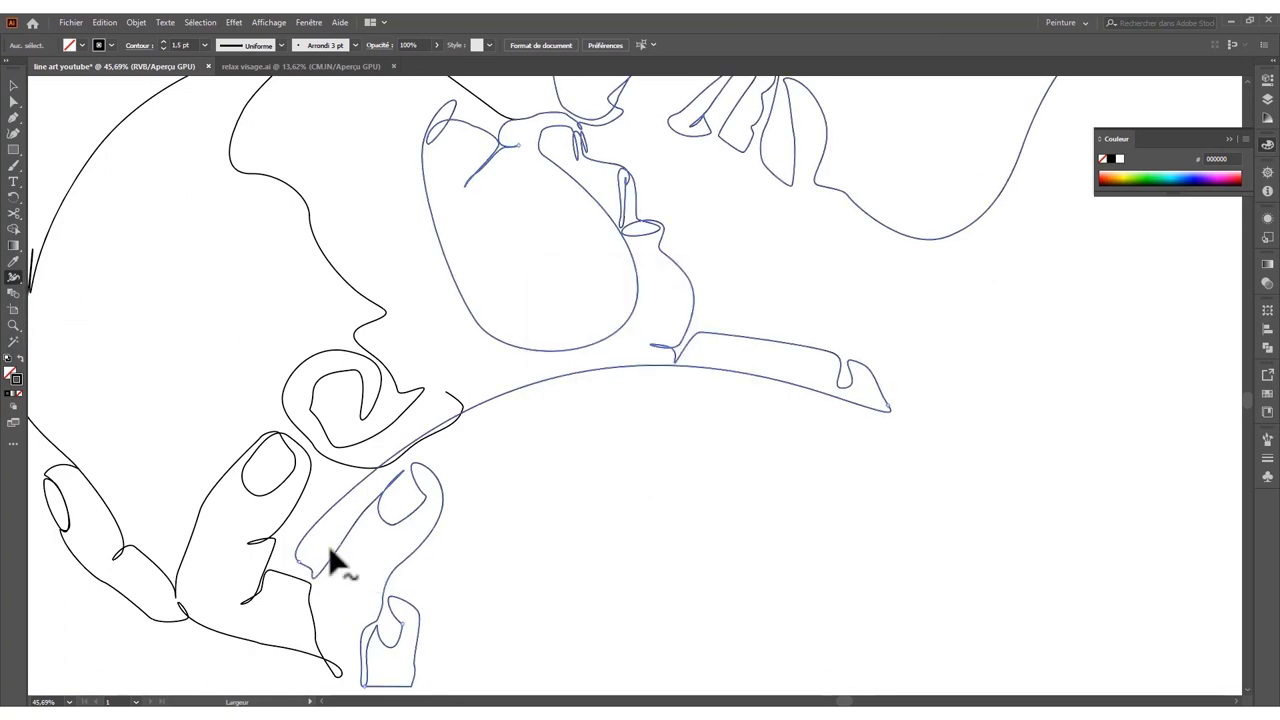
pyautogui.moveTo(509, 375); pyautogui.dragTo(510, 378)
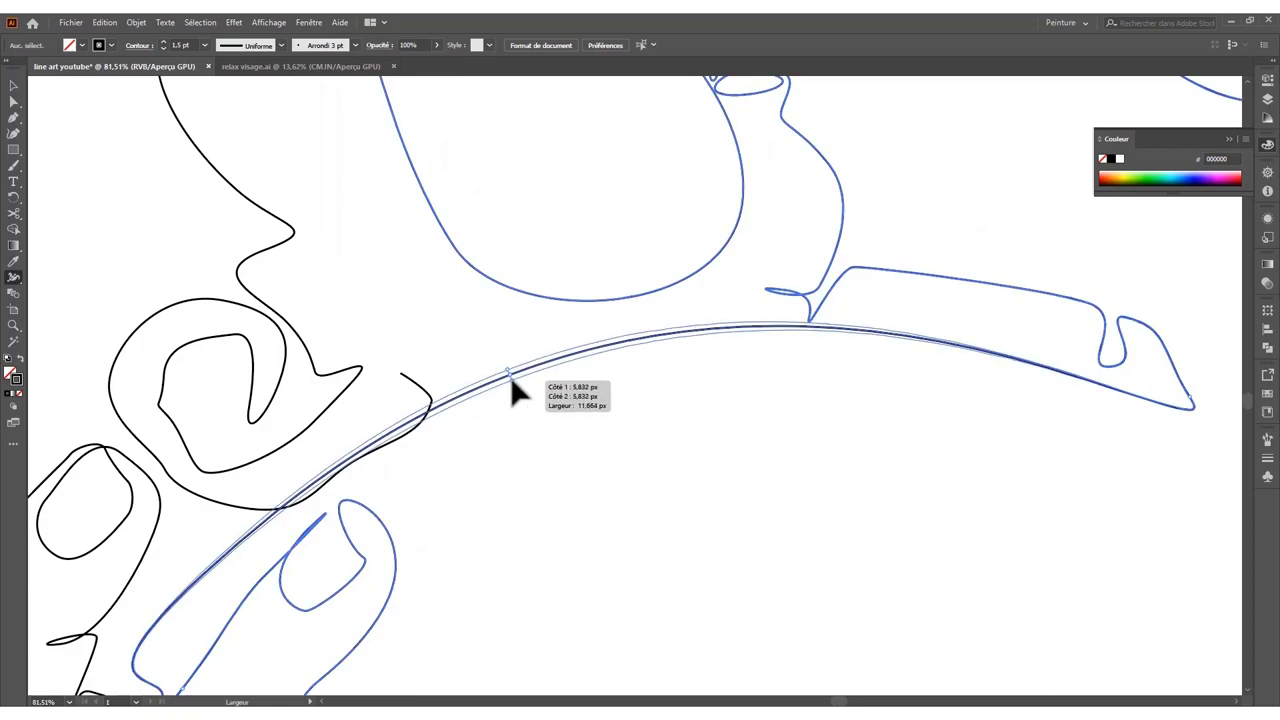
pyautogui.moveTo(618, 370)
pyautogui.mouseDown()
pyautogui.moveTo(443, 457)
pyautogui.moveTo(777, 491)
pyautogui.moveTo(617, 503)
pyautogui.mouseUp()
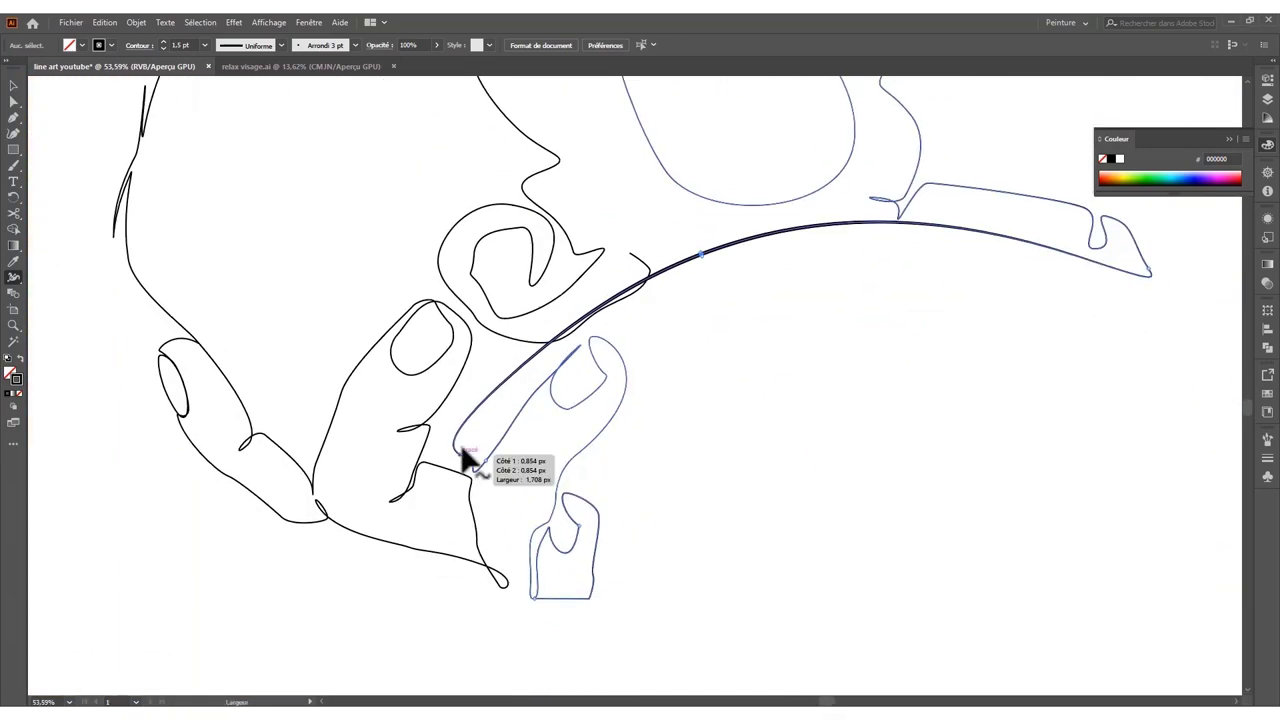
# - Edit another width point on the chin arc and check the result at full-artboard view
pyautogui.scroll(-2, 641, 449)
pyautogui.scroll(3, 771, 349)
pyautogui.scroll(3, 749, 391)
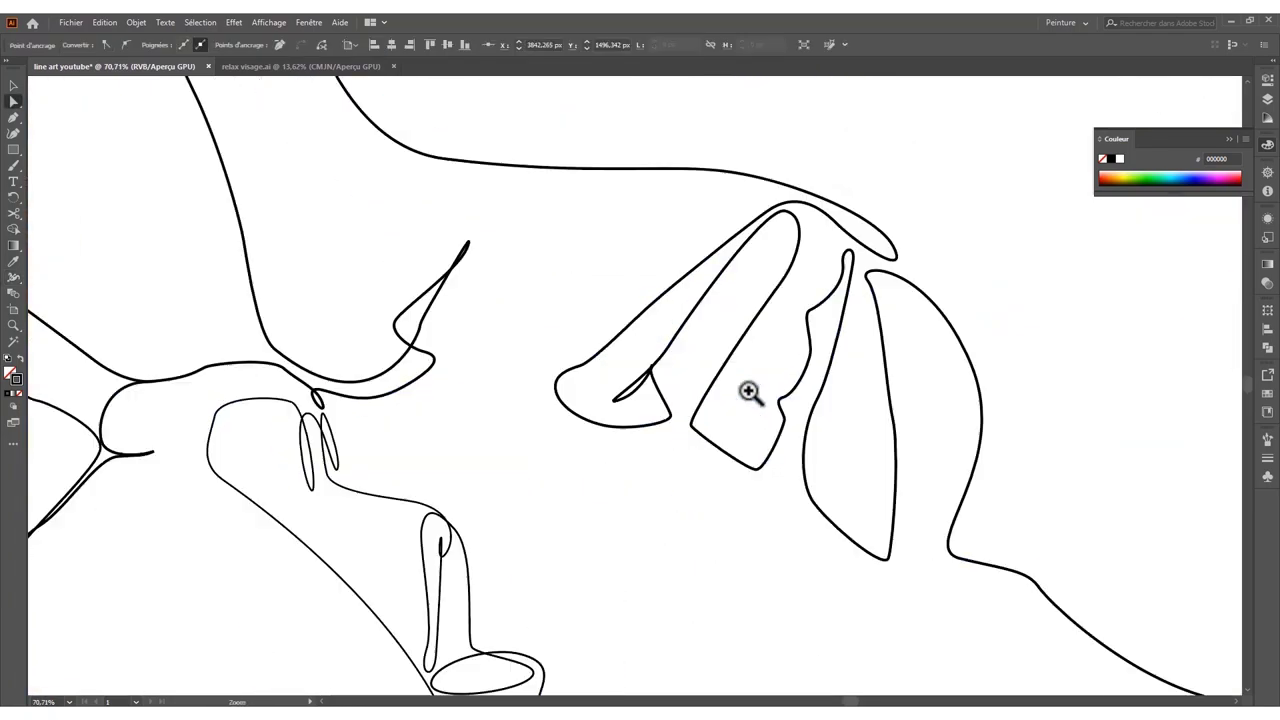
pyautogui.moveTo(703, 439); pyautogui.dragTo(695, 435)
pyautogui.scroll(-3, 403, 594)
pyautogui.scroll(-2, 337, 623)
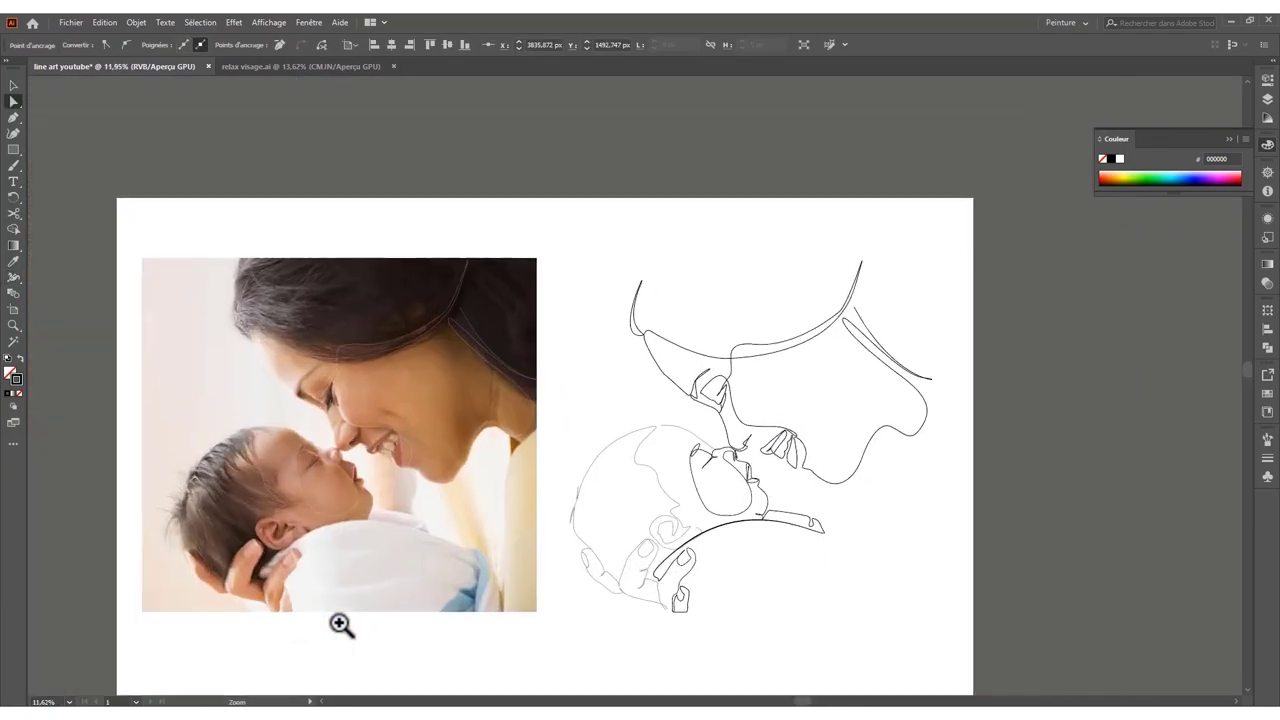
pyautogui.scroll(4, 506, 600)
pyautogui.moveTo(506, 600); pyautogui.dragTo(684, 363)
pyautogui.scroll(1, 700, 520)
pyautogui.scroll(1, 566, 537)
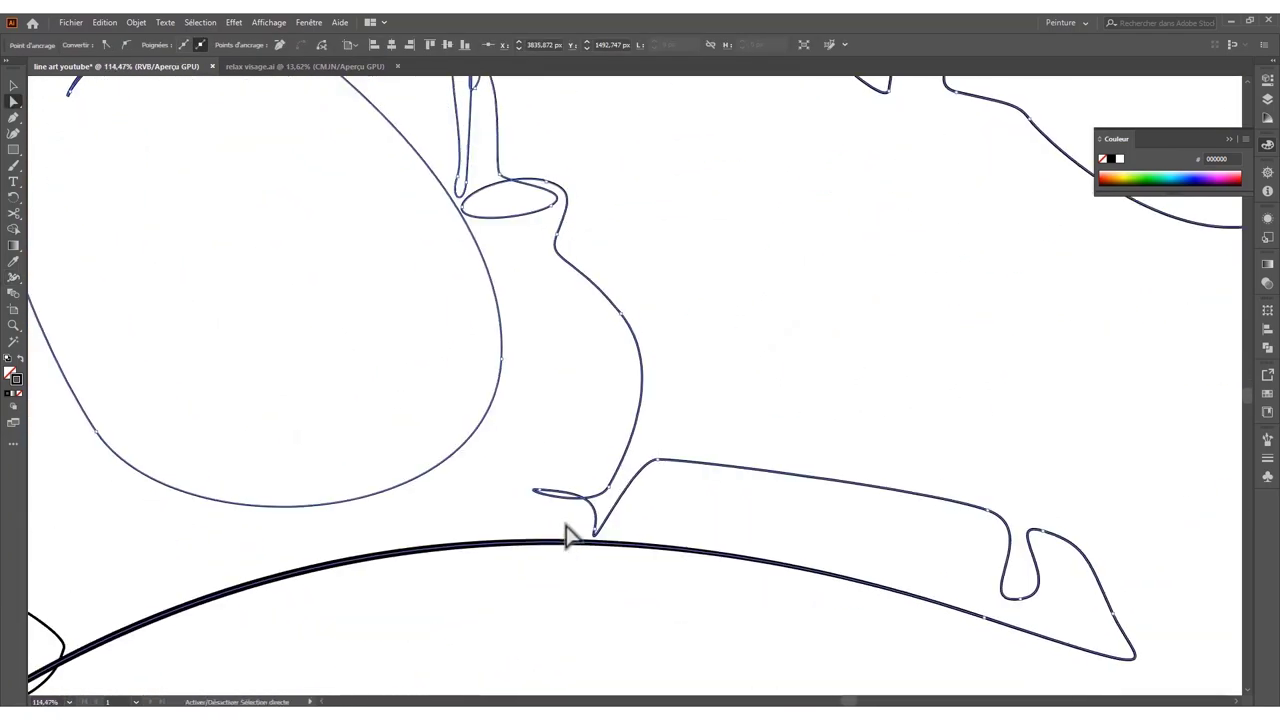
pyautogui.doubleClick(538, 495)
pyautogui.click(651, 420)
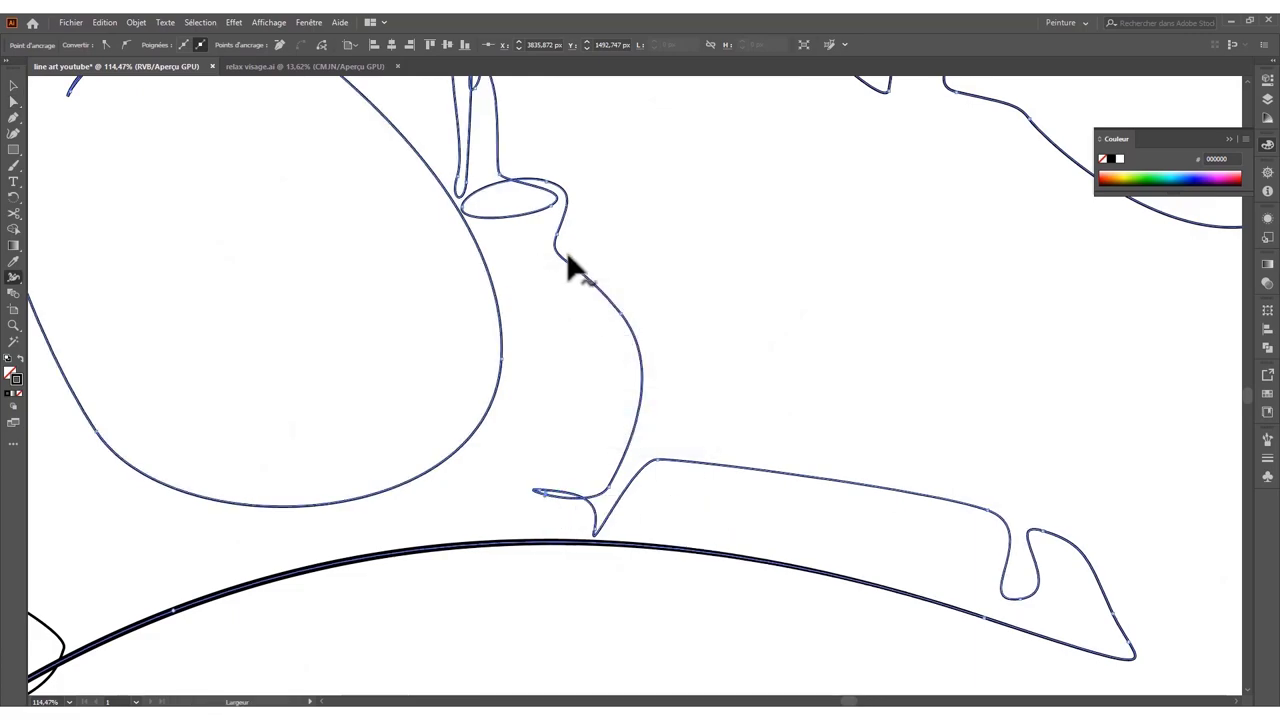
pyautogui.press('Escape')
pyautogui.hotkey('ctrl', '0')
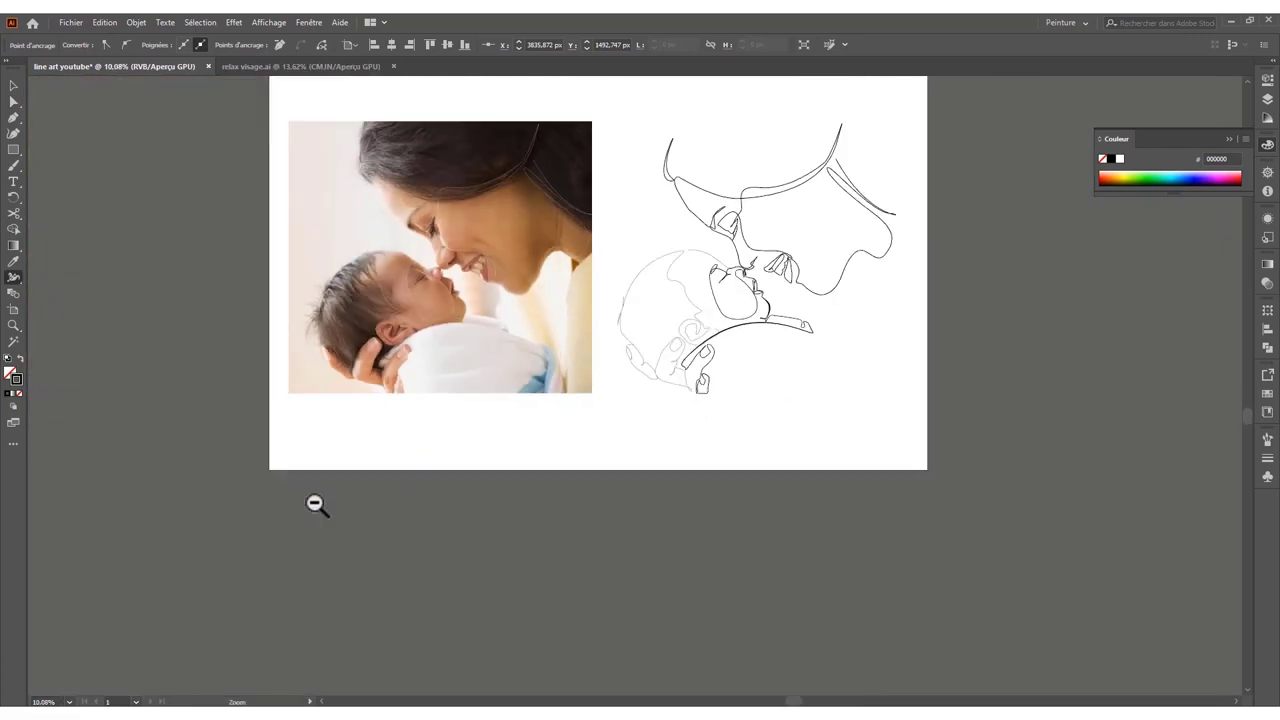
pyautogui.moveTo(317, 503); pyautogui.dragTo(908, 414)
pyautogui.hotkey('ctrl', '0')
# - Drag the loop above the baby's mouth wider with the Width tool, zooming in to check
pyautogui.moveTo(443, 517); pyautogui.dragTo(800, 370)
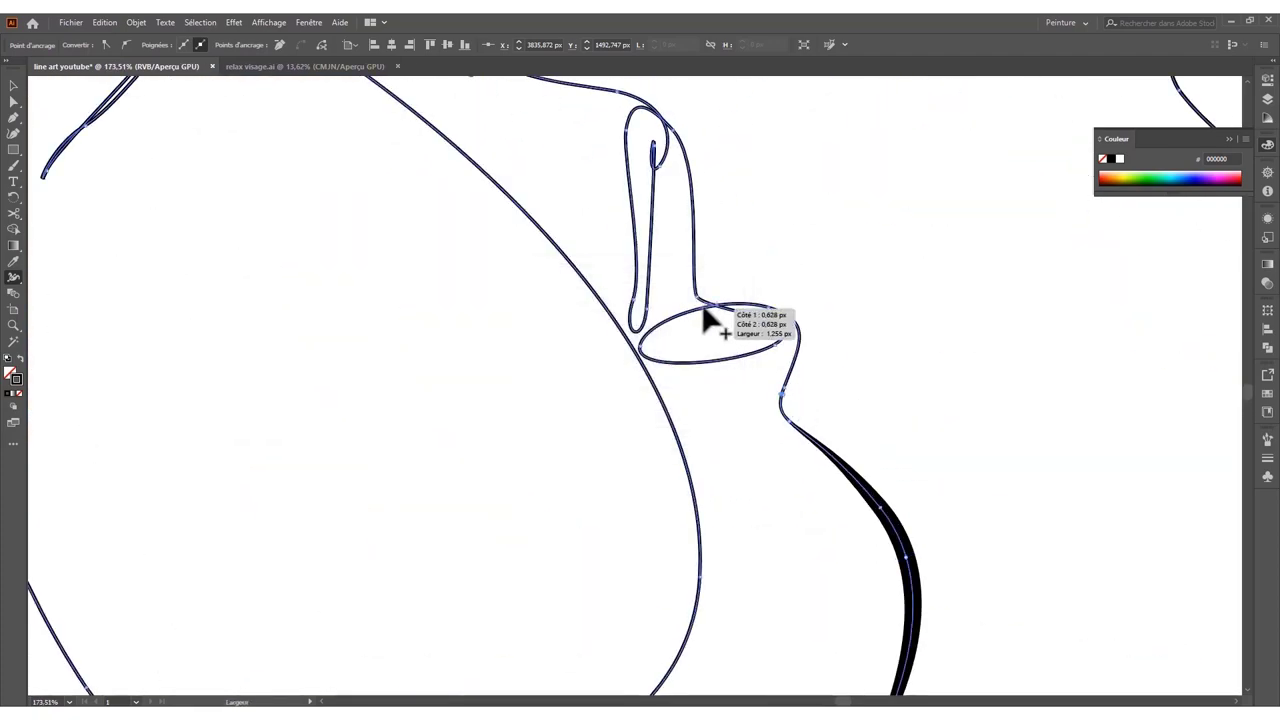
pyautogui.scroll(1, 812, 335)
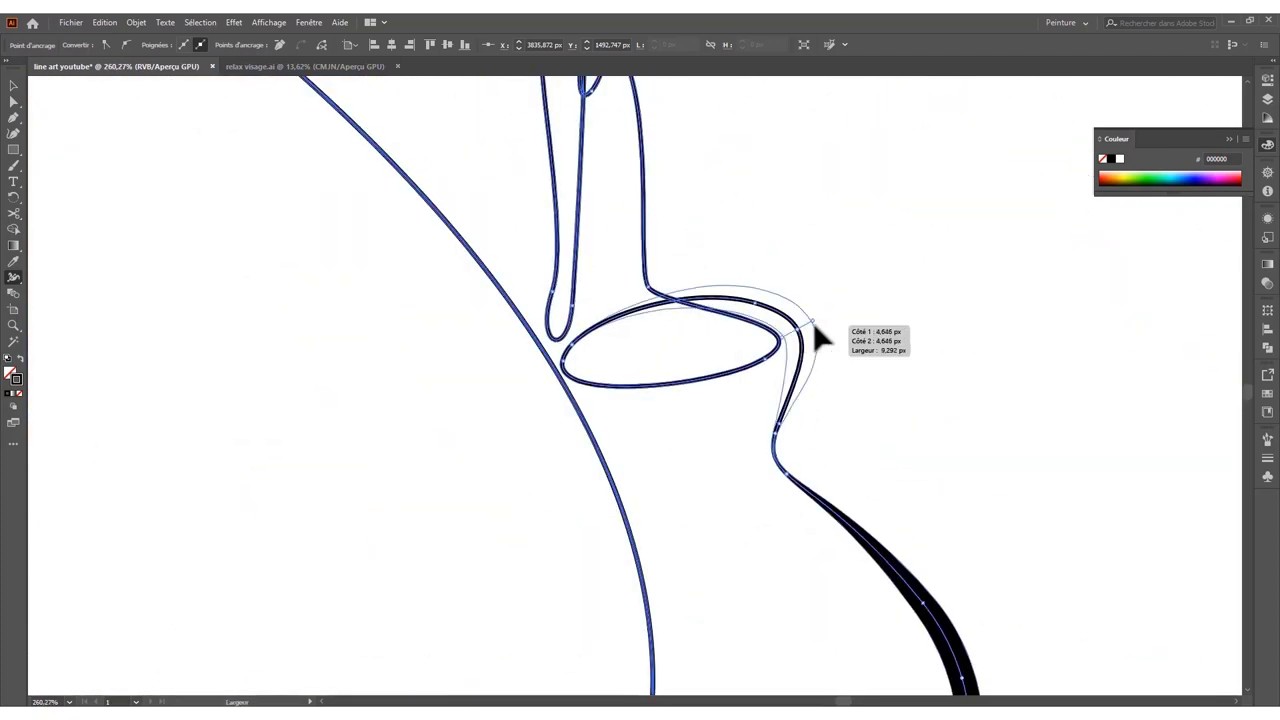
pyautogui.hotkey('ctrl', '0')
pyautogui.moveTo(609, 383); pyautogui.dragTo(765, 455)
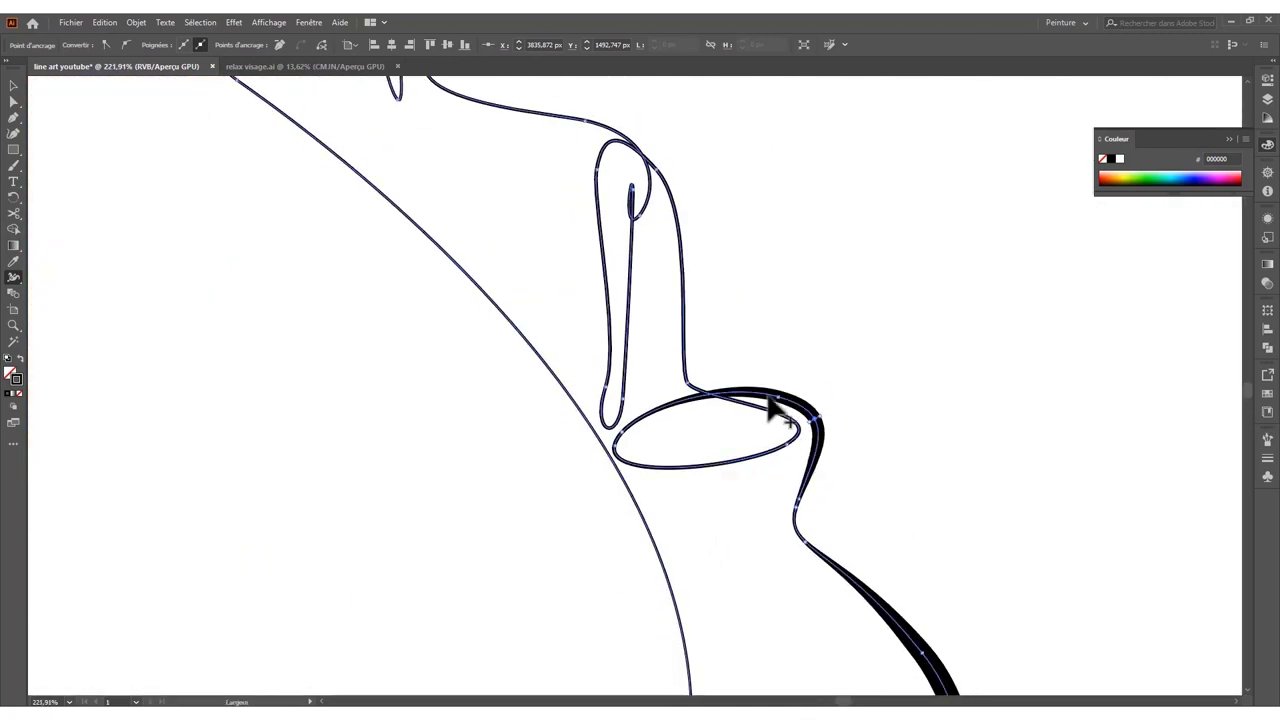
pyautogui.hotkey('ctrl', '0')
pyautogui.moveTo(680, 303)
pyautogui.mouseDown()
pyautogui.moveTo(700, 255)
pyautogui.moveTo(712, 262)
pyautogui.mouseUp()
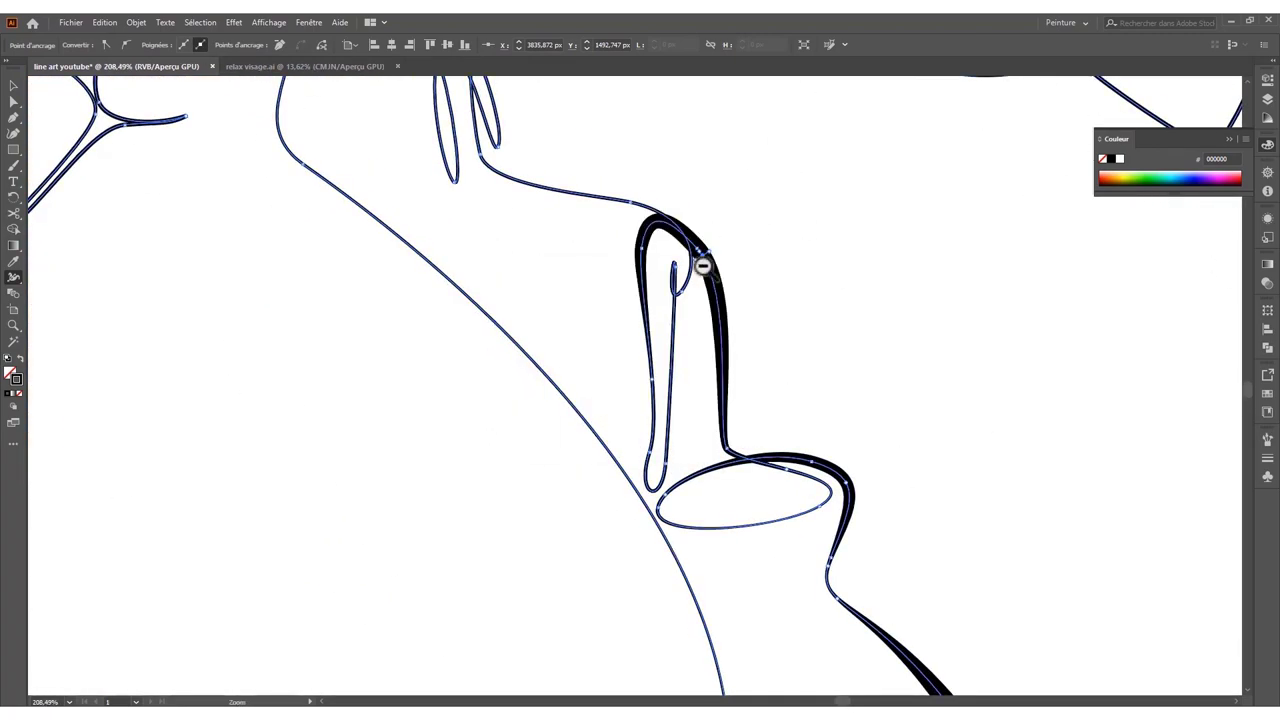
pyautogui.hotkey('ctrl', '0')
pyautogui.moveTo(700, 448); pyautogui.dragTo(748, 451)
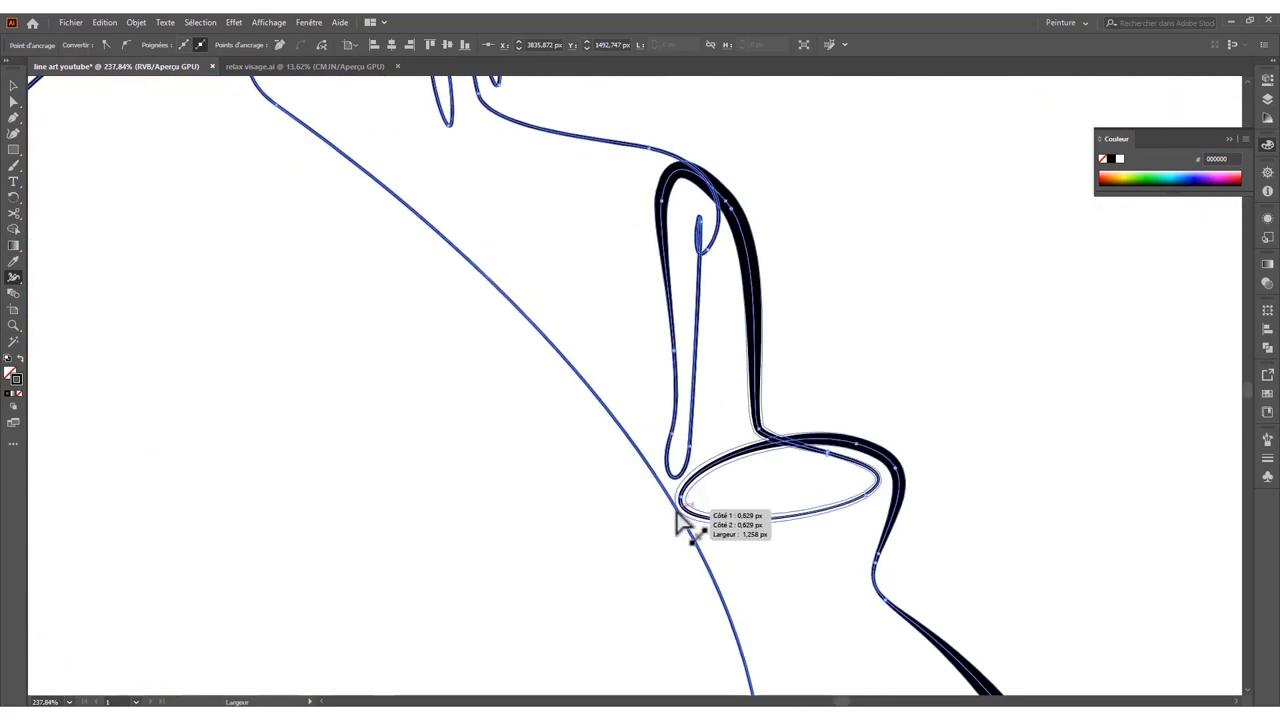
pyautogui.hotkey('ctrl', '0')
# - Open width settings for points on the nose lines and near the lips
pyautogui.moveTo(777, 366); pyautogui.dragTo(851, 331)
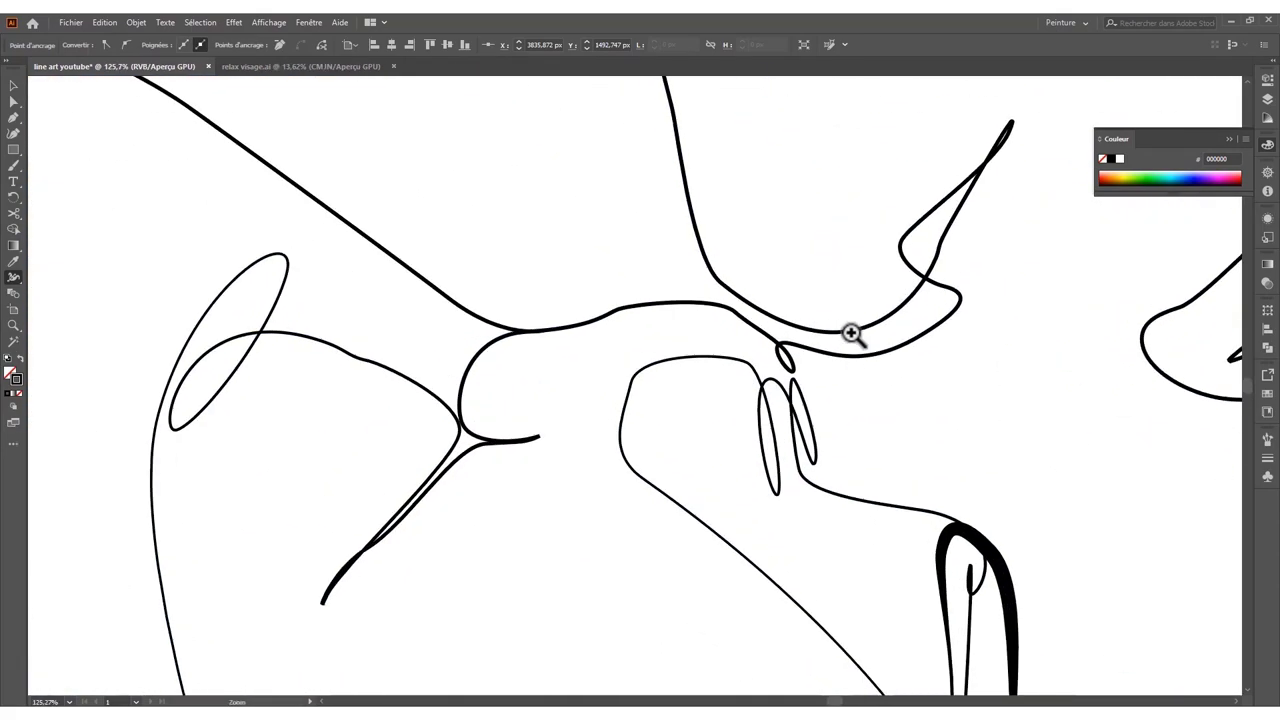
pyautogui.doubleClick(783, 420)
pyautogui.press('Escape')
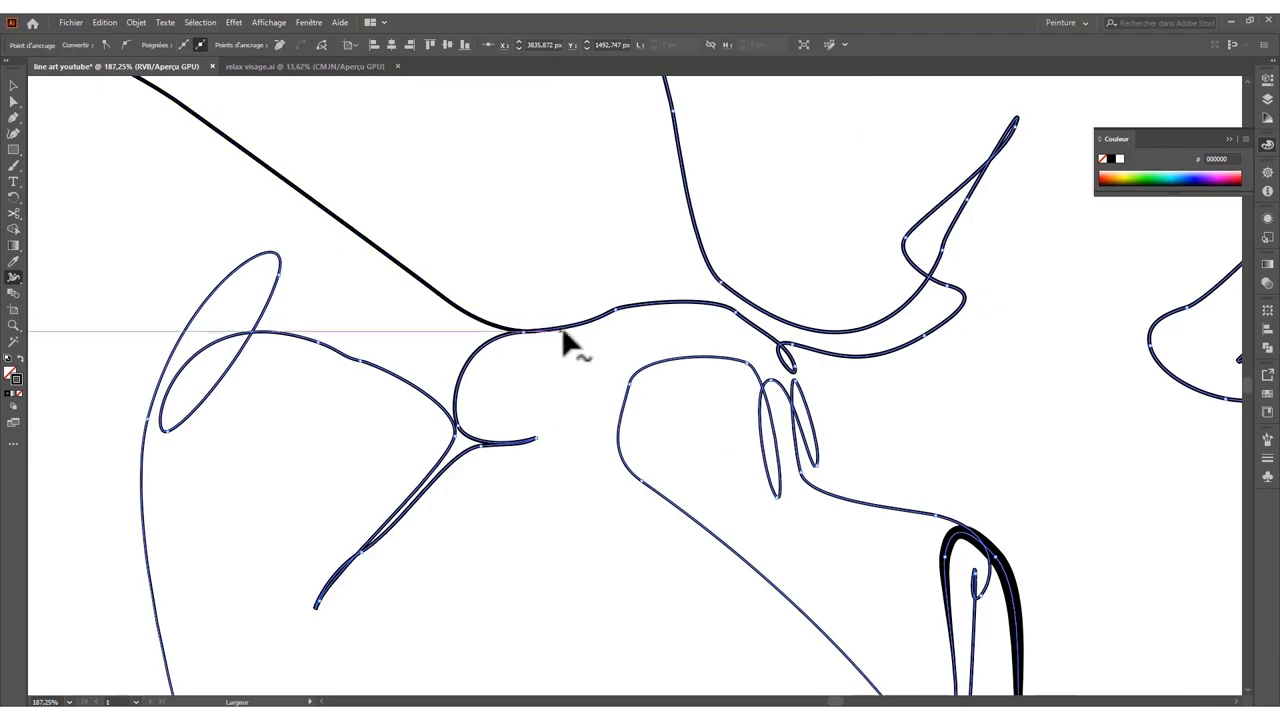
pyautogui.moveTo(672, 360); pyautogui.dragTo(748, 305)
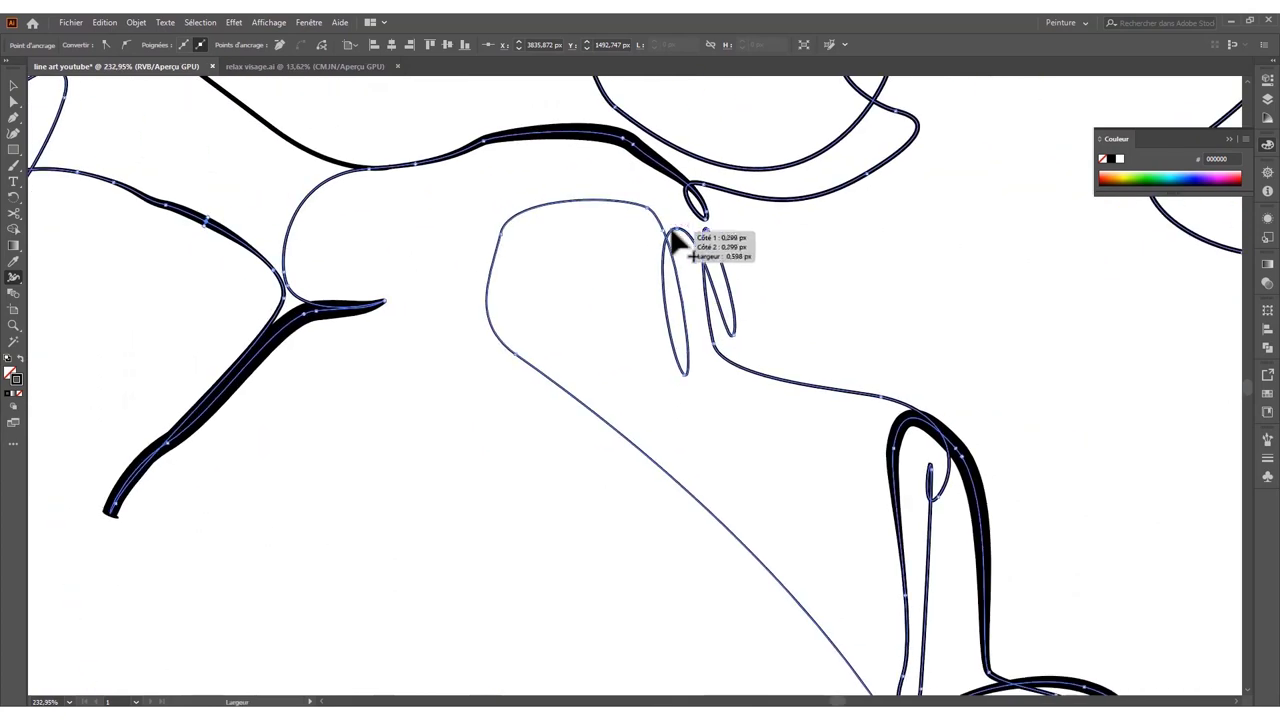
pyautogui.doubleClick(664, 257)
pyautogui.press('Return')
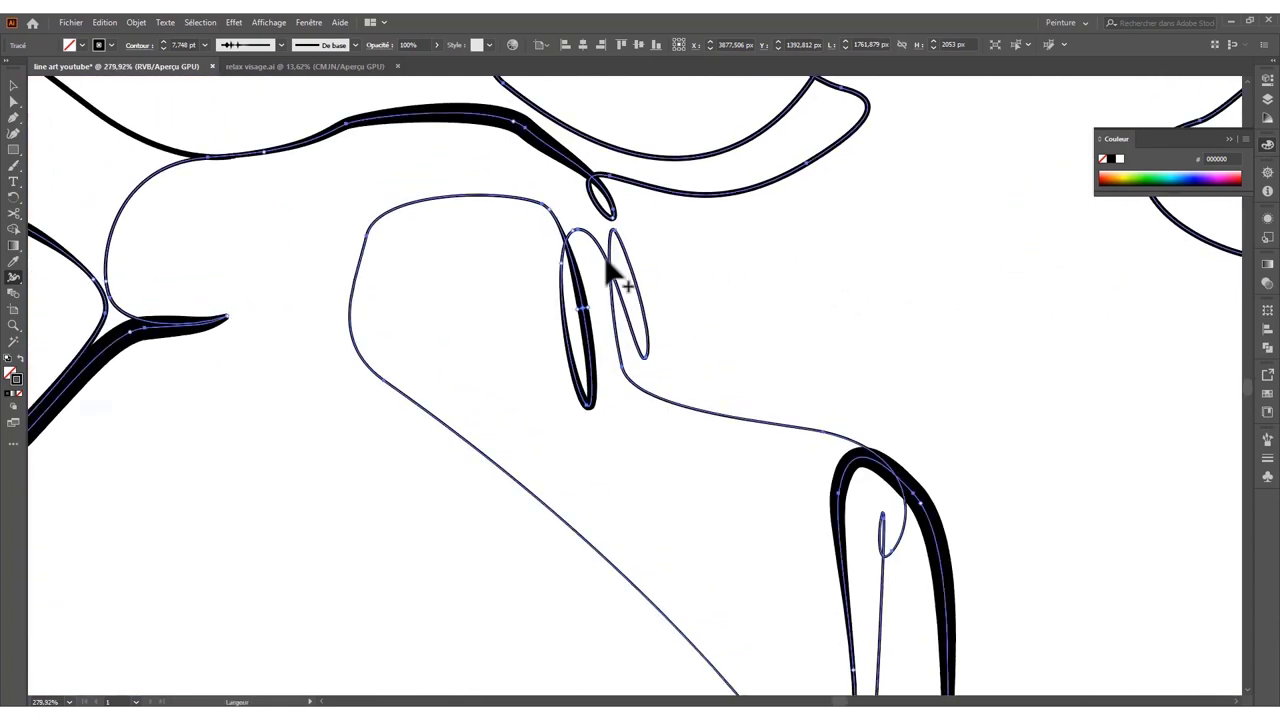
# - Set widths on two loop points and drag the small nose loop wider
pyautogui.doubleClick(726, 424)
pyautogui.click(716, 428)
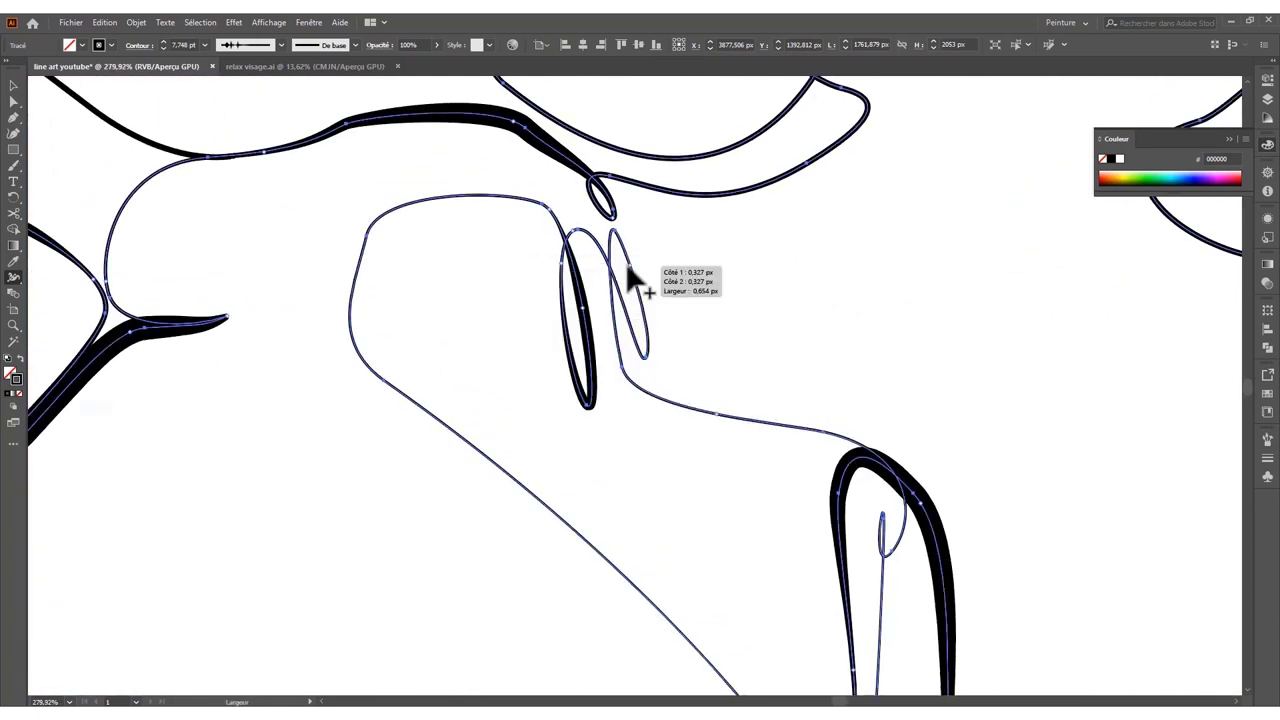
pyautogui.doubleClick(623, 245)
pyautogui.click(660, 408)
pyautogui.moveTo(646, 326); pyautogui.dragTo(653, 335)
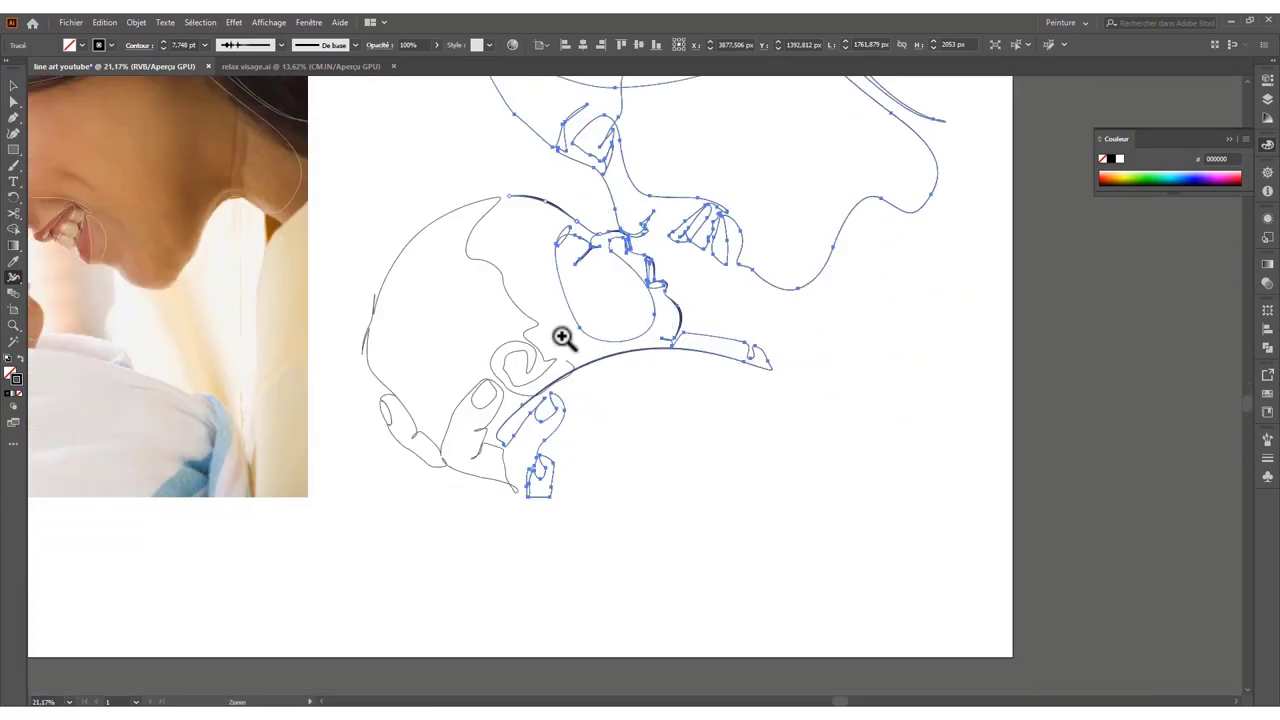
# - Set a face-line width point's total width to 0.348 px, then zoom around the face ellipse
pyautogui.doubleClick(757, 362)
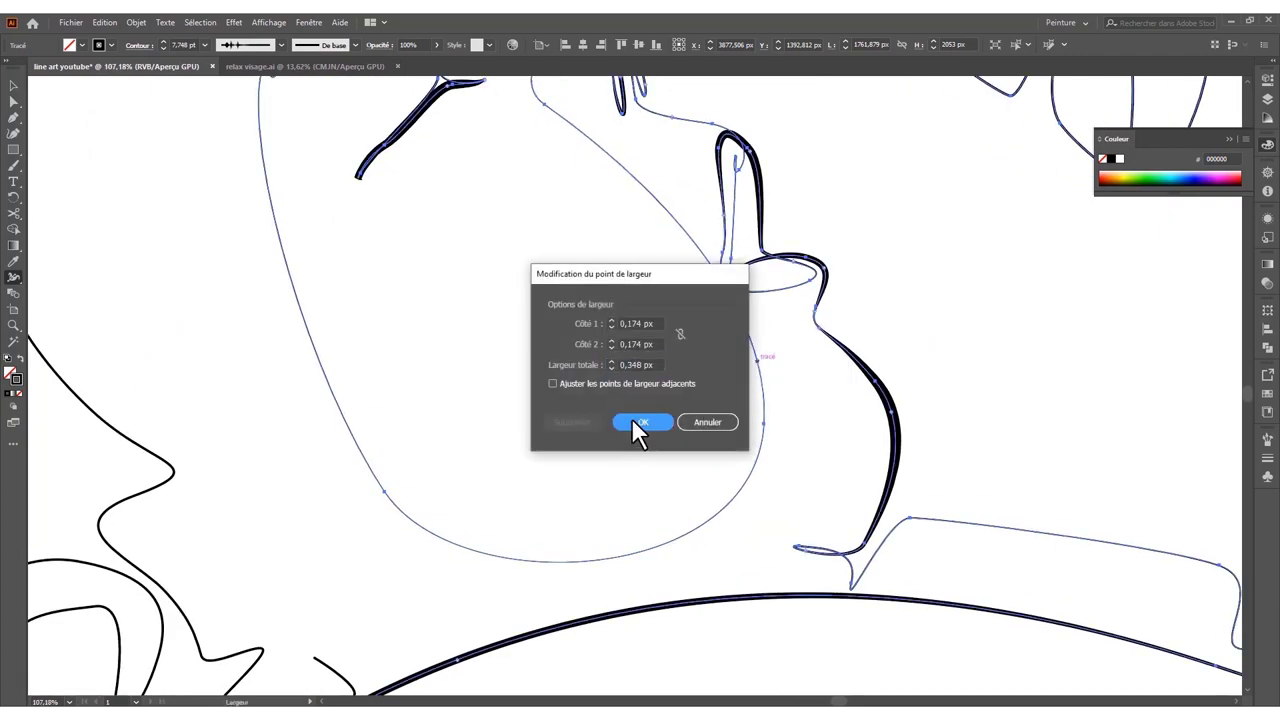
pyautogui.click(637, 422)
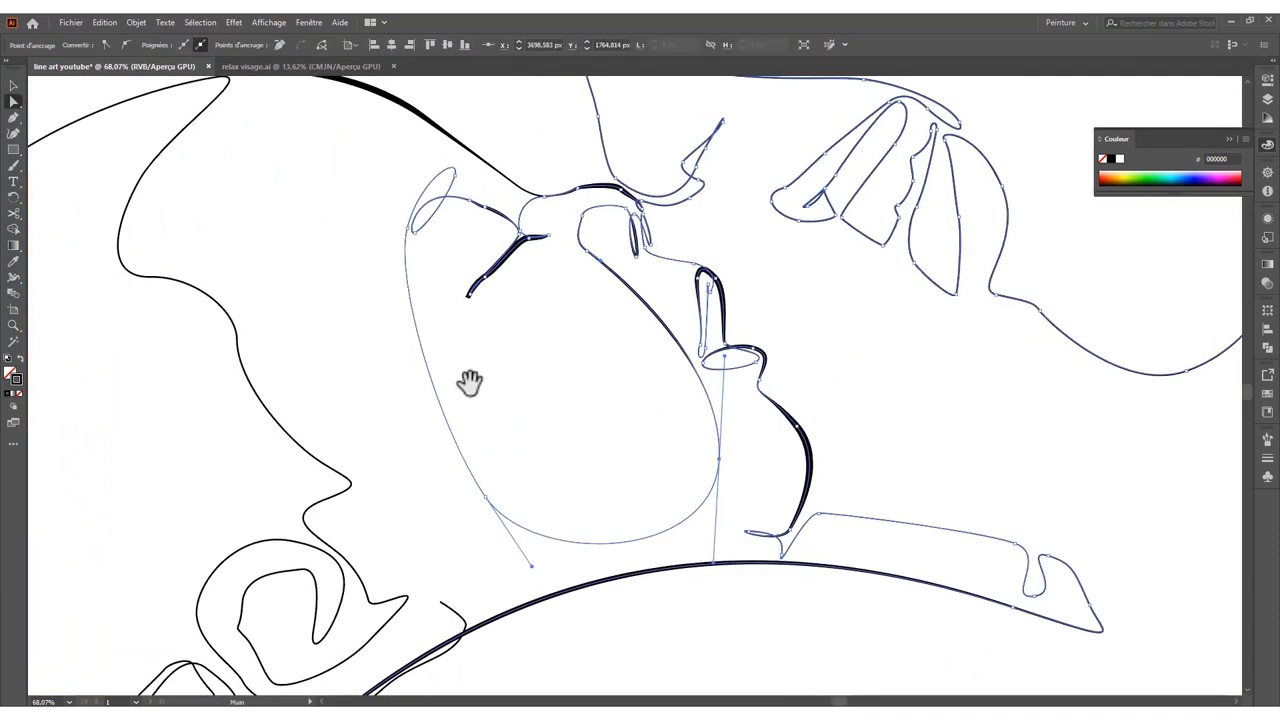
pyautogui.click(400, 168)
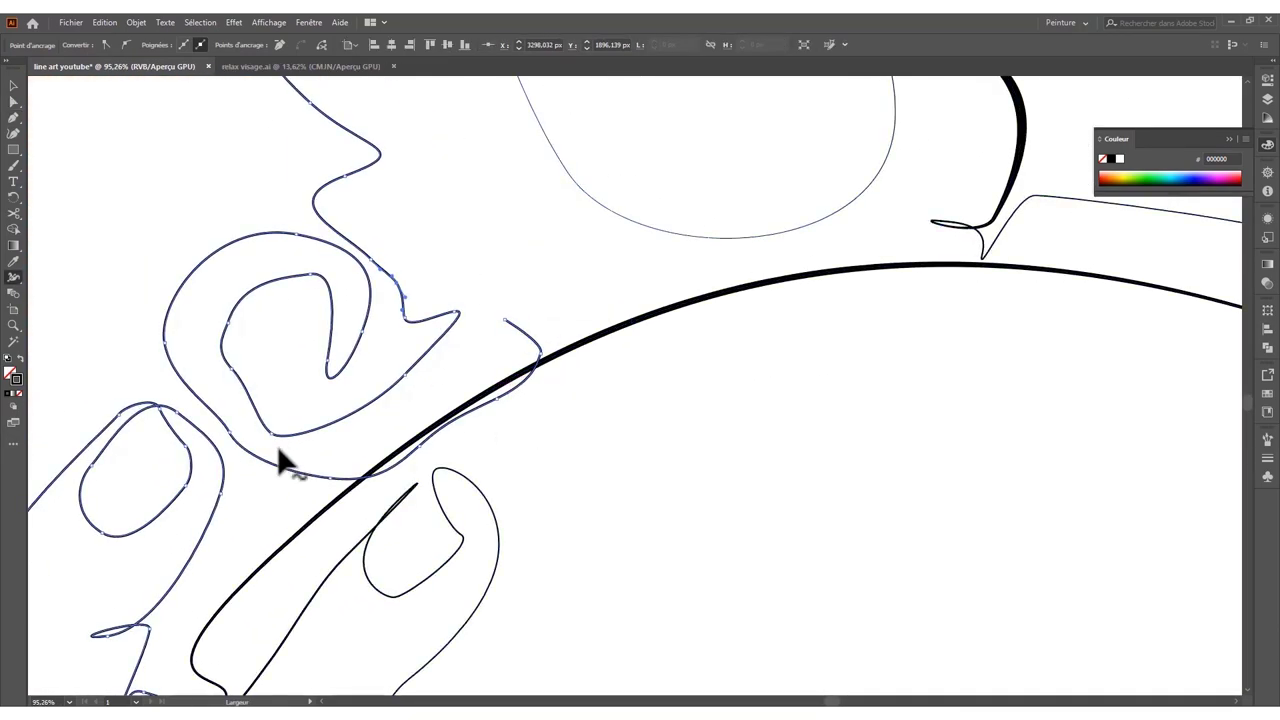
# - Set width points on the baby's ear spiral so its stroke tapers
pyautogui.doubleClick(228, 432)
pyautogui.click(642, 421)
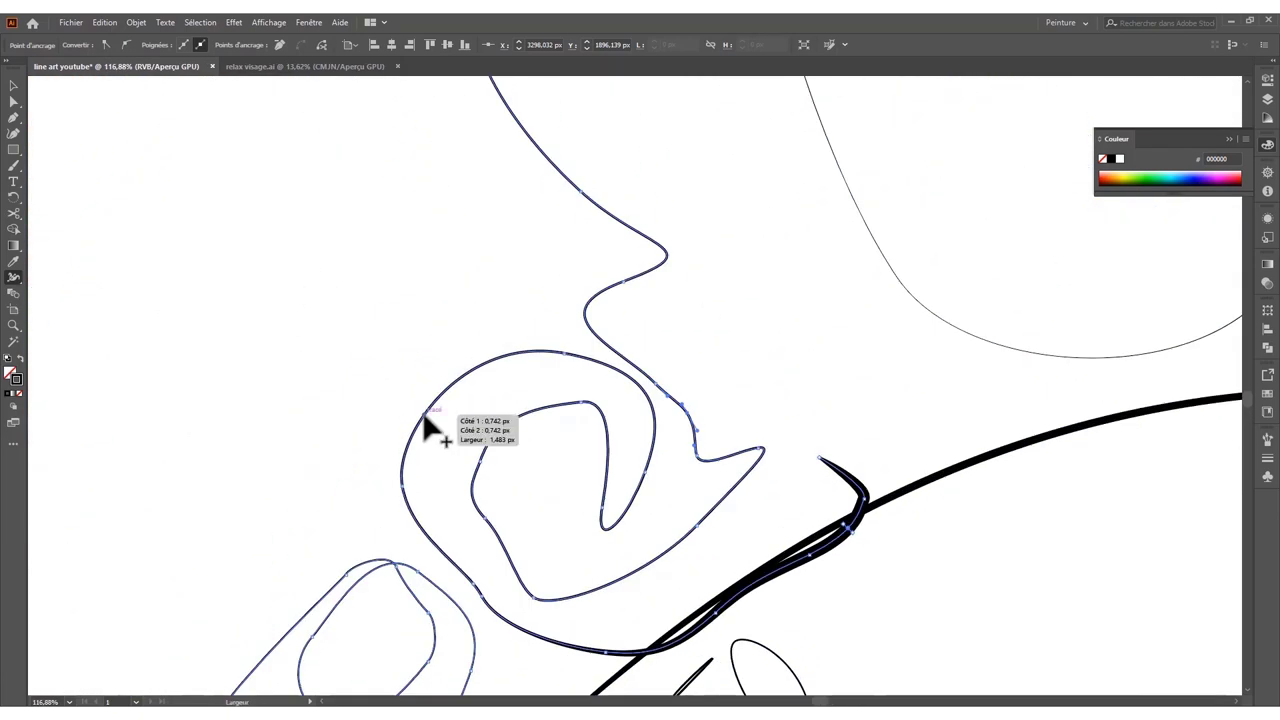
pyautogui.doubleClick(651, 432)
pyautogui.click(646, 423)
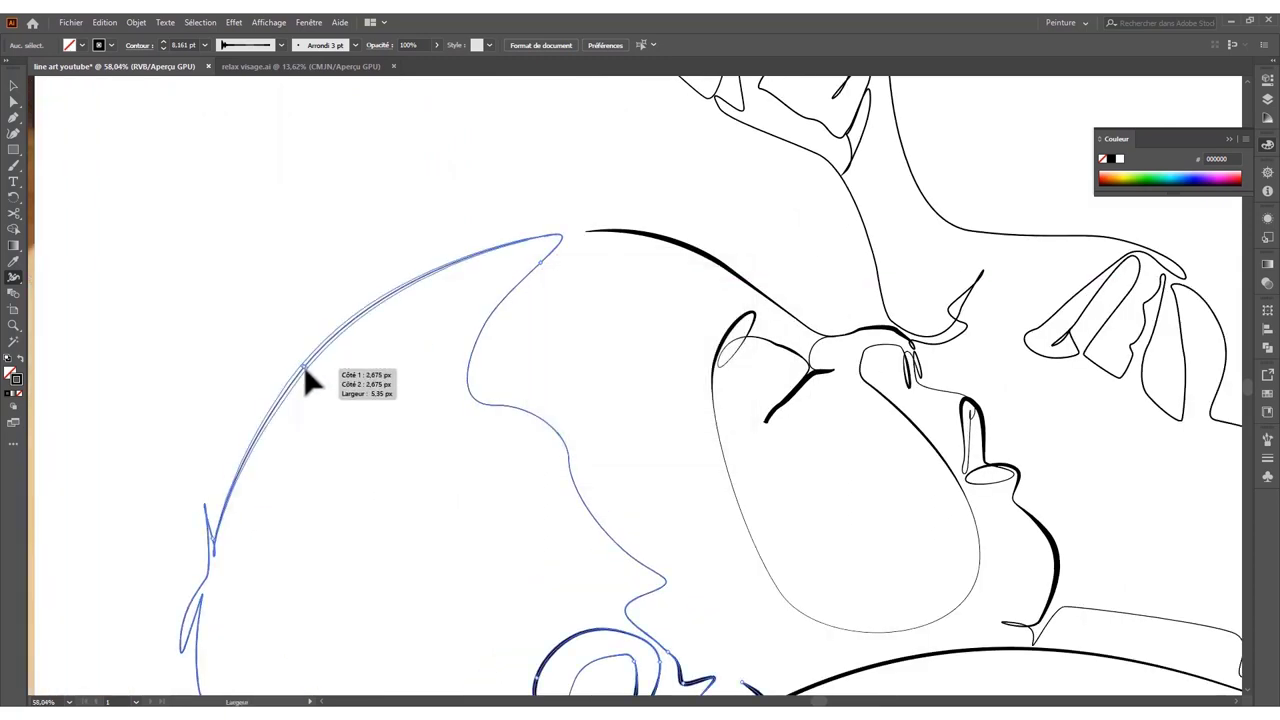
# - Thicken the baby's head outline, with one crown width point at 1.147 px total
pyautogui.moveTo(310, 380)
pyautogui.mouseDown()
pyautogui.moveTo(160, 480)
pyautogui.moveTo(397, 414)
pyautogui.moveTo(355, 370)
pyautogui.moveTo(231, 437)
pyautogui.moveTo(289, 511)
pyautogui.moveTo(335, 293)
pyautogui.moveTo(397, 225)
pyautogui.moveTo(266, 374)
pyautogui.moveTo(333, 372)
pyautogui.moveTo(117, 483)
pyautogui.moveTo(371, 397)
pyautogui.moveTo(336, 368)
pyautogui.moveTo(245, 400)
pyautogui.mouseUp()
pyautogui.scroll(2, 358, 373)
pyautogui.doubleClick(350, 268)
pyautogui.press('Escape')
# - Widen the stroke near the hand and along the line from head to thumb
pyautogui.moveTo(443, 385); pyautogui.dragTo(314, 409)
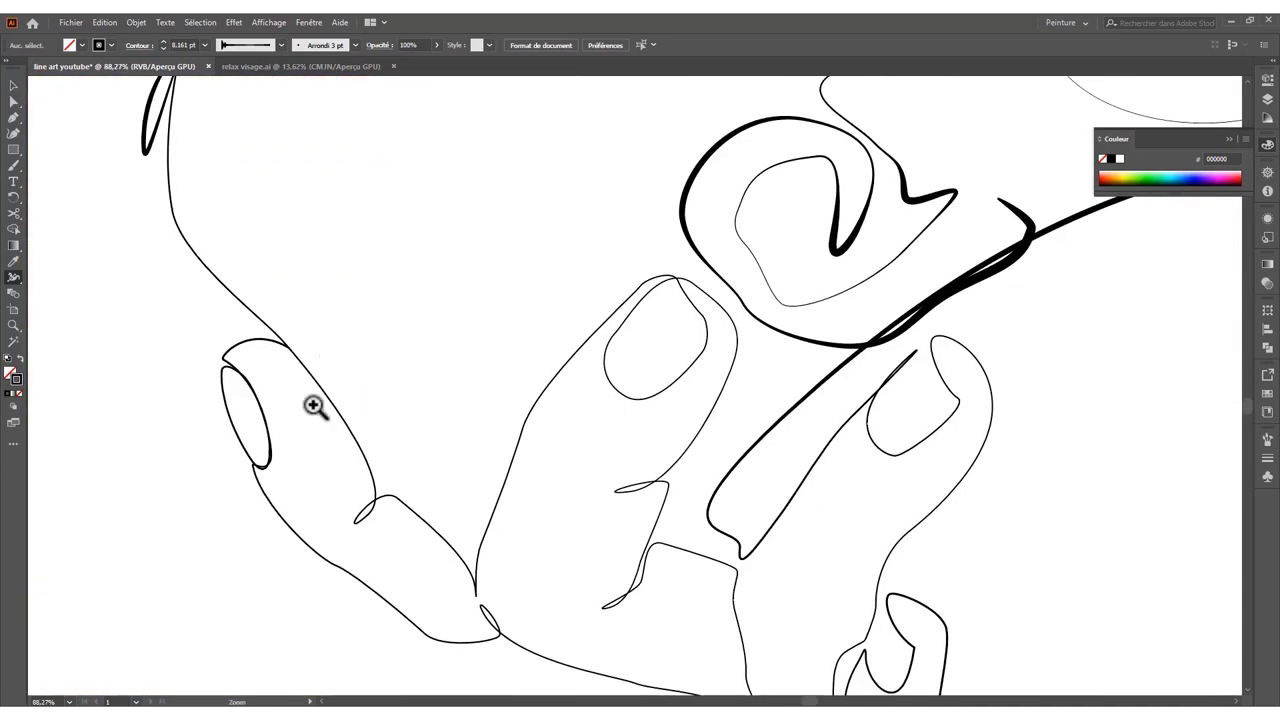
pyautogui.doubleClick(390, 520)
pyautogui.click(648, 421)
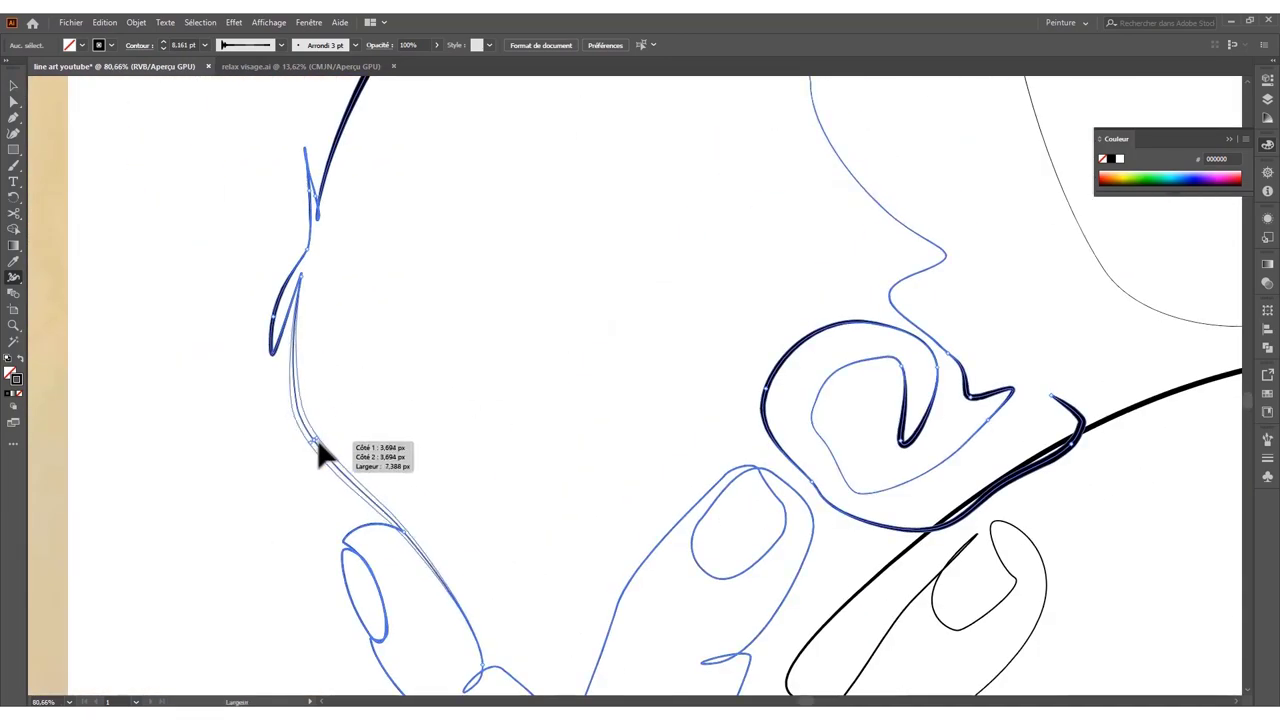
pyautogui.moveTo(322, 455)
pyautogui.mouseDown()
pyautogui.moveTo(157, 528)
pyautogui.moveTo(364, 494)
pyautogui.mouseUp()
# - Set tapering width points at the fingertip and lower hand strokes
pyautogui.moveTo(398, 440); pyautogui.dragTo(420, 440)
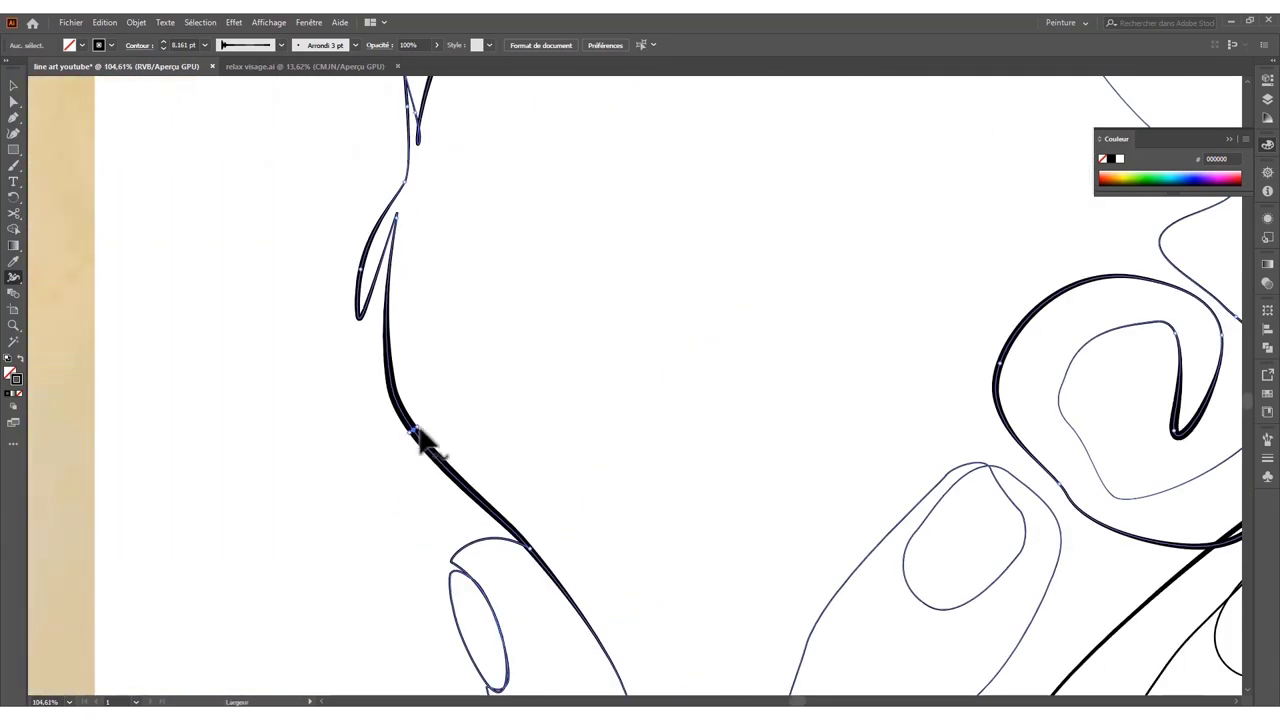
pyautogui.moveTo(557, 446)
pyautogui.mouseDown()
pyautogui.moveTo(177, 563)
pyautogui.moveTo(550, 477)
pyautogui.moveTo(600, 429)
pyautogui.mouseUp()
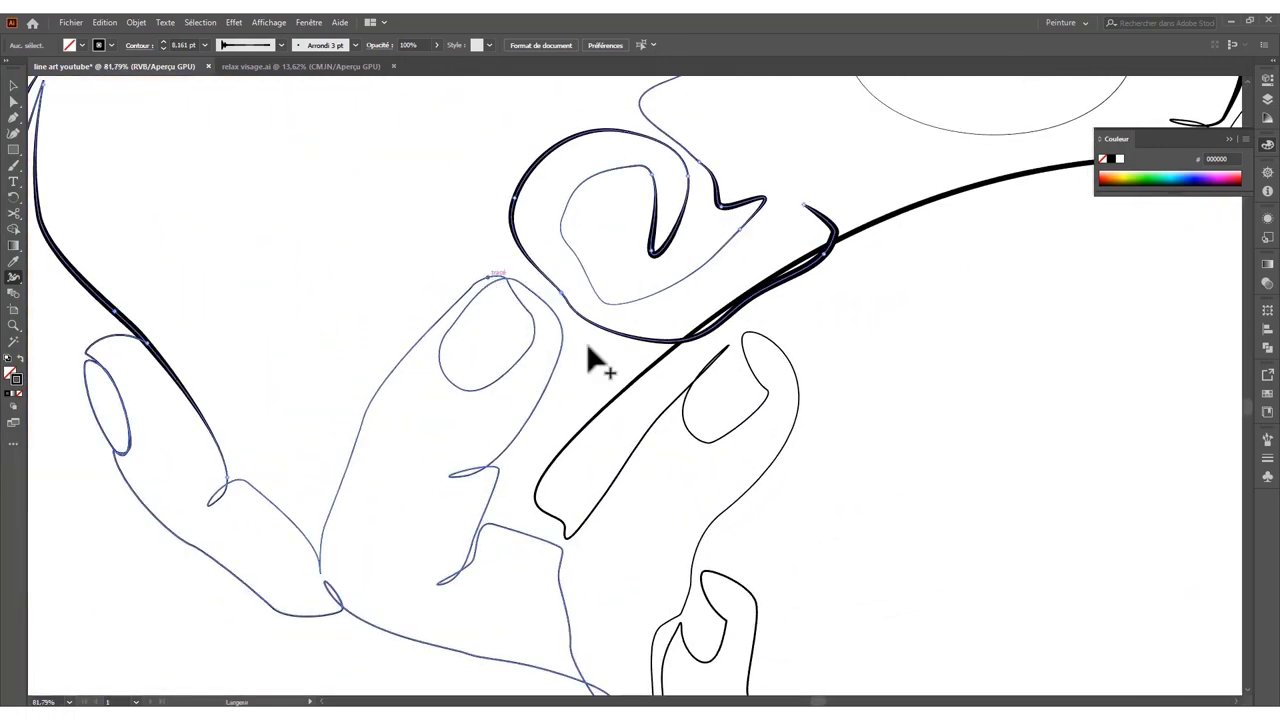
pyautogui.moveTo(586, 355); pyautogui.dragTo(620, 350)
pyautogui.doubleClick(535, 258)
pyautogui.press('Return')
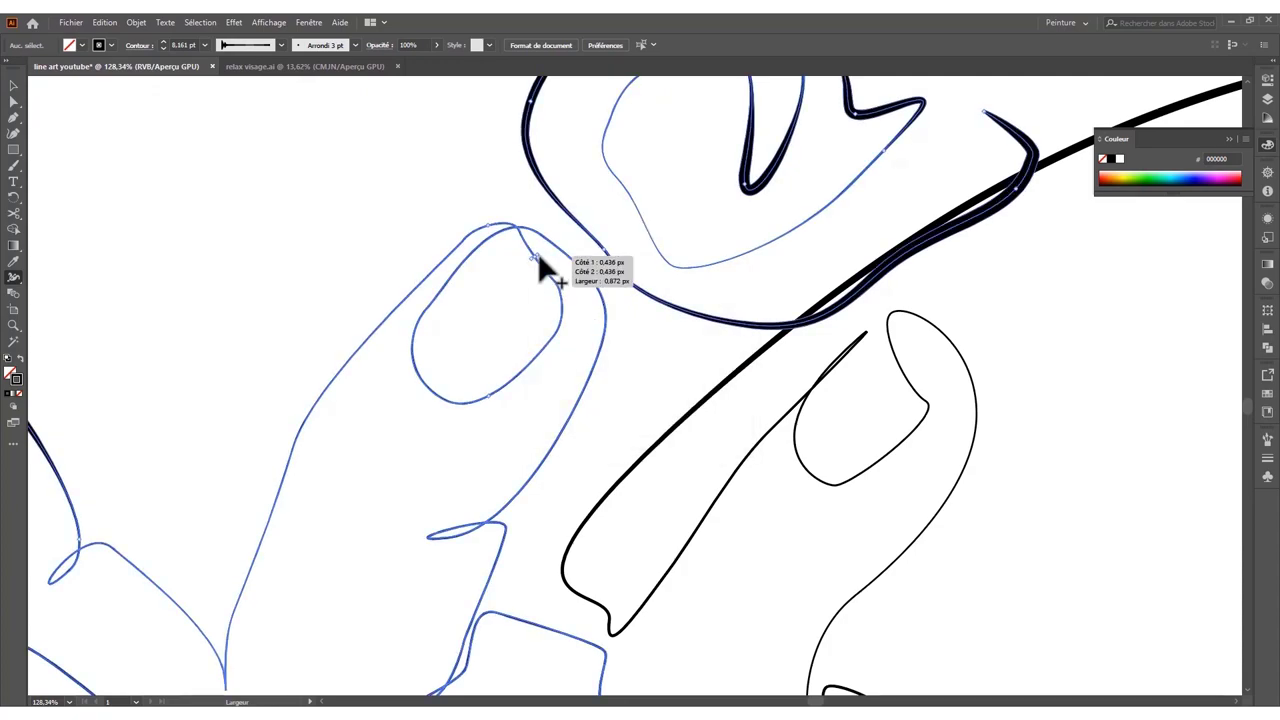
pyautogui.moveTo(540, 265)
pyautogui.mouseDown()
pyautogui.moveTo(268, 425)
pyautogui.moveTo(615, 440)
pyautogui.mouseUp()
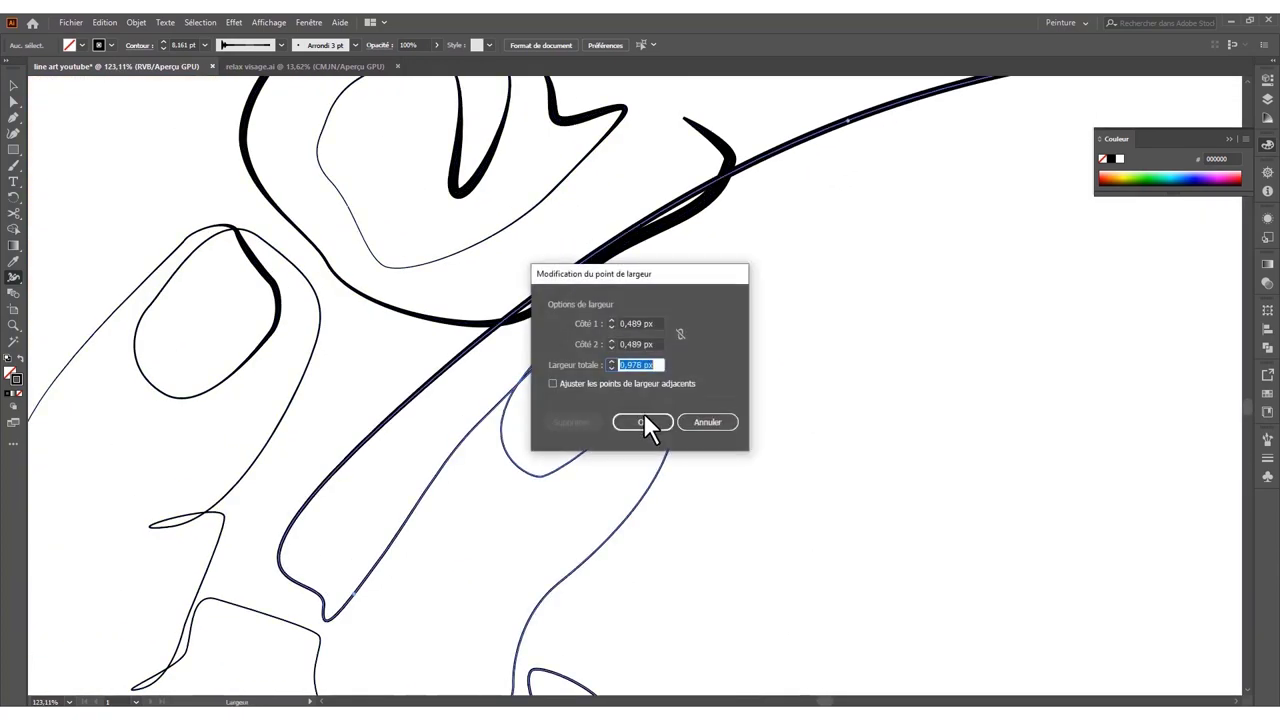
pyautogui.click(645, 421)
pyautogui.moveTo(604, 350)
pyautogui.mouseDown()
pyautogui.moveTo(306, 451)
pyautogui.moveTo(583, 403)
pyautogui.mouseUp()
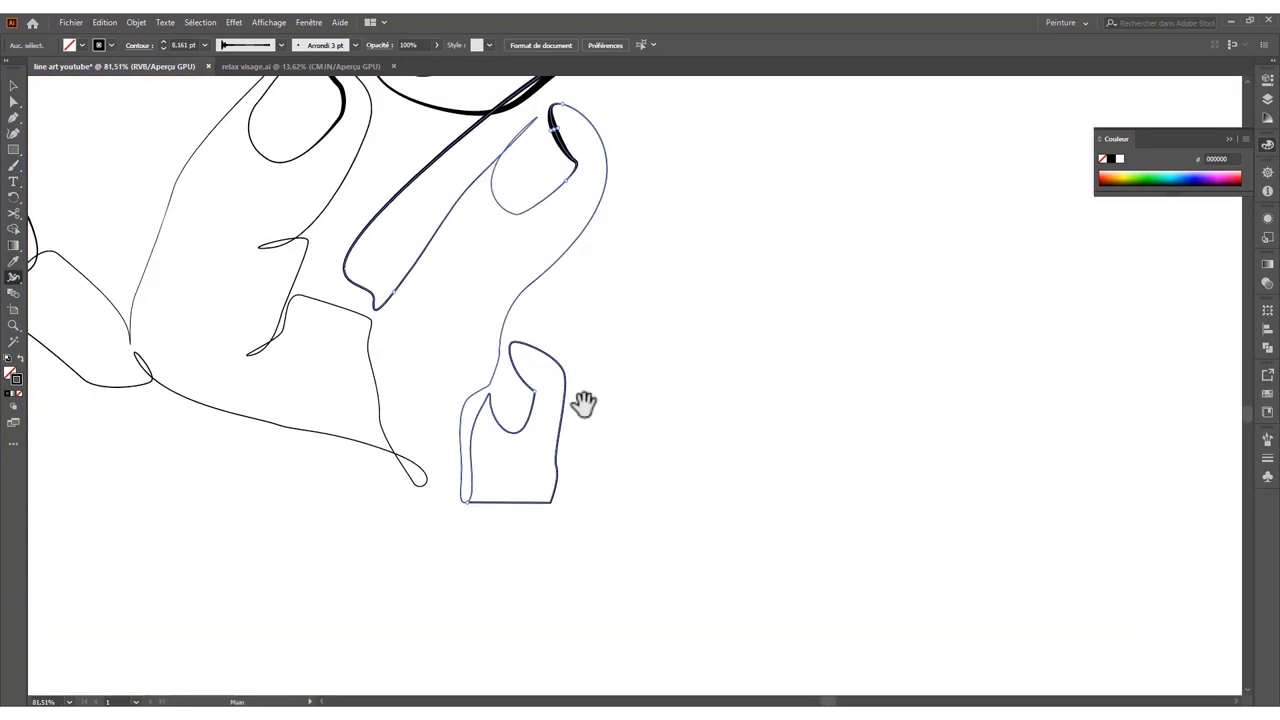
pyautogui.doubleClick(547, 460)
pyautogui.click(643, 431)
# - Thin the thumb tip and thicken the stroke along the thumb's edges
pyautogui.moveTo(505, 397); pyautogui.dragTo(614, 397)
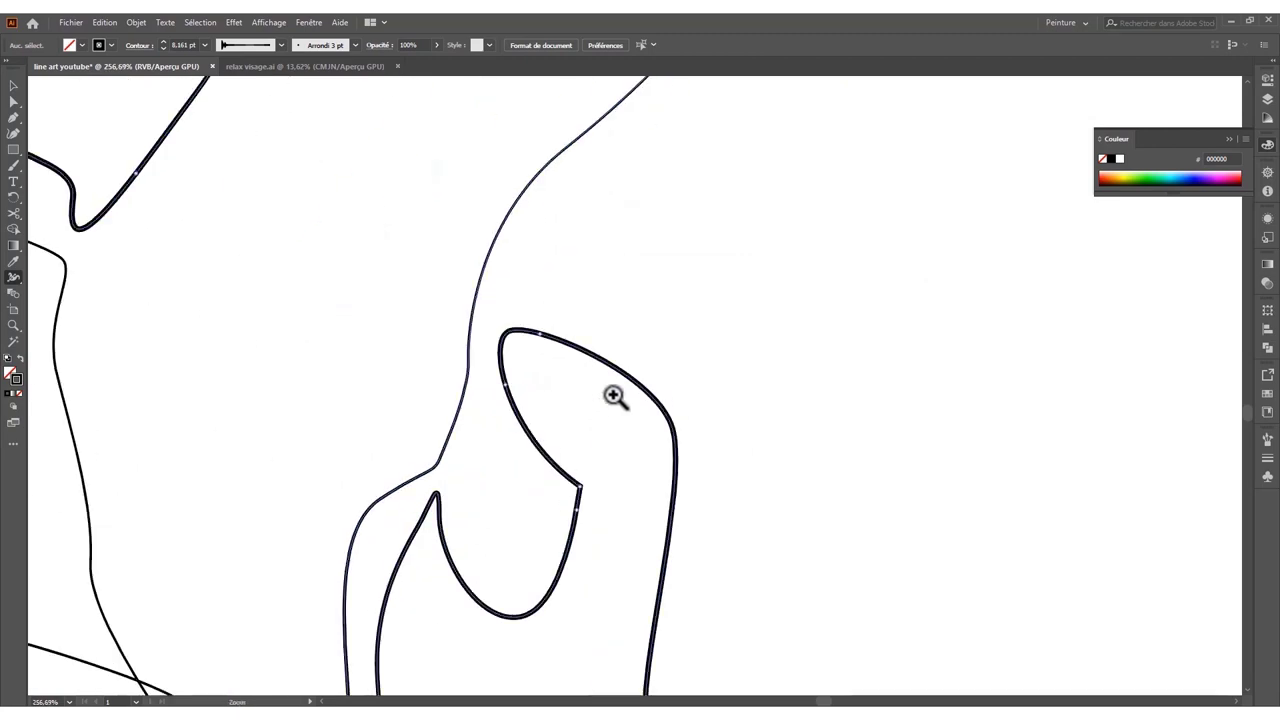
pyautogui.moveTo(525, 420)
pyautogui.mouseDown()
pyautogui.moveTo(360, 489)
pyautogui.moveTo(660, 380)
pyautogui.mouseUp()
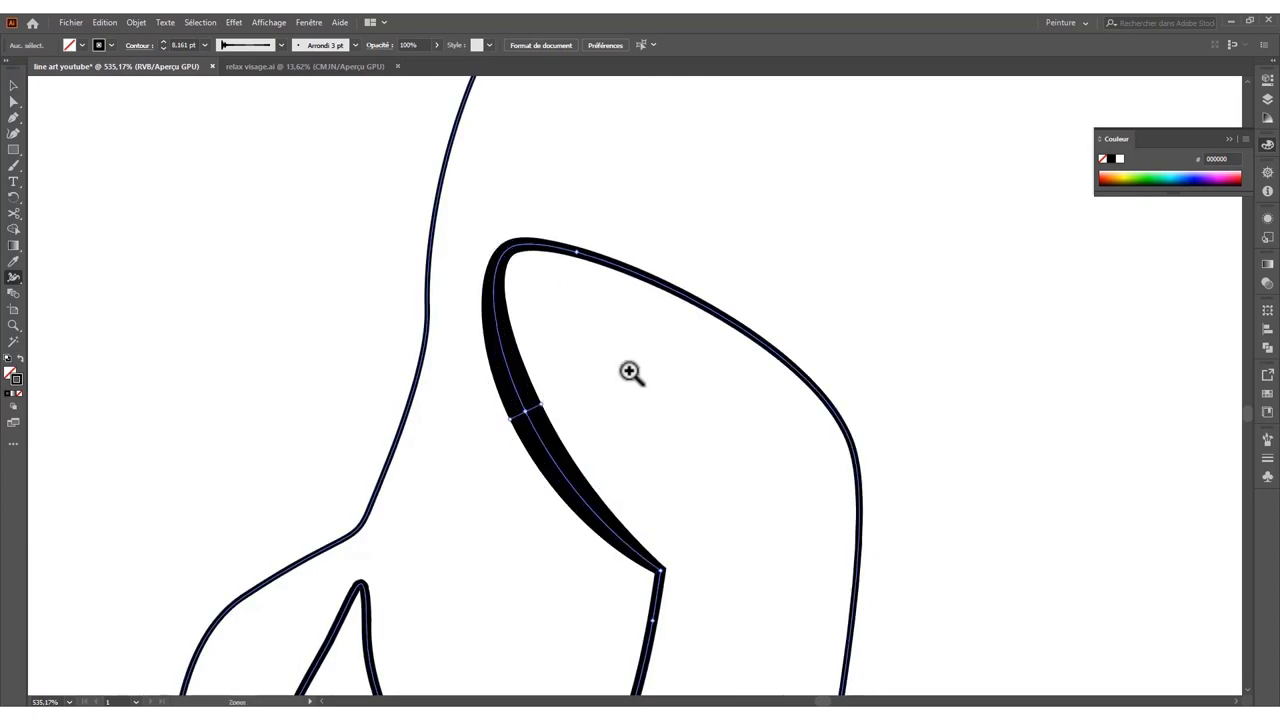
pyautogui.moveTo(630, 372)
pyautogui.mouseDown()
pyautogui.moveTo(429, 517)
pyautogui.moveTo(443, 437)
pyautogui.moveTo(523, 400)
pyautogui.mouseUp()
pyautogui.doubleClick(458, 376)
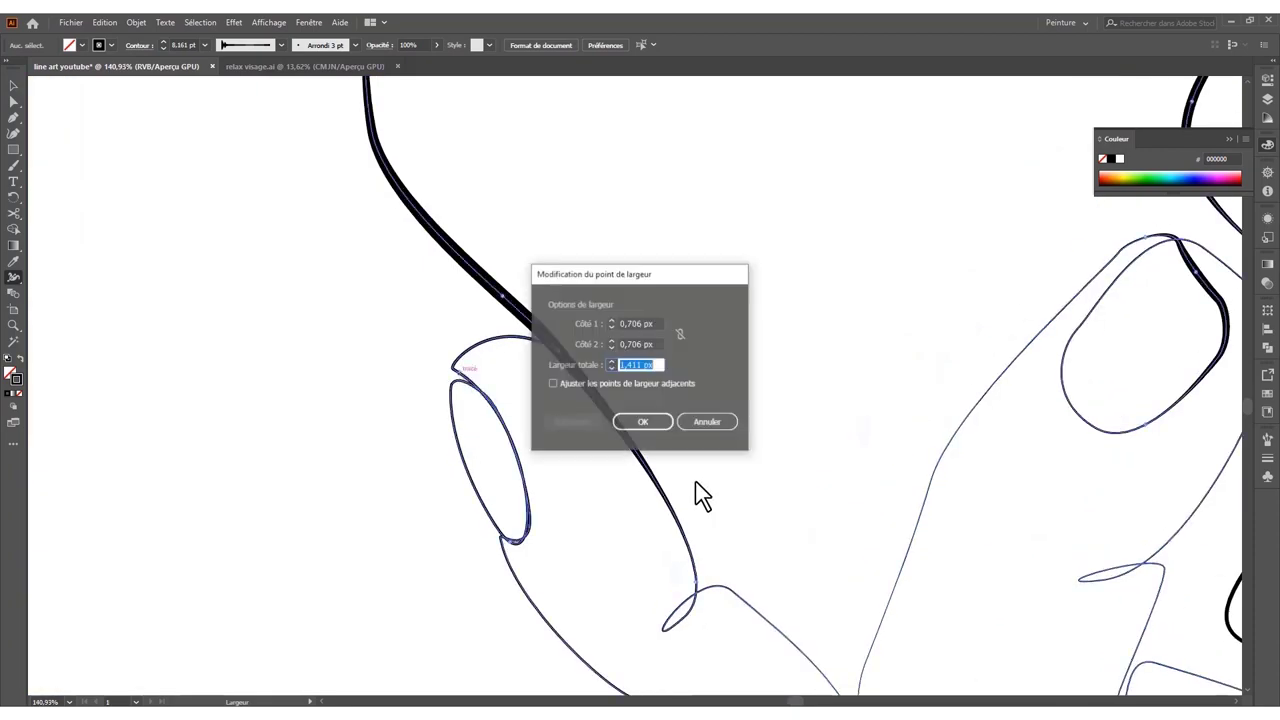
pyautogui.press('Return')
pyautogui.scroll(2, 515, 458)
pyautogui.moveTo(517, 455)
pyautogui.mouseDown()
pyautogui.moveTo(157, 557)
pyautogui.moveTo(617, 495)
pyautogui.mouseUp()
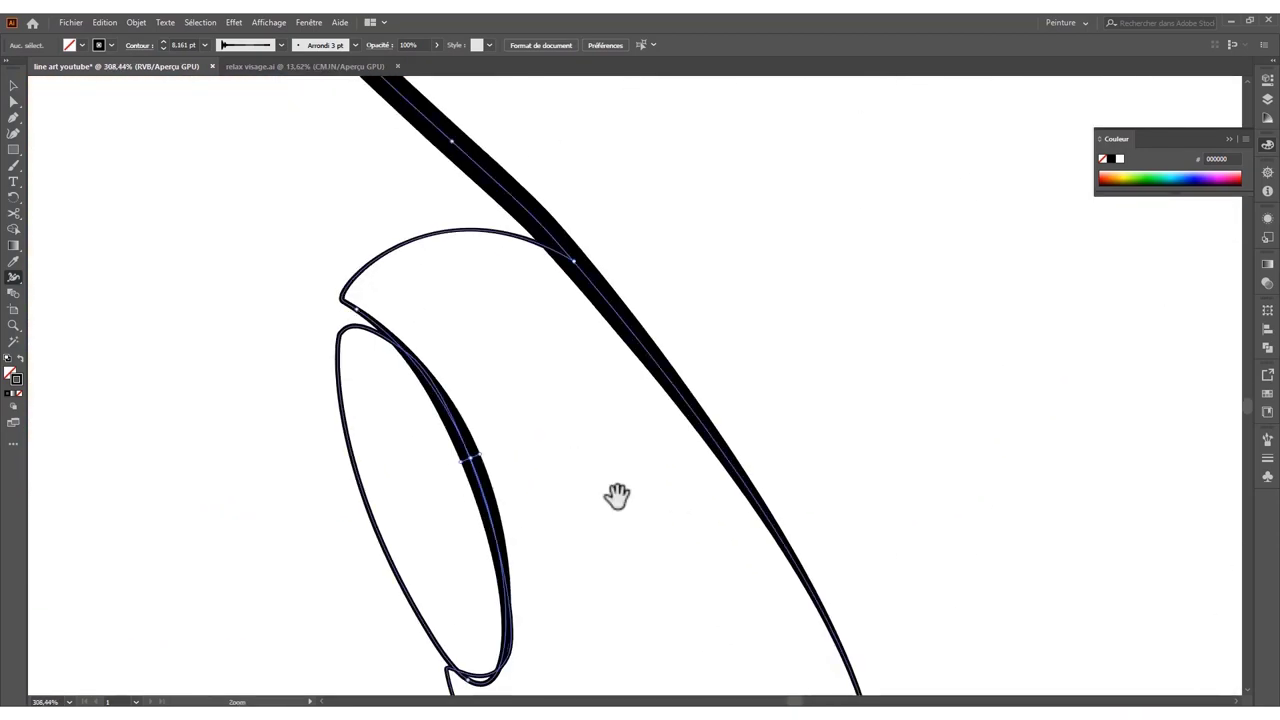
pyautogui.moveTo(490, 460); pyautogui.dragTo(160, 528)
pyautogui.moveTo(477, 528)
pyautogui.mouseDown()
pyautogui.moveTo(706, 503)
pyautogui.moveTo(288, 365)
pyautogui.mouseUp()
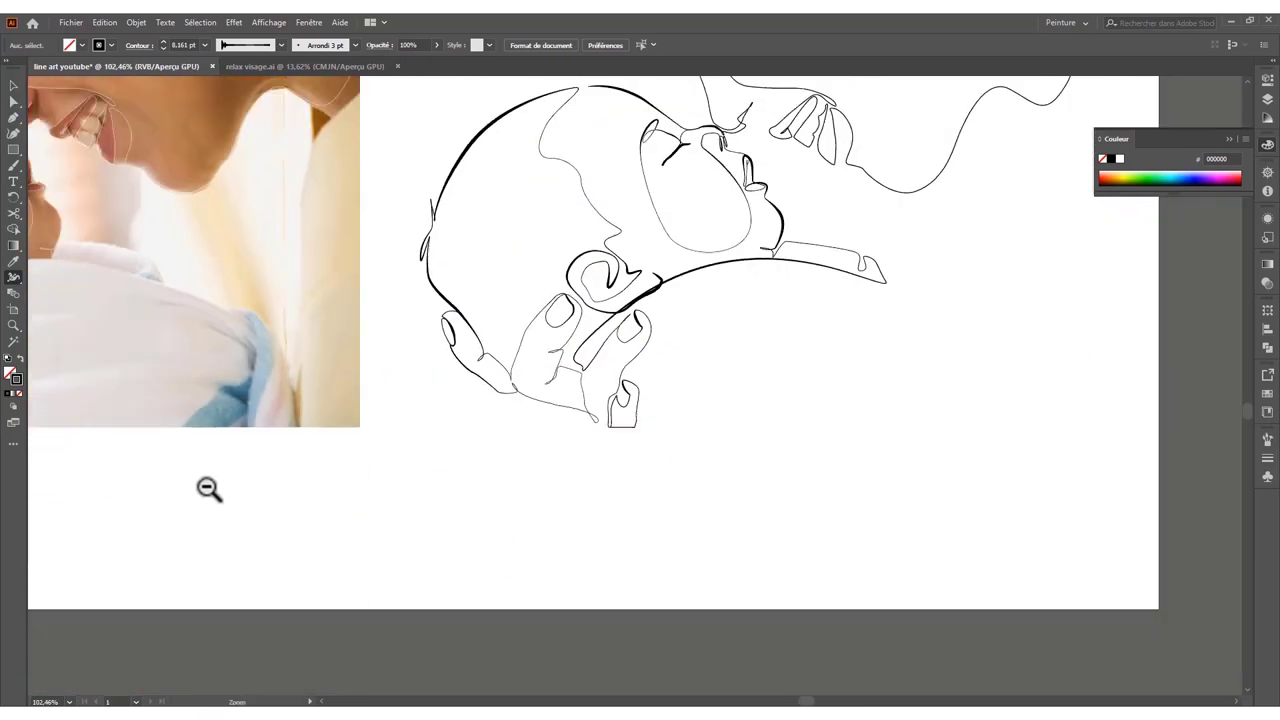
pyautogui.moveTo(206, 489)
pyautogui.mouseDown()
pyautogui.moveTo(517, 437)
pyautogui.moveTo(645, 273)
pyautogui.mouseUp()
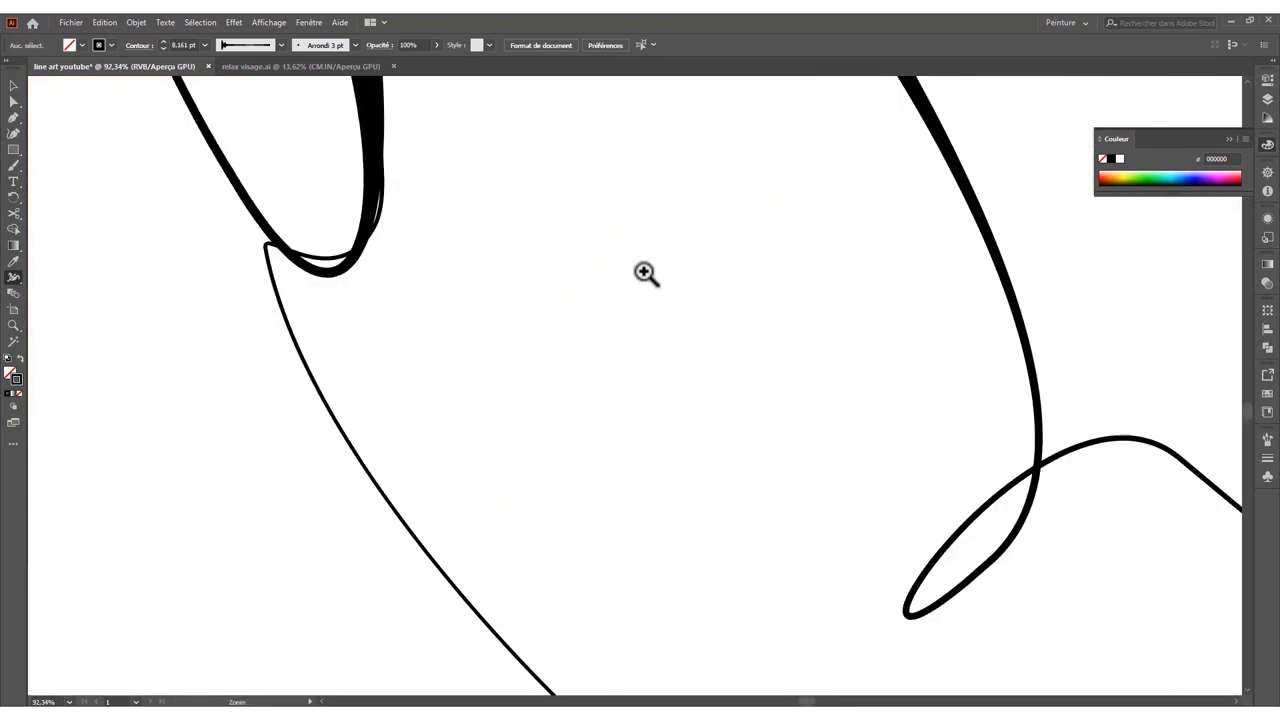
# - Thin width points on a path and two finger lines toward fine ends
pyautogui.doubleClick(340, 275)
pyautogui.click(633, 418)
pyautogui.moveTo(349, 391)
pyautogui.mouseDown()
pyautogui.moveTo(447, 425)
pyautogui.moveTo(546, 423)
pyautogui.moveTo(370, 470)
pyautogui.mouseUp()
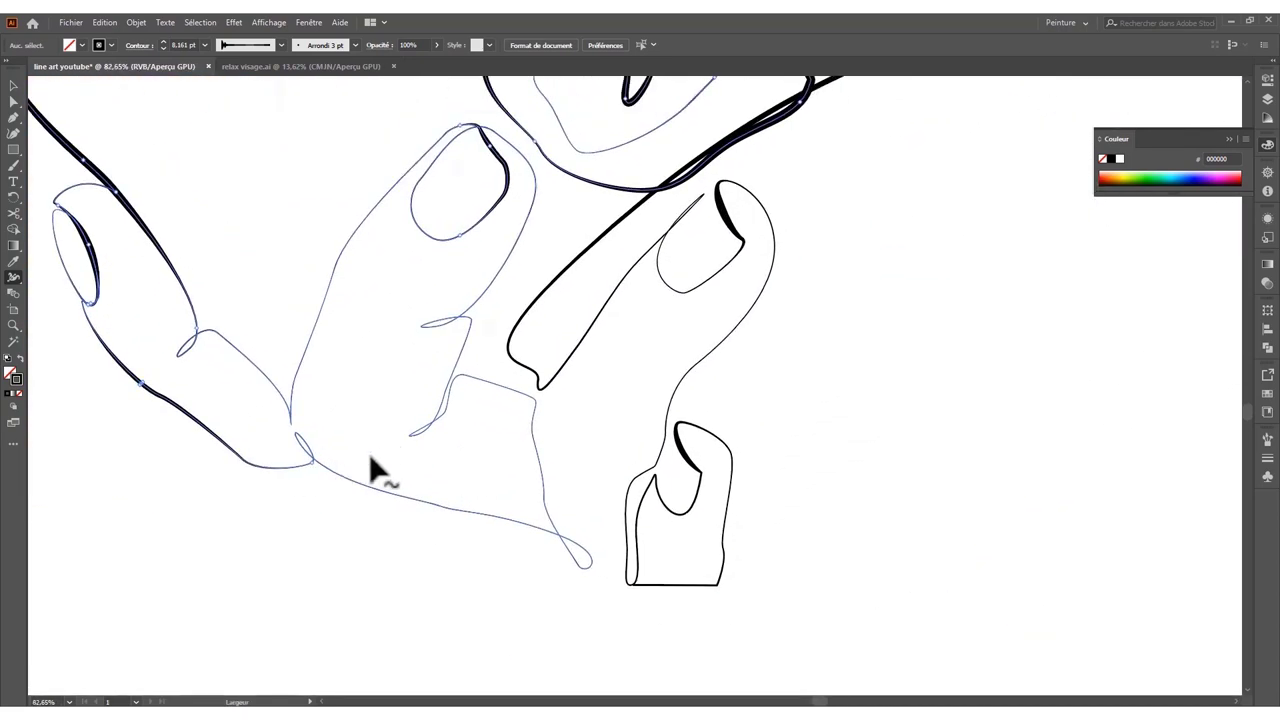
pyautogui.doubleClick(587, 560)
pyautogui.click(640, 422)
pyautogui.moveTo(640, 422)
pyautogui.mouseDown()
pyautogui.moveTo(283, 526)
pyautogui.moveTo(71, 614)
pyautogui.moveTo(418, 548)
pyautogui.moveTo(363, 609)
pyautogui.moveTo(505, 575)
pyautogui.mouseUp()
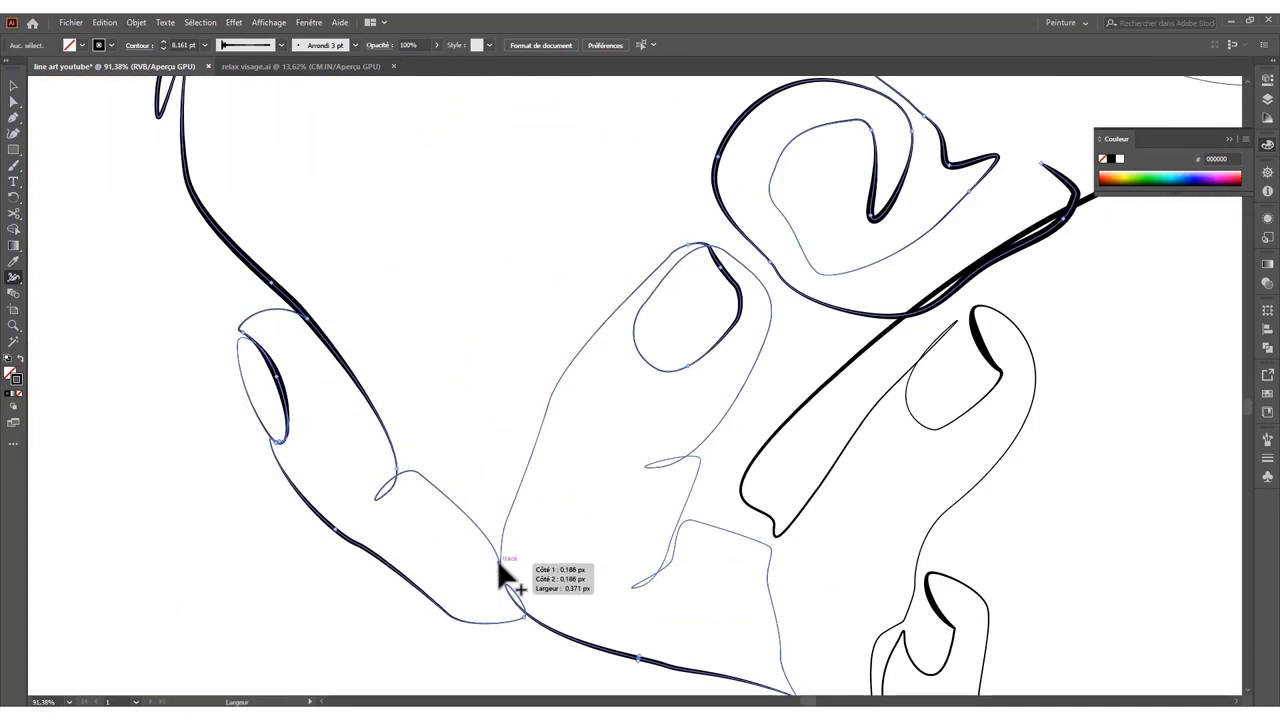
pyautogui.doubleClick(694, 547)
pyautogui.press('Return')
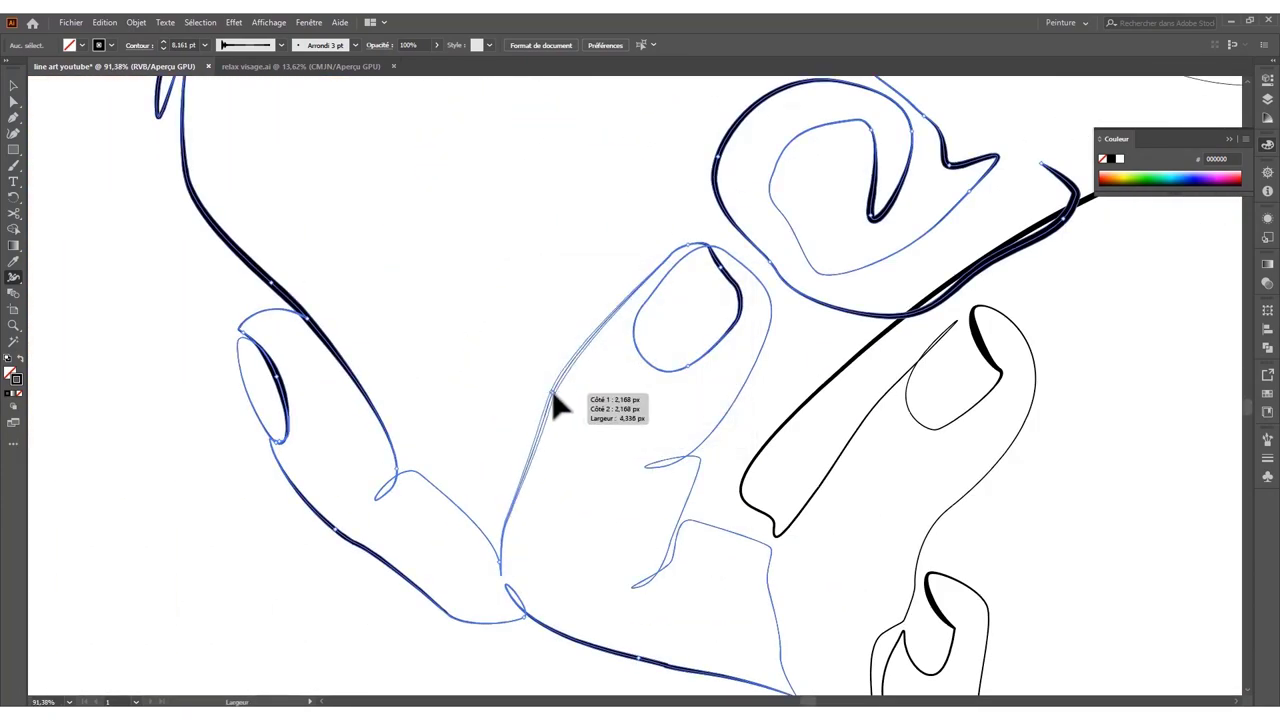
# - Taper the index finger, small finger and nearby strokes with narrower width points
pyautogui.moveTo(558, 405); pyautogui.dragTo(571, 486)
pyautogui.doubleClick(497, 508)
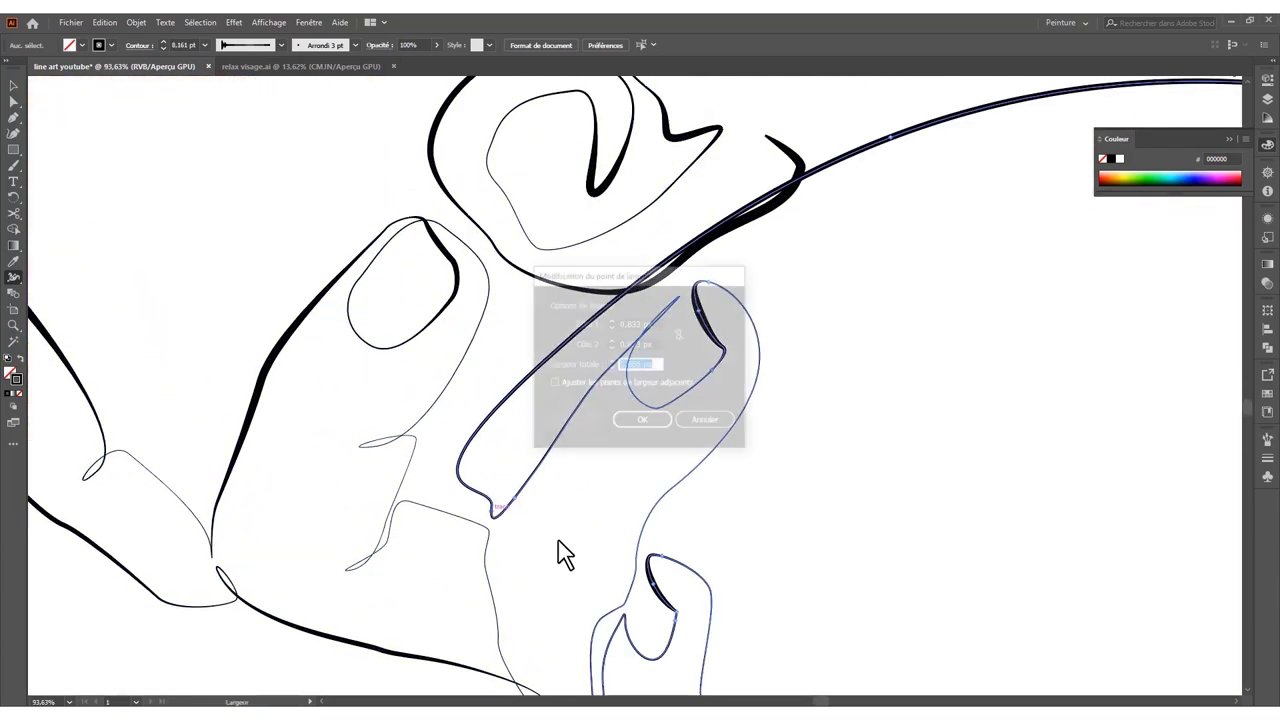
pyautogui.moveTo(558, 541); pyautogui.dragTo(570, 362)
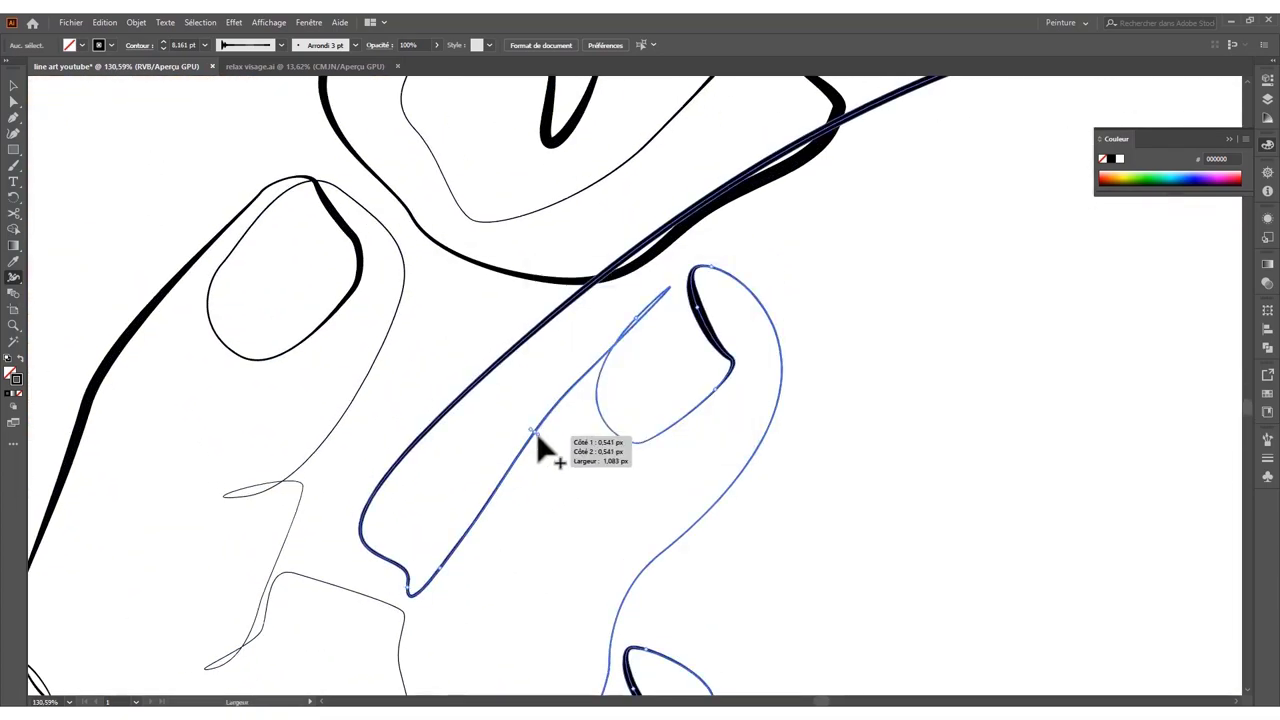
pyautogui.moveTo(537, 438)
pyautogui.mouseDown()
pyautogui.moveTo(211, 560)
pyautogui.moveTo(420, 537)
pyautogui.mouseUp()
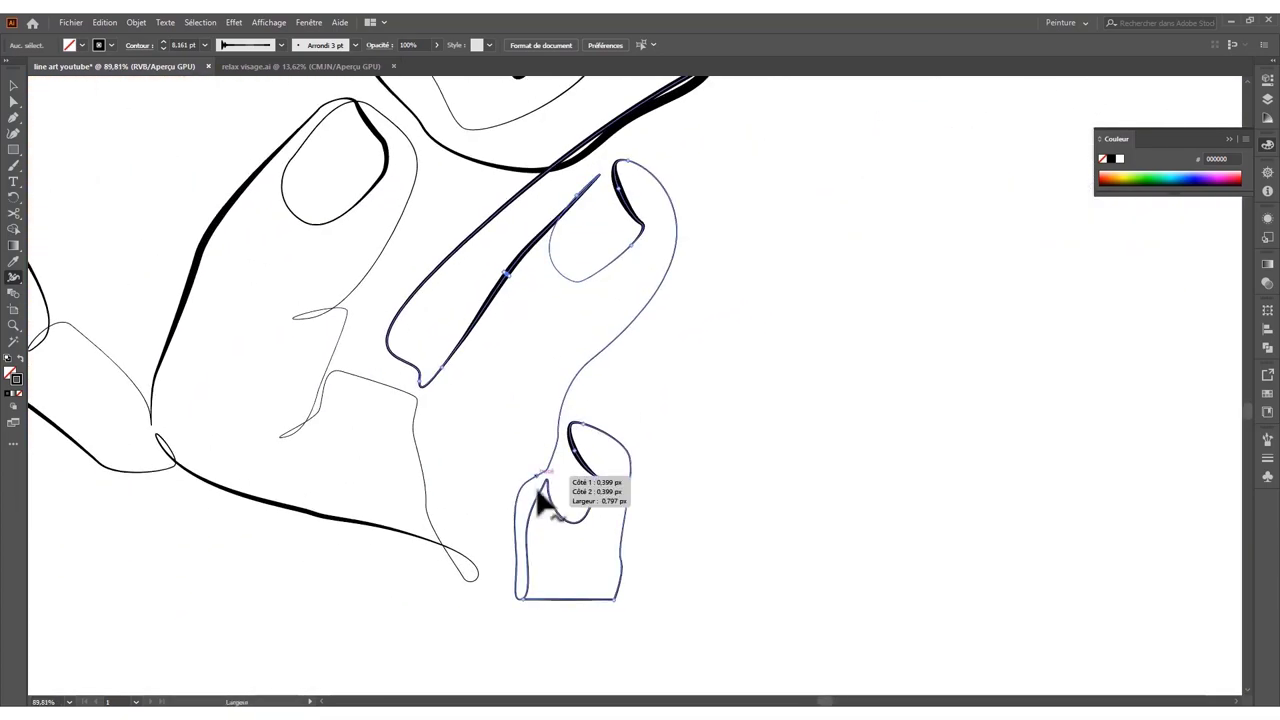
pyautogui.doubleClick(550, 483)
pyautogui.click(666, 426)
pyautogui.moveTo(674, 286)
pyautogui.mouseDown()
pyautogui.moveTo(491, 346)
pyautogui.moveTo(793, 413)
pyautogui.mouseUp()
pyautogui.moveTo(406, 440); pyautogui.dragTo(400, 245)
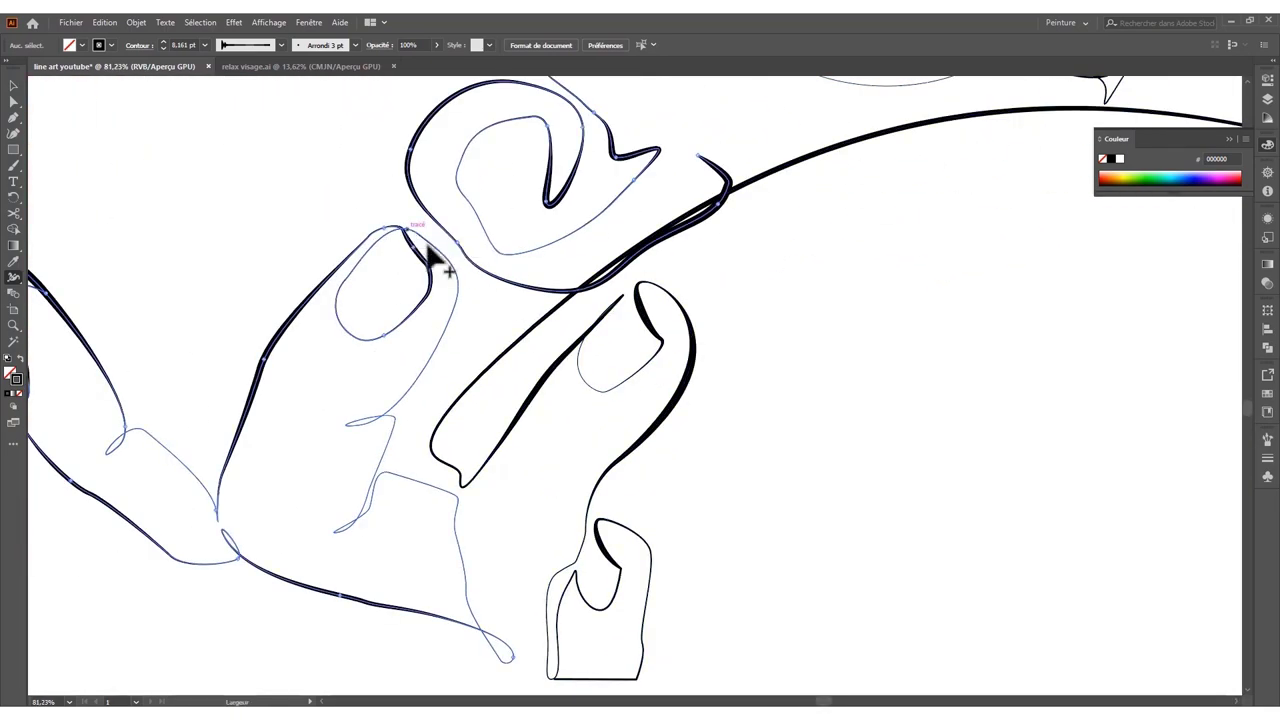
pyautogui.scroll(2, 417, 416)
pyautogui.doubleClick(353, 424)
pyautogui.click(654, 420)
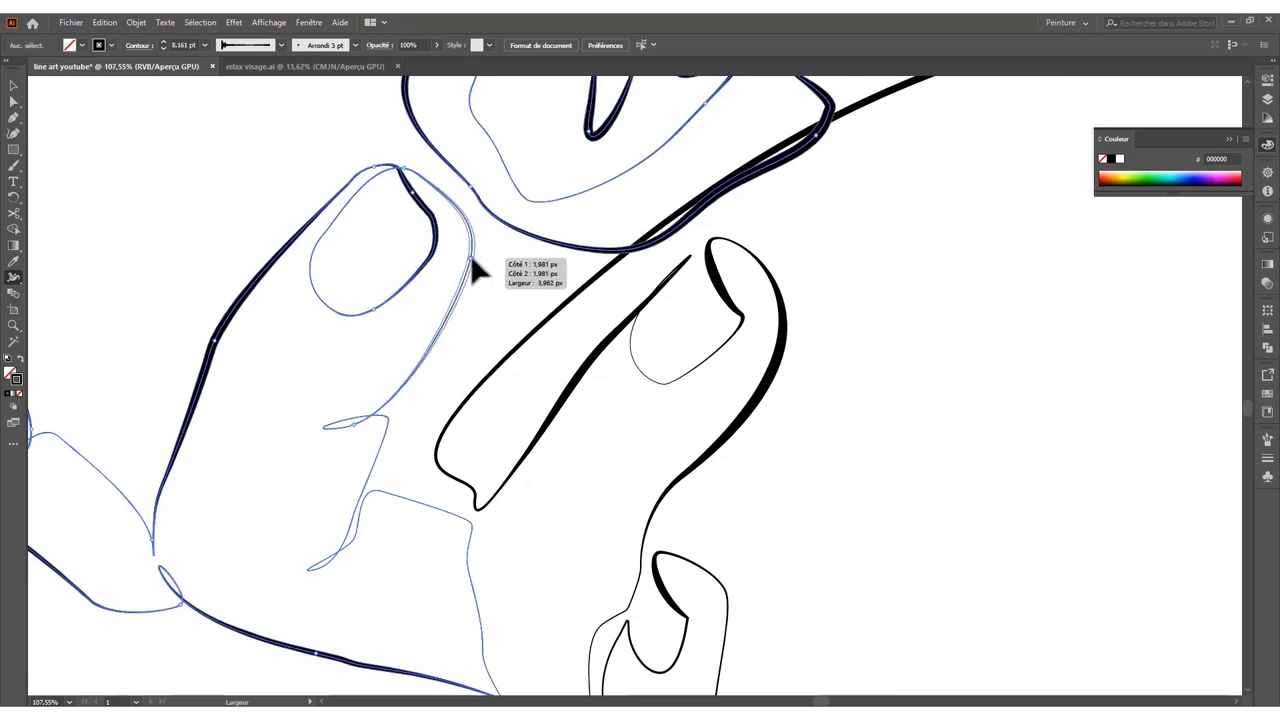
# - Thin two more finger width points, one to 0.357 px total
pyautogui.moveTo(476, 270)
pyautogui.mouseDown()
pyautogui.moveTo(363, 346)
pyautogui.moveTo(577, 274)
pyautogui.mouseUp()
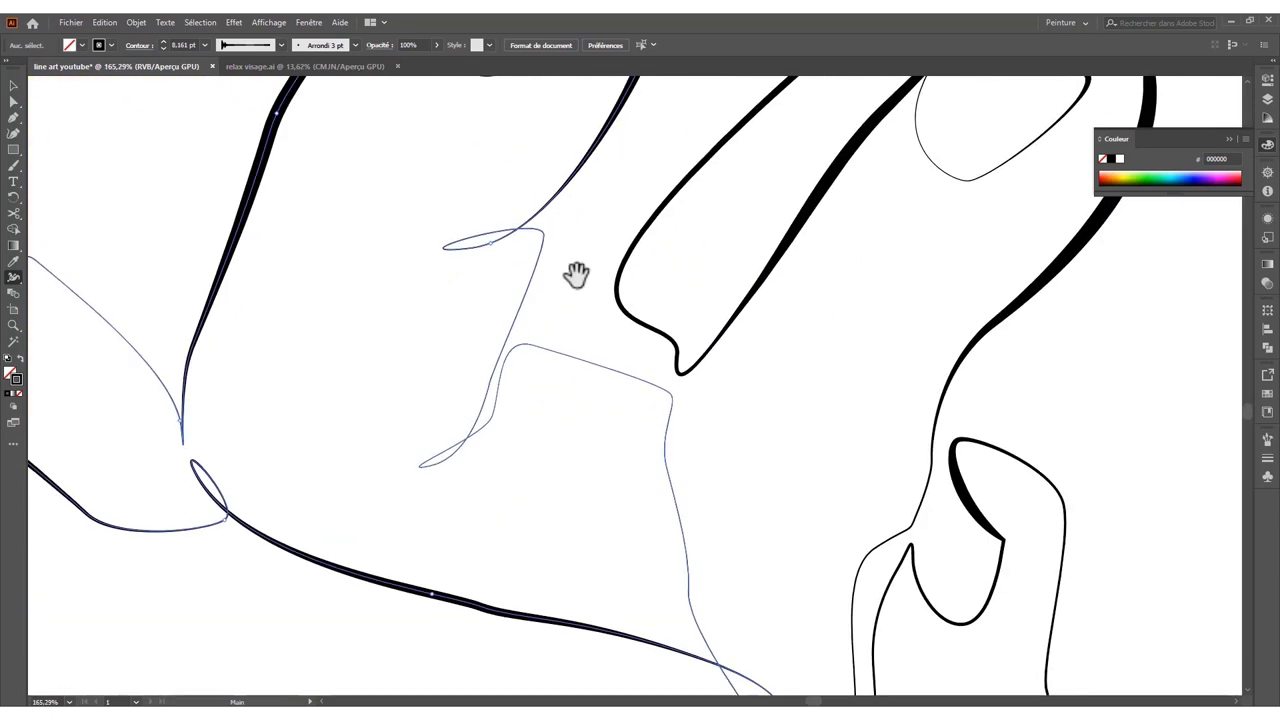
pyautogui.doubleClick(452, 248)
pyautogui.click(626, 429)
pyautogui.doubleClick(476, 424)
pyautogui.press('Return')
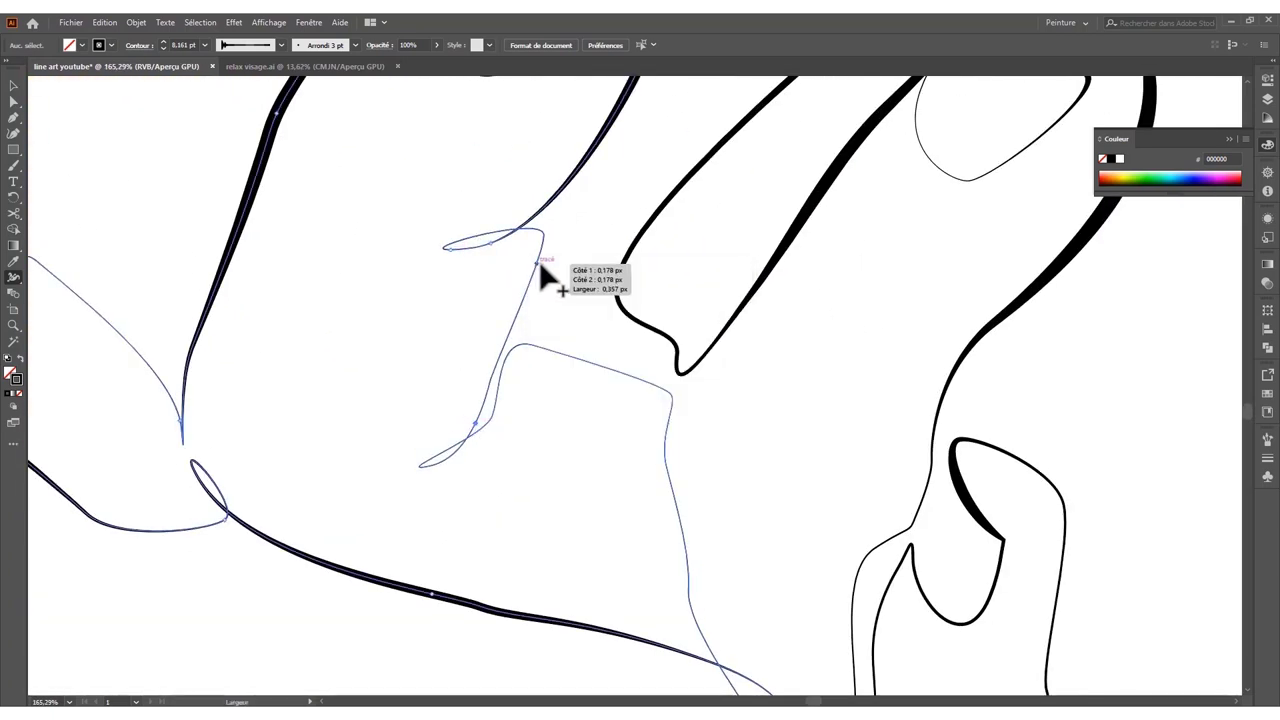
pyautogui.moveTo(540, 261)
pyautogui.mouseDown()
pyautogui.moveTo(229, 371)
pyautogui.moveTo(715, 372)
pyautogui.moveTo(477, 409)
pyautogui.moveTo(529, 406)
pyautogui.moveTo(471, 494)
pyautogui.moveTo(628, 367)
pyautogui.moveTo(744, 371)
pyautogui.moveTo(686, 457)
pyautogui.moveTo(592, 357)
pyautogui.moveTo(474, 397)
pyautogui.moveTo(474, 491)
pyautogui.moveTo(509, 417)
pyautogui.moveTo(470, 350)
pyautogui.moveTo(171, 486)
pyautogui.moveTo(209, 486)
pyautogui.moveTo(523, 385)
pyautogui.moveTo(690, 456)
pyautogui.moveTo(422, 370)
pyautogui.moveTo(471, 391)
pyautogui.moveTo(277, 446)
pyautogui.moveTo(633, 393)
pyautogui.mouseUp()
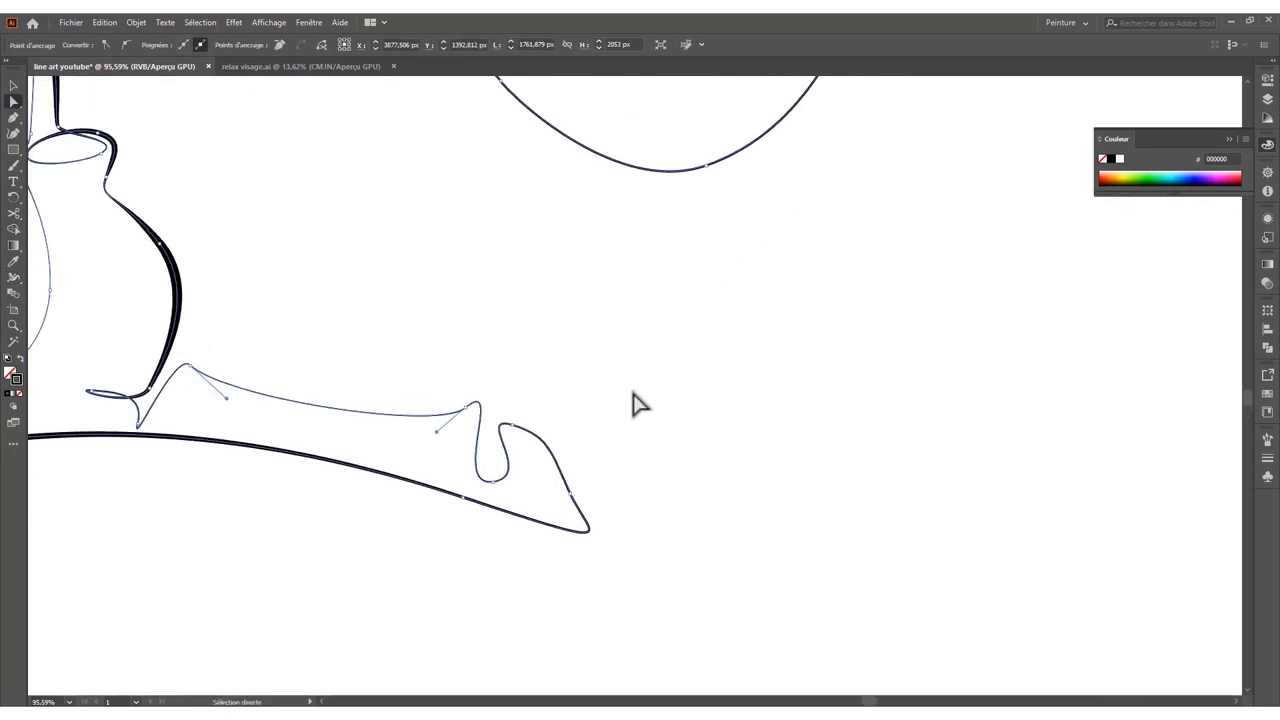
# - Thin a width point on the lower stroke to 1.248 px total
pyautogui.moveTo(410, 421)
pyautogui.mouseDown()
pyautogui.moveTo(677, 434)
pyautogui.moveTo(611, 423)
pyautogui.mouseUp()
pyautogui.hotkey('shift', 'w')
pyautogui.doubleClick(478, 383)
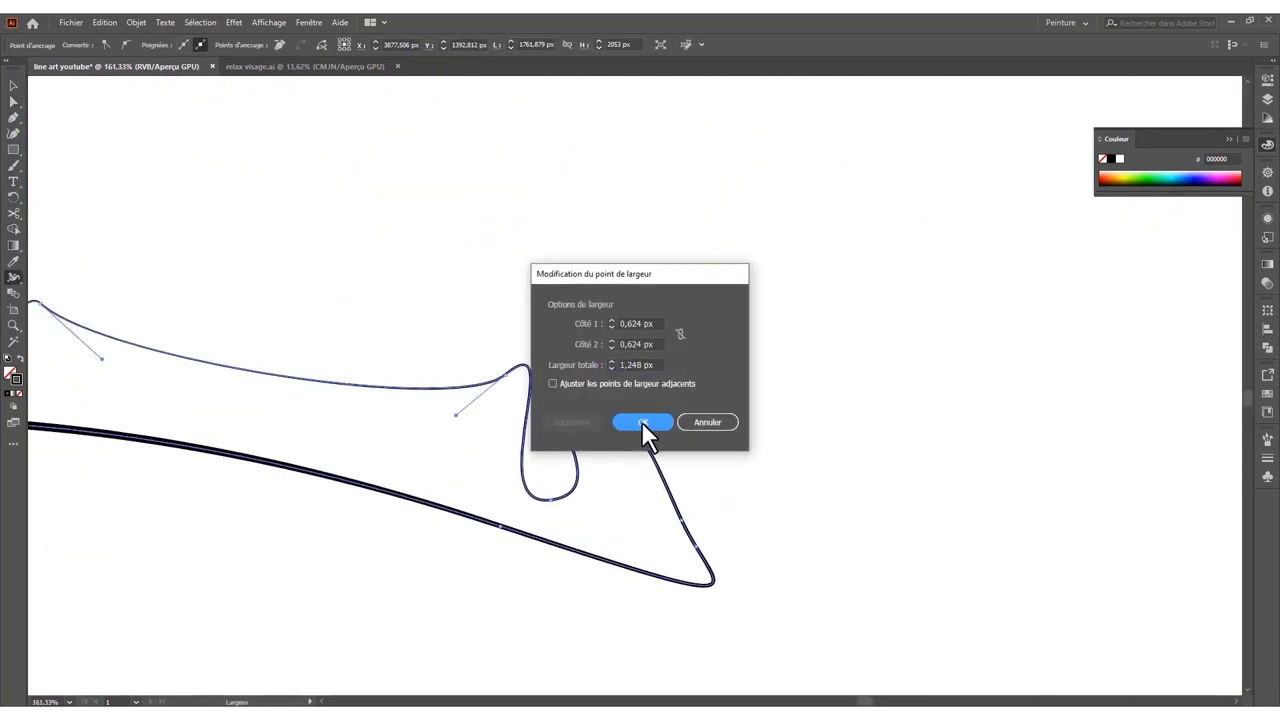
pyautogui.press('Return')
# - Thin a width point on the nose stroke so it tapers
pyautogui.moveTo(563, 506)
pyautogui.mouseDown()
pyautogui.moveTo(151, 480)
pyautogui.moveTo(327, 333)
pyautogui.moveTo(425, 412)
pyautogui.mouseUp()
pyautogui.moveTo(383, 325)
pyautogui.mouseDown()
pyautogui.moveTo(91, 420)
pyautogui.moveTo(166, 403)
pyautogui.moveTo(405, 288)
pyautogui.moveTo(417, 394)
pyautogui.moveTo(543, 391)
pyautogui.moveTo(536, 290)
pyautogui.moveTo(470, 300)
pyautogui.moveTo(591, 343)
pyautogui.moveTo(543, 320)
pyautogui.moveTo(571, 314)
pyautogui.mouseUp()
pyautogui.doubleClick(571, 318)
pyautogui.click(640, 428)
pyautogui.moveTo(640, 428)
pyautogui.mouseDown()
pyautogui.moveTo(553, 397)
pyautogui.moveTo(490, 318)
pyautogui.mouseUp()
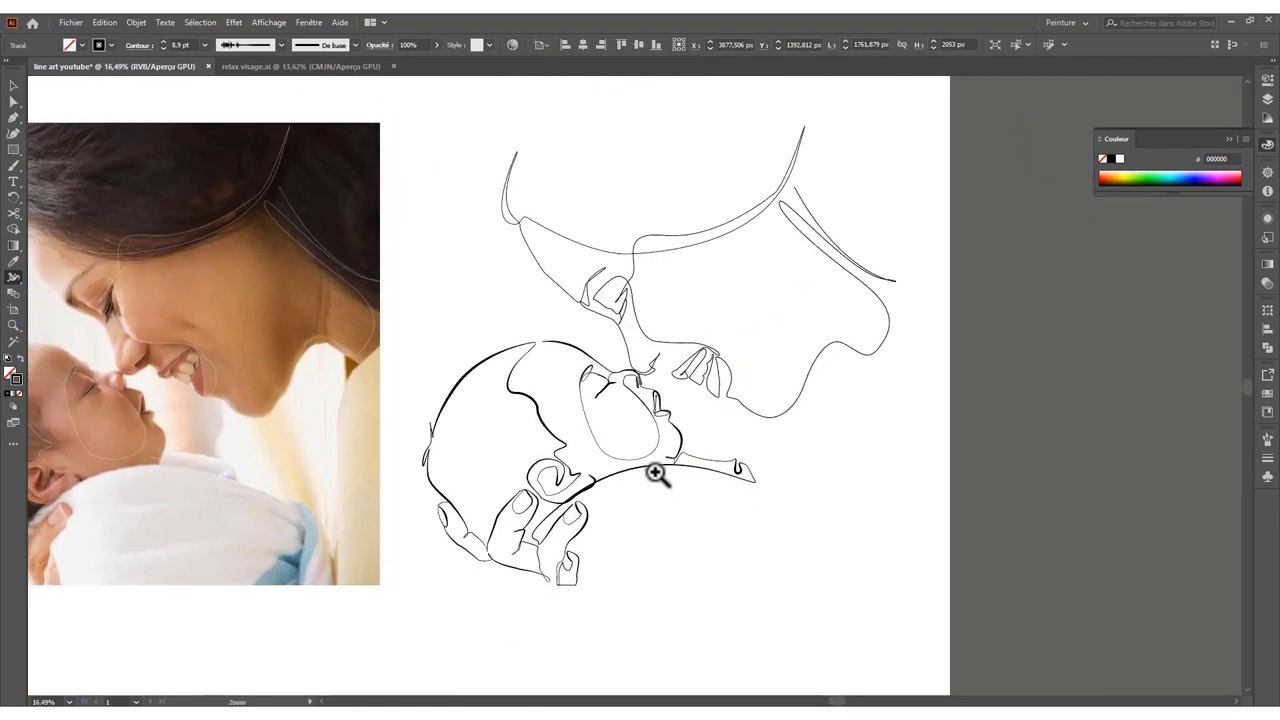
pyautogui.moveTo(547, 298)
pyautogui.mouseDown()
pyautogui.moveTo(769, 443)
pyautogui.moveTo(486, 409)
pyautogui.moveTo(513, 288)
pyautogui.mouseUp()
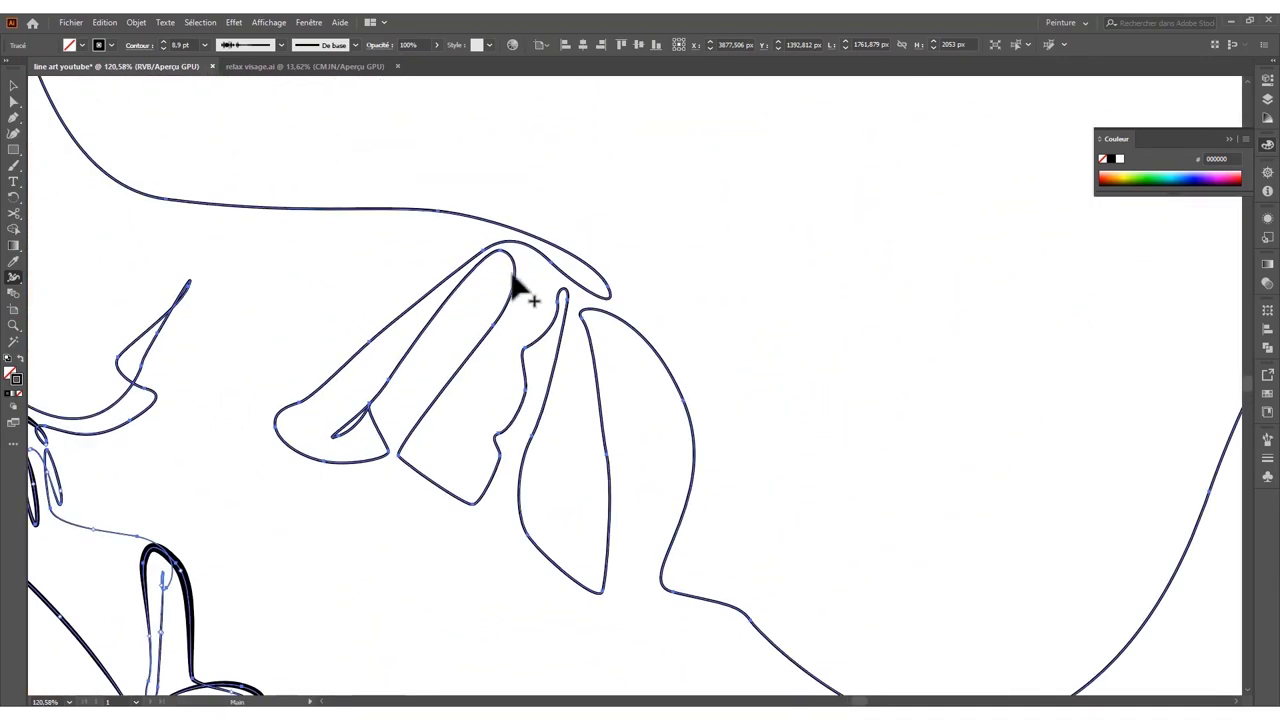
pyautogui.scroll(3, 410, 456)
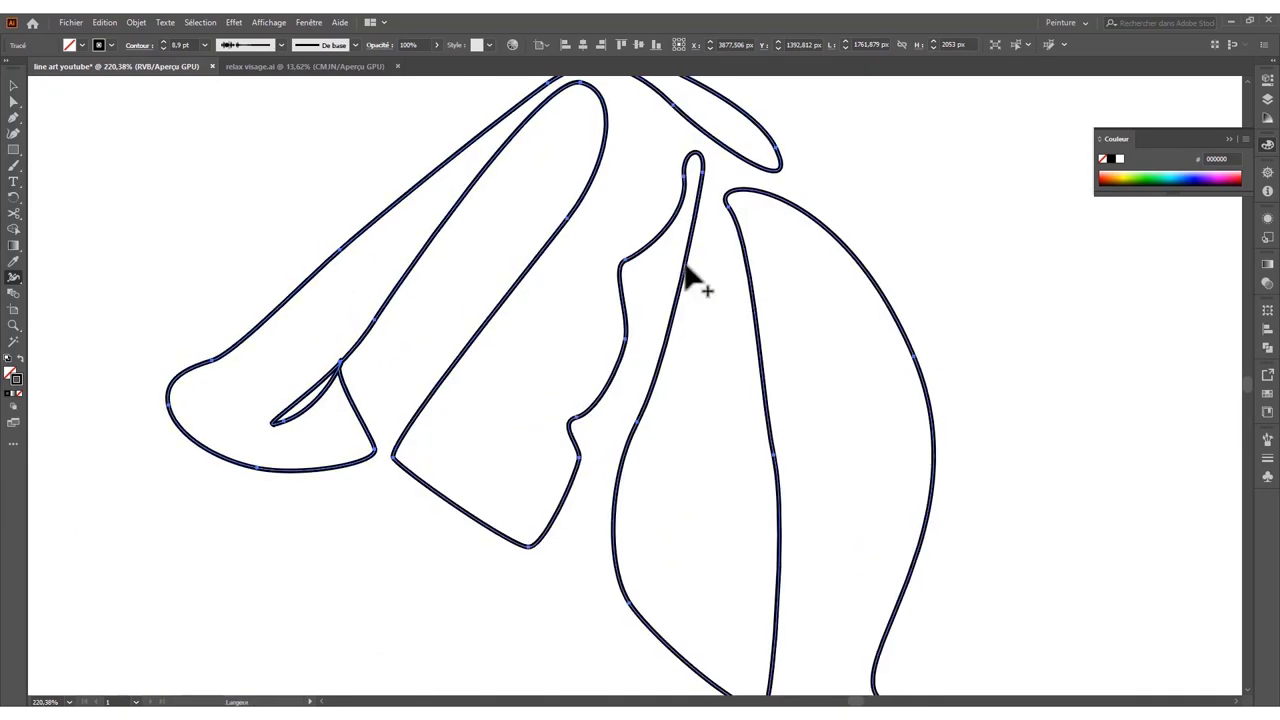
# - Adjust width points at the top of the lip stroke and two neighbouring points
pyautogui.doubleClick(701, 180)
pyautogui.click(653, 420)
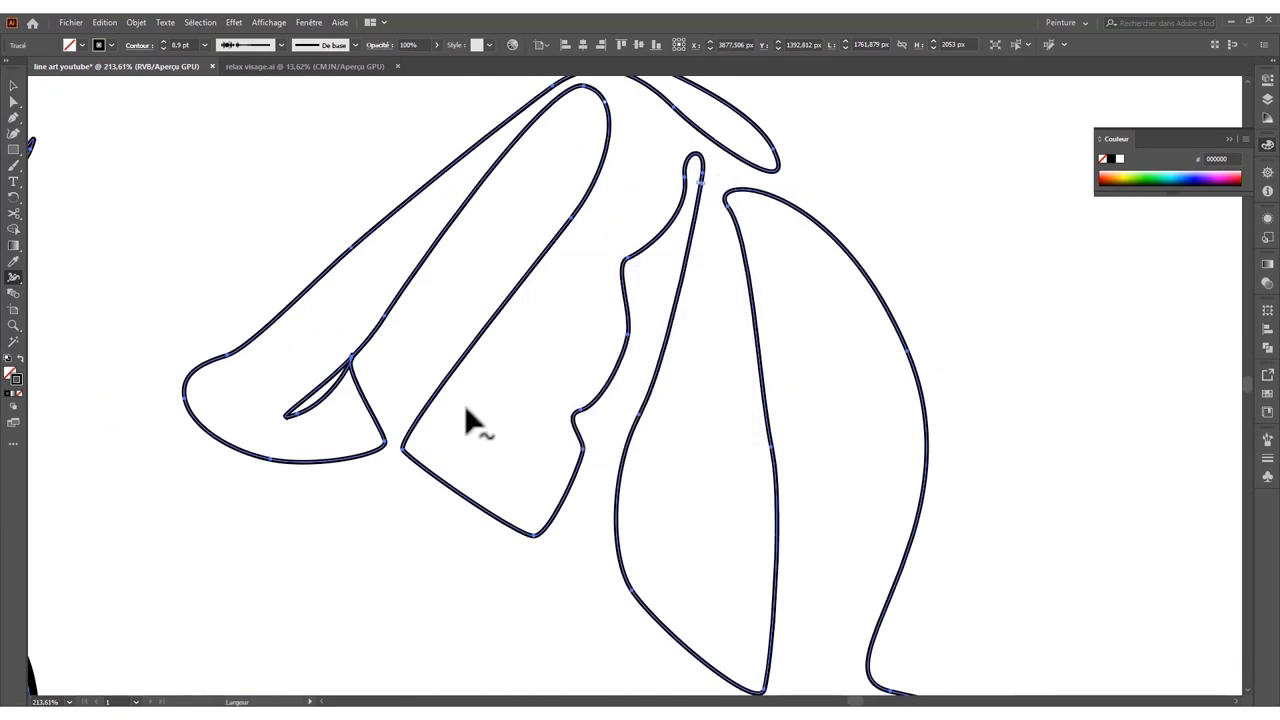
pyautogui.scroll(-5, 180, 514)
pyautogui.scroll(5, 651, 386)
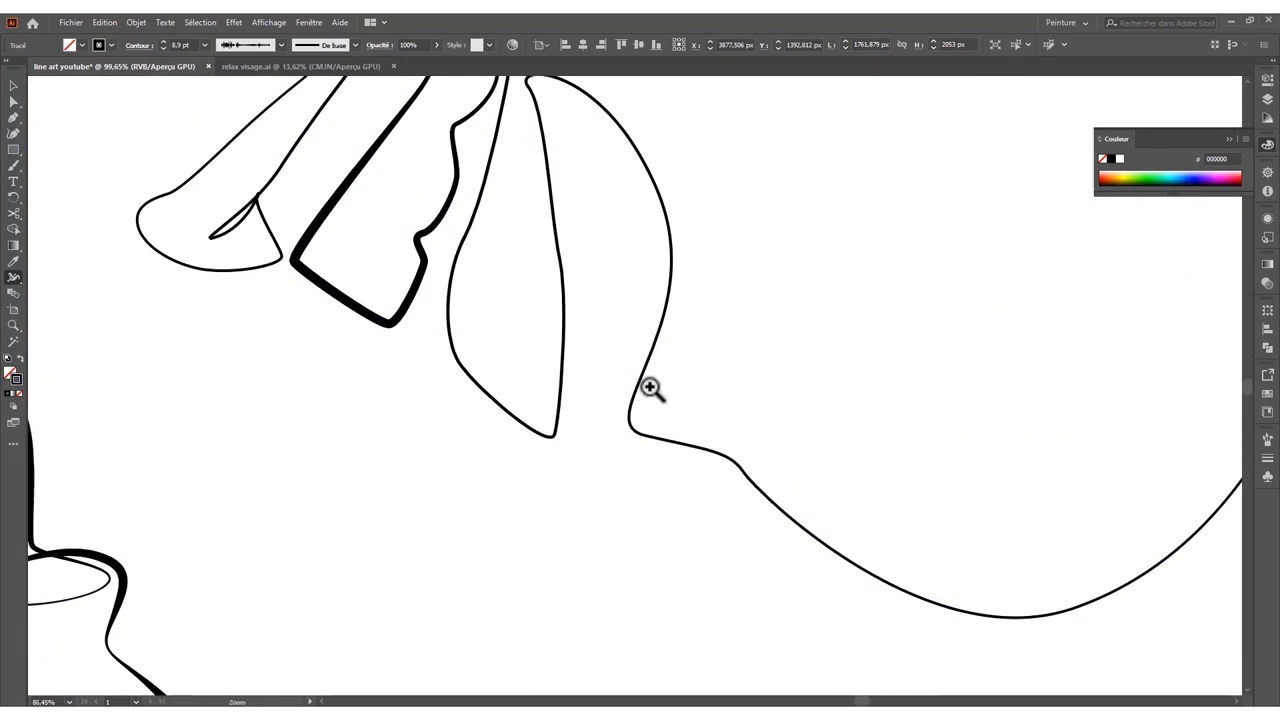
pyautogui.doubleClick(560, 425)
pyautogui.click(632, 433)
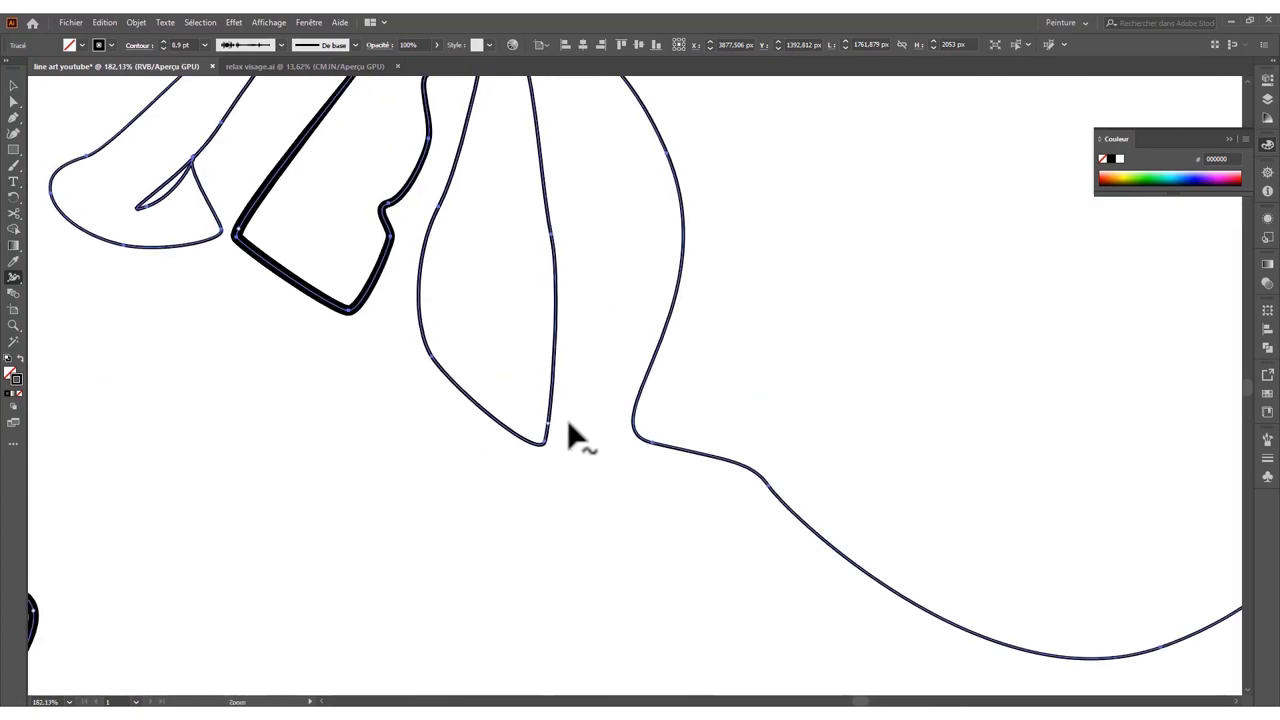
pyautogui.doubleClick(565, 428)
pyautogui.click(629, 423)
# - Set a width point lower on the lip path, swelling the curve under the chin
pyautogui.scroll(3, 431, 301)
pyautogui.scroll(-5, 436, 318)
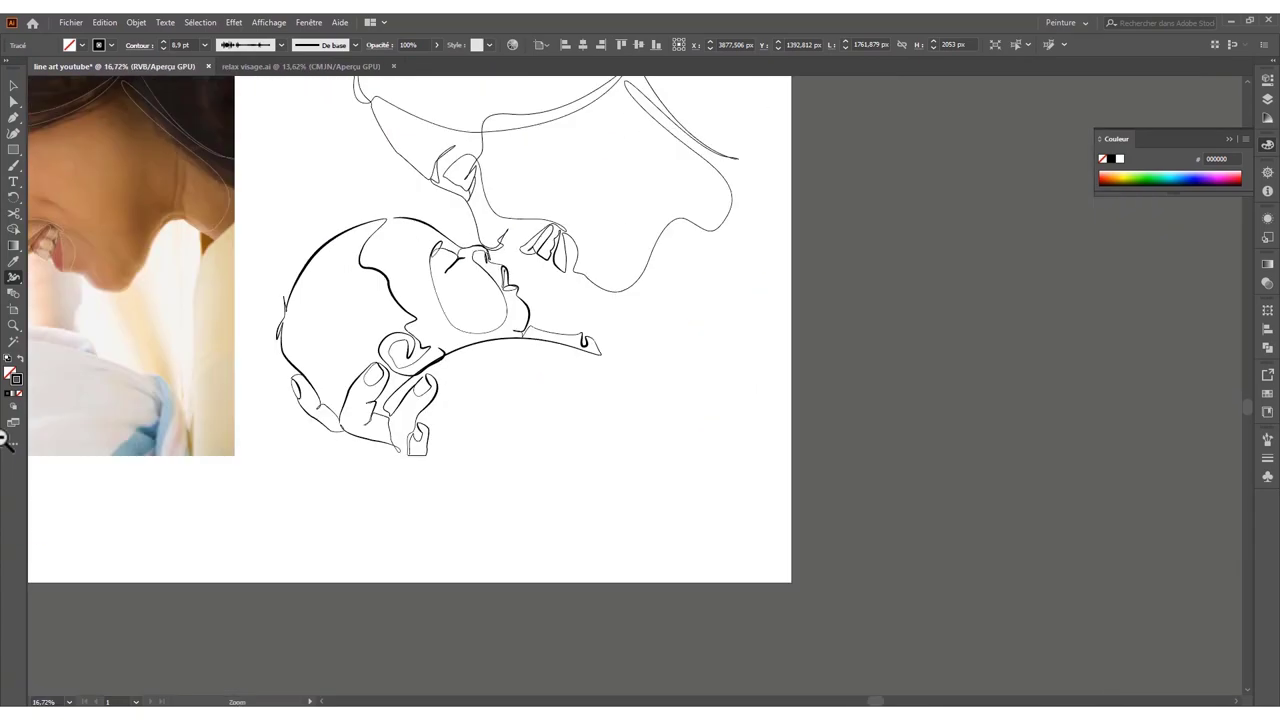
pyautogui.scroll(3, 477, 429)
pyautogui.scroll(2, 398, 232)
pyautogui.scroll(-5, 393, 230)
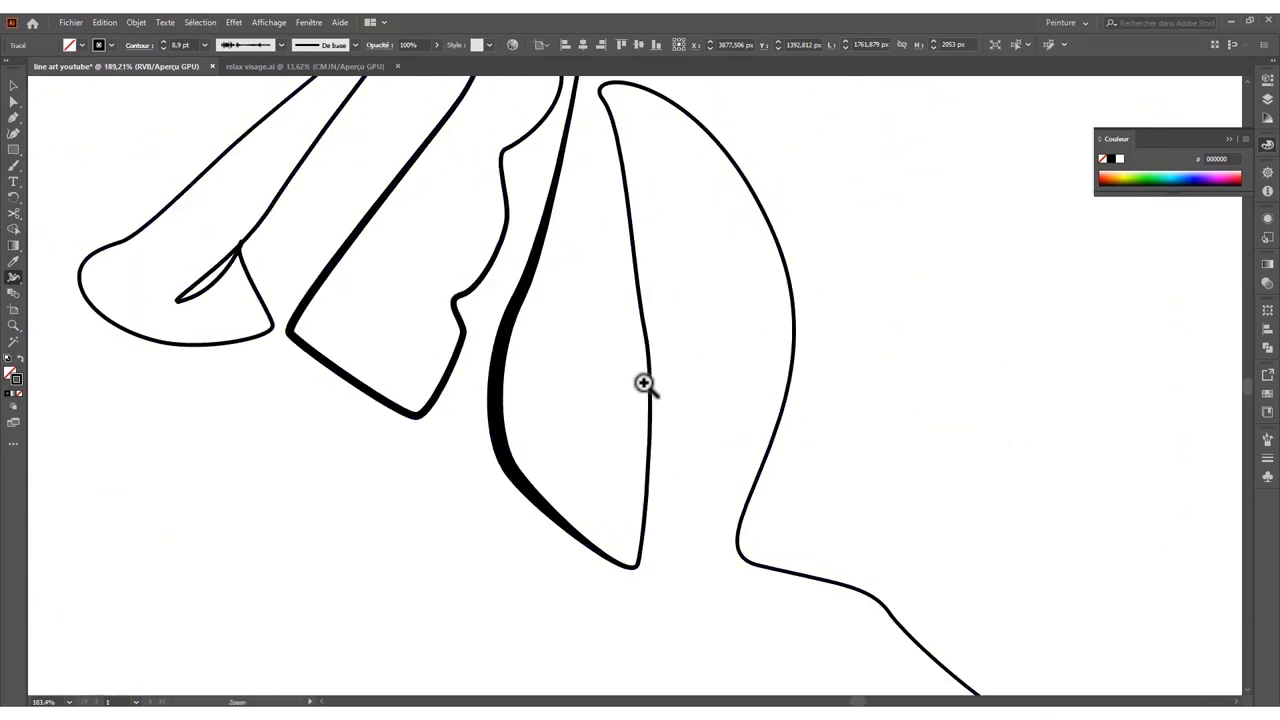
pyautogui.scroll(4, 474, 455)
pyautogui.scroll(-5, 609, 390)
pyautogui.scroll(3, 754, 377)
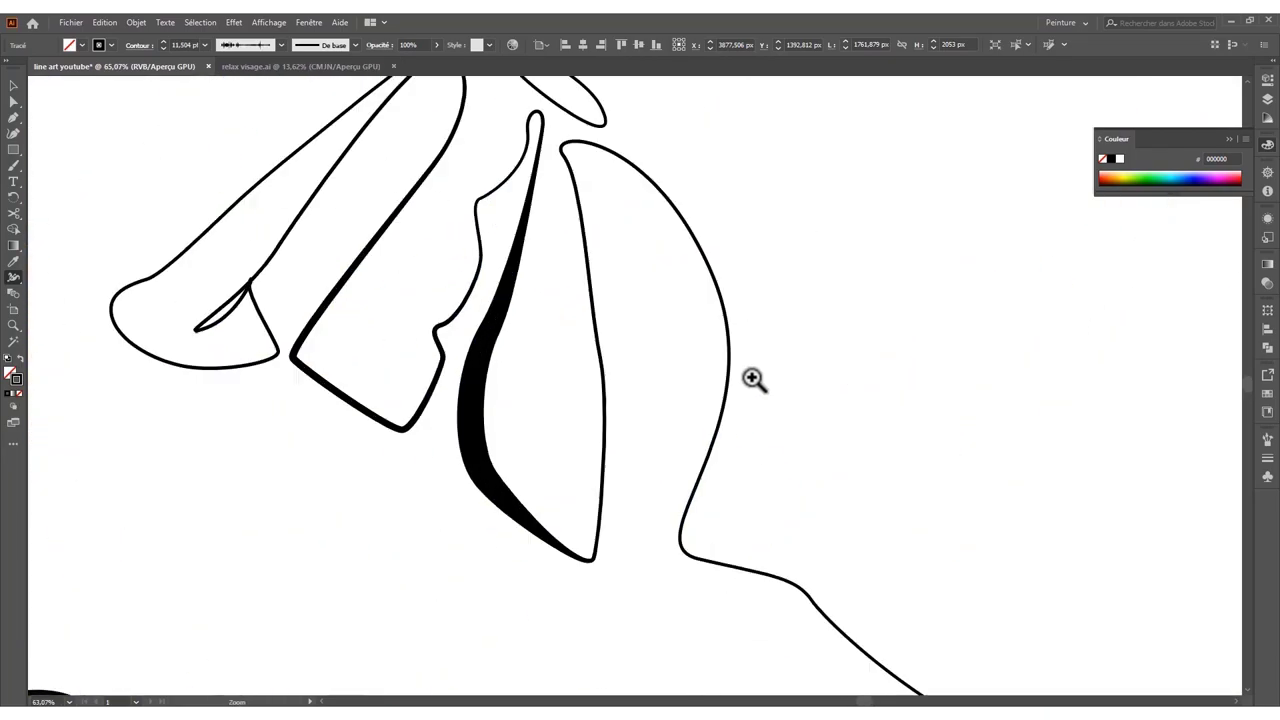
pyautogui.scroll(1, 503, 457)
pyautogui.scroll(-1, 384, 460)
pyautogui.scroll(-3, 384, 460)
pyautogui.scroll(2, 714, 366)
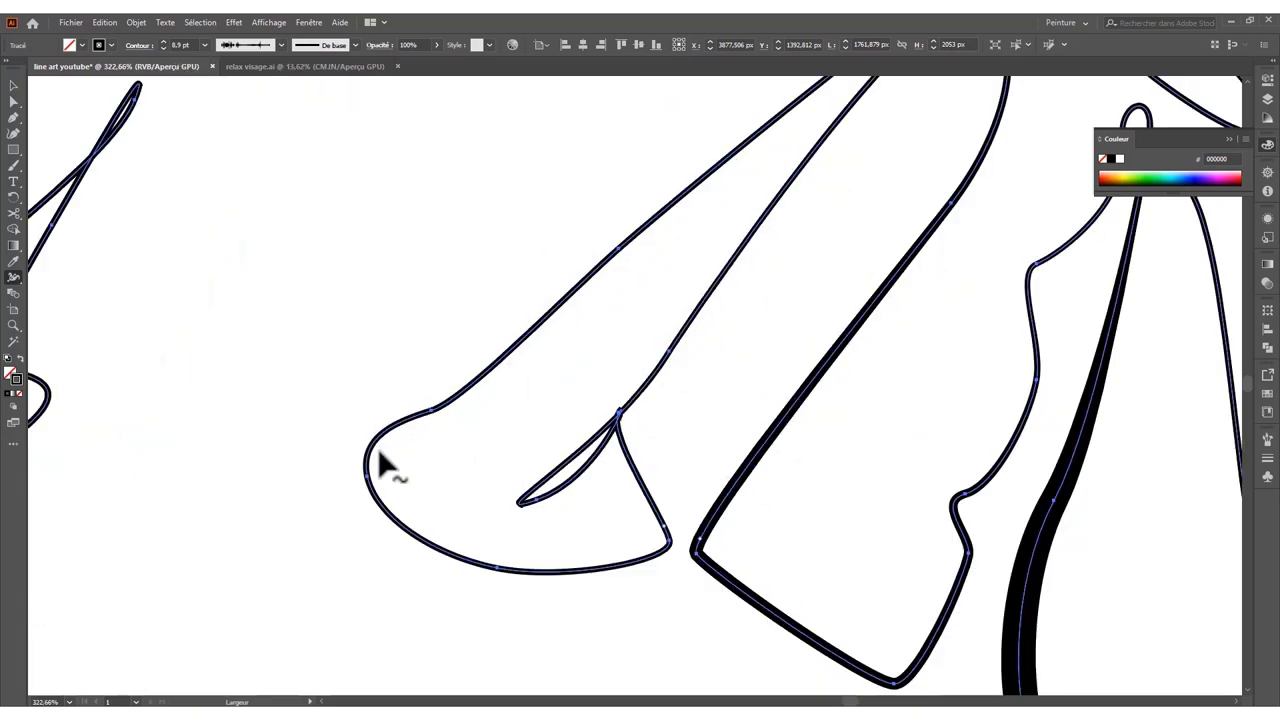
pyautogui.scroll(-5, 571, 437)
pyautogui.scroll(-3, 571, 437)
pyautogui.scroll(2, 574, 474)
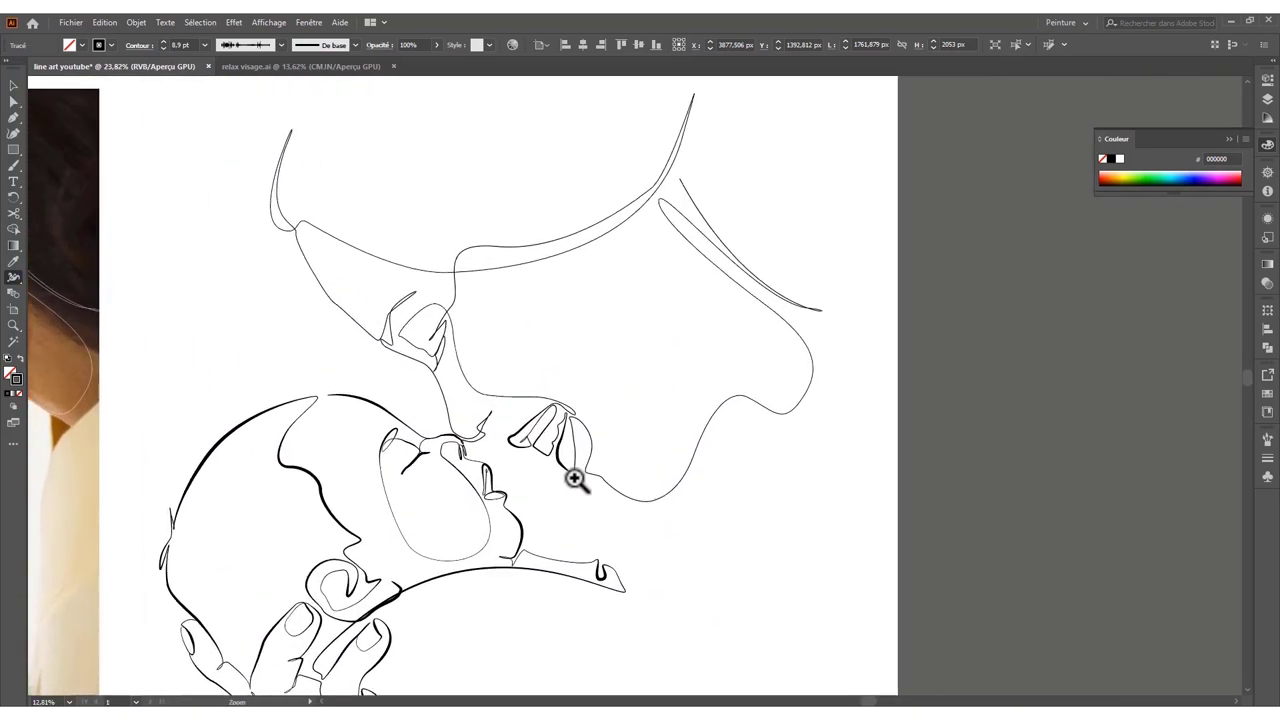
pyautogui.scroll(2, 667, 463)
pyautogui.scroll(2, 600, 490)
pyautogui.scroll(3, 514, 477)
pyautogui.scroll(2, 509, 514)
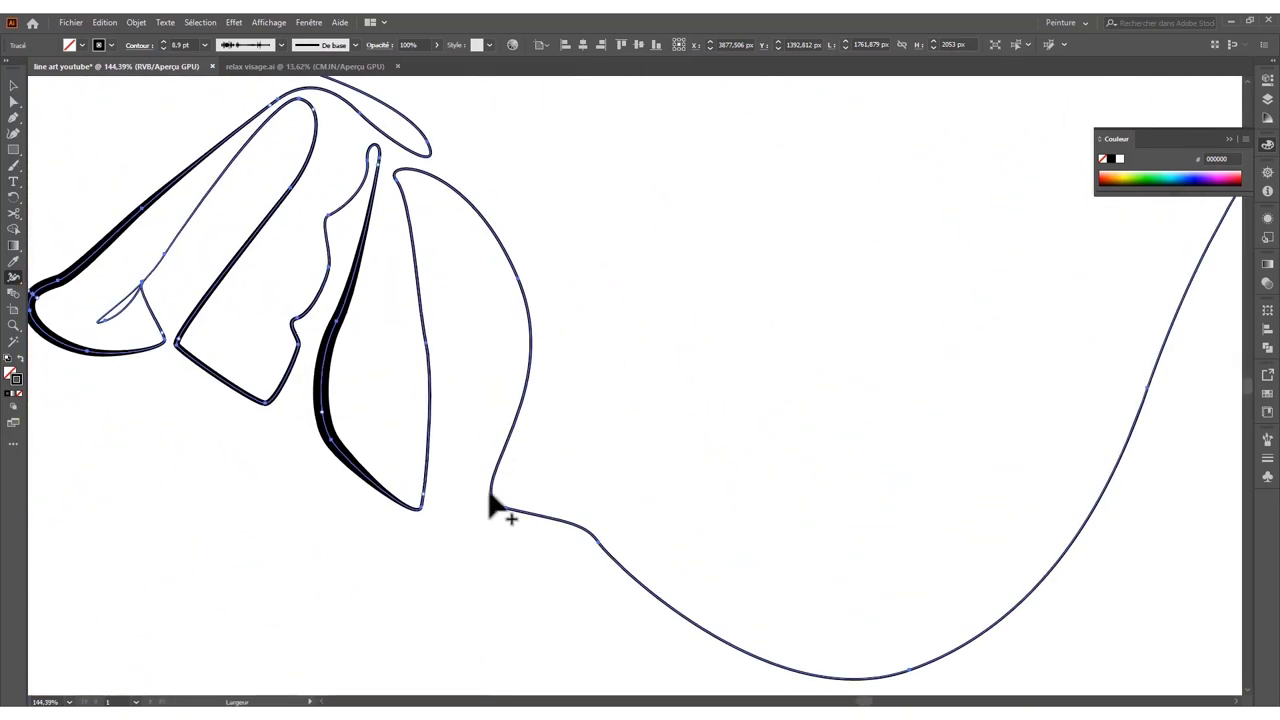
pyautogui.doubleClick(553, 512)
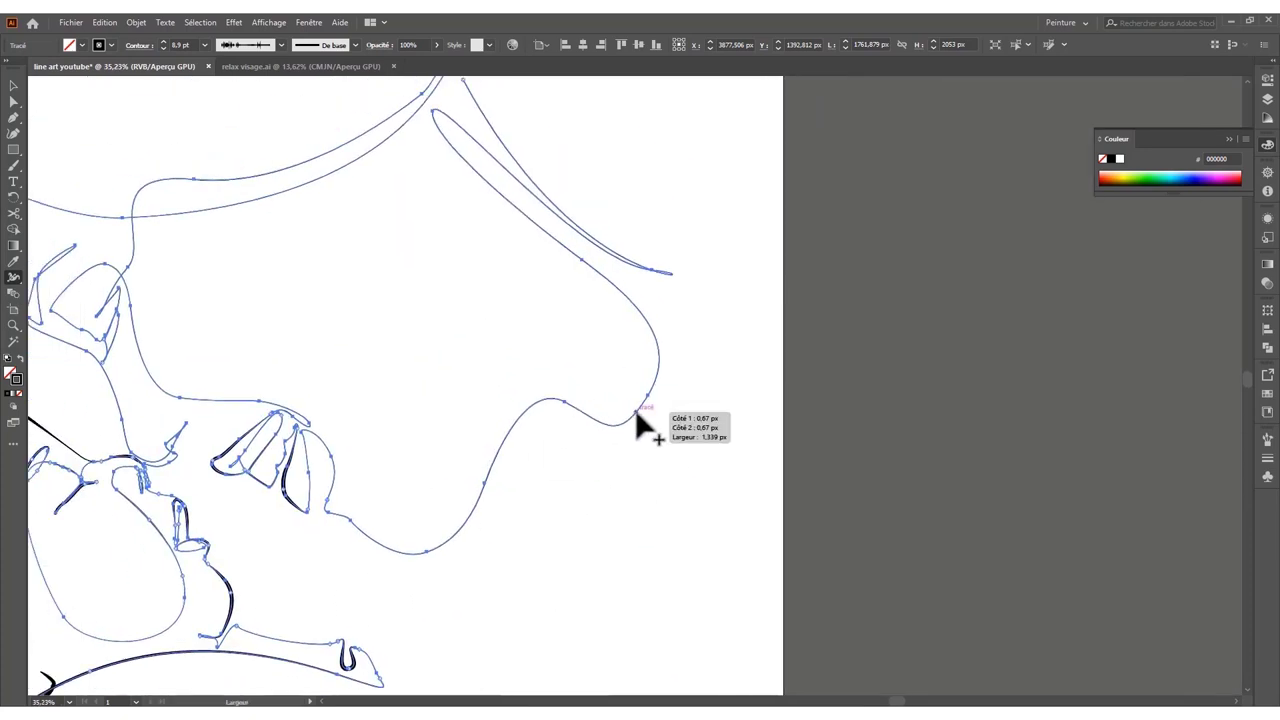
pyautogui.scroll(3, 571, 529)
pyautogui.scroll(2, 400, 590)
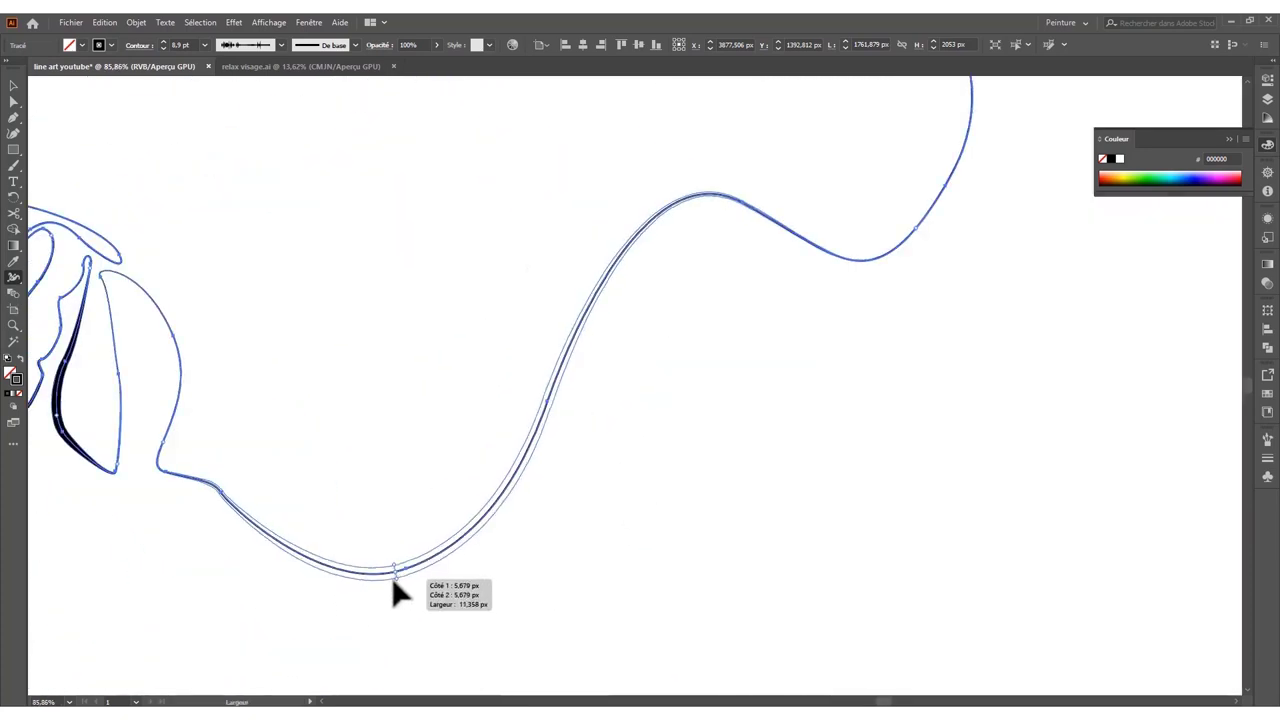
pyautogui.scroll(-5, 249, 600)
pyautogui.scroll(2, 337, 594)
pyautogui.scroll(1, 403, 571)
# - Taper a point near the lips and set the path tip to 1.444 px total
pyautogui.scroll(-3, 246, 607)
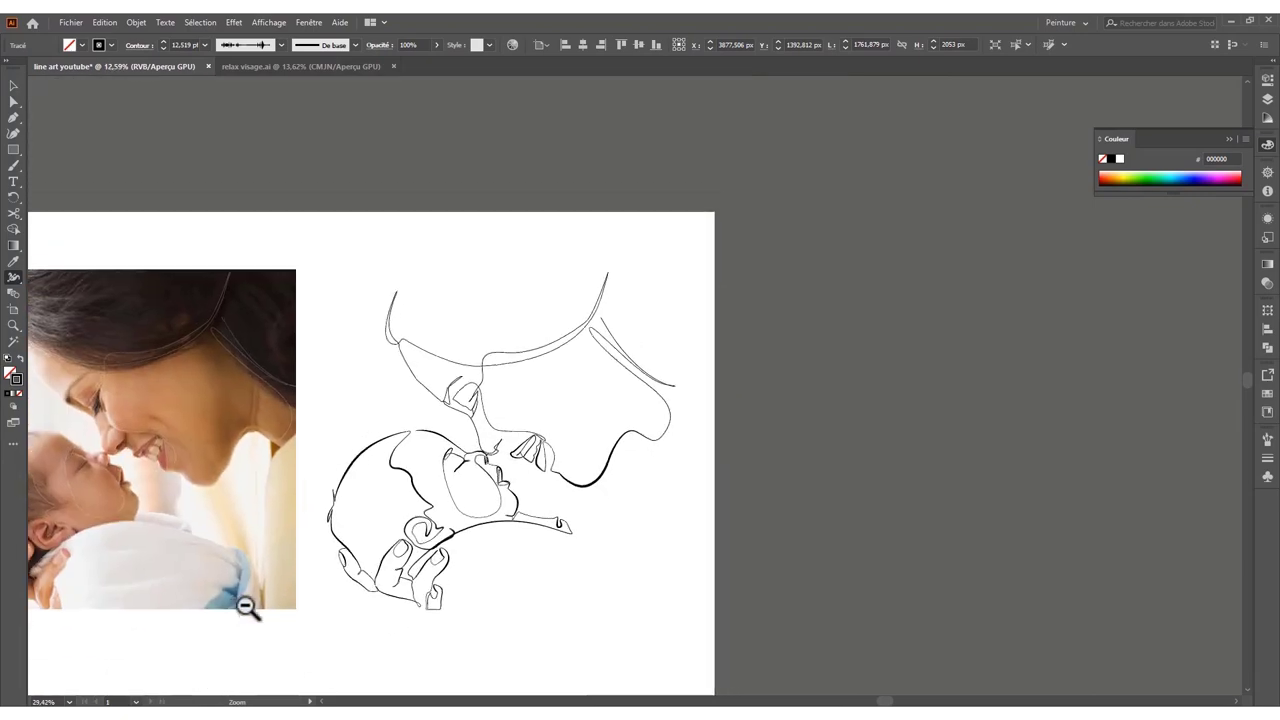
pyautogui.scroll(2, 640, 450)
pyautogui.scroll(8, 440, 578)
pyautogui.scroll(2, 440, 578)
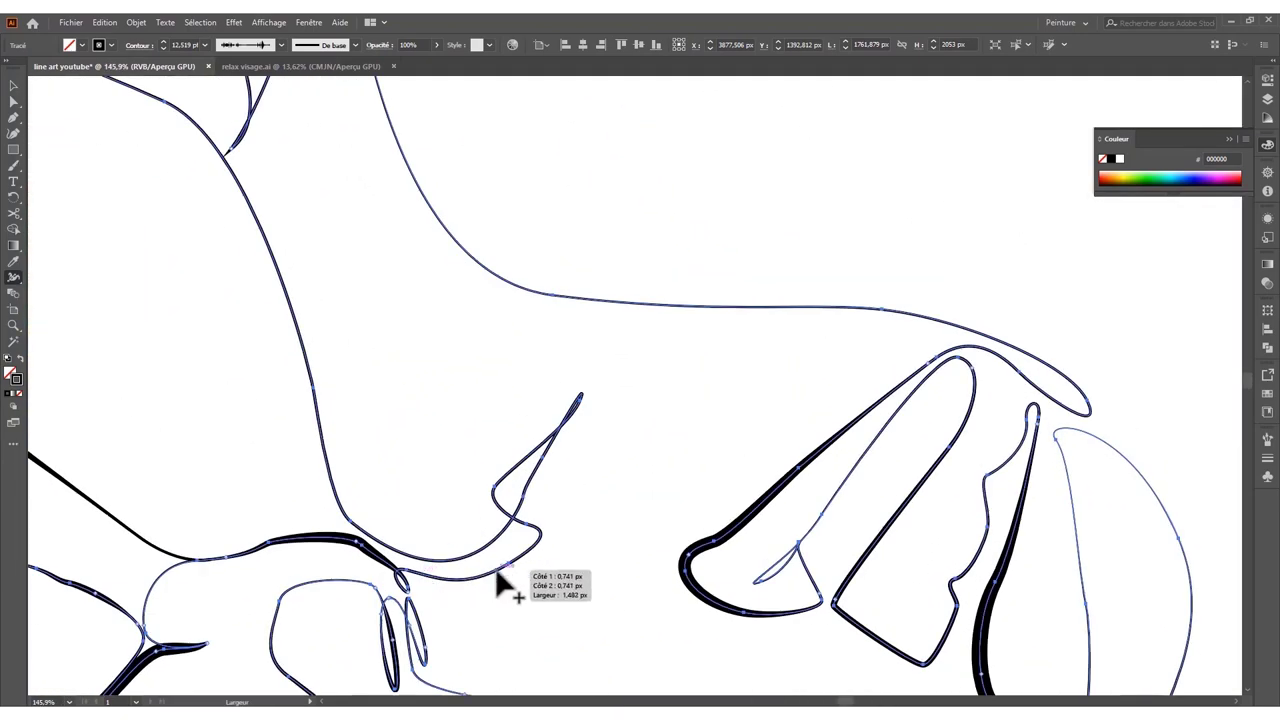
pyautogui.doubleClick(535, 537)
pyautogui.click(640, 420)
pyautogui.scroll(4, 535, 505)
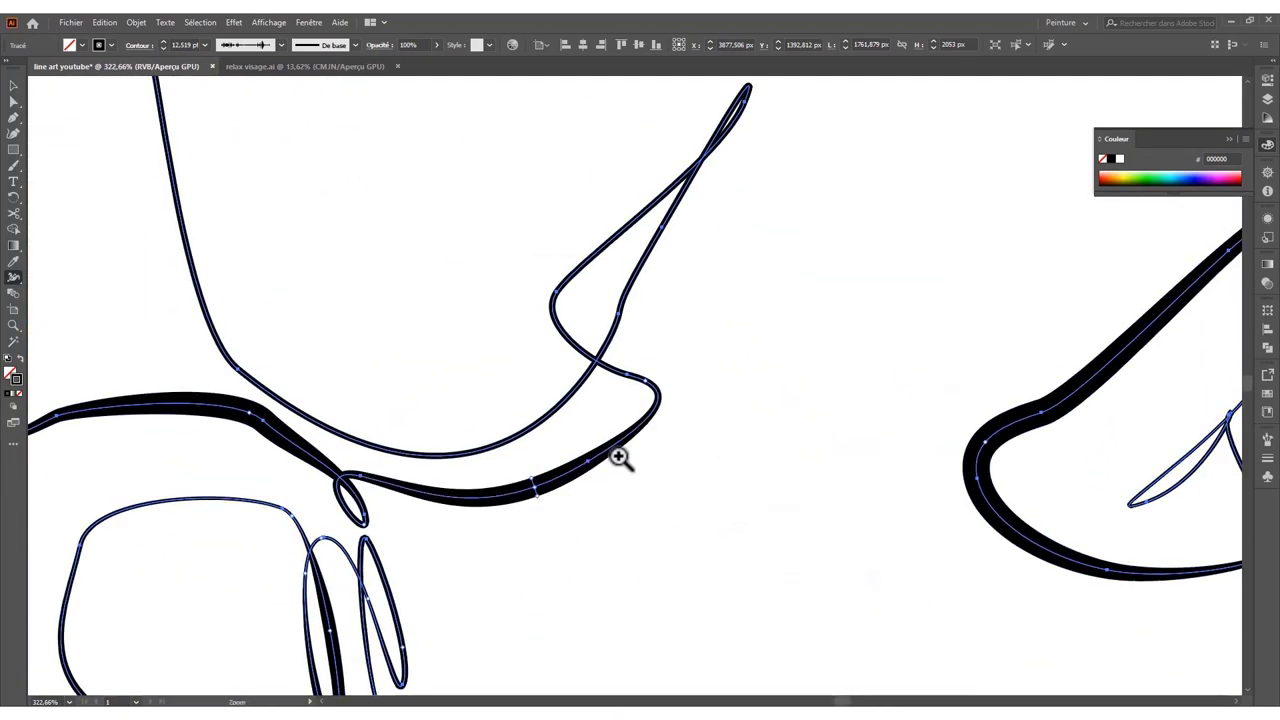
pyautogui.scroll(-15, 43, 620)
pyautogui.scroll(12, 623, 491)
pyautogui.scroll(2, 632, 497)
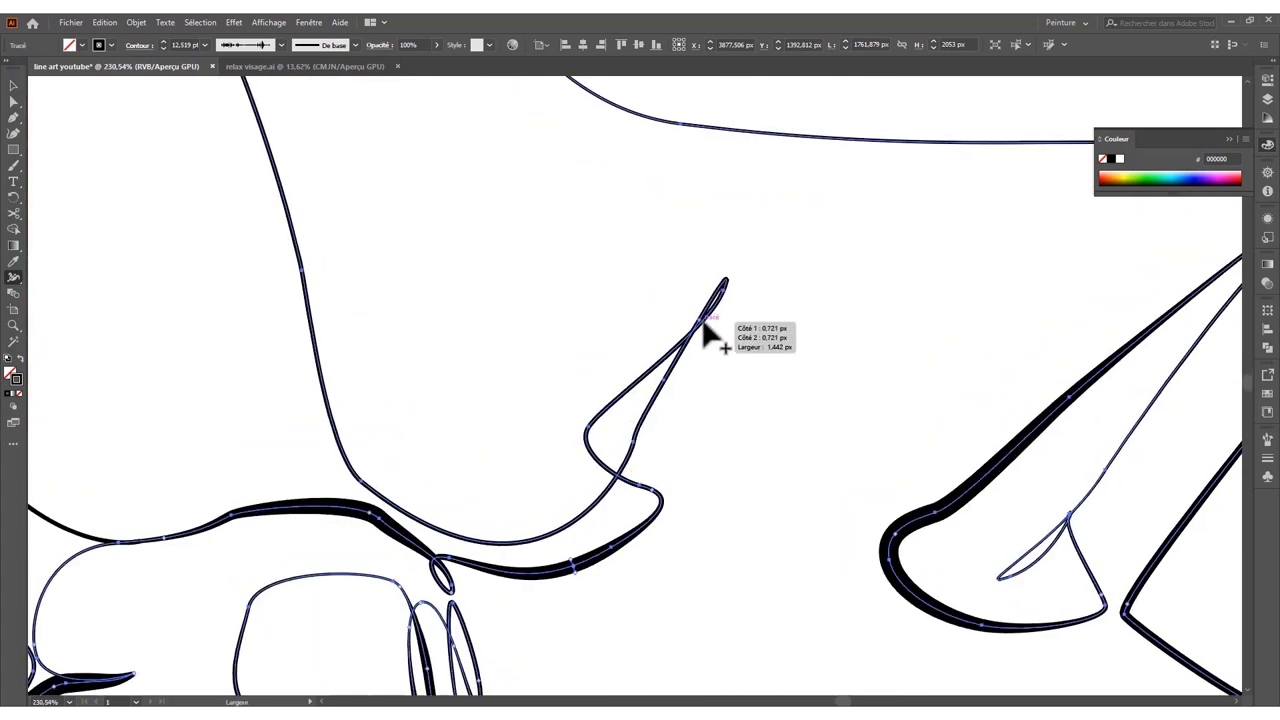
pyautogui.doubleClick(718, 288)
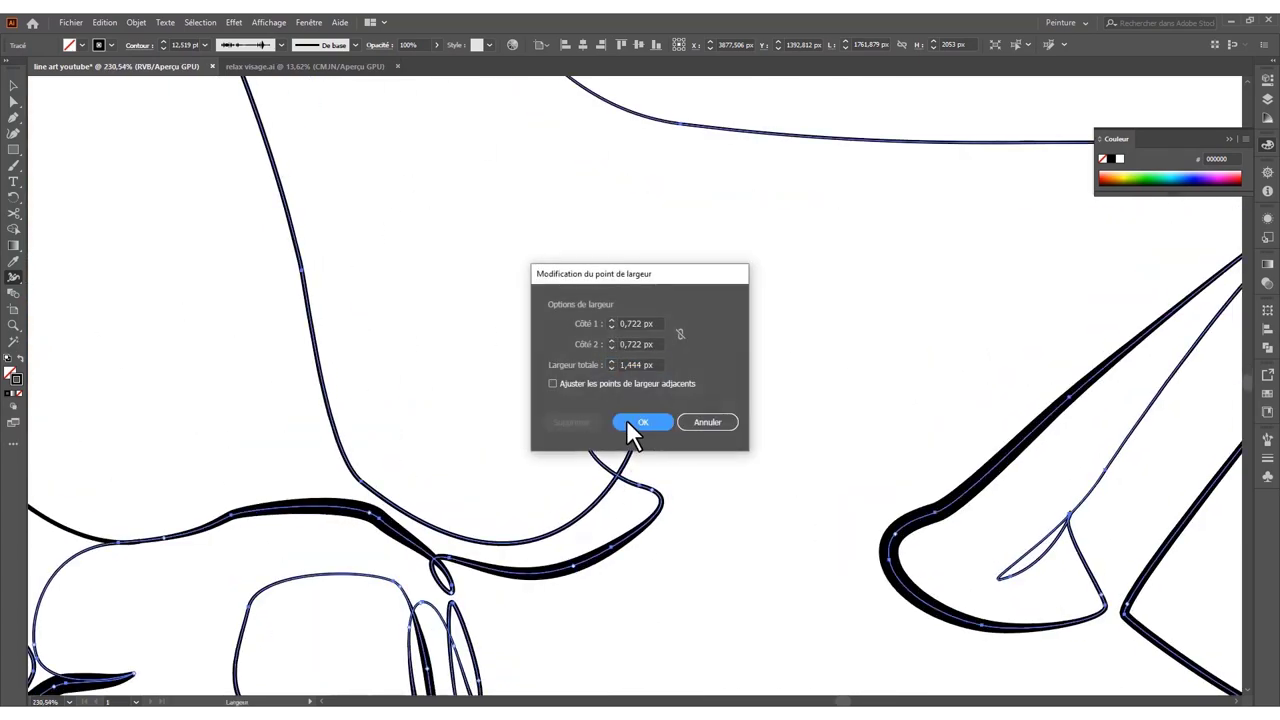
pyautogui.click(640, 425)
# - Thin strokes where the faces meet, one width point at 1.418 px total
pyautogui.scroll(-3, 609, 443)
pyautogui.scroll(-5, 320, 526)
pyautogui.scroll(-5, 190, 572)
pyautogui.scroll(14, 605, 440)
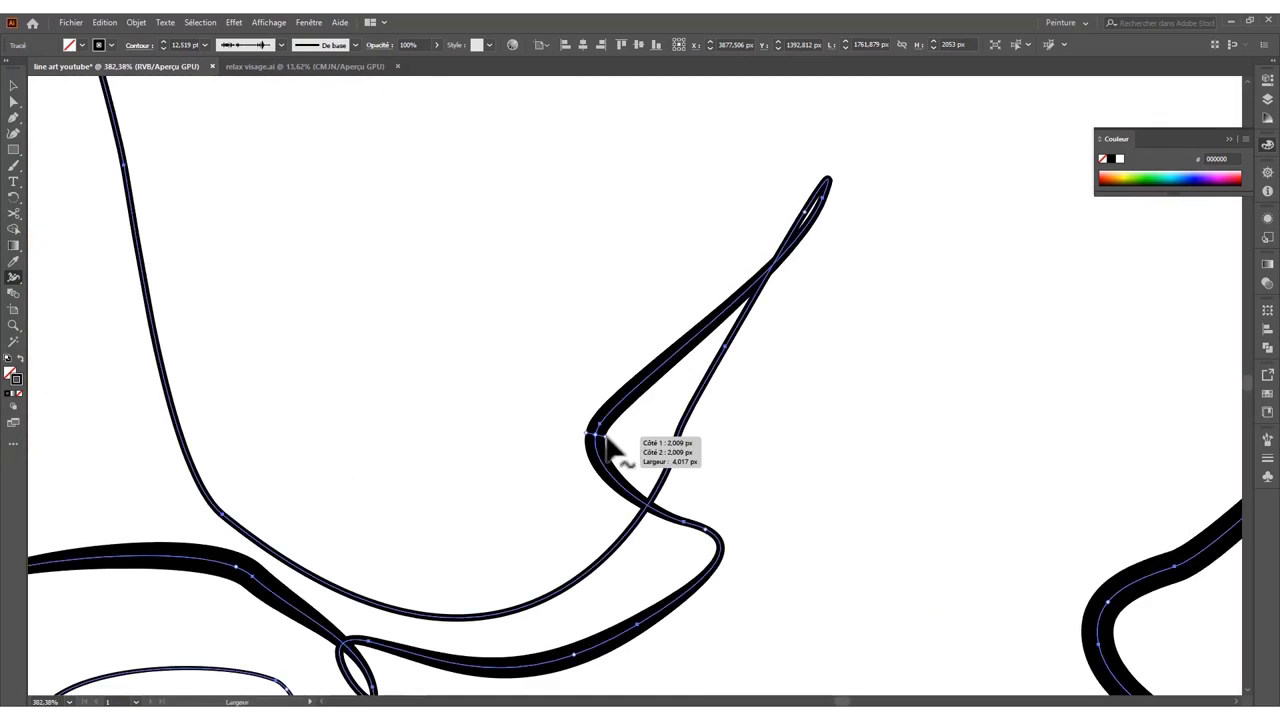
pyautogui.scroll(-14, 610, 445)
pyautogui.scroll(11, 729, 480)
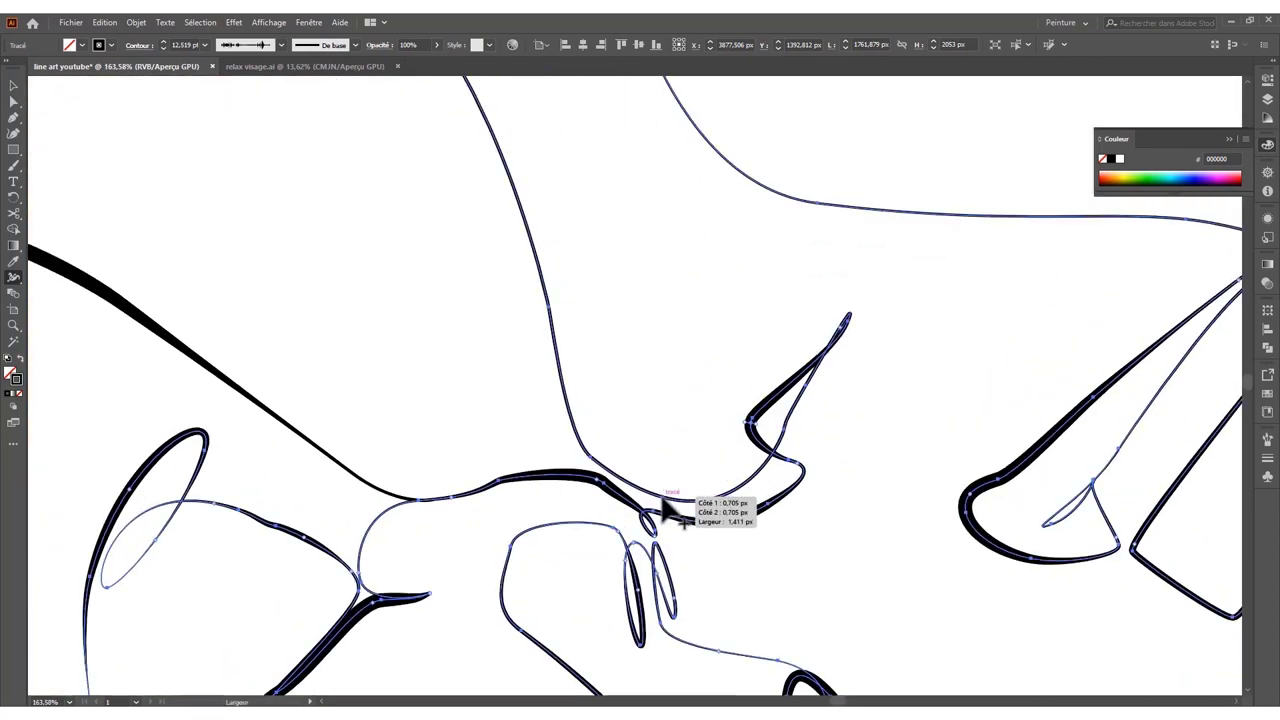
pyautogui.doubleClick(665, 428)
pyautogui.click(641, 425)
pyautogui.scroll(-3, 697, 500)
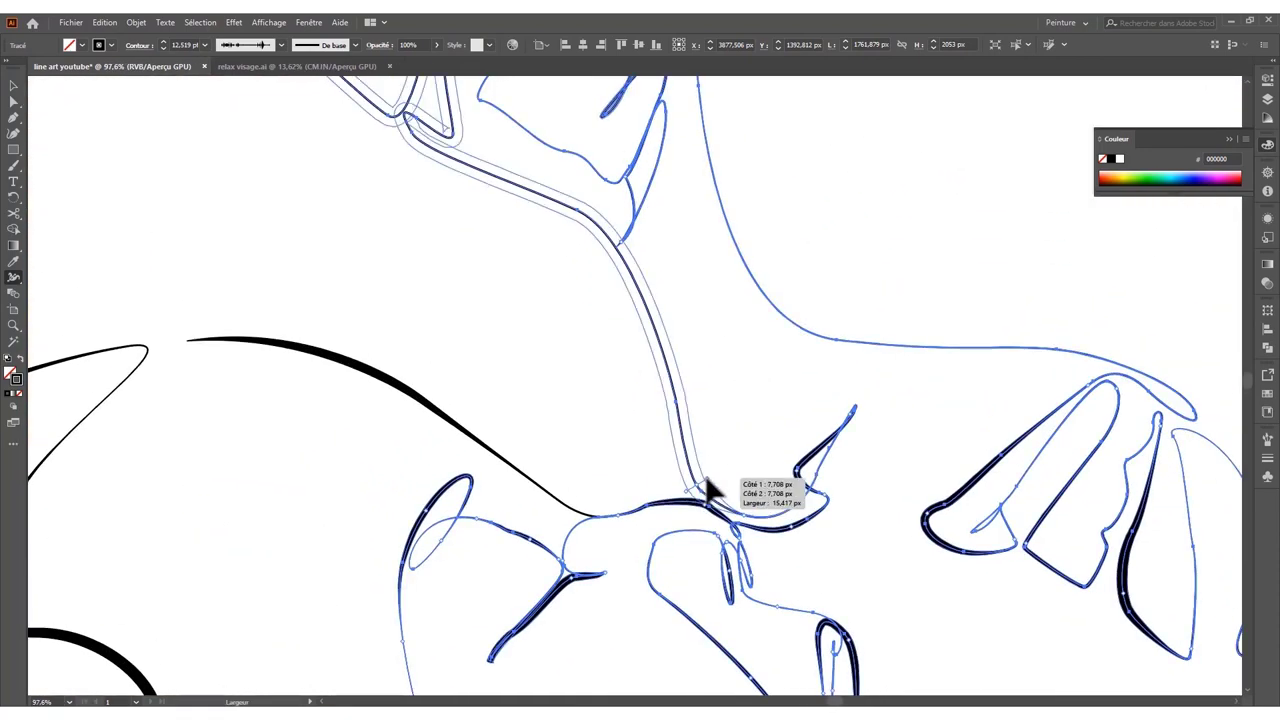
pyautogui.doubleClick(421, 143)
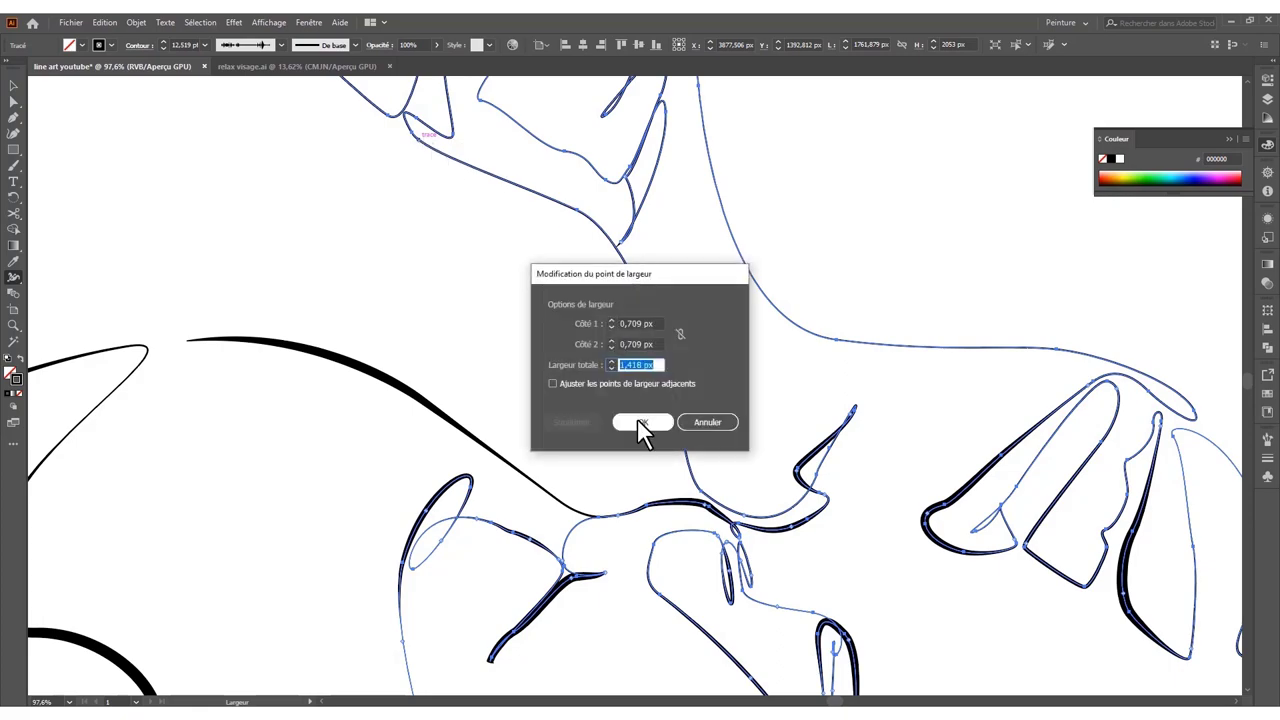
pyautogui.click(645, 426)
pyautogui.scroll(4, 712, 503)
pyautogui.scroll(-3, 793, 444)
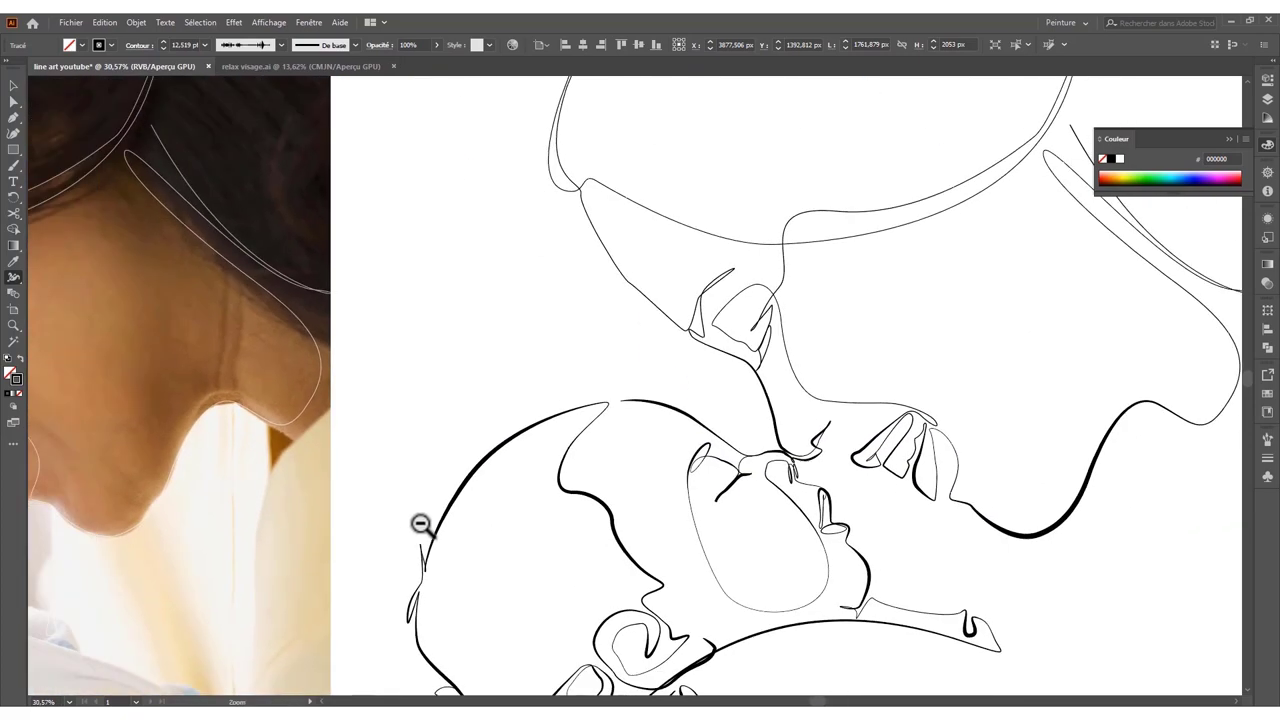
pyautogui.scroll(-4, 306, 549)
pyautogui.scroll(7, 680, 410)
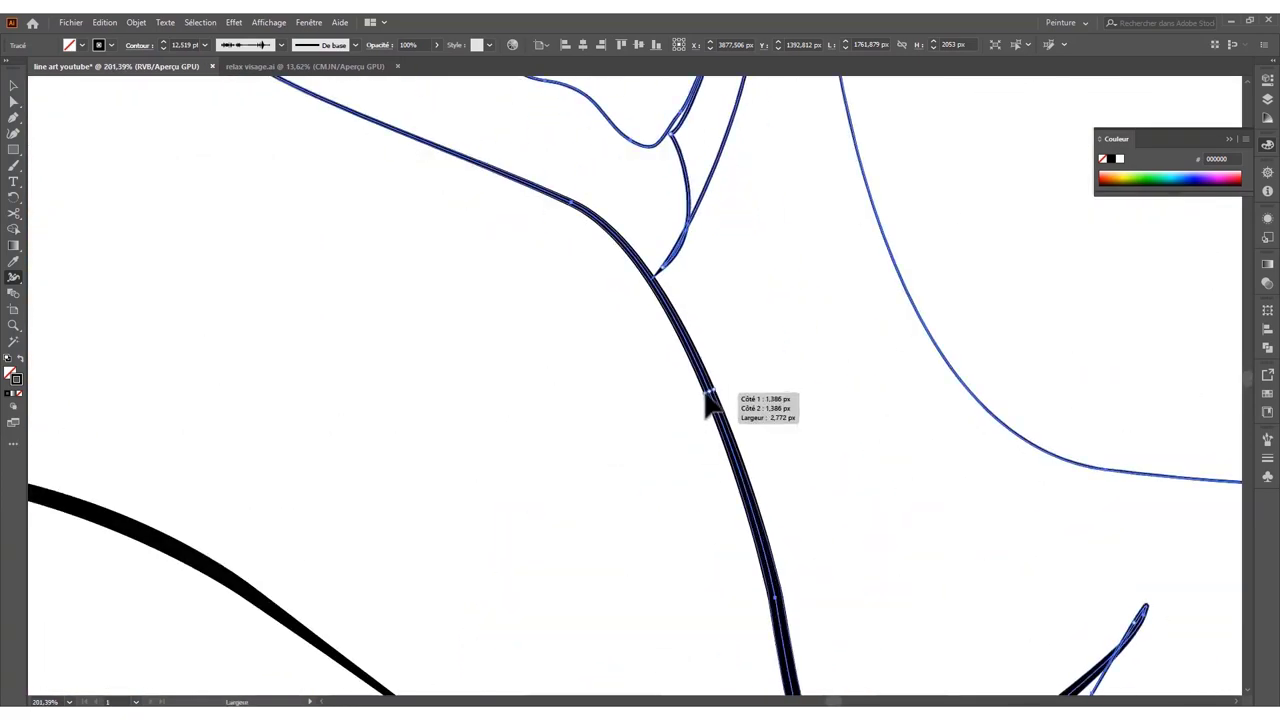
pyautogui.scroll(-3, 706, 402)
pyautogui.scroll(-3, 554, 471)
pyautogui.scroll(-3, 374, 529)
# - Taper the end of a nose stroke to a tiny width in the Width Point Edit dialog
pyautogui.scroll(1, 600, 481)
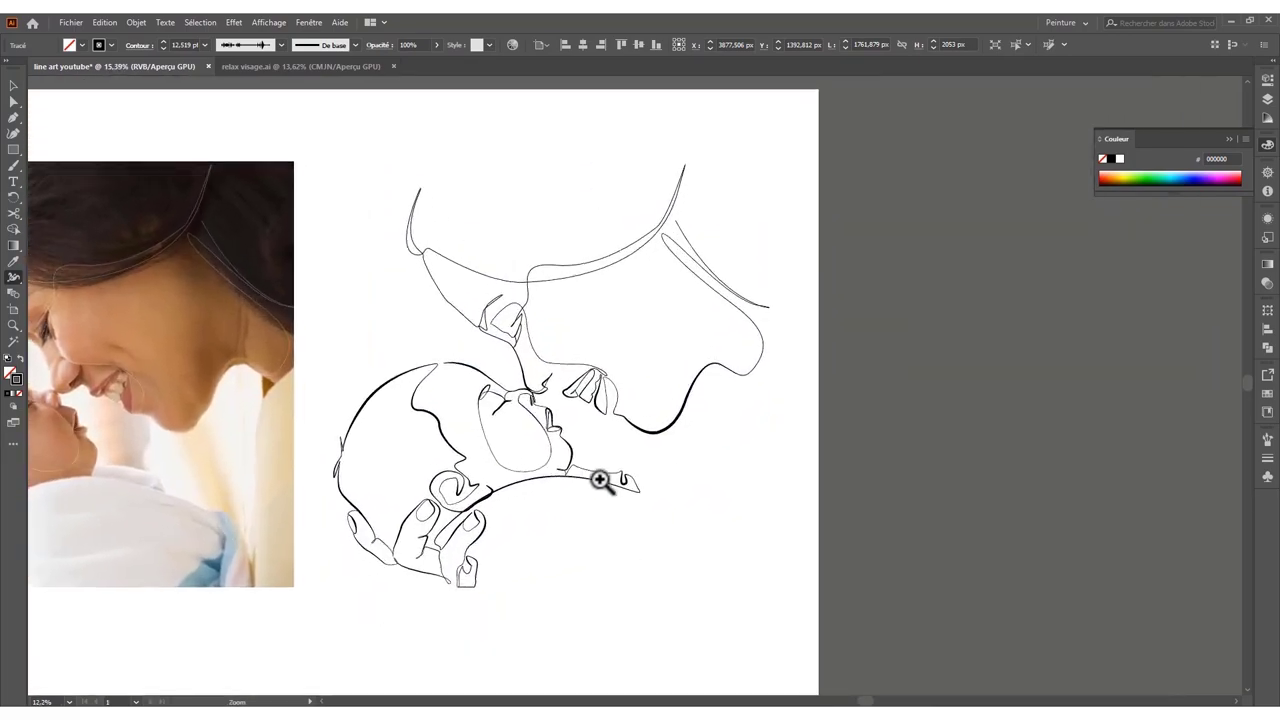
pyautogui.scroll(2, 600, 481)
pyautogui.scroll(2, 714, 463)
pyautogui.scroll(2, 751, 451)
pyautogui.scroll(2, 714, 431)
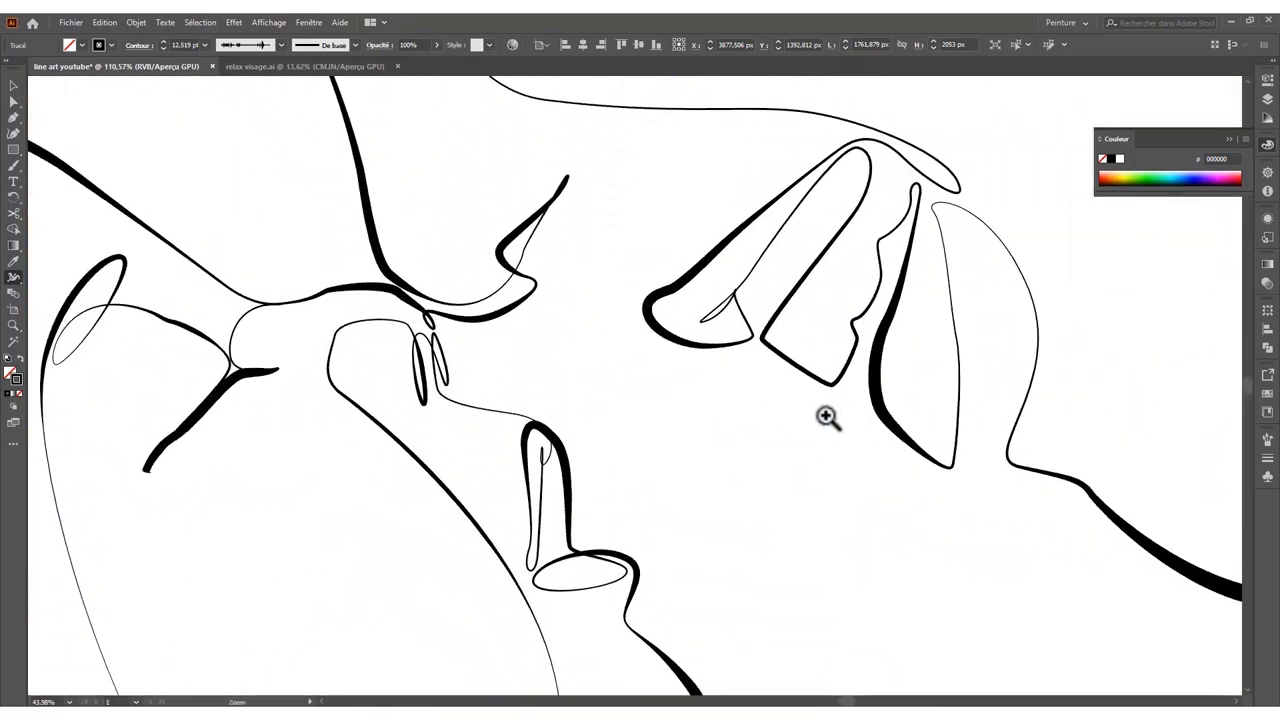
pyautogui.scroll(-1, 826, 417)
pyautogui.scroll(-4, 857, 417)
pyautogui.scroll(1, 540, 460)
pyautogui.scroll(3, 517, 355)
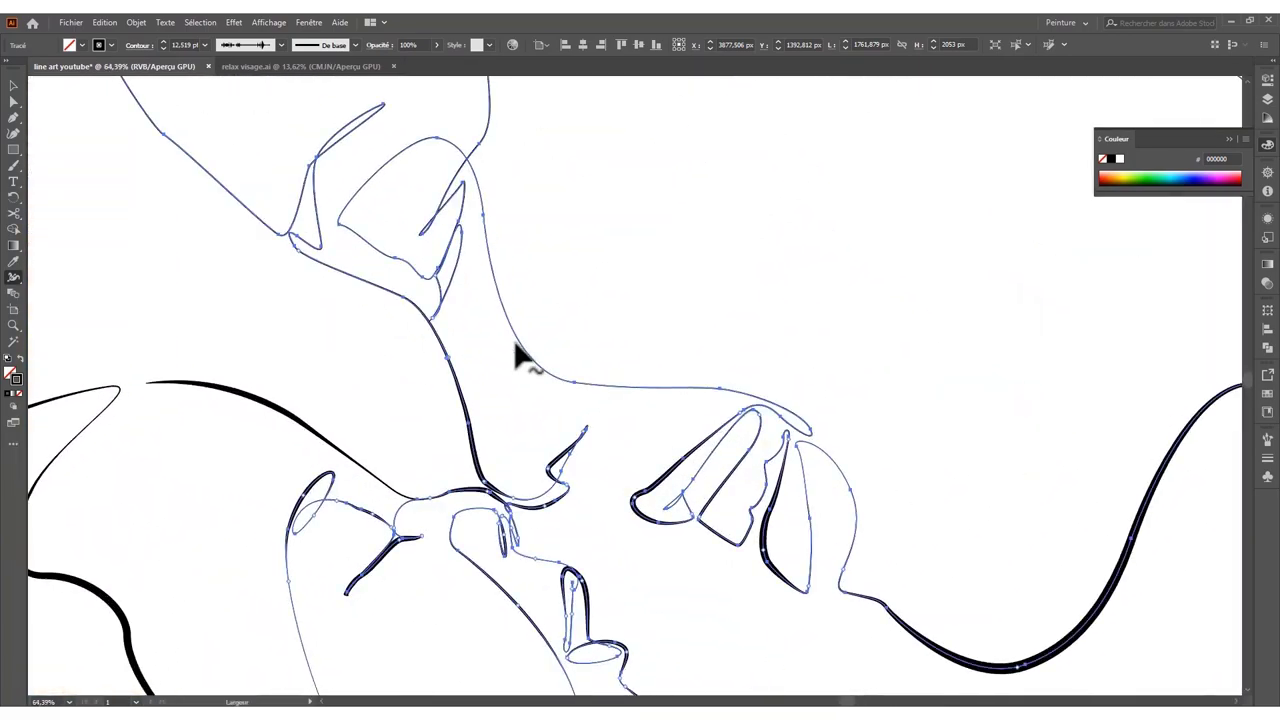
pyautogui.scroll(2, 517, 355)
pyautogui.doubleClick(494, 257)
pyautogui.click(638, 421)
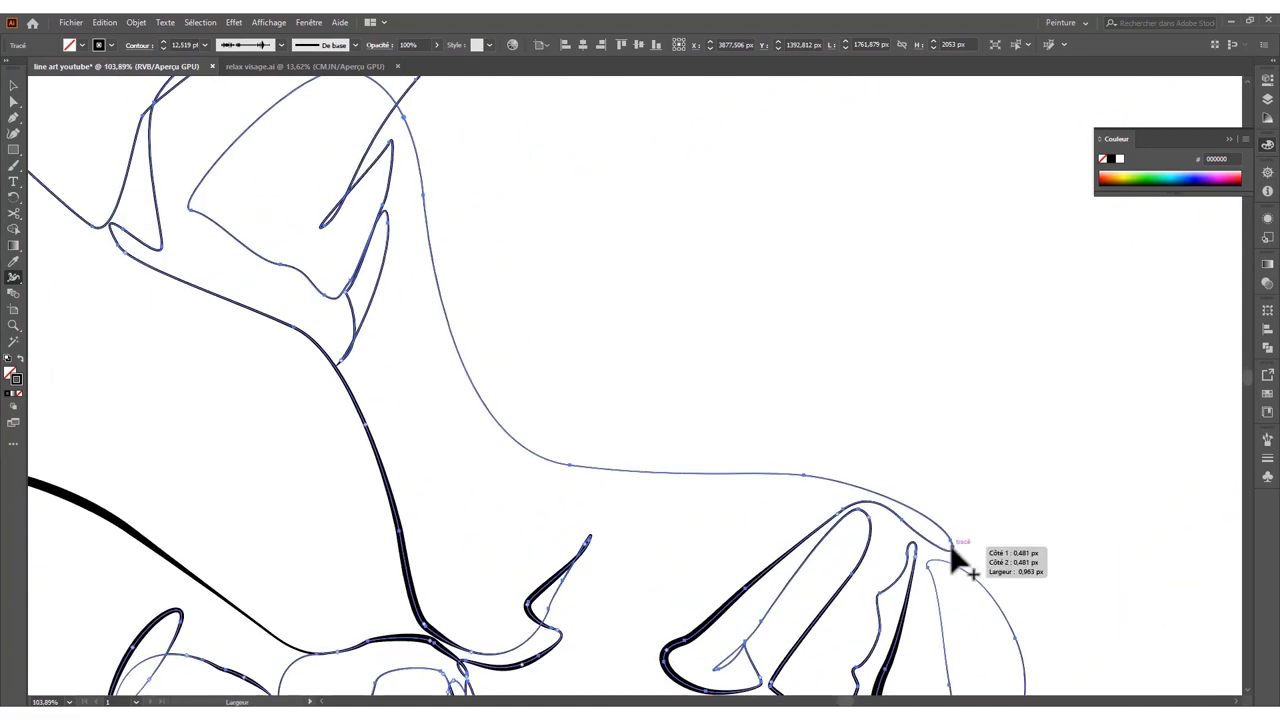
# - Zoom in on the lips and taper the nostril stroke end and another point to near-zero width
pyautogui.click(533, 465)
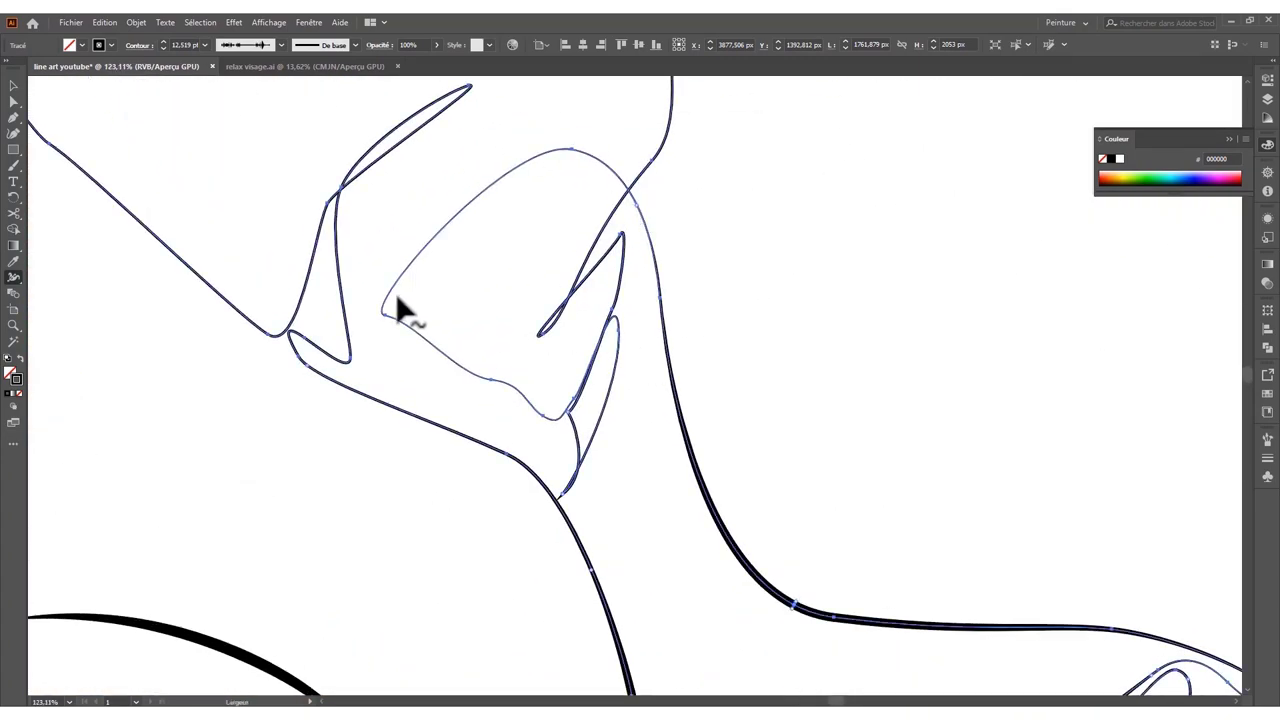
pyautogui.doubleClick(563, 425)
pyautogui.click(640, 425)
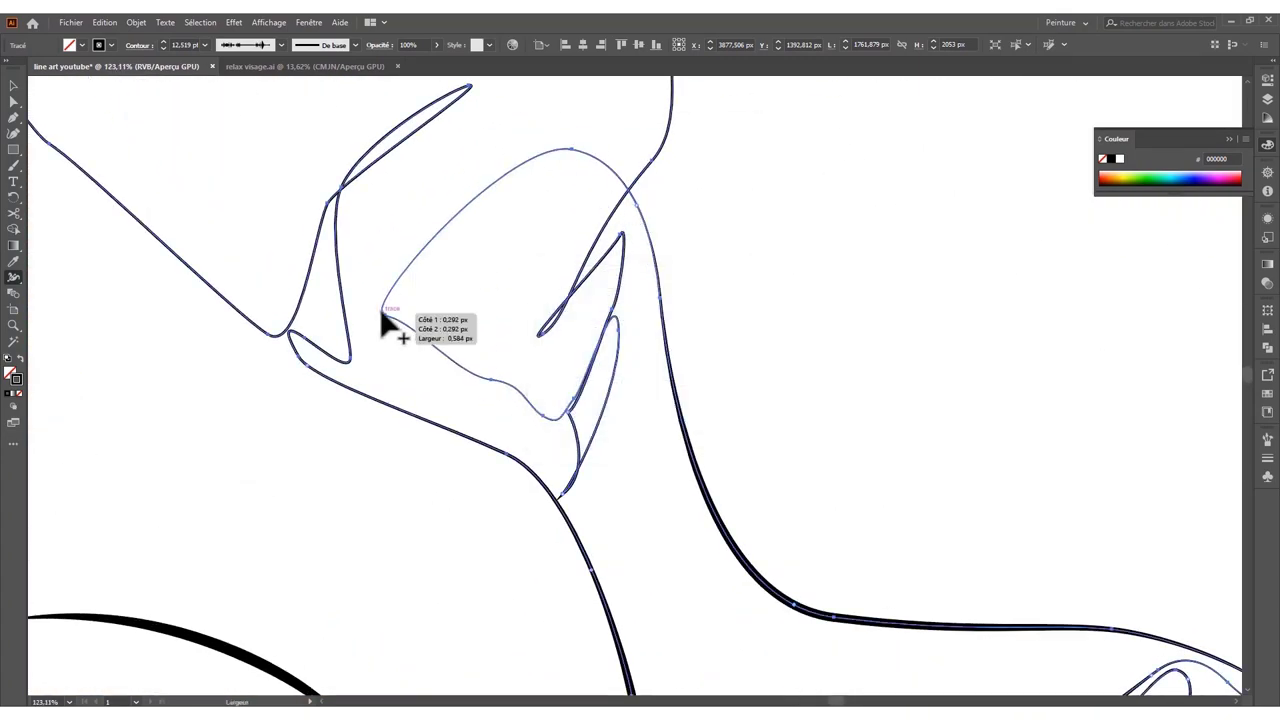
pyautogui.doubleClick(409, 327)
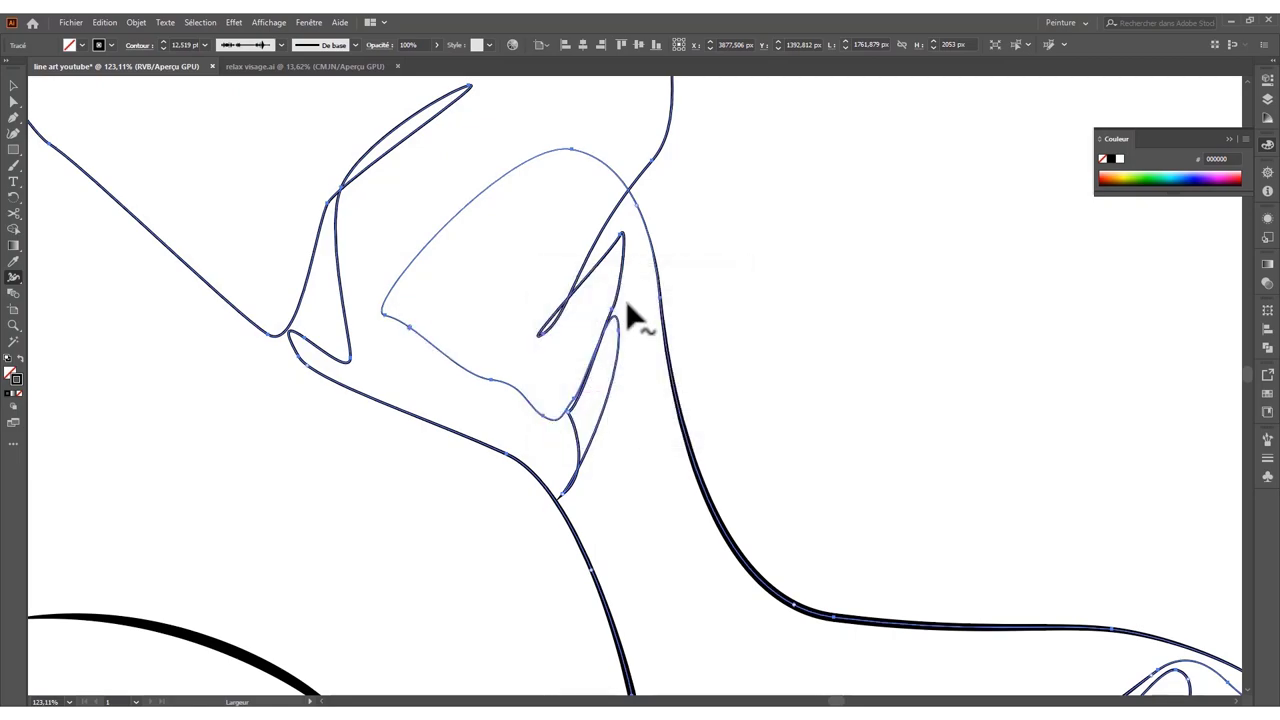
pyautogui.scroll(1, 510, 290)
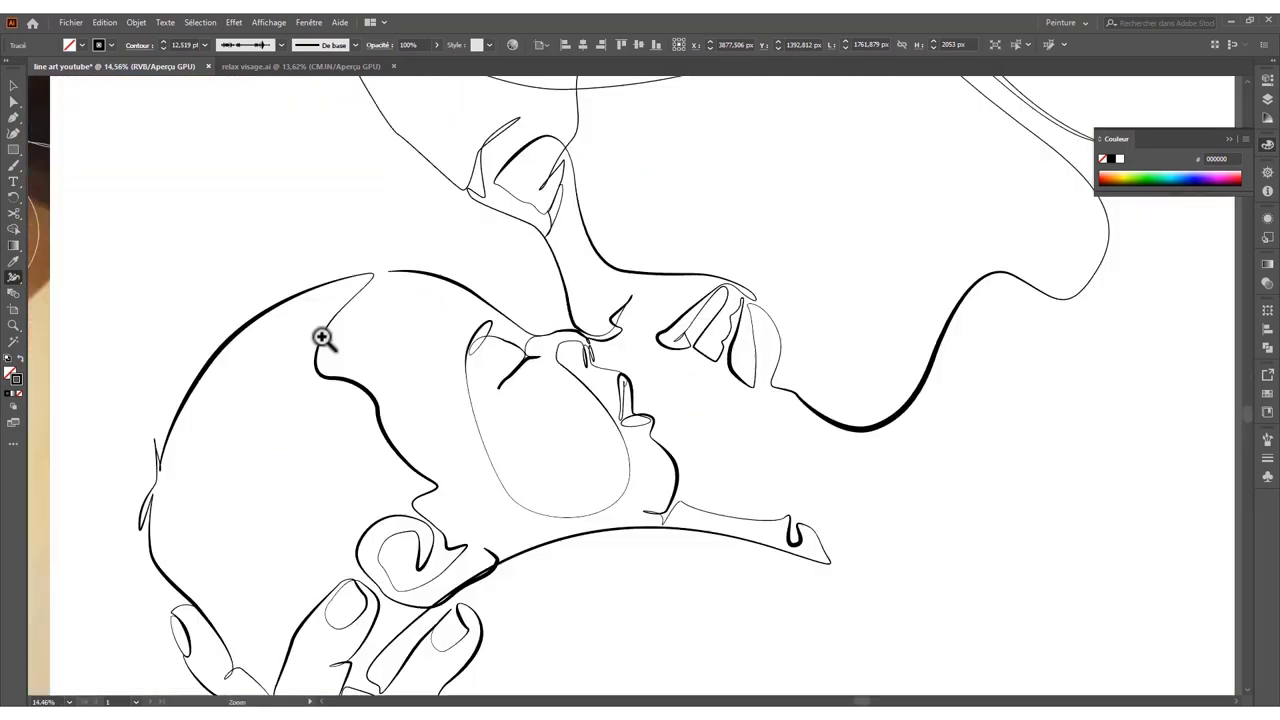
pyautogui.scroll(2, 511, 443)
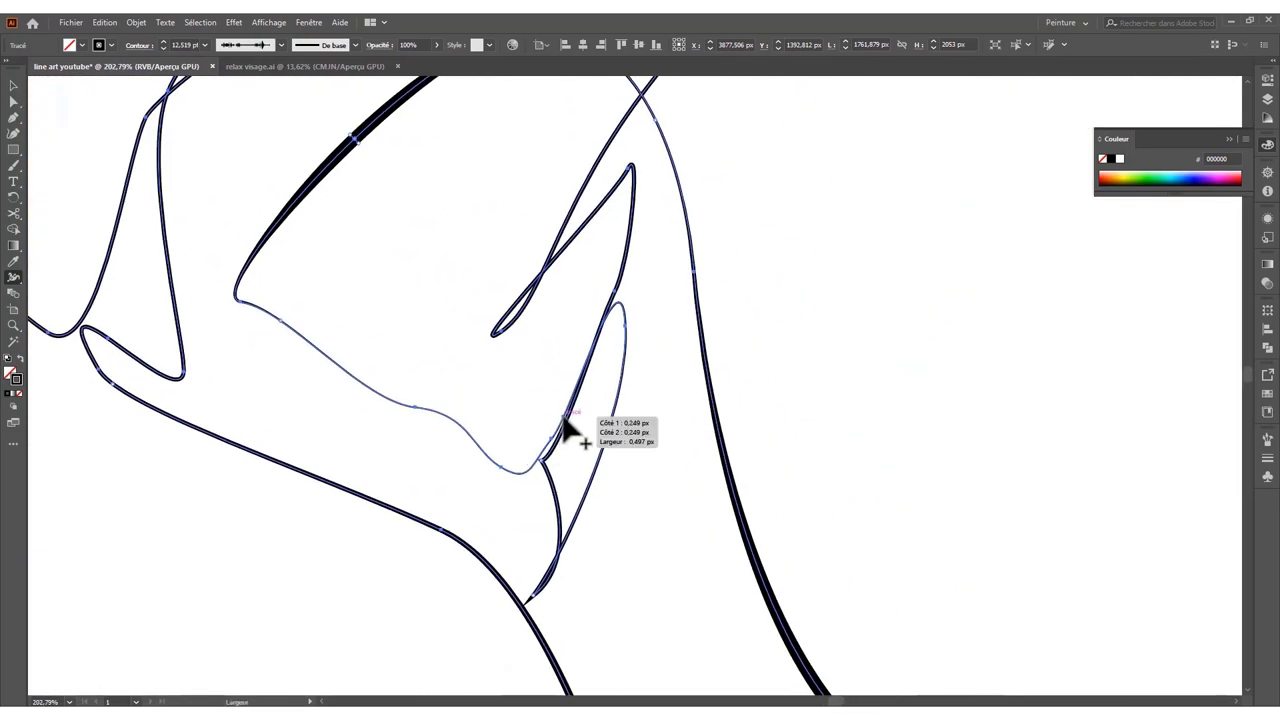
pyautogui.scroll(1, 355, 383)
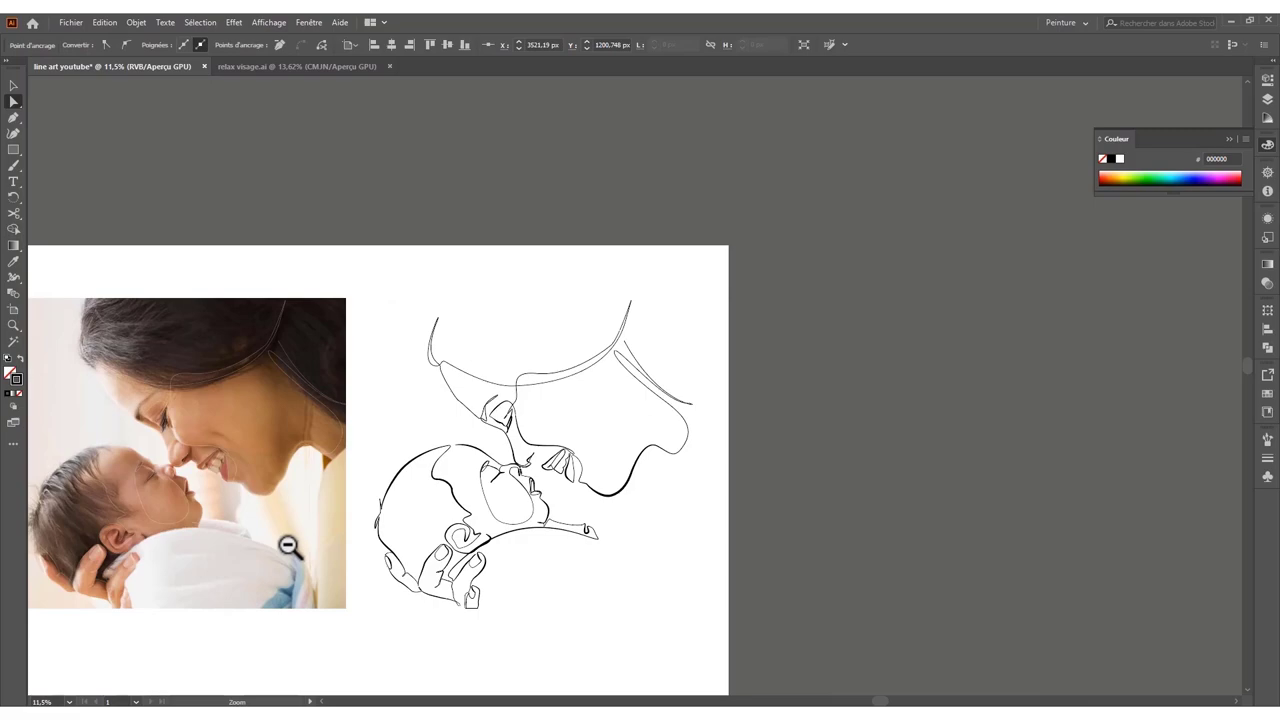
pyautogui.moveTo(480, 392); pyautogui.dragTo(532, 440)
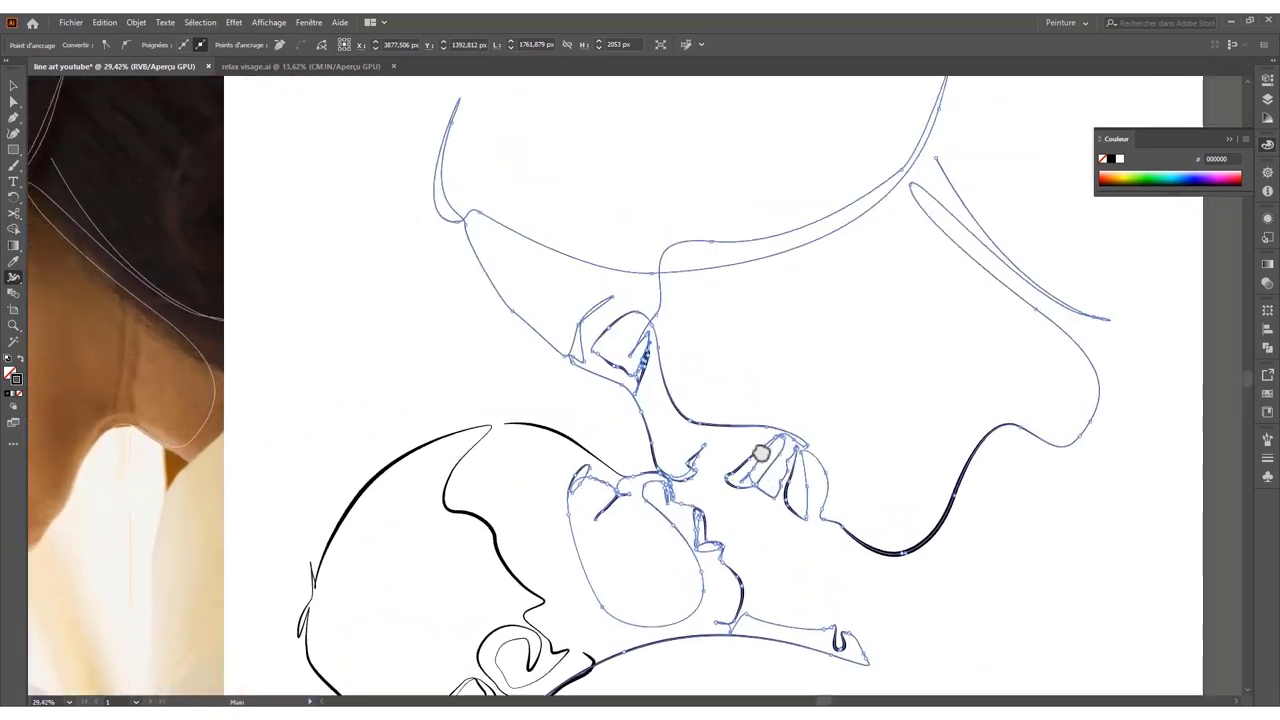
pyautogui.moveTo(761, 453); pyautogui.dragTo(871, 423)
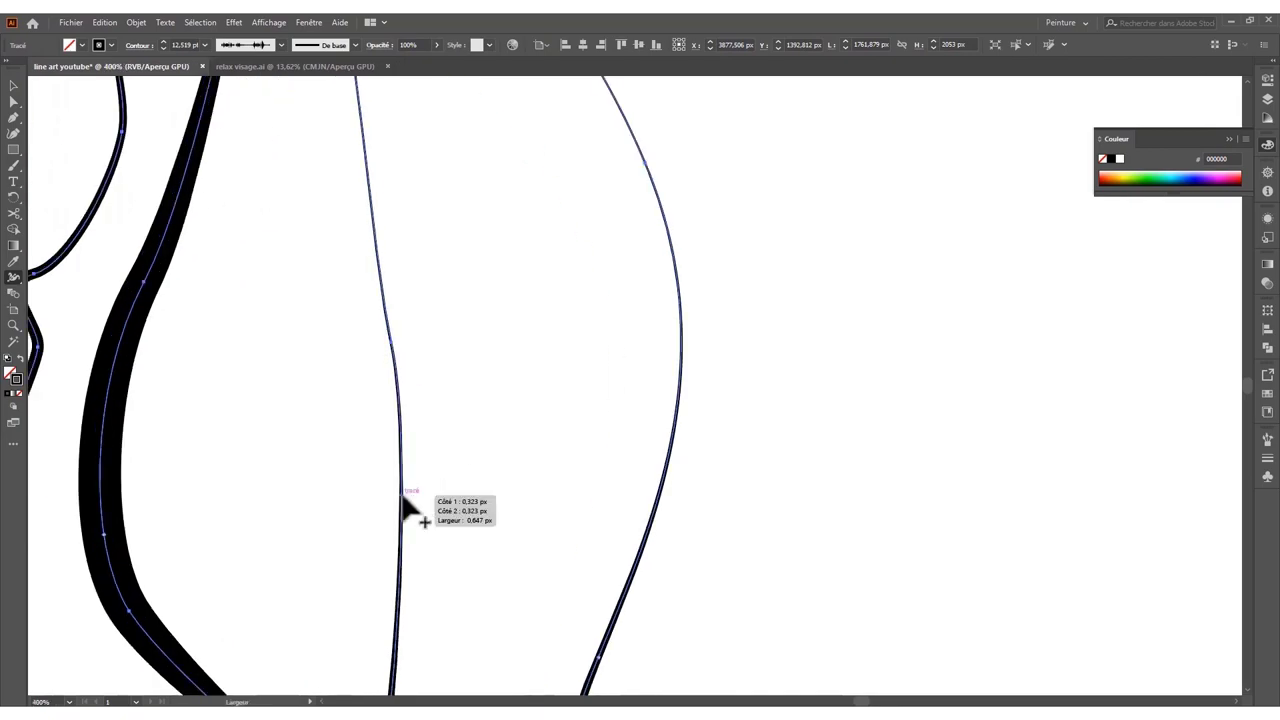
pyautogui.scroll(-8, 91, 529)
# - Drag outward to widen the long upper curve across the mother's face, then confirm a width point
pyautogui.scroll(2, 671, 434)
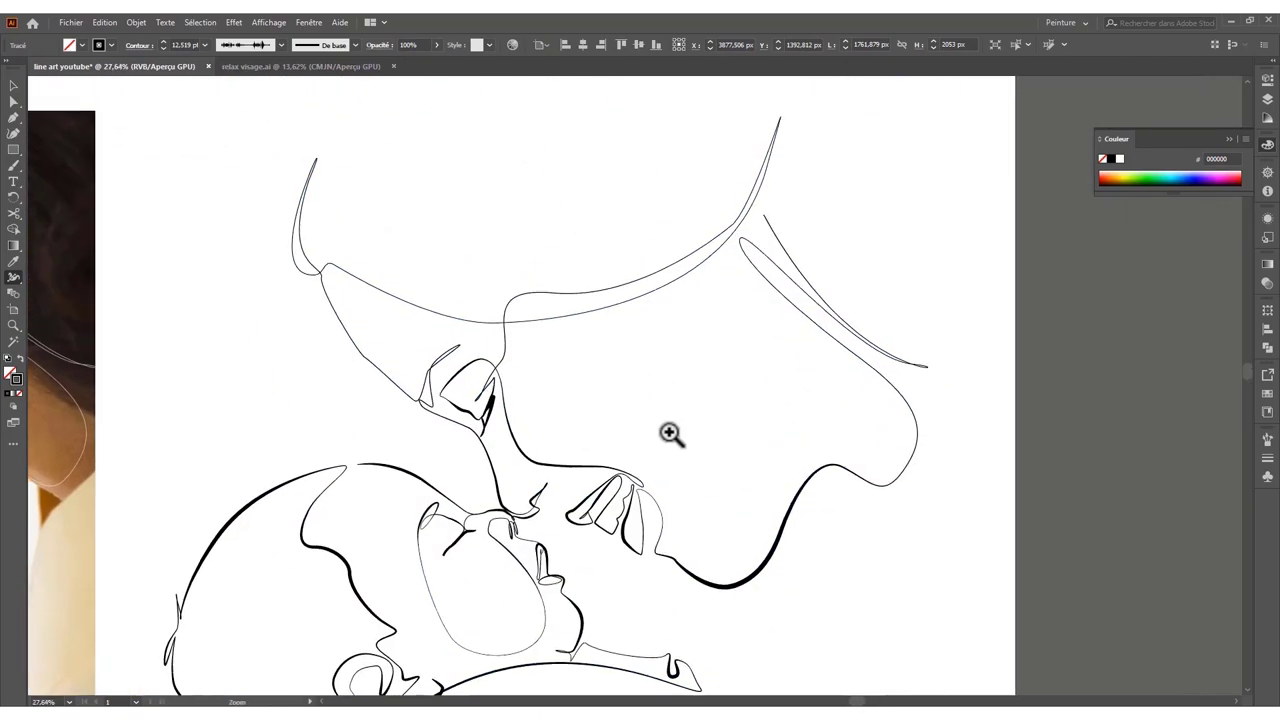
pyautogui.scroll(2, 640, 383)
pyautogui.moveTo(557, 337); pyautogui.dragTo(557, 355)
pyautogui.press('a')
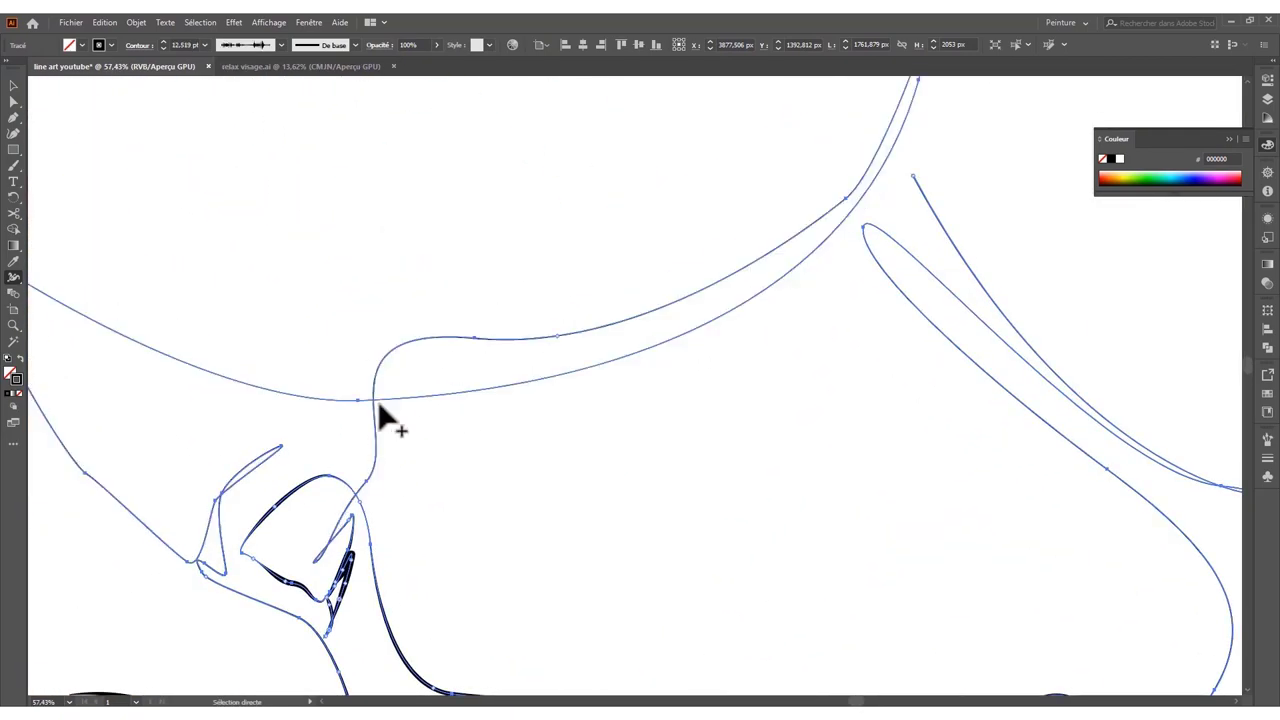
pyautogui.scroll(-5, 378, 410)
pyautogui.scroll(4, 797, 320)
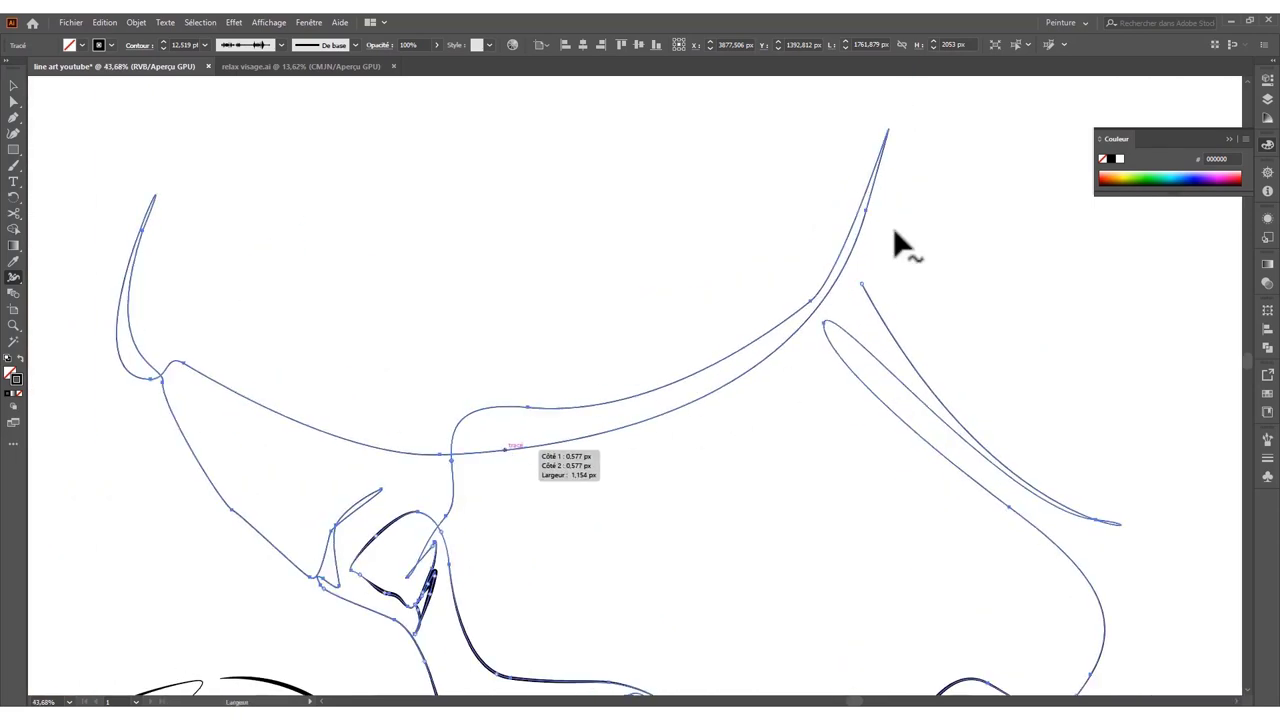
pyautogui.doubleClick(876, 178)
pyautogui.press('Return')
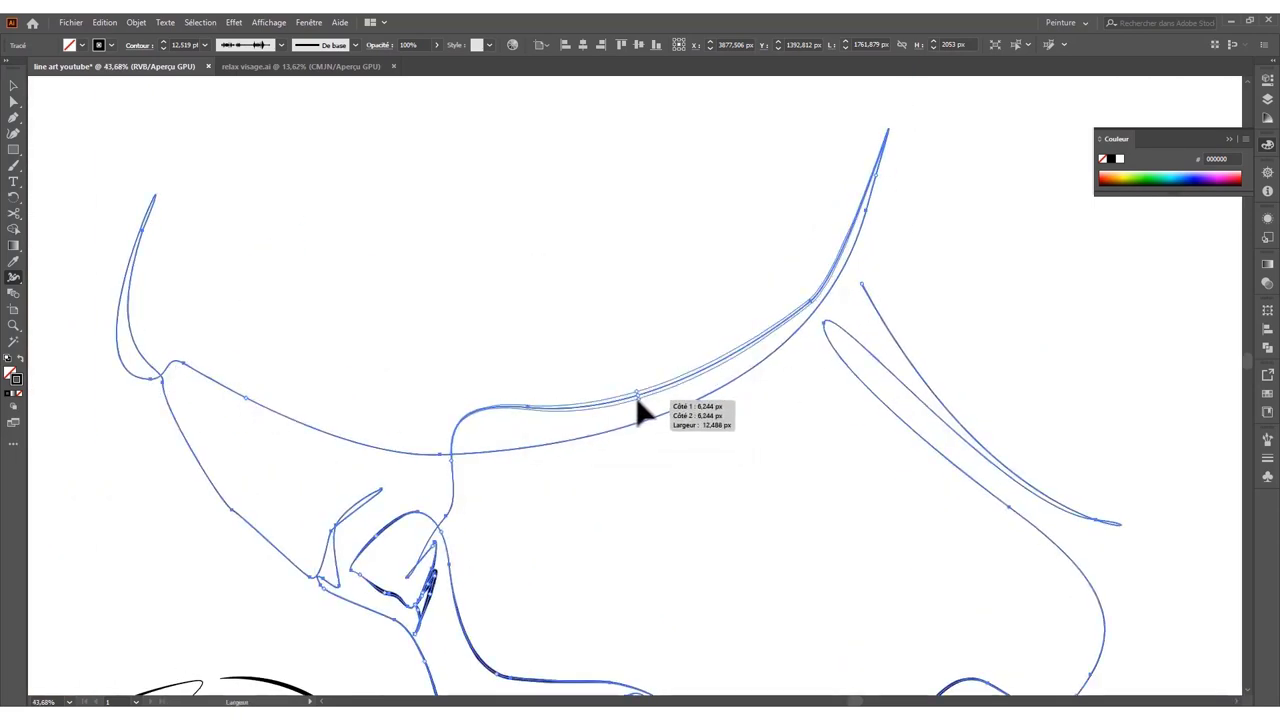
# - Set the width point at the hooked left corner of the brow curve to 2.162 px total
pyautogui.scroll(-5, 556, 442)
pyautogui.scroll(1, 437, 517)
pyautogui.scroll(4, 457, 466)
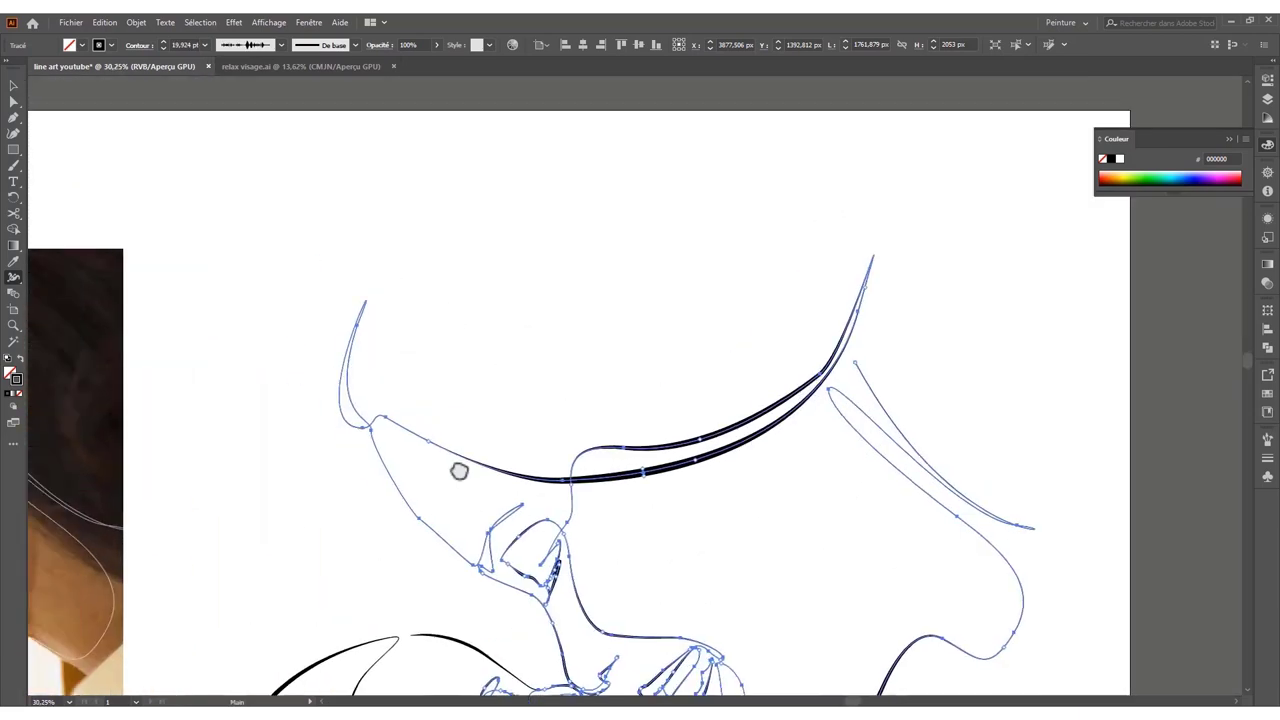
pyautogui.scroll(2, 406, 436)
pyautogui.scroll(-3, 400, 470)
pyautogui.scroll(2, 388, 410)
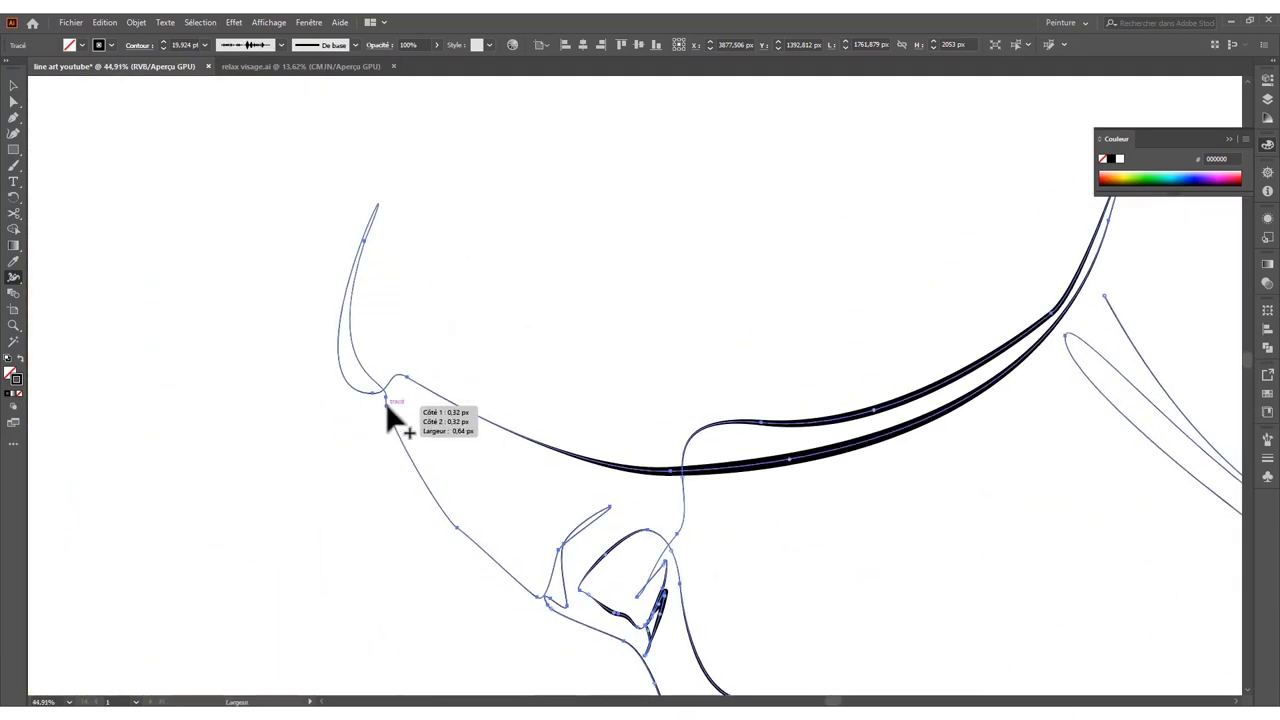
pyautogui.doubleClick(386, 399)
pyautogui.click(624, 422)
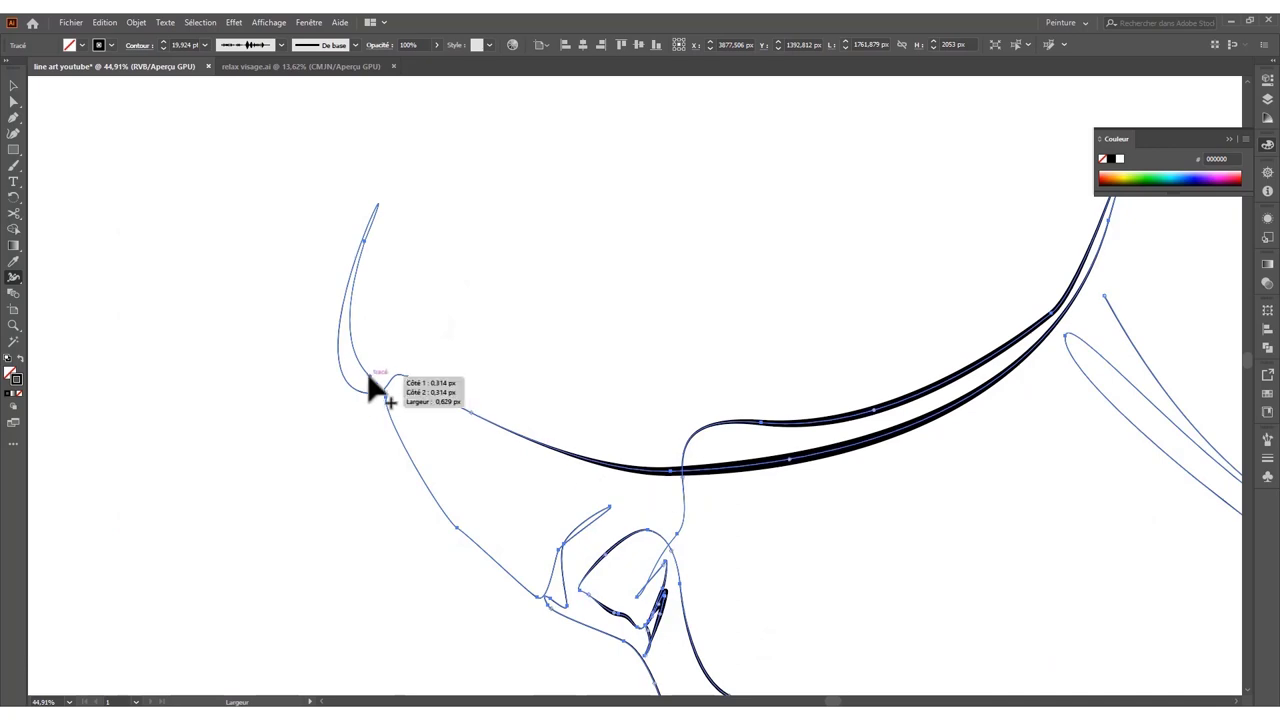
pyautogui.doubleClick(386, 399)
pyautogui.click(640, 413)
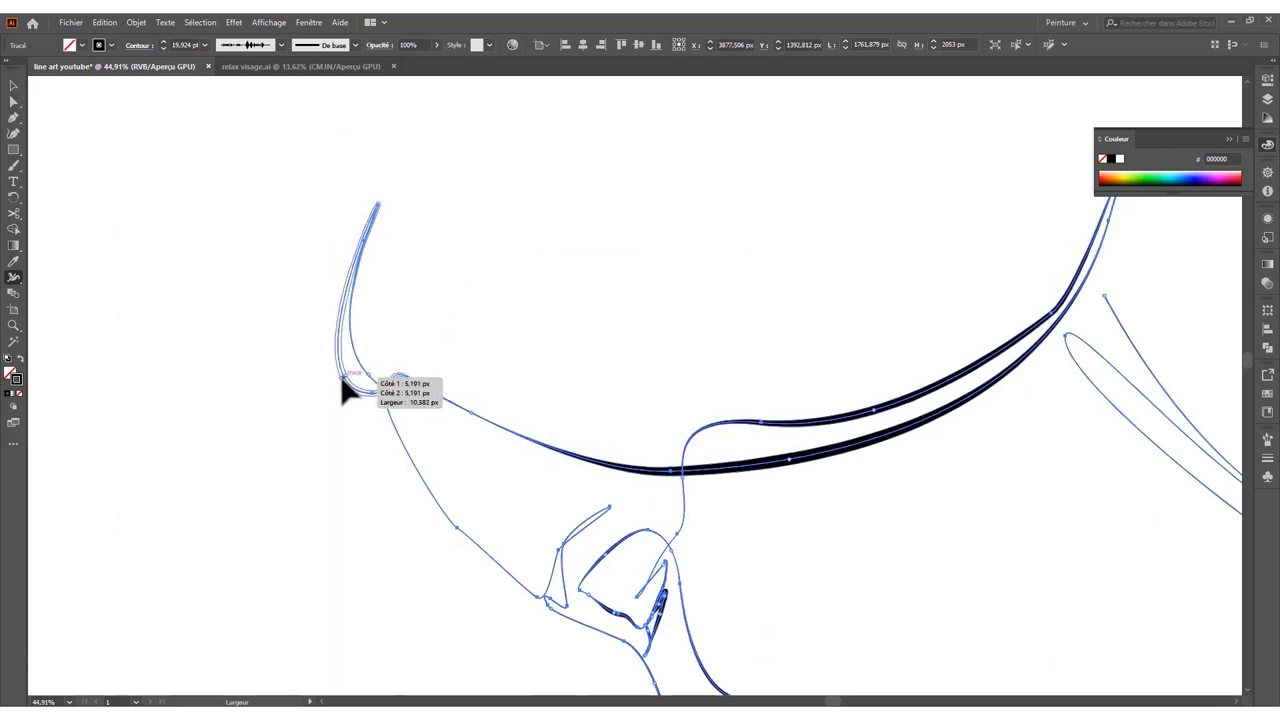
pyautogui.scroll(-3, 226, 449)
pyautogui.scroll(5, 394, 363)
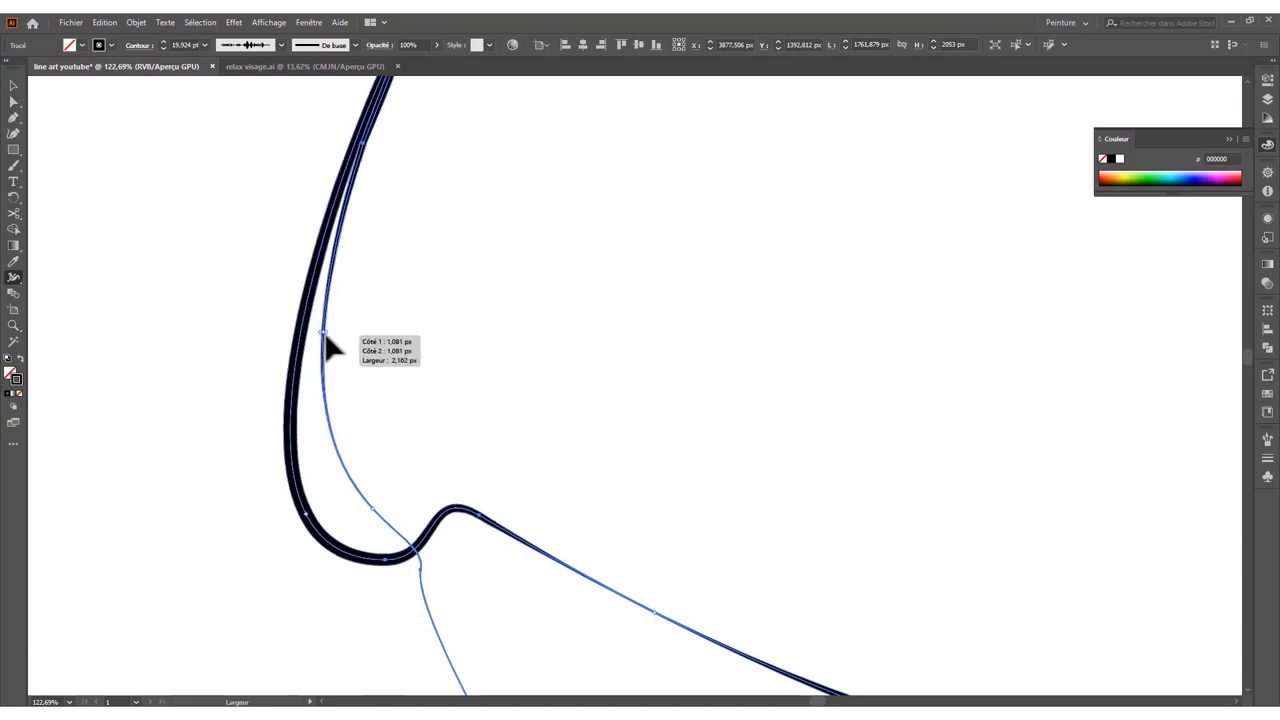
pyautogui.scroll(-5, 333, 347)
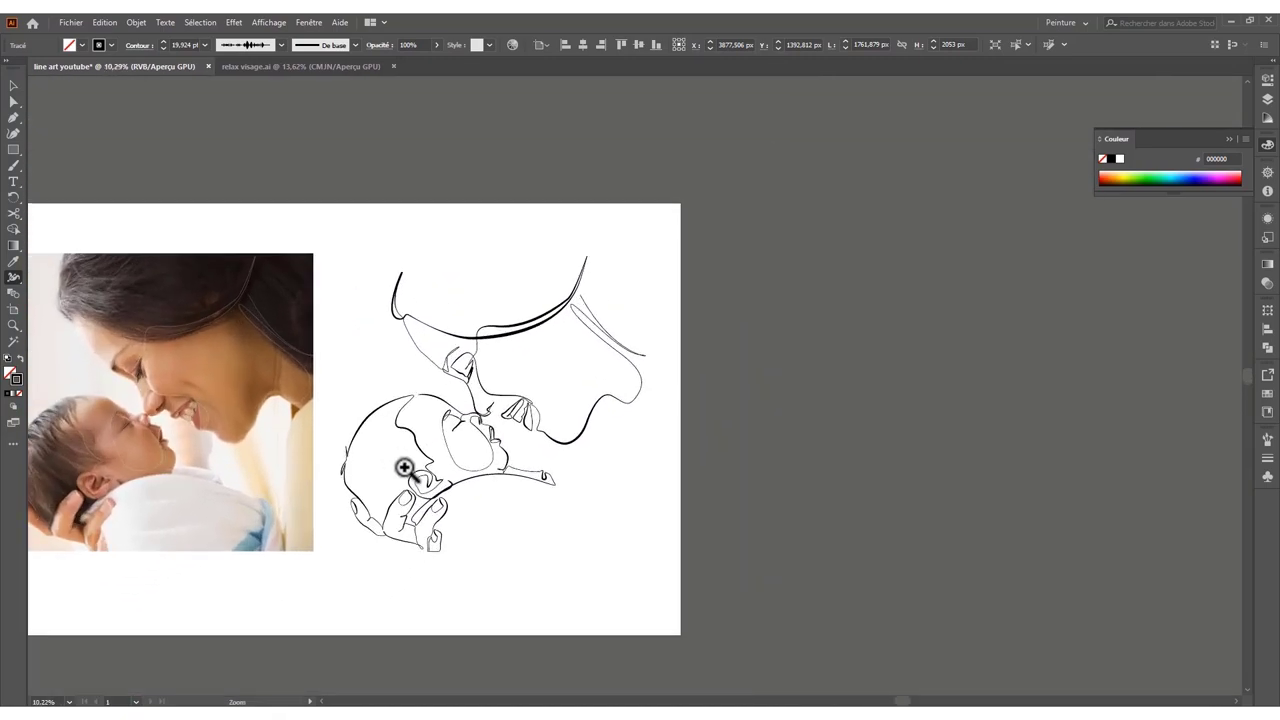
pyautogui.scroll(3, 404, 467)
pyautogui.scroll(3, 537, 457)
pyautogui.scroll(2, 620, 363)
# - Select the nose curve and set a new width at its lower nose point with the Width tool
pyautogui.press('a')
pyautogui.click(522, 370)
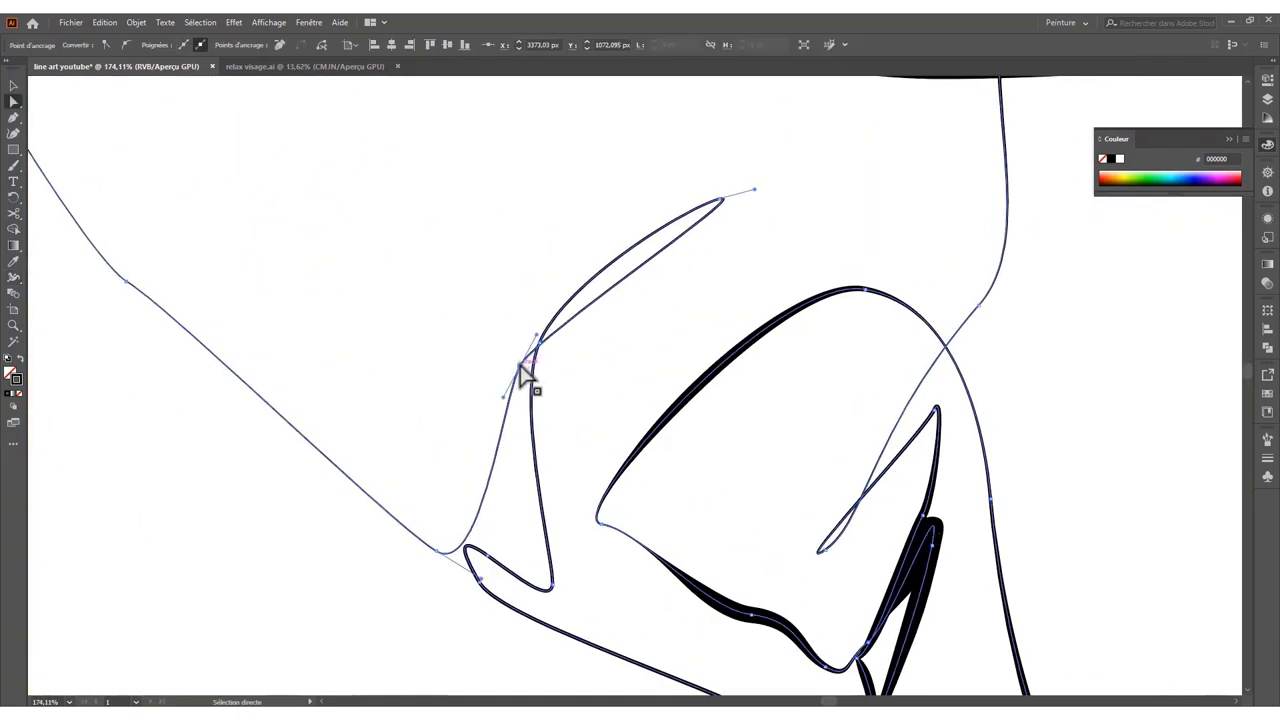
pyautogui.scroll(-3, 306, 457)
pyautogui.scroll(-2, 657, 457)
pyautogui.scroll(3, 657, 457)
pyautogui.scroll(2, 665, 415)
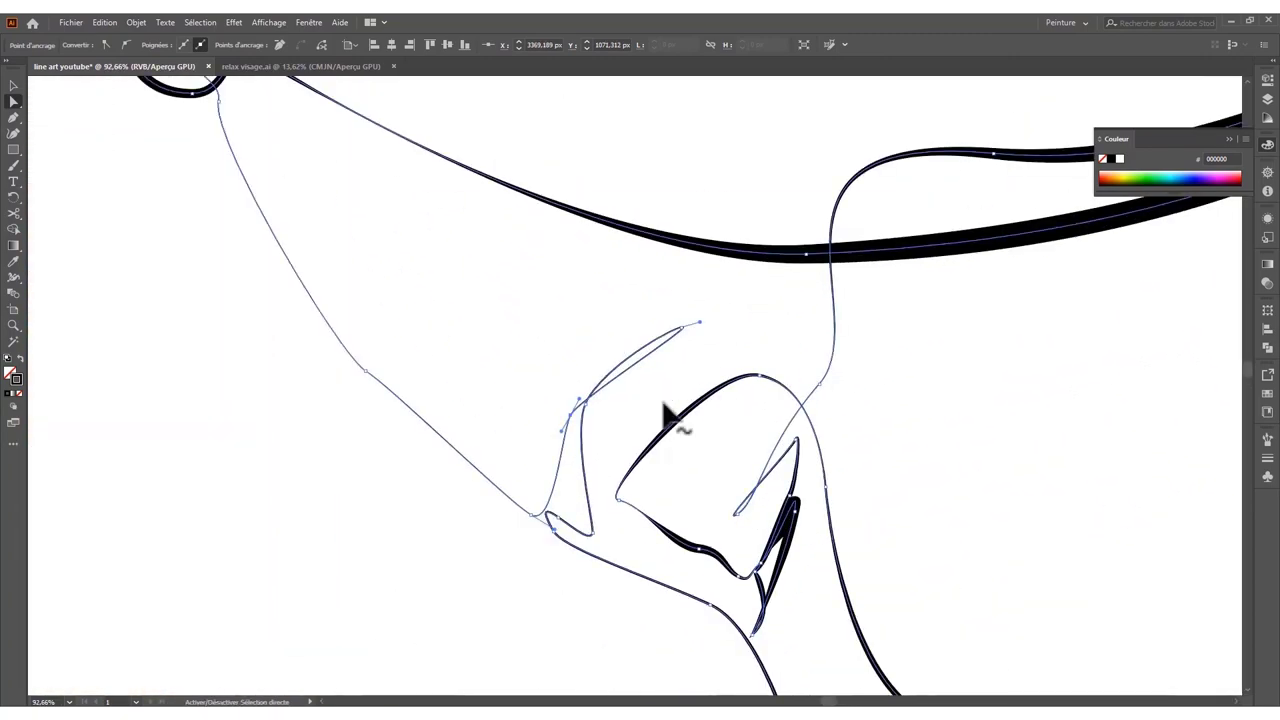
pyautogui.hotkey('shift', 'w')
pyautogui.scroll(3, 545, 523)
pyautogui.scroll(-3, 491, 491)
pyautogui.scroll(3, 600, 605)
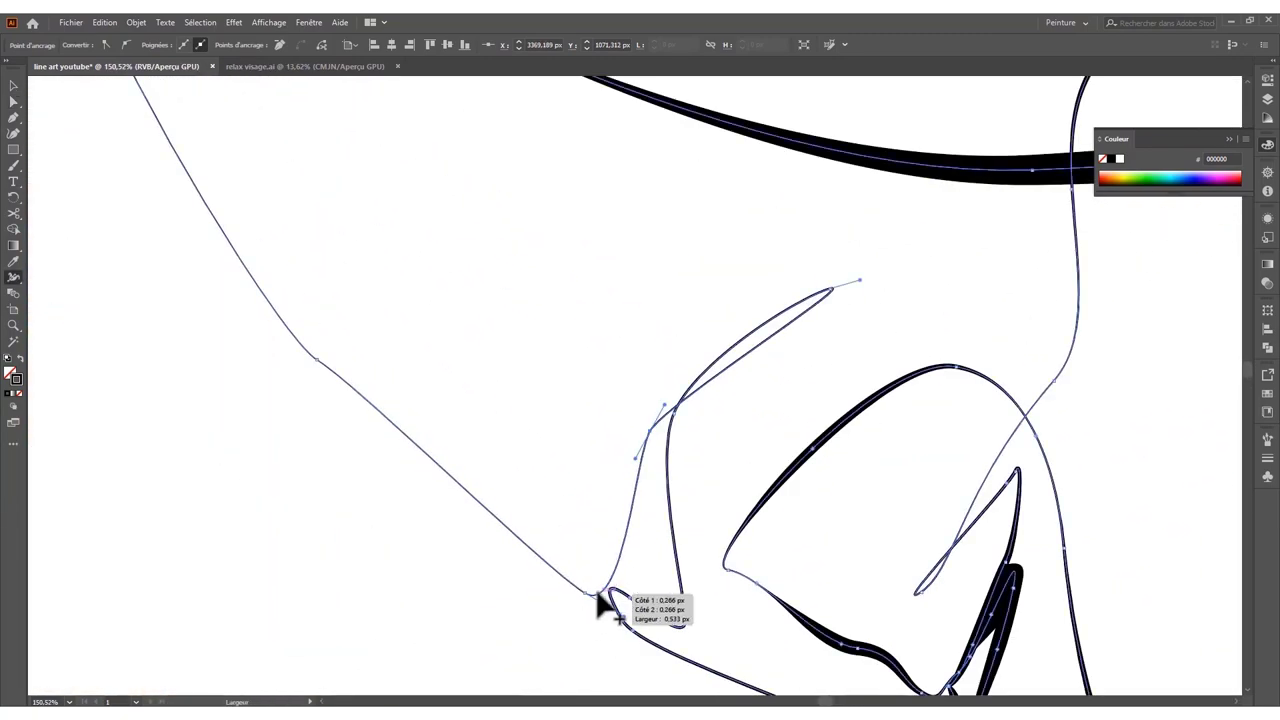
pyautogui.doubleClick(598, 598)
pyautogui.click(646, 421)
# - Thicken the left stroke of the nose and set the width at another point along it
pyautogui.scroll(-3, 517, 526)
pyautogui.scroll(1, 484, 510)
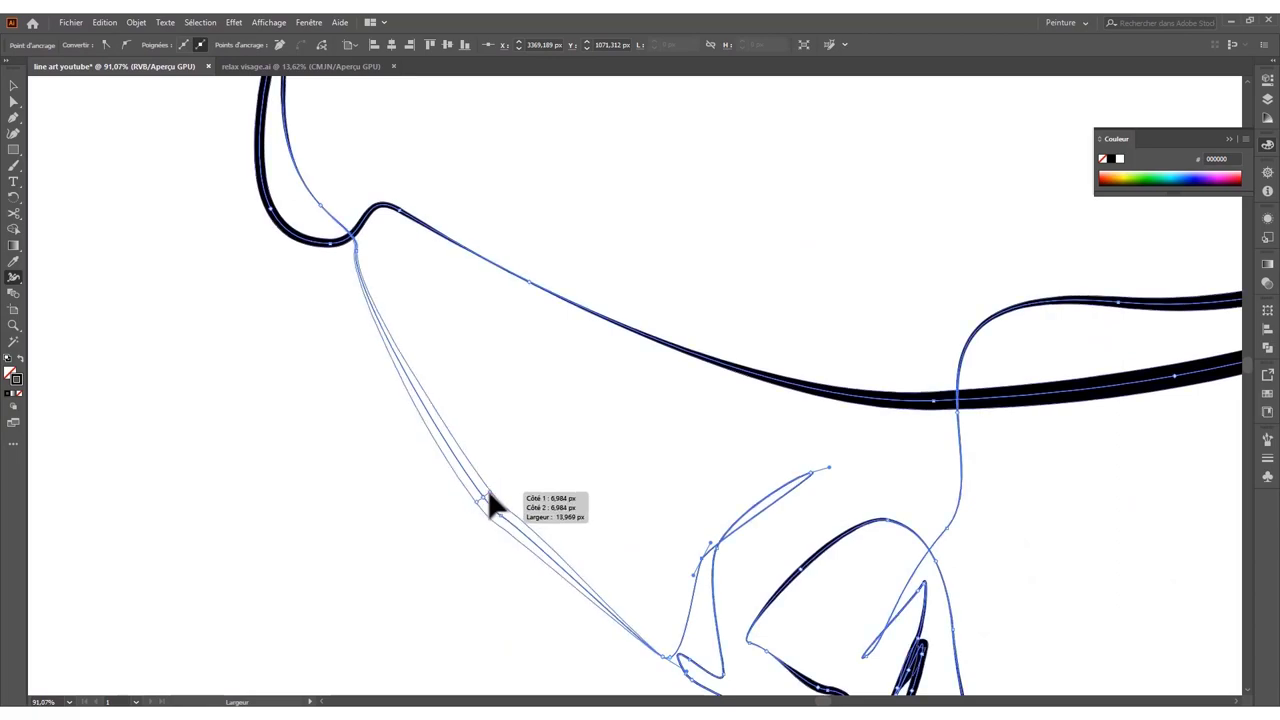
pyautogui.scroll(-2, 490, 507)
pyautogui.scroll(-2, 417, 551)
pyautogui.scroll(5, 300, 603)
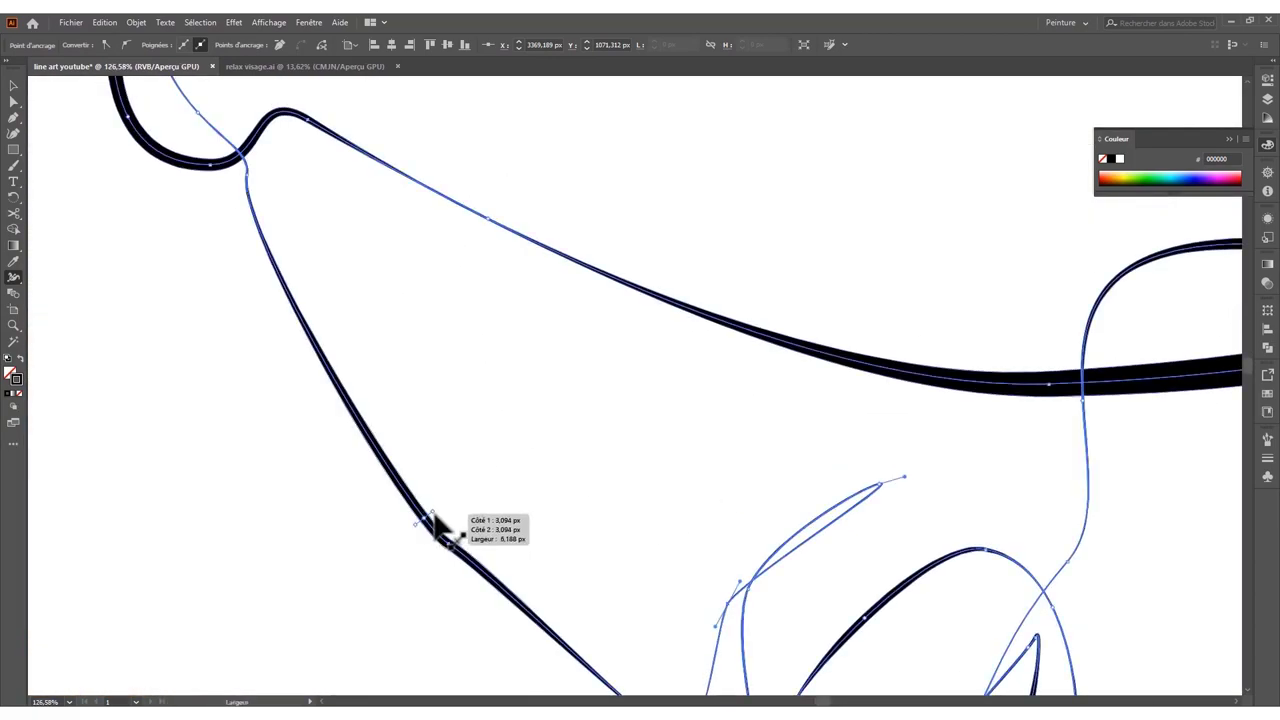
pyautogui.scroll(-2, 435, 530)
pyautogui.scroll(-2, 346, 520)
pyautogui.scroll(2, 500, 450)
pyautogui.scroll(2, 684, 372)
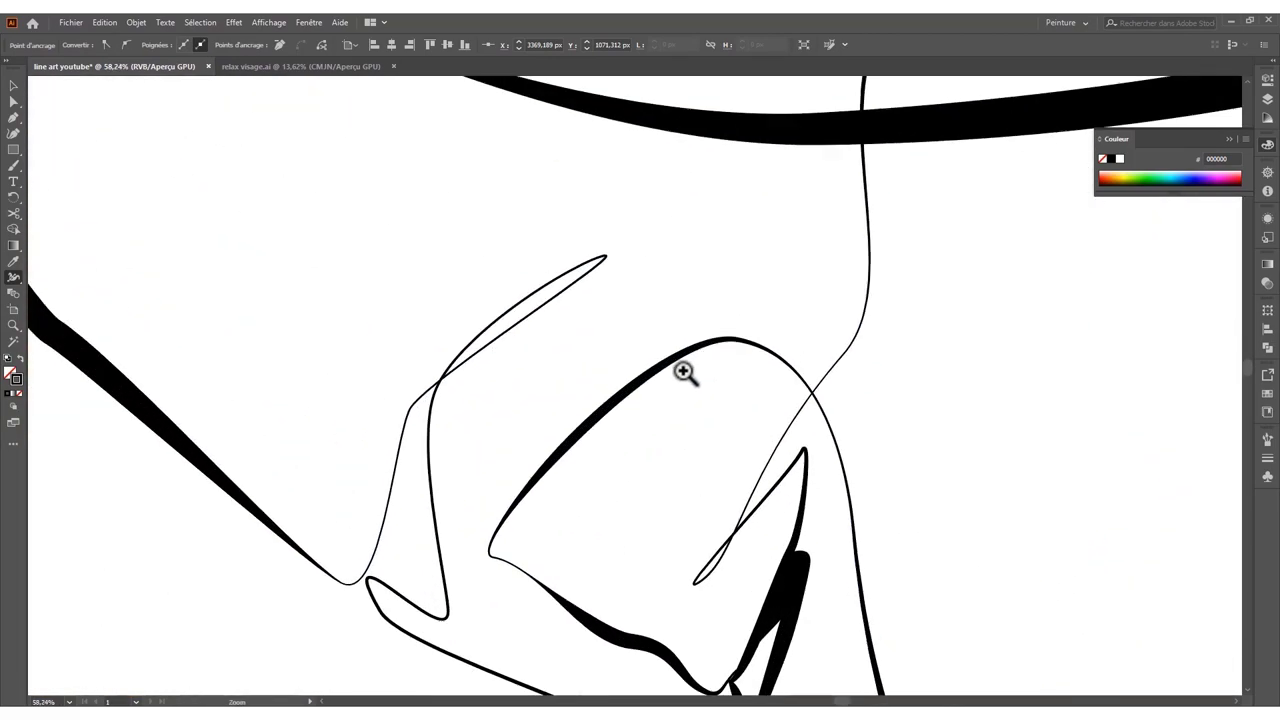
pyautogui.scroll(5, 684, 372)
pyautogui.doubleClick(605, 232)
pyautogui.press('Escape')
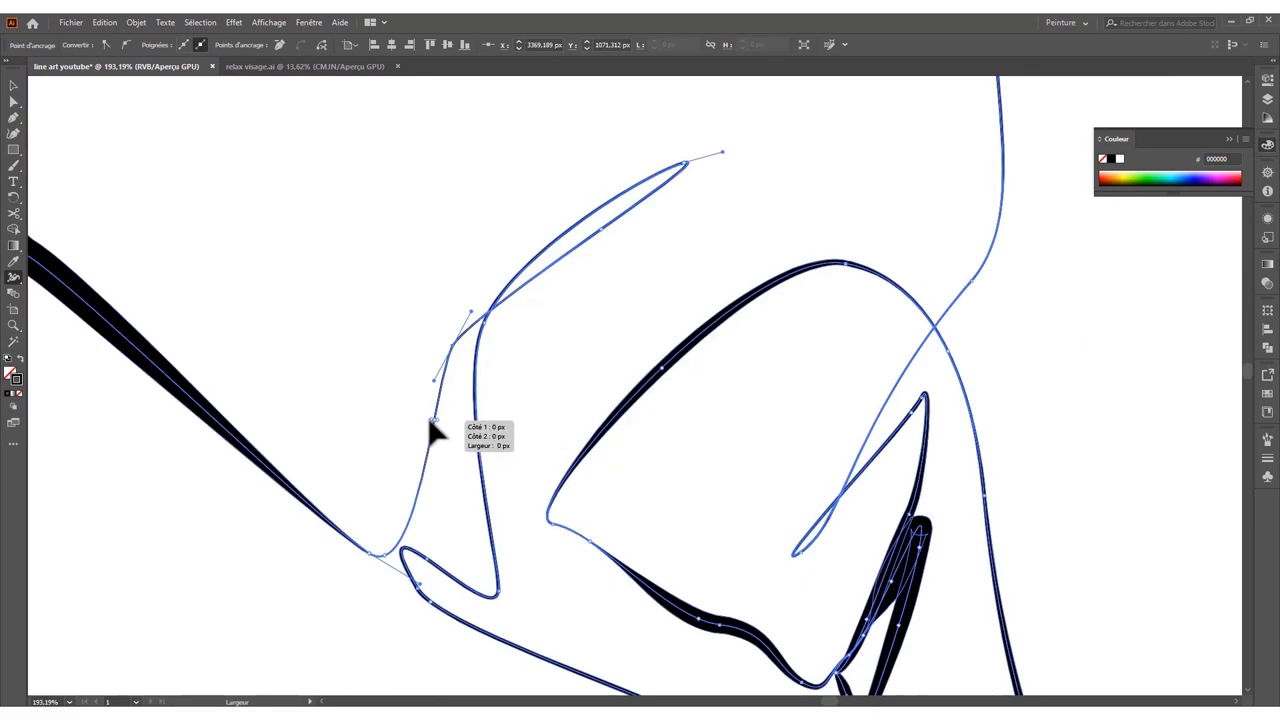
pyautogui.moveTo(435, 430); pyautogui.dragTo(428, 432)
pyautogui.scroll(2, 523, 363)
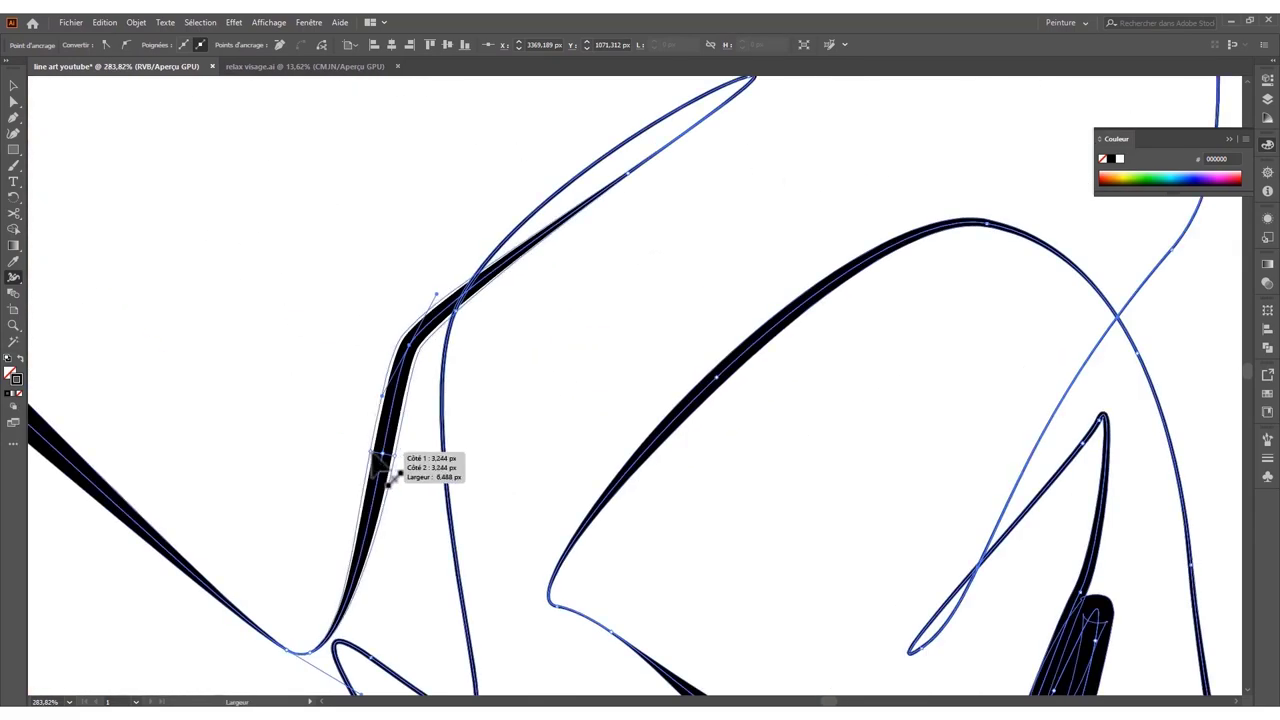
pyautogui.scroll(-2, 385, 470)
pyautogui.doubleClick(466, 557)
pyautogui.click(643, 434)
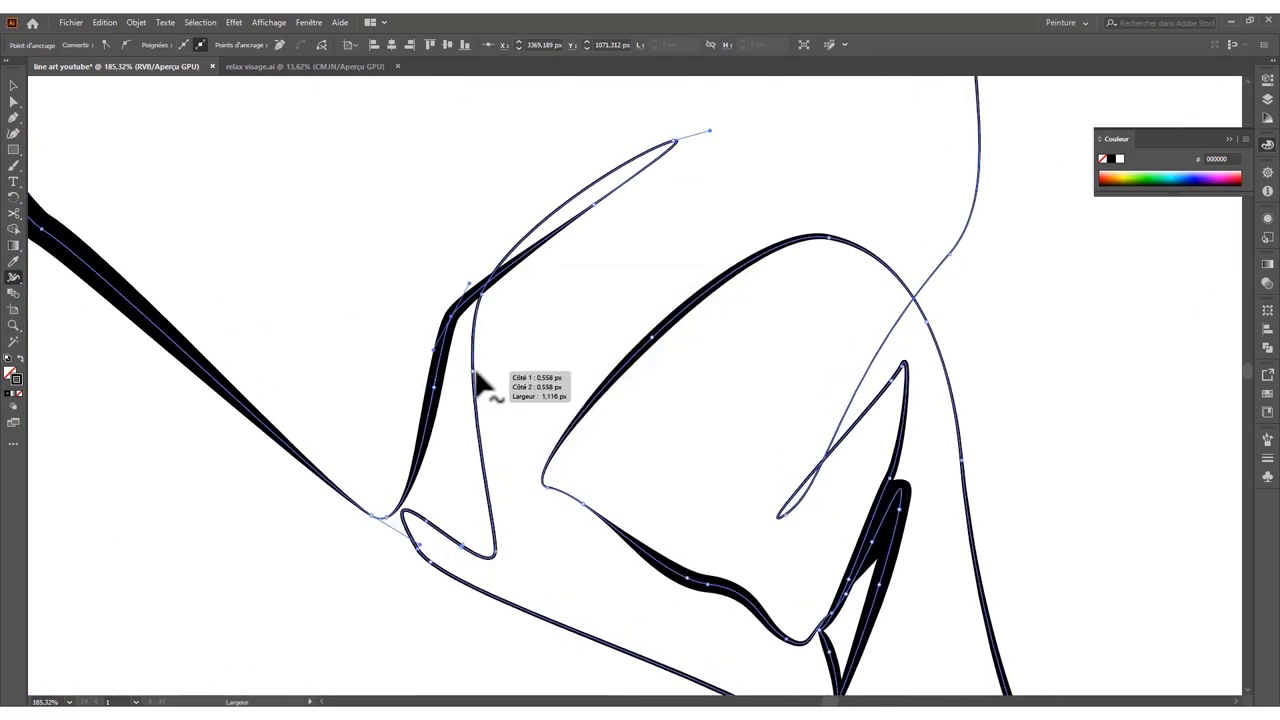
# - Widen the inner nose stroke, then slightly reduce that width point's value
pyautogui.moveTo(478, 374); pyautogui.dragTo(486, 374)
pyautogui.doubleClick(496, 274)
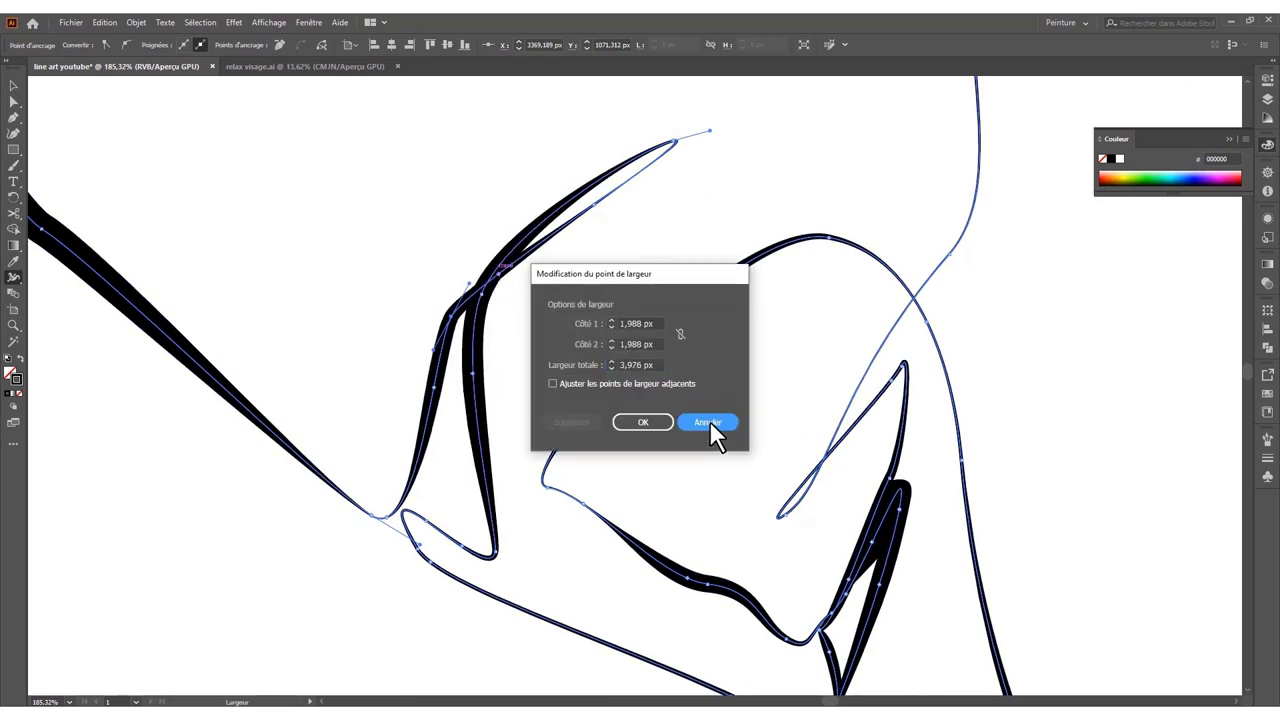
pyautogui.click(709, 429)
pyautogui.scroll(6, 546, 255)
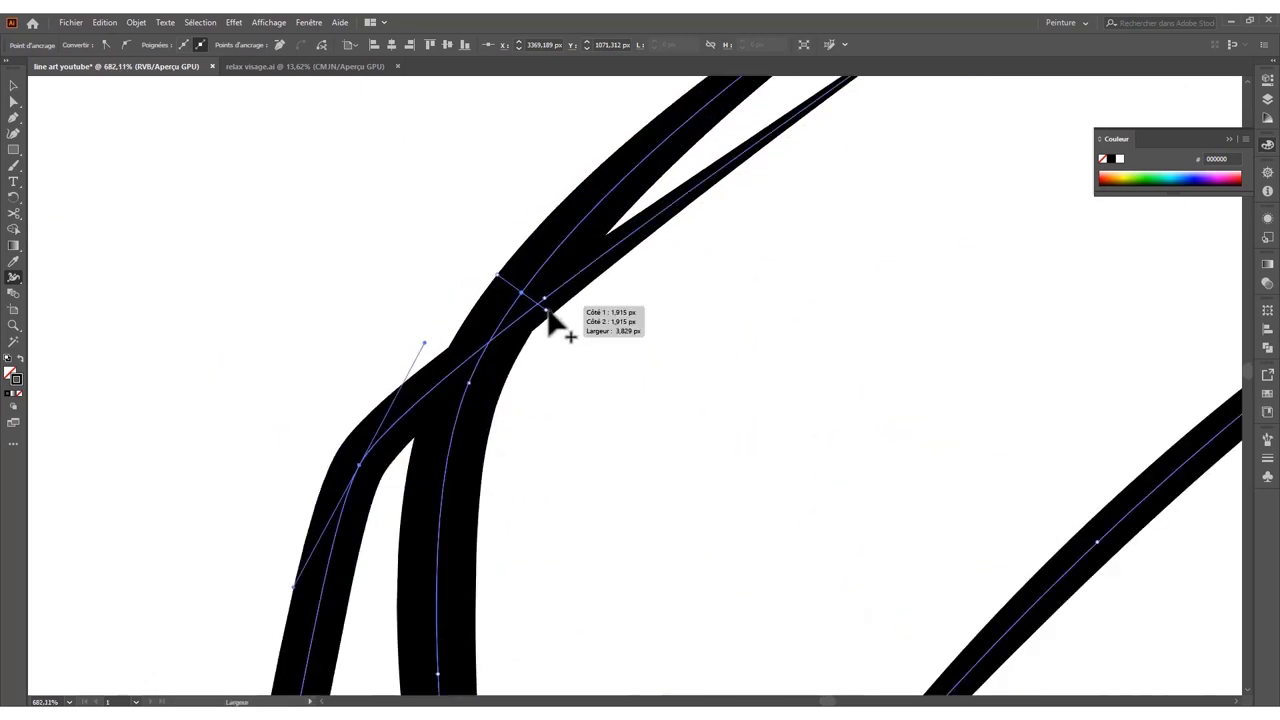
pyautogui.scroll(-5, 522, 305)
pyautogui.scroll(3, 471, 457)
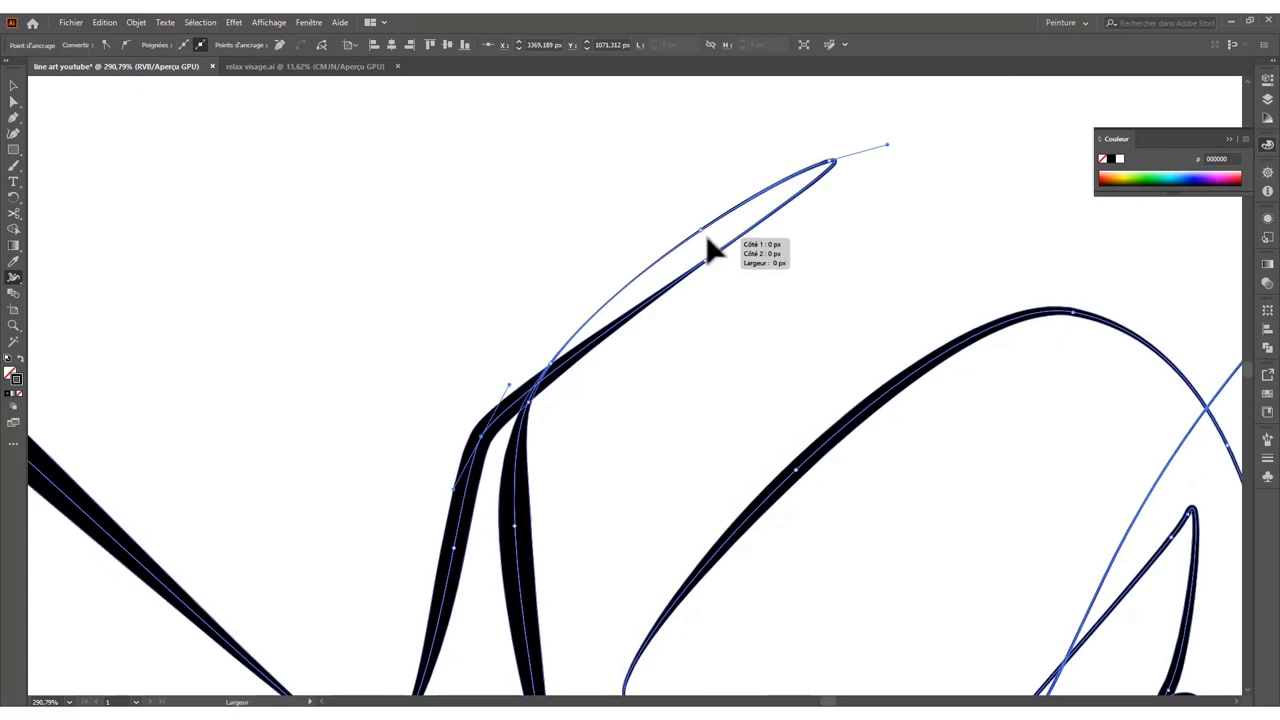
pyautogui.scroll(-5, 417, 480)
pyautogui.scroll(5, 743, 394)
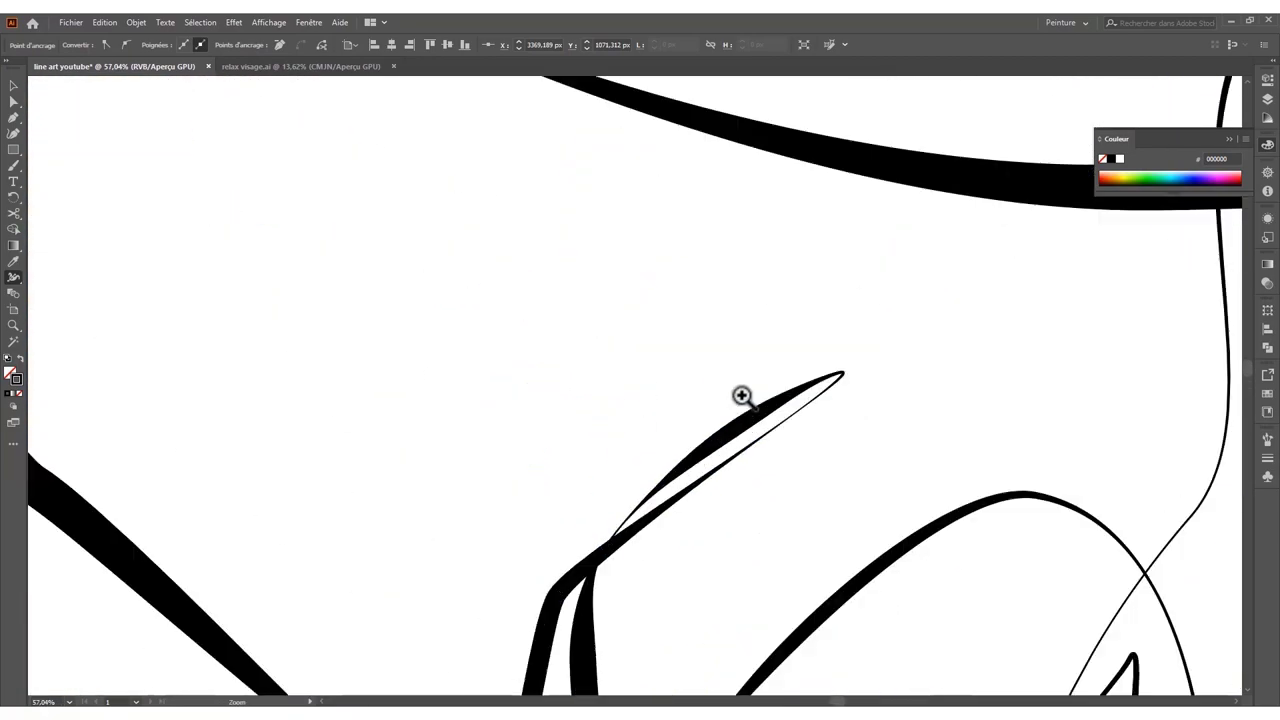
# - Switch to Direct Selection (A) and scroll around to review the varied nose and lip strokes
pyautogui.press('a')
pyautogui.scroll(-6, 520, 346)
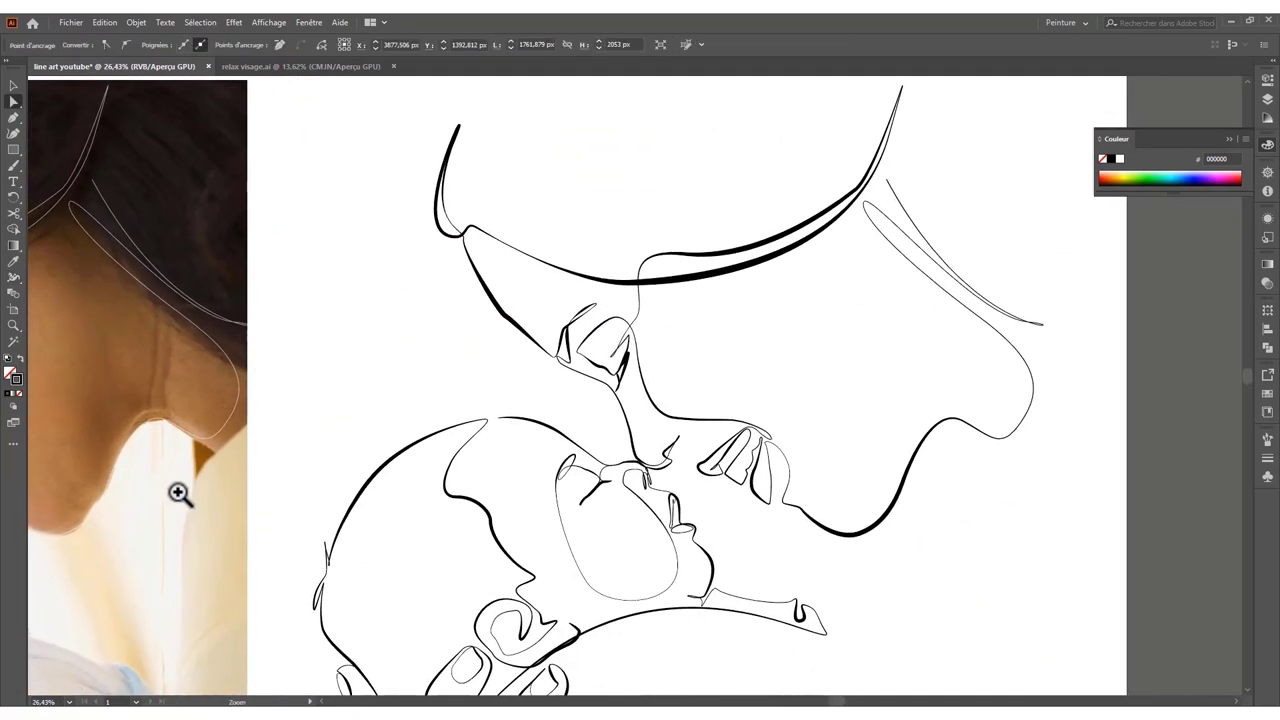
pyautogui.scroll(3, 632, 434)
pyautogui.scroll(4, 663, 434)
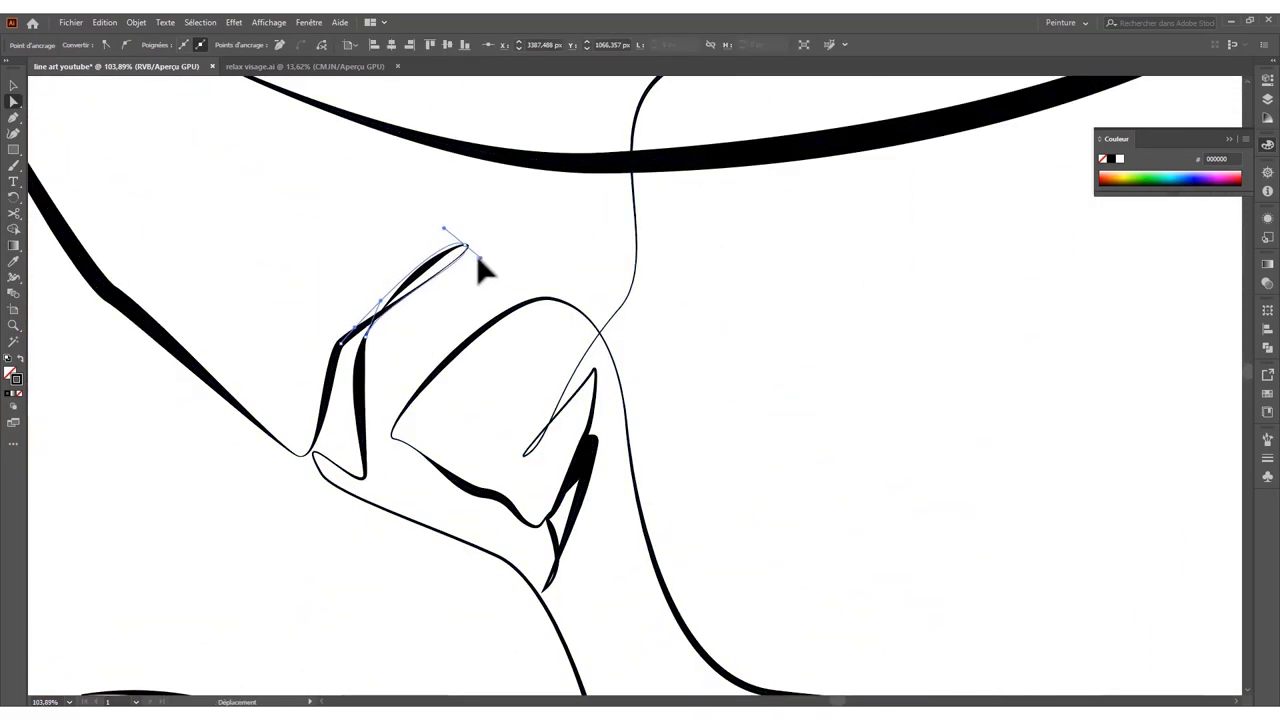
pyautogui.scroll(-5, 330, 330)
pyautogui.scroll(5, 546, 277)
pyautogui.scroll(-3, 320, 420)
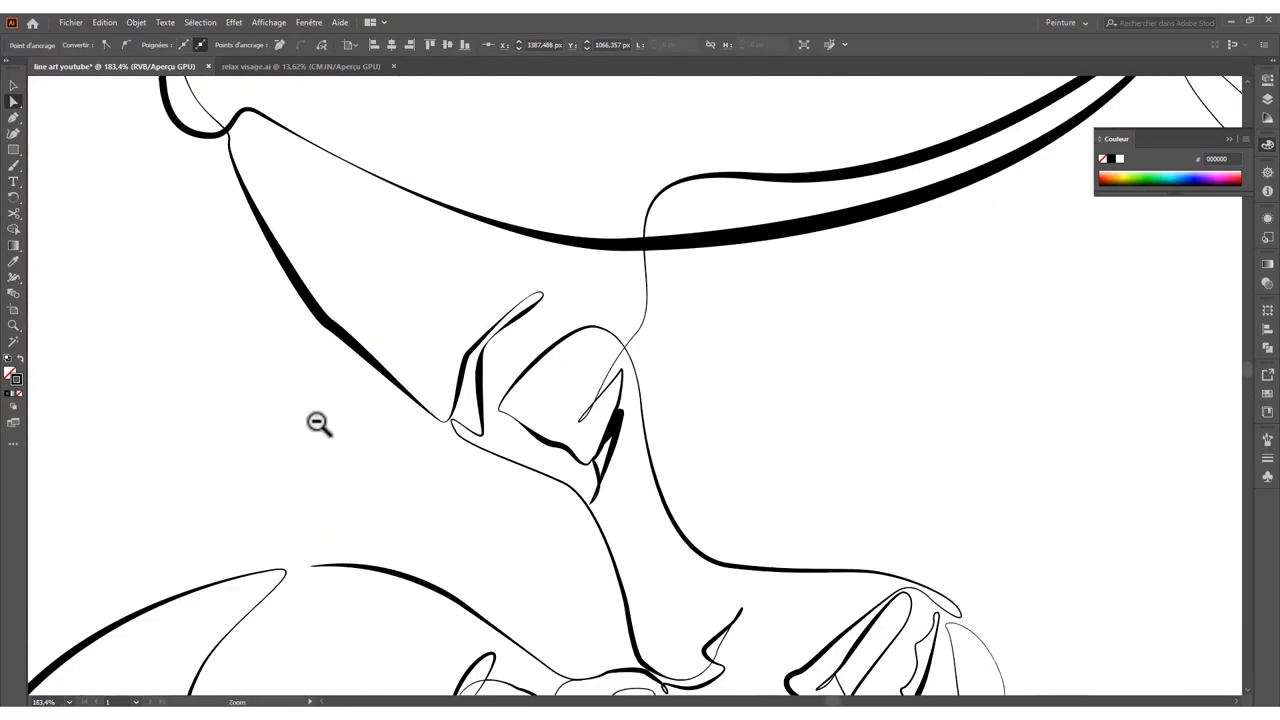
pyautogui.scroll(-2, 200, 440)
pyautogui.scroll(1, 229, 429)
pyautogui.scroll(5, 229, 429)
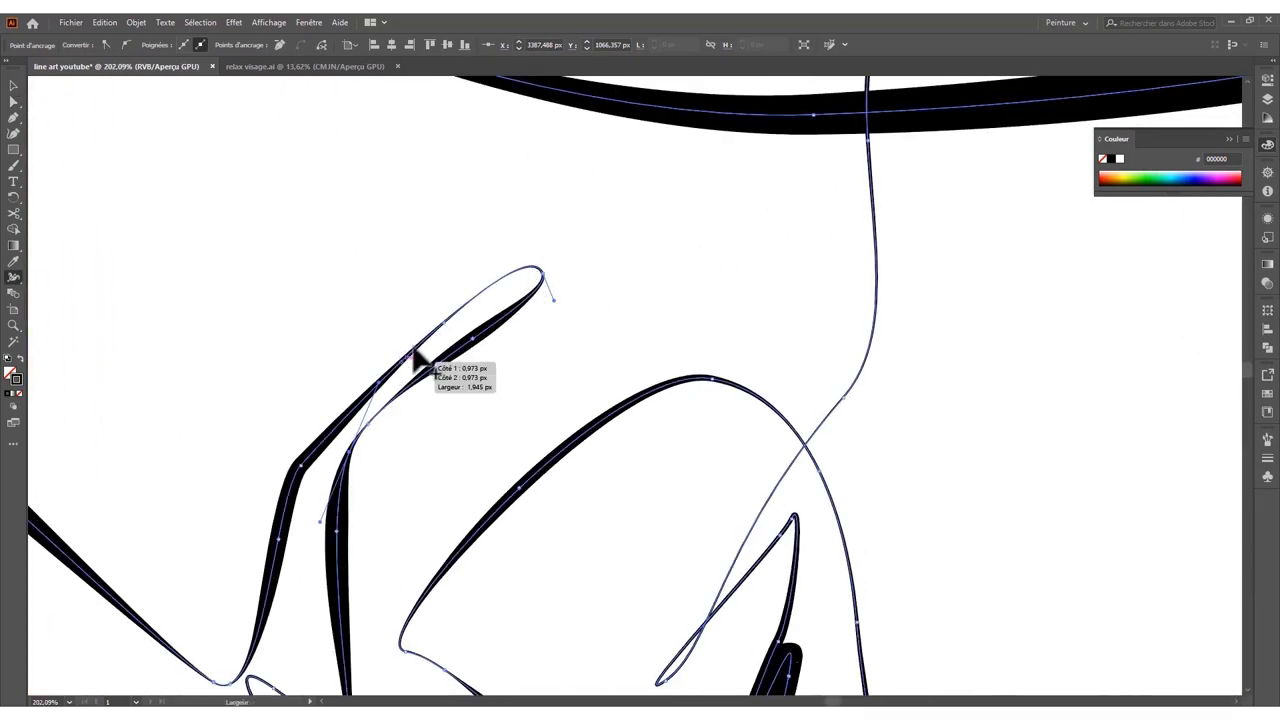
pyautogui.scroll(-3, 286, 434)
pyautogui.scroll(-2, 77, 520)
pyautogui.scroll(4, 430, 455)
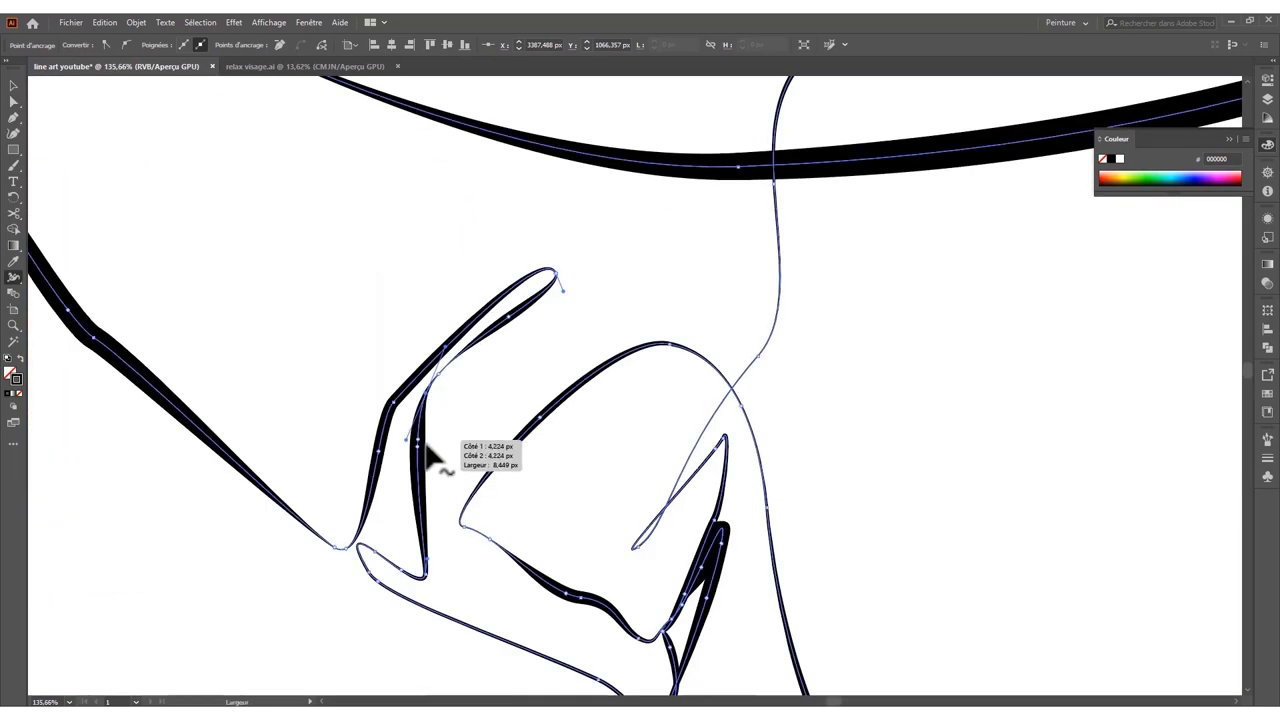
pyautogui.scroll(2, 428, 460)
pyautogui.scroll(-2, 400, 457)
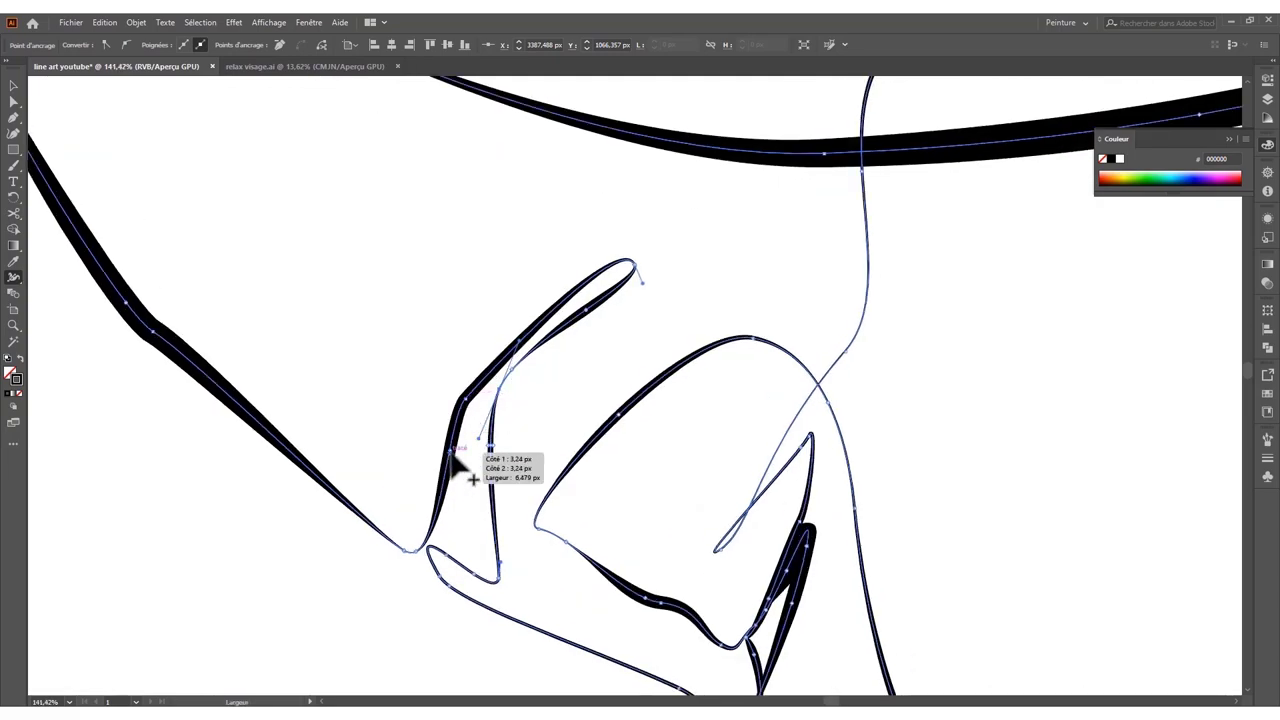
pyautogui.scroll(-2, 460, 462)
pyautogui.scroll(-1, 460, 462)
pyautogui.scroll(5, 709, 303)
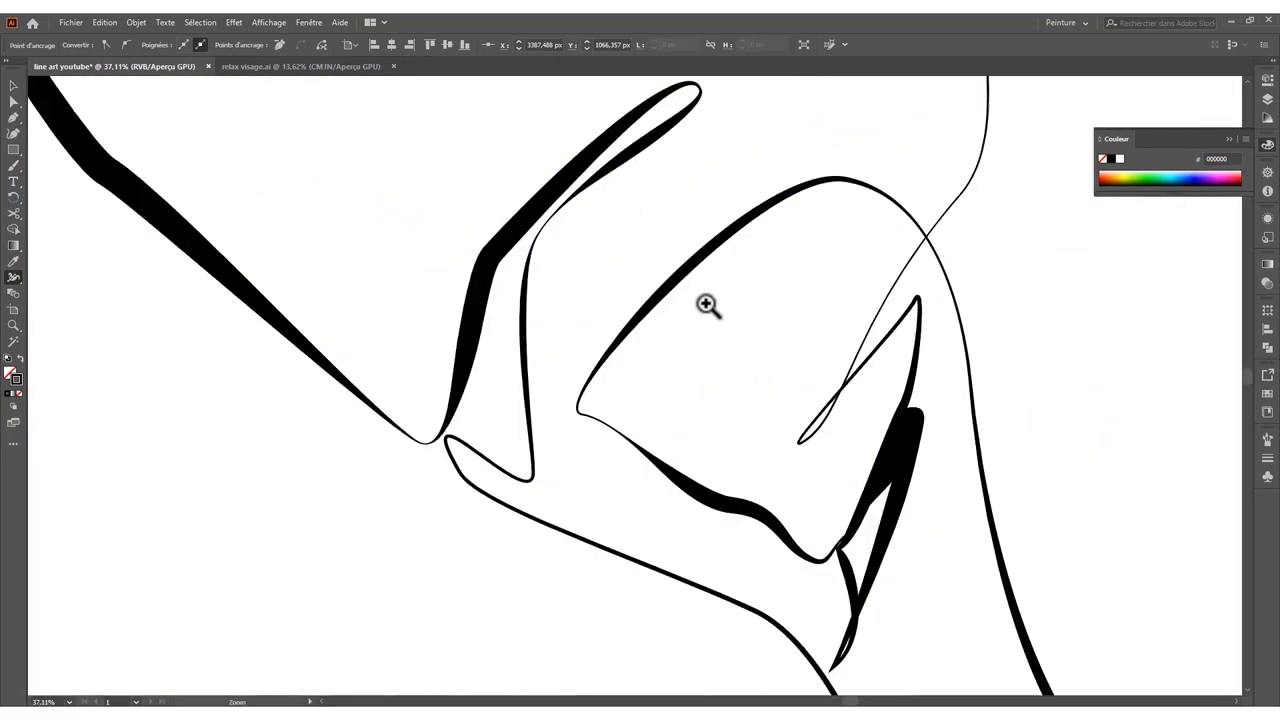
pyautogui.scroll(-3, 543, 240)
pyautogui.scroll(-3, 380, 412)
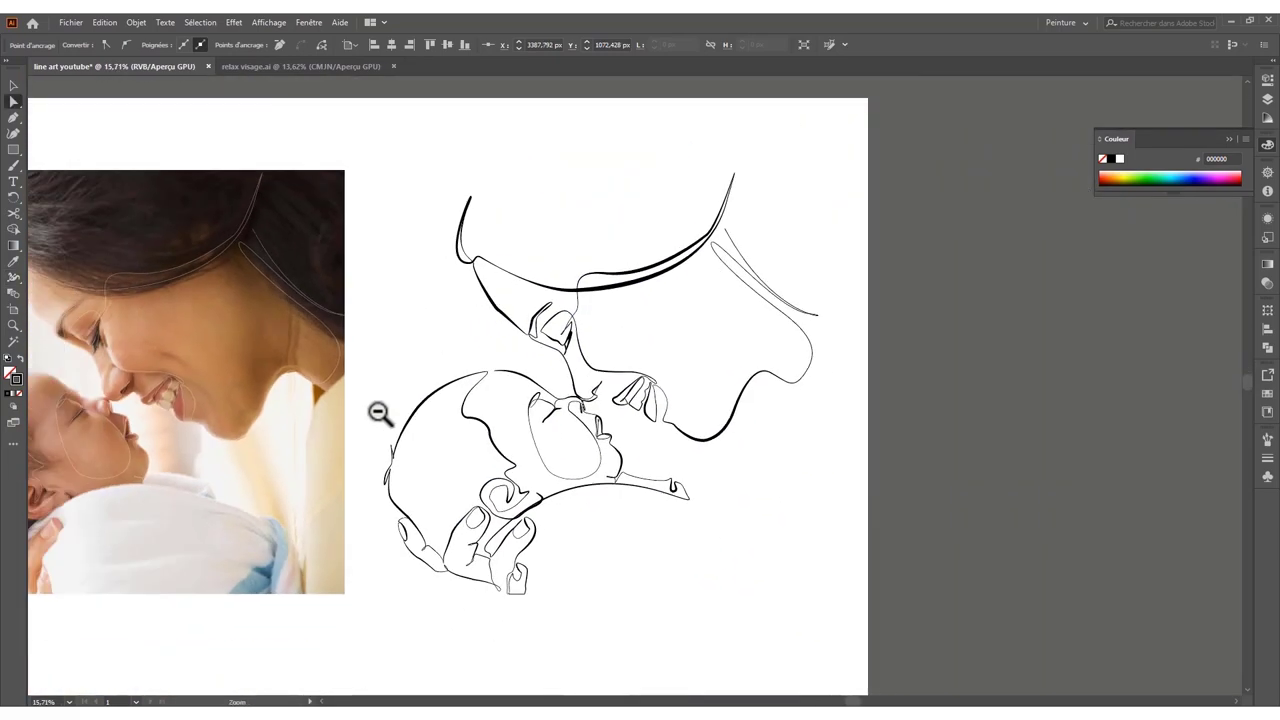
# - Deselect everything and drag inward on the mother's jawline stroke so it narrows and tapers
pyautogui.click(618, 340)
pyautogui.scroll(2, 618, 340)
pyautogui.scroll(1, 644, 380)
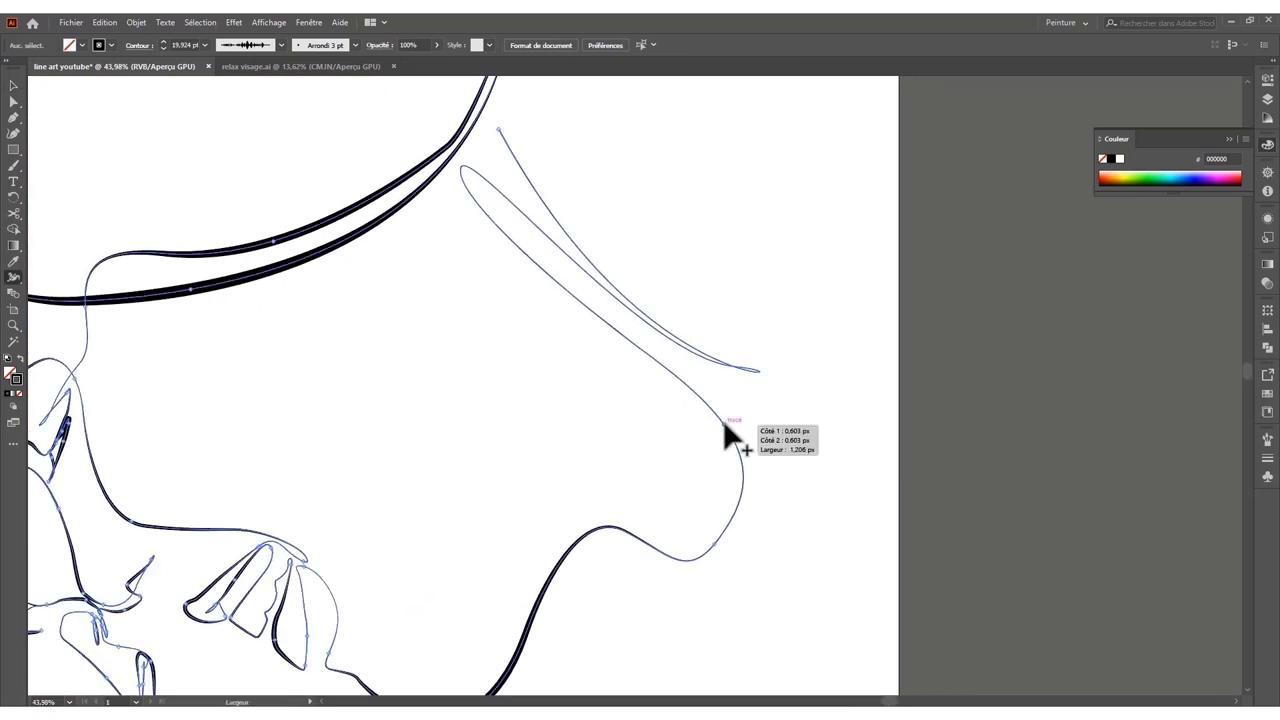
pyautogui.press('v')
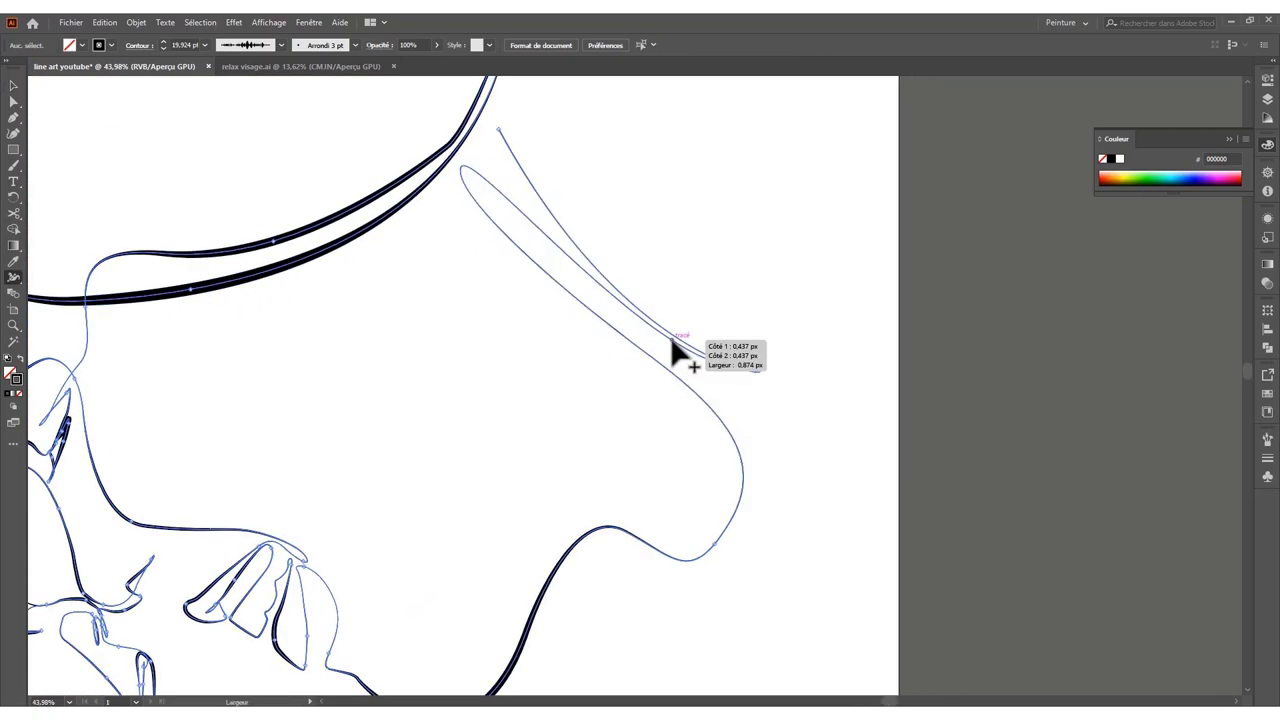
pyautogui.moveTo(672, 343); pyautogui.dragTo(674, 346)
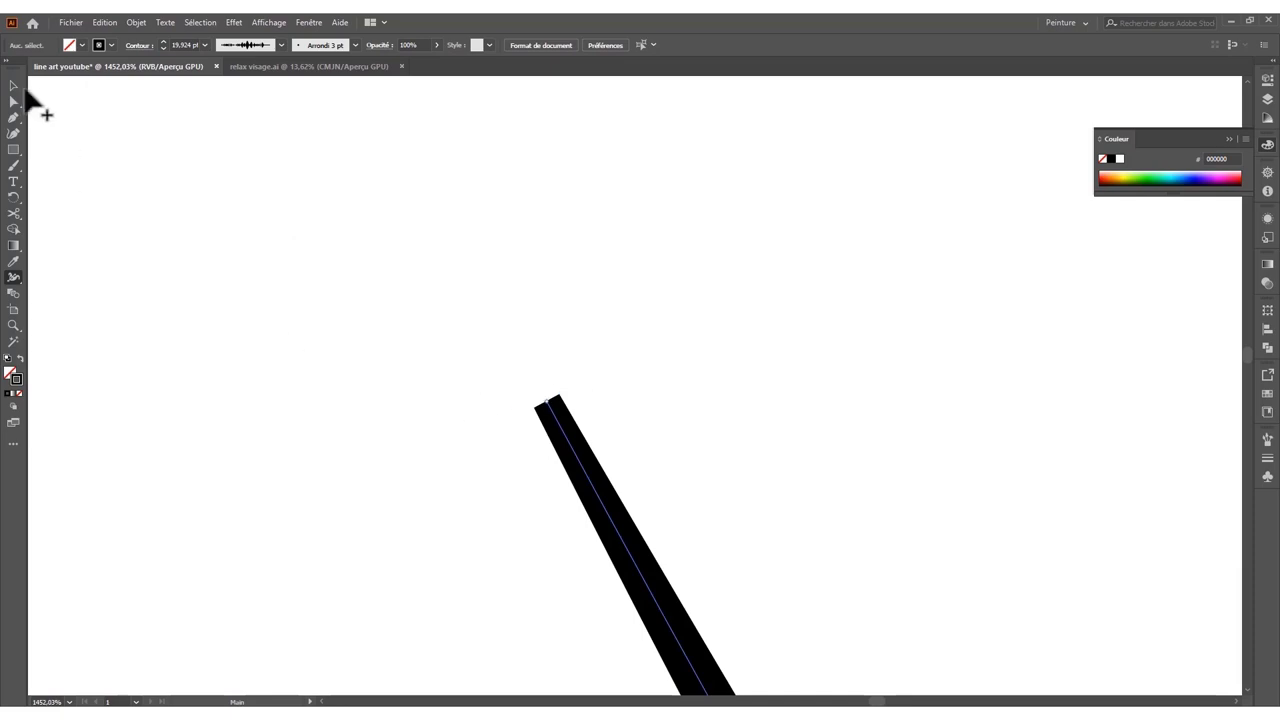
pyautogui.scroll(-5, 565, 420)
pyautogui.scroll(-2, 540, 437)
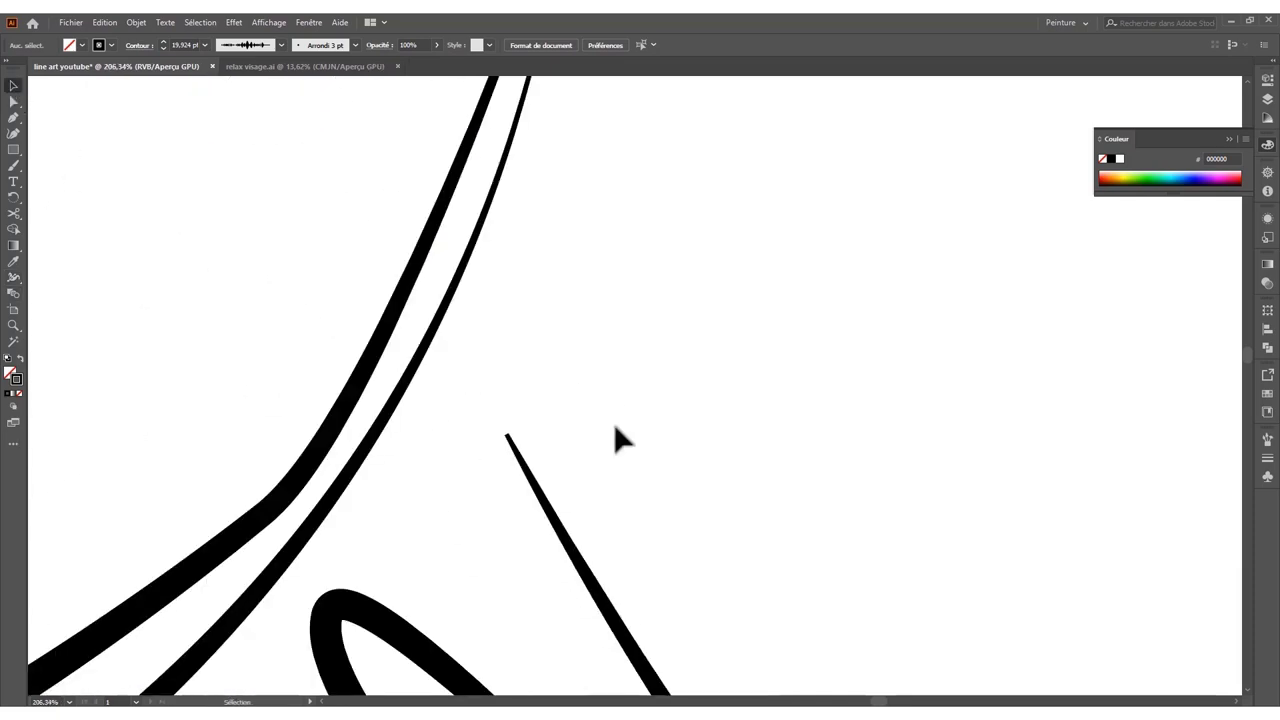
pyautogui.scroll(10, 508, 438)
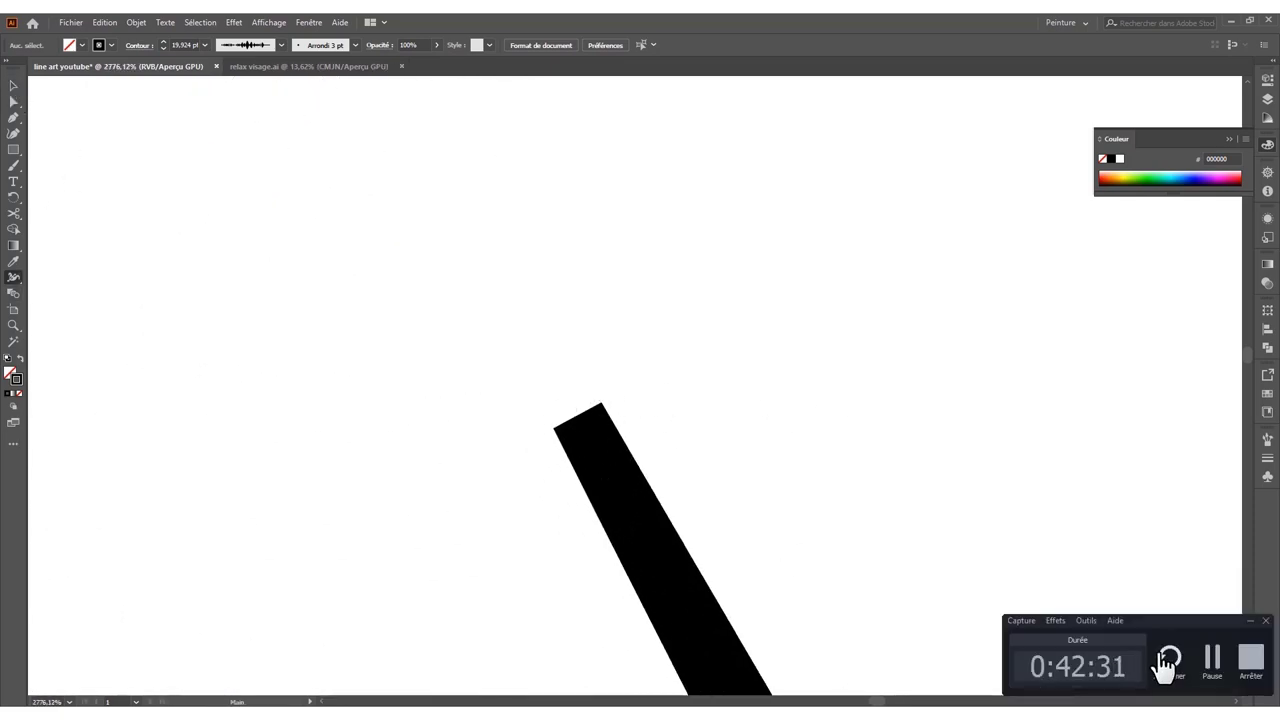
pyautogui.scroll(-10, 923, 363)
pyautogui.scroll(-3, 624, 476)
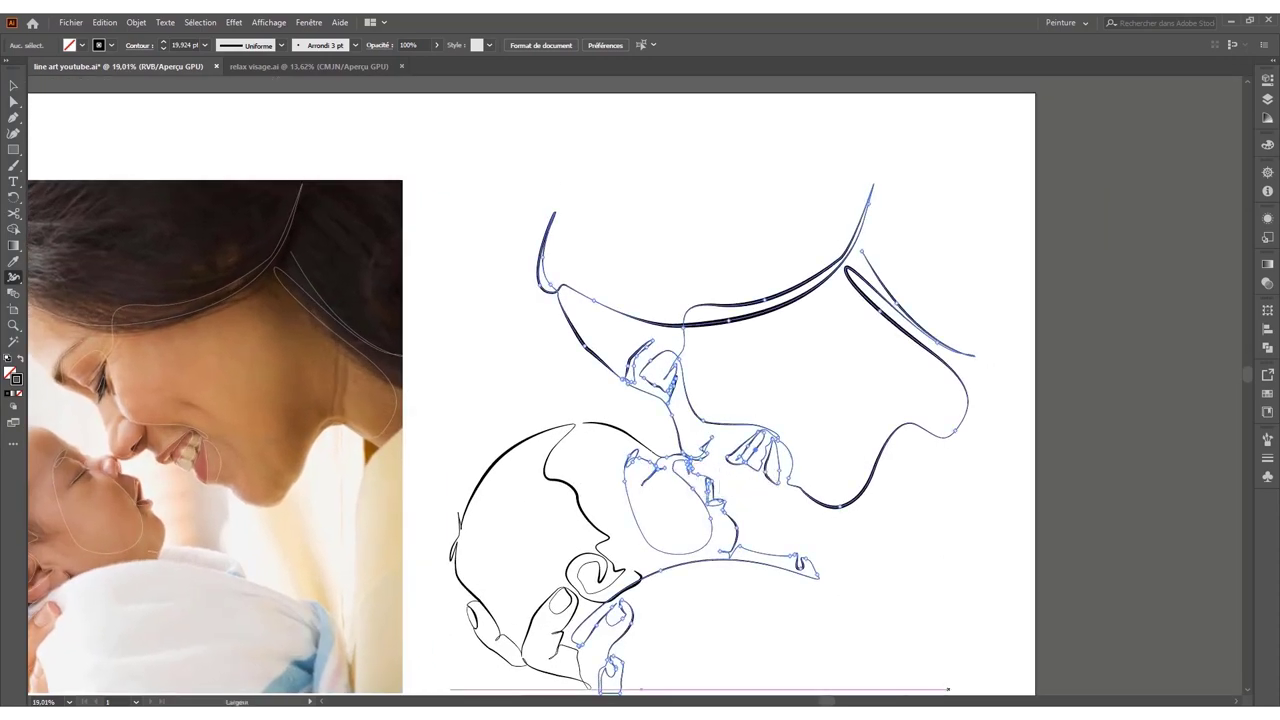
# - Reshape the mother's top-right hair strand curve, then deselect it with Ctrl+Shift+A
pyautogui.scroll(10, 805, 468)
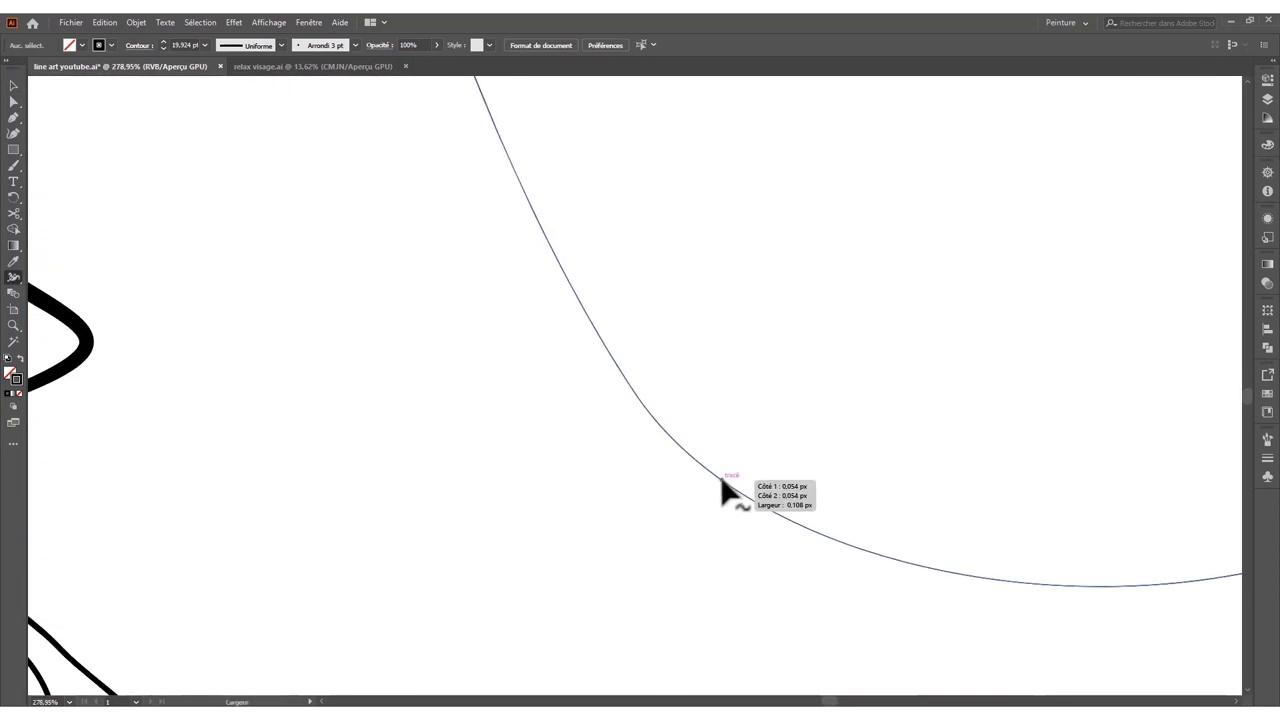
pyautogui.scroll(-3, 720, 480)
pyautogui.scroll(-5, 614, 500)
pyautogui.scroll(2, 863, 497)
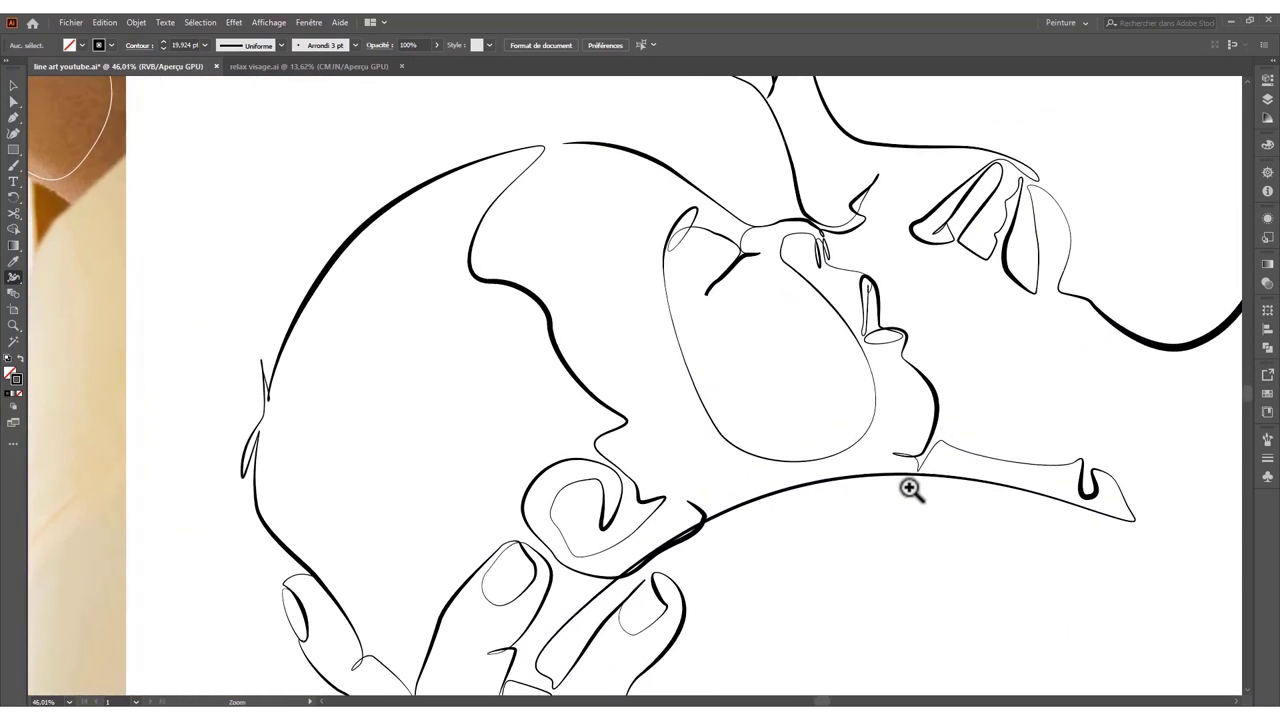
pyautogui.scroll(-2, 908, 486)
pyautogui.scroll(-3, 752, 518)
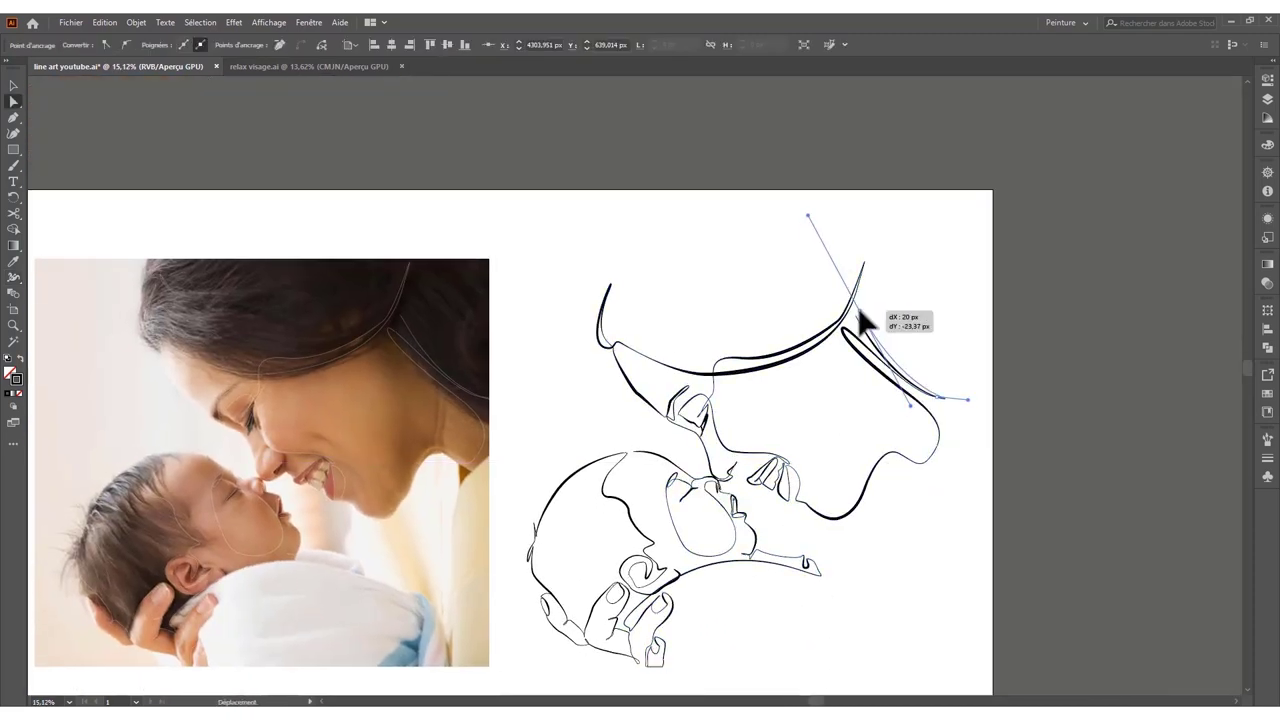
pyautogui.scroll(-3, 862, 320)
pyautogui.scroll(3, 862, 322)
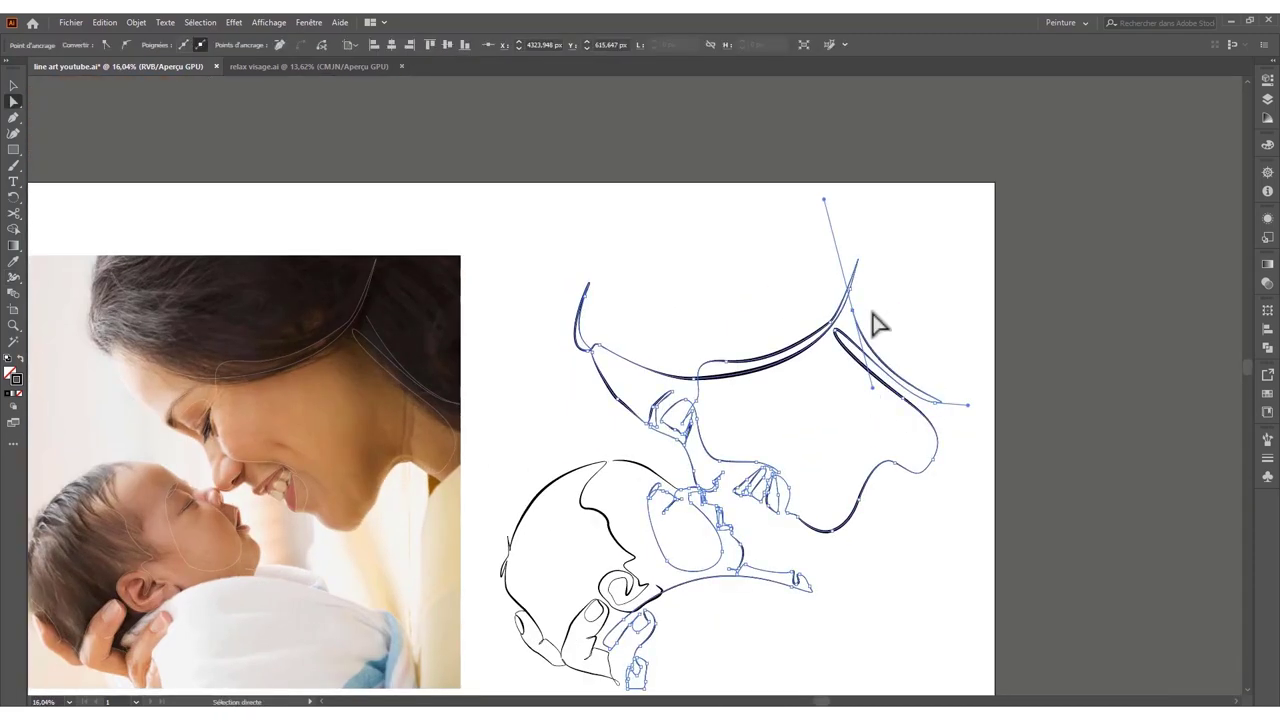
pyautogui.hotkey('ctrl', 'shift', 'a')
# - Widen the long arc under the baby's chin to about 4.916 px, then save with Ctrl+S
pyautogui.scroll(-3, 917, 343)
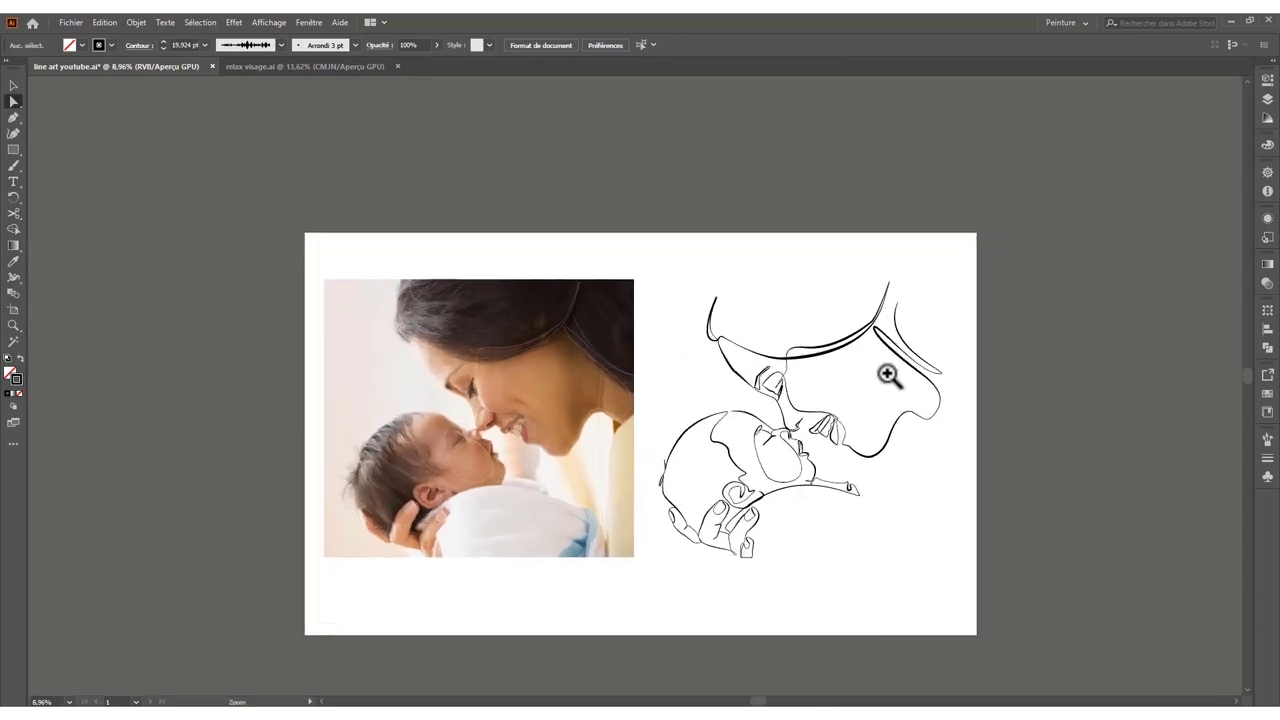
pyautogui.scroll(4, 894, 340)
pyautogui.scroll(-3, 950, 462)
pyautogui.scroll(3, 966, 452)
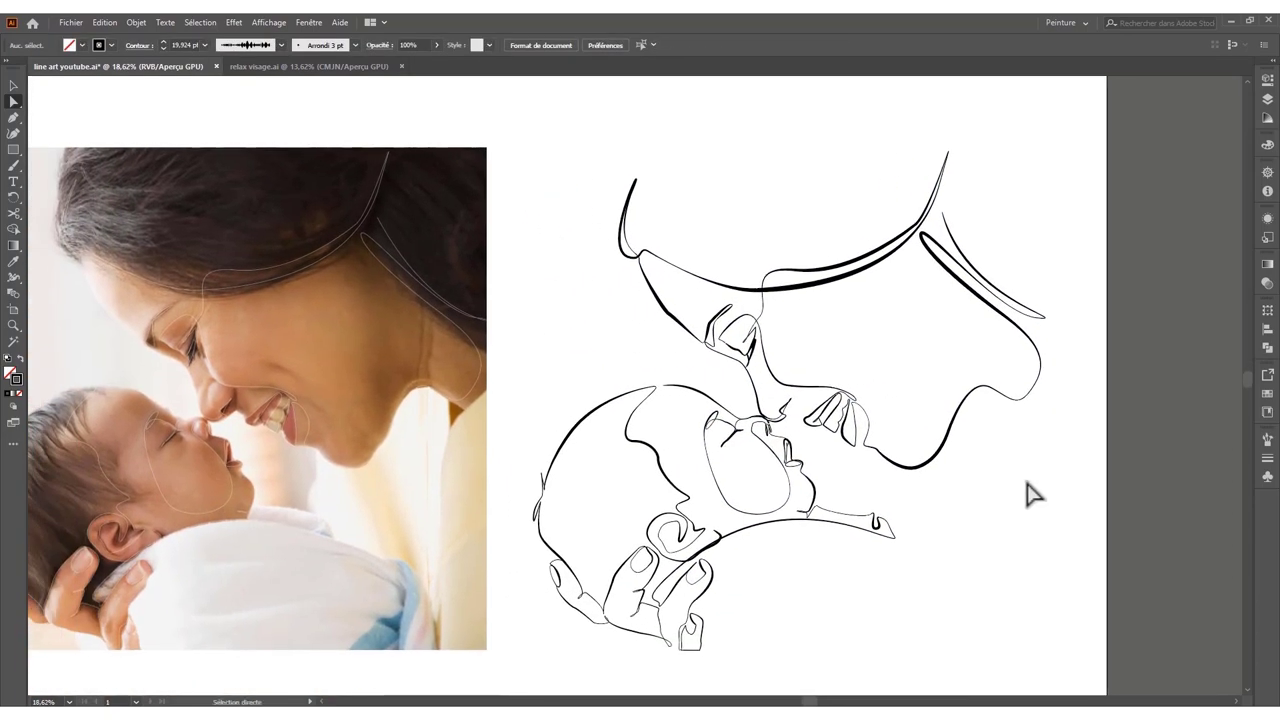
pyautogui.moveTo(775, 528); pyautogui.dragTo(917, 500)
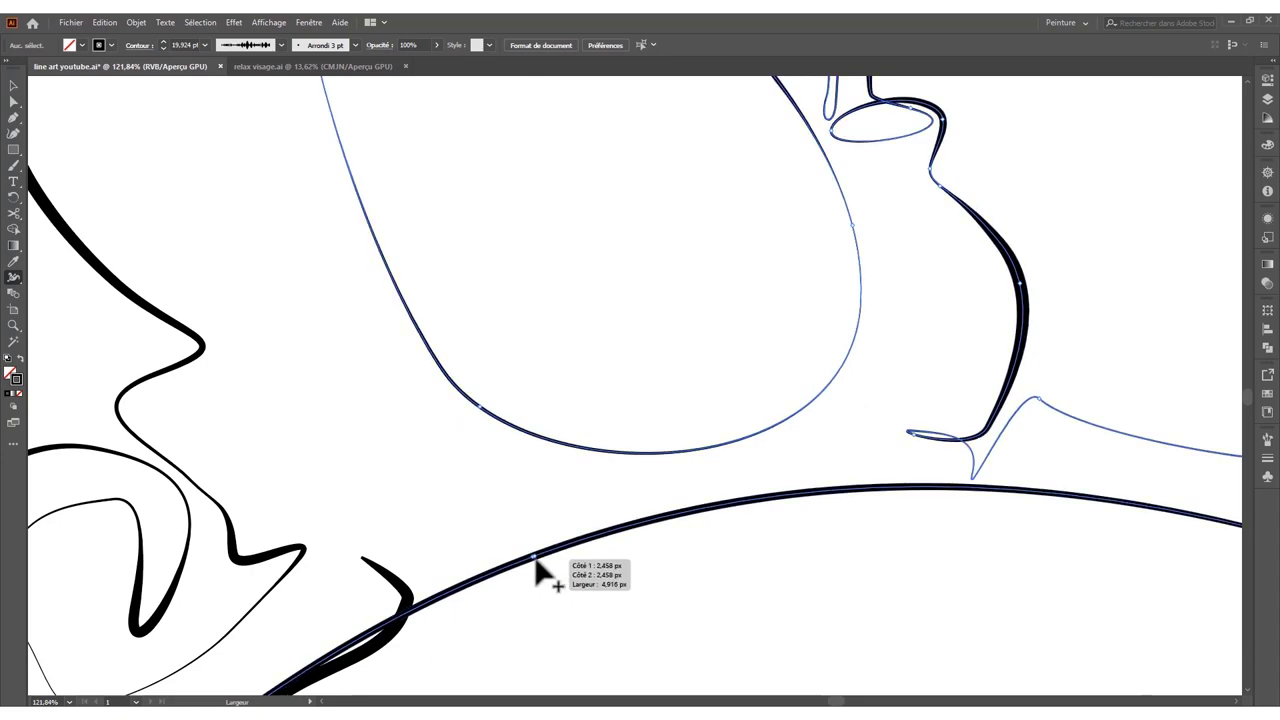
pyautogui.scroll(-10, 535, 575)
pyautogui.scroll(1, 620, 580)
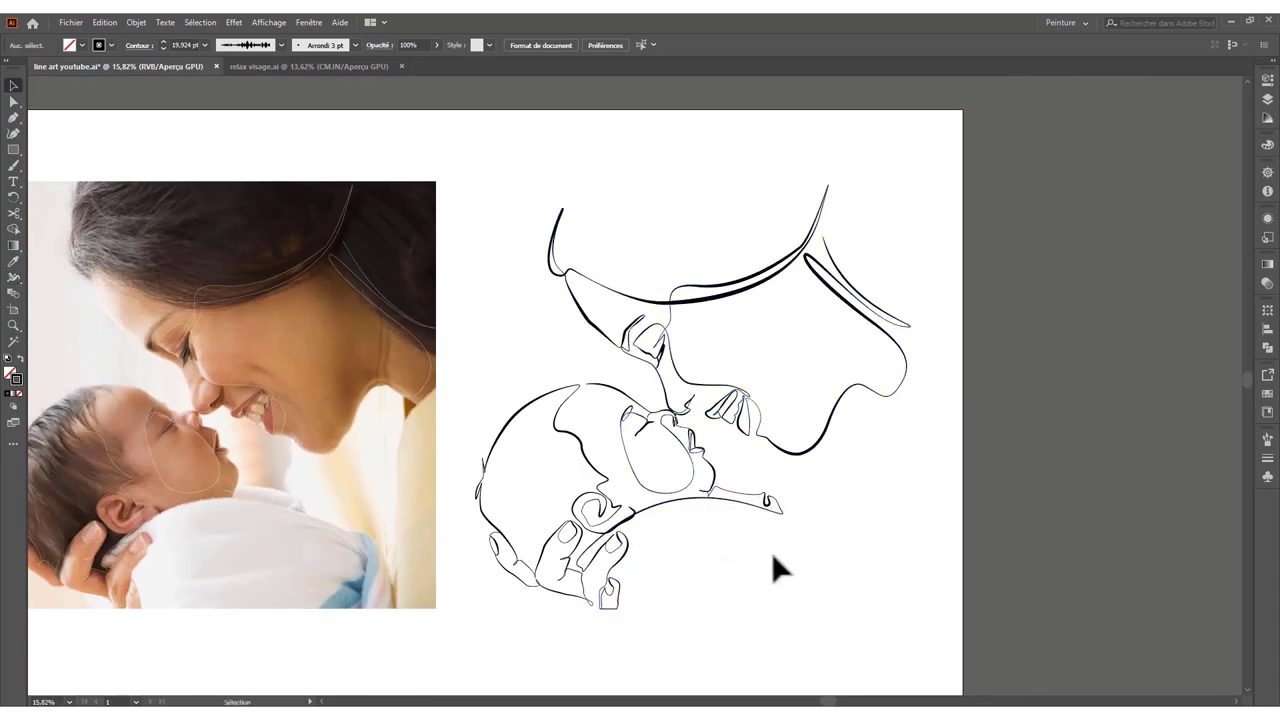
pyautogui.scroll(-2, 771, 552)
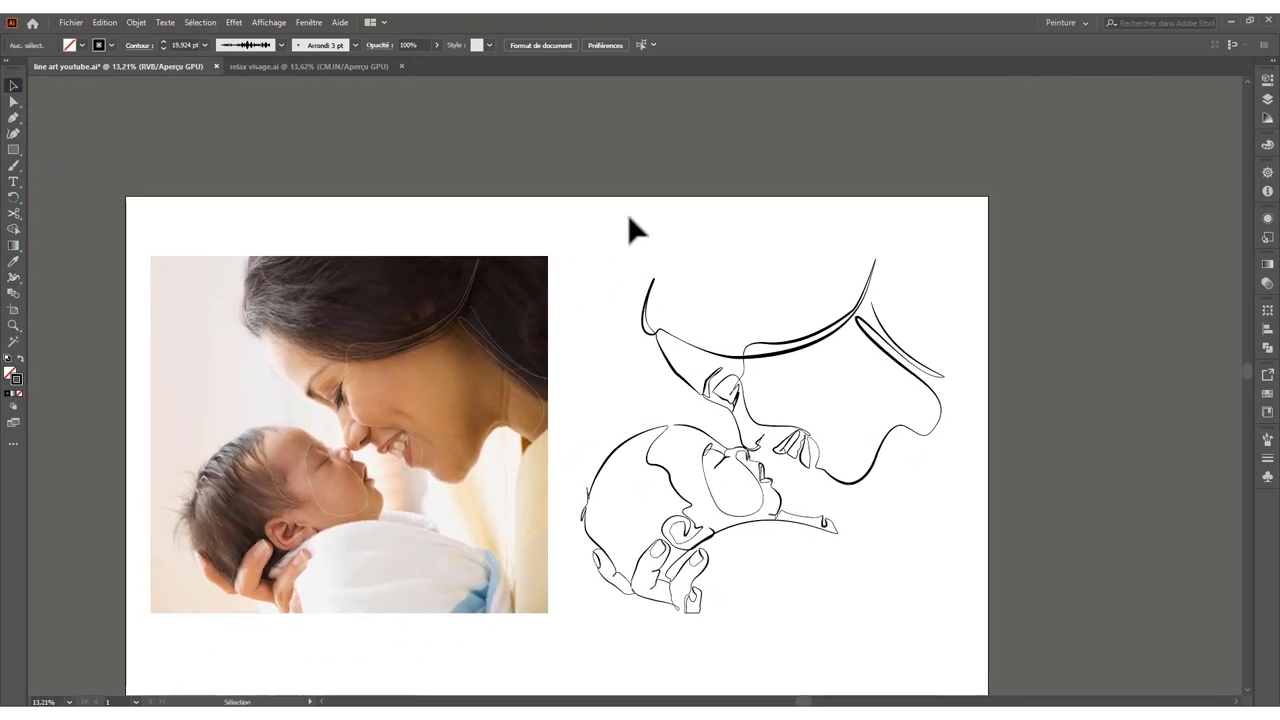
pyautogui.hotkey('ctrl', 's')
pyautogui.scroll(-1, 811, 253)
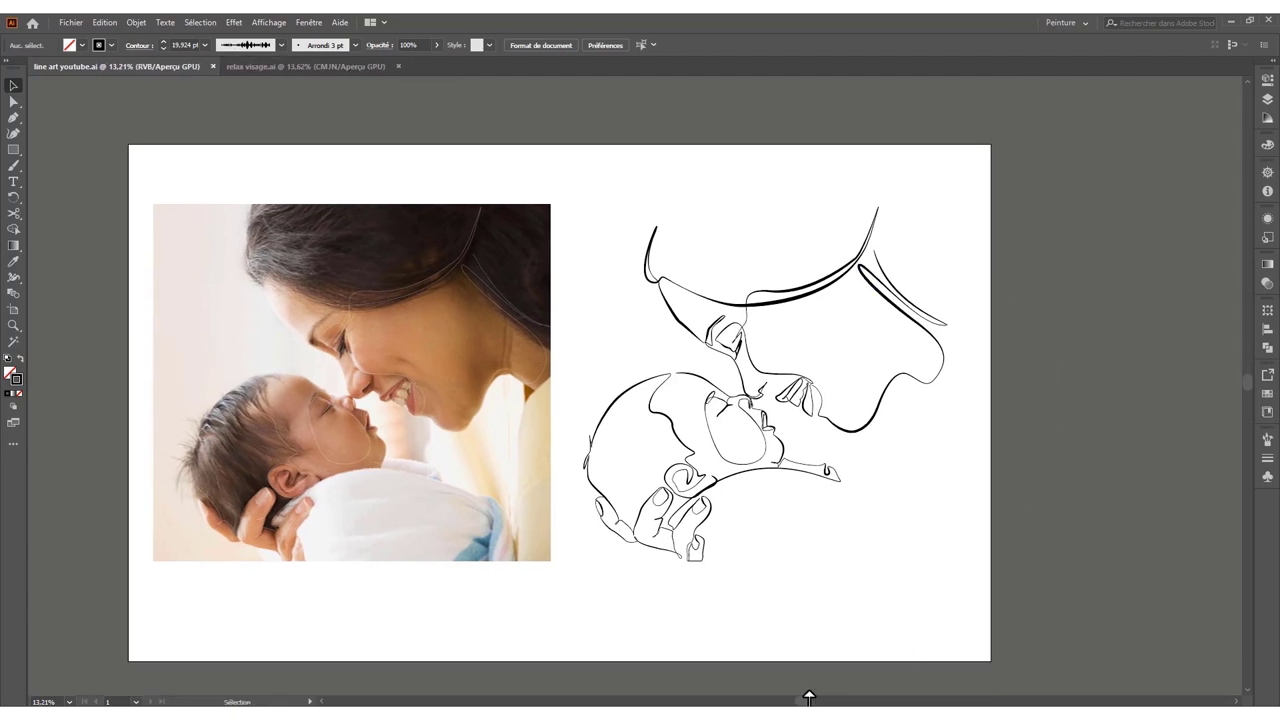